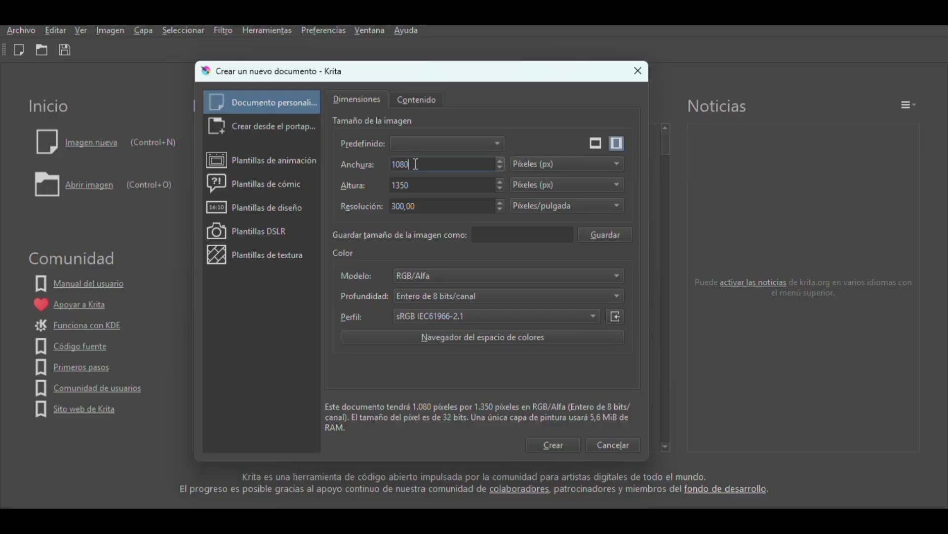
Step: Set up the new document as a vertical canvas of 1080 by 1350 px at 300 pixels per inch
left_click_drag(416, 164, 383, 210)
left_click(414, 183)
left_click(426, 190)
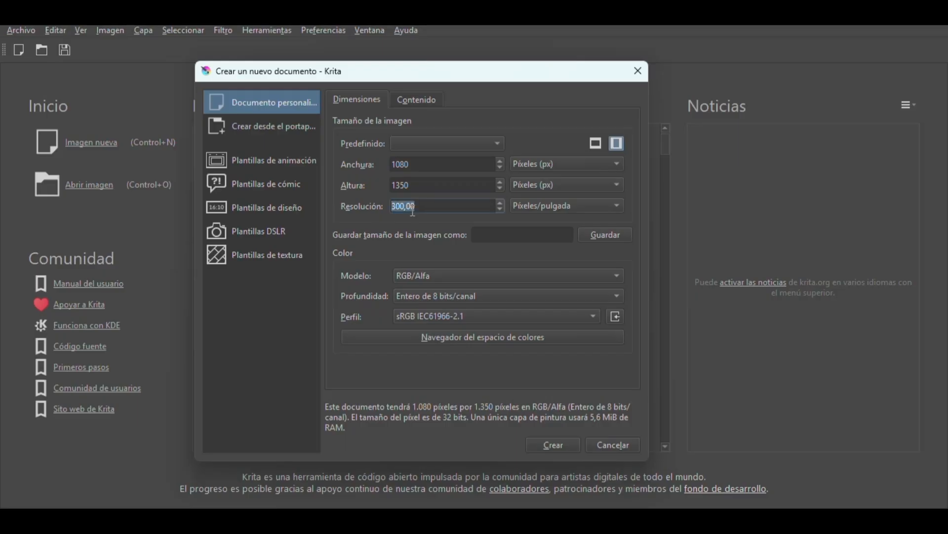
left_click(427, 205)
left_click(595, 143)
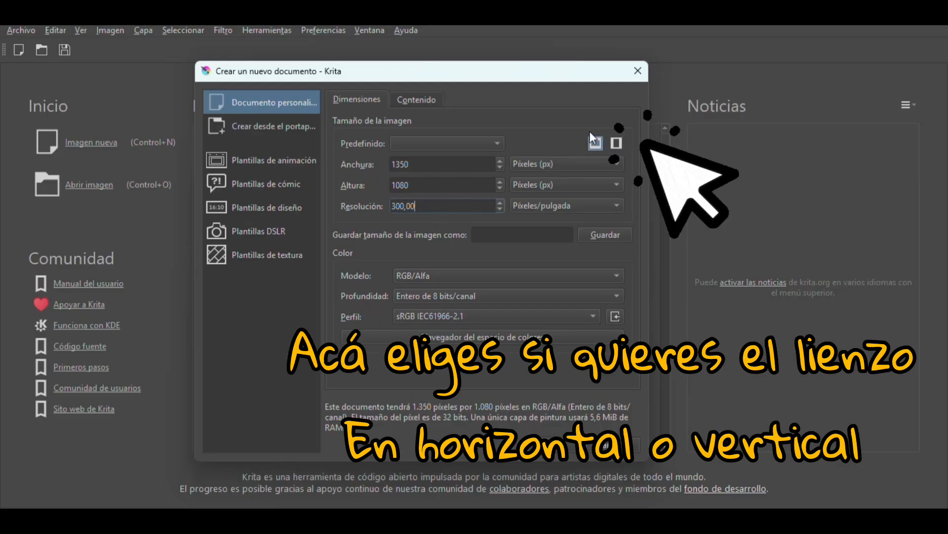
left_click(617, 142)
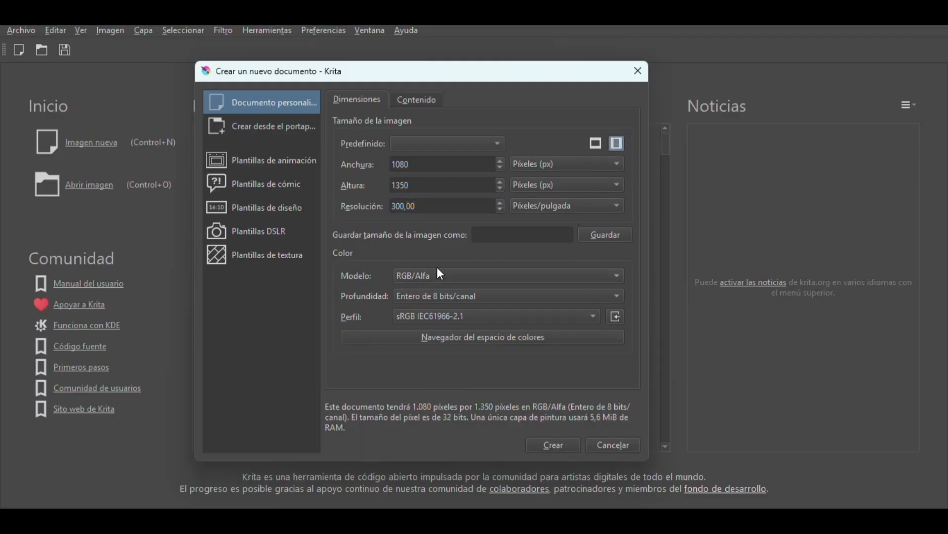
Step: Choose the RGB/Alfa colour model and create the document
left_click(616, 275)
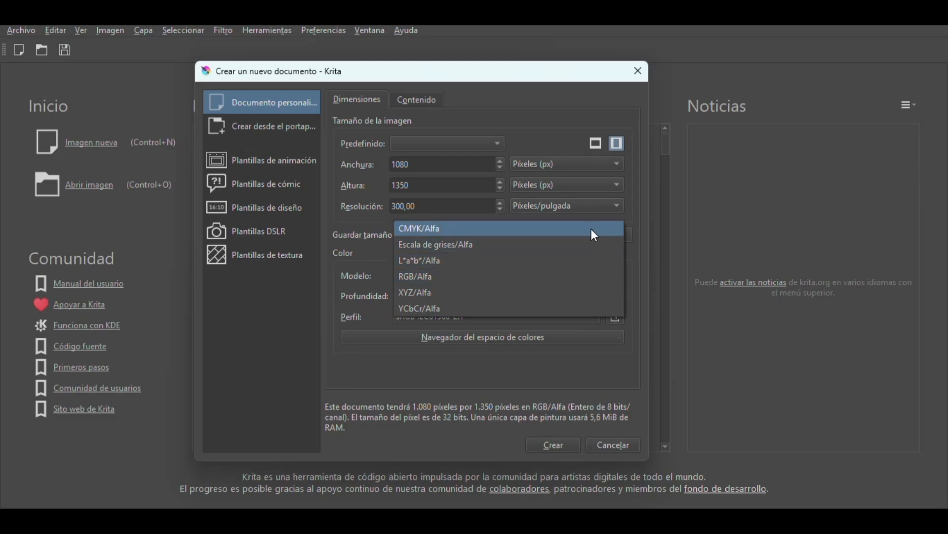
left_click(595, 278)
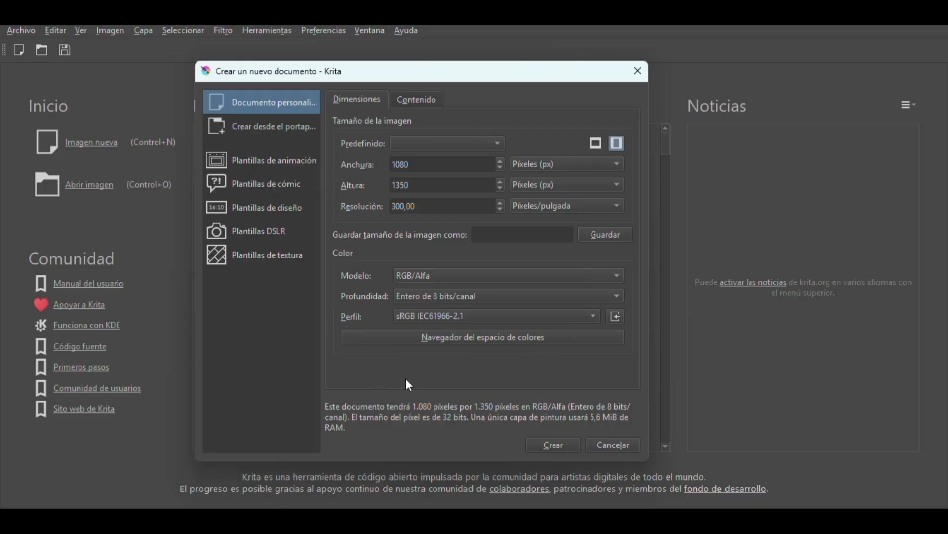
left_click(560, 447)
Step: Look through the brush presets and select Pencil-4 Soft for sketching
left_click(186, 51)
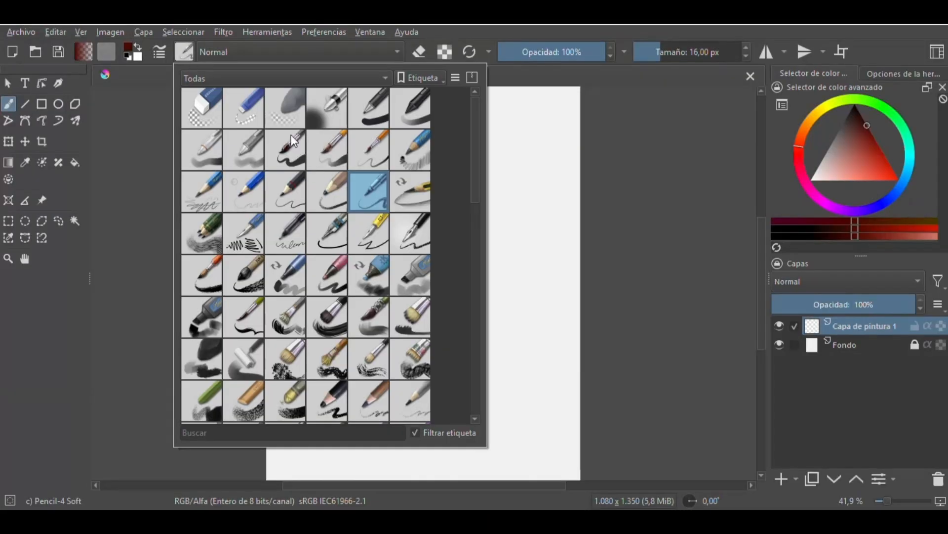
left_click(372, 151)
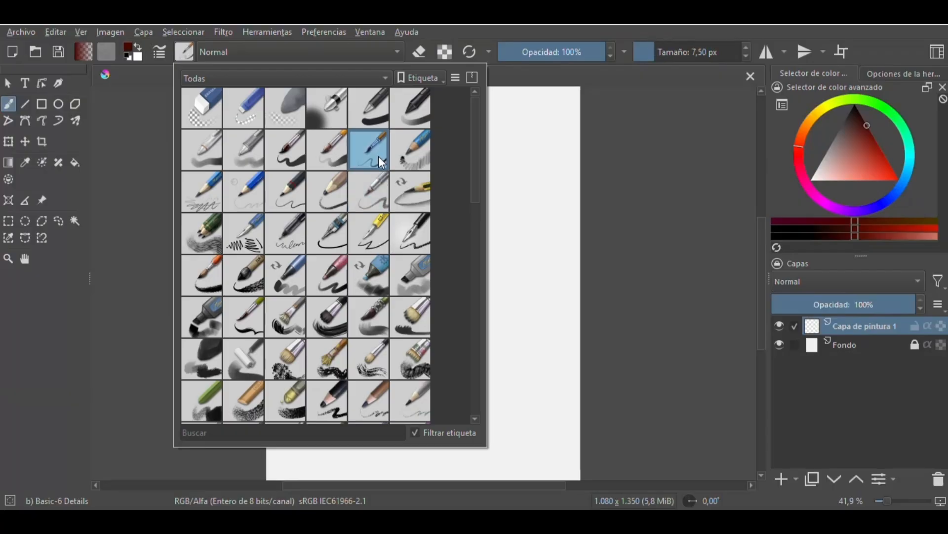
left_click(380, 241)
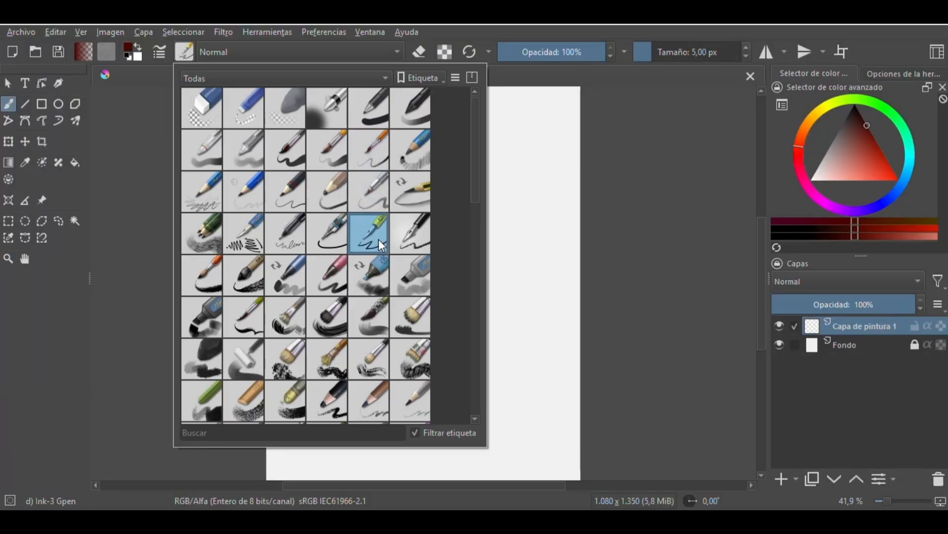
left_click(374, 200)
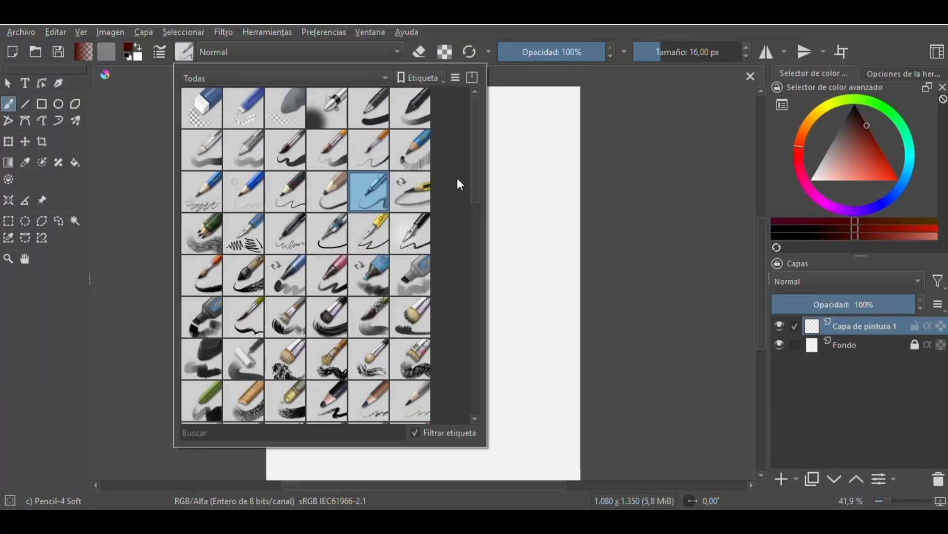
left_click(612, 158)
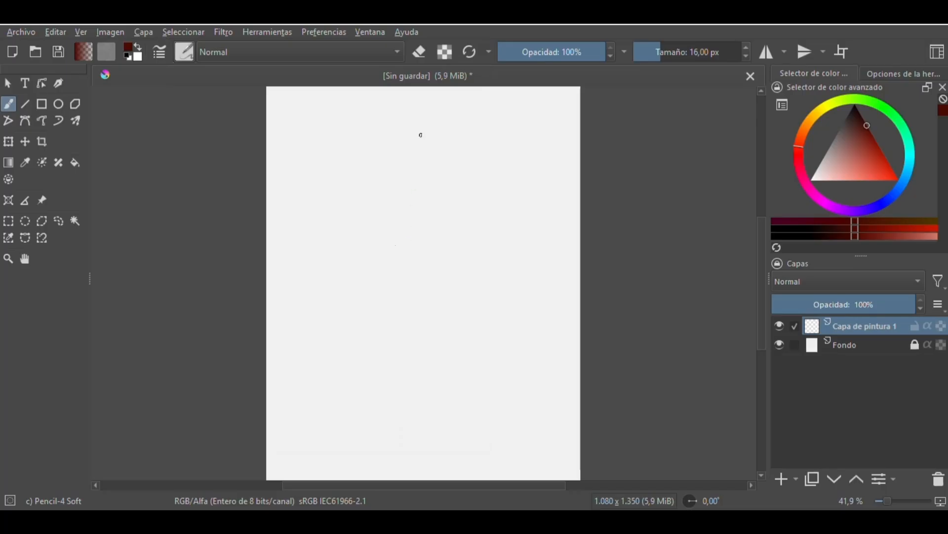
Step: Test the pencil with a few freehand strokes on the blank canvas and undo them
mouse_move(352, 238)
left_mouse_down()
mouse_move(378, 206)
mouse_move(441, 243)
mouse_move(446, 261)
left_mouse_up()
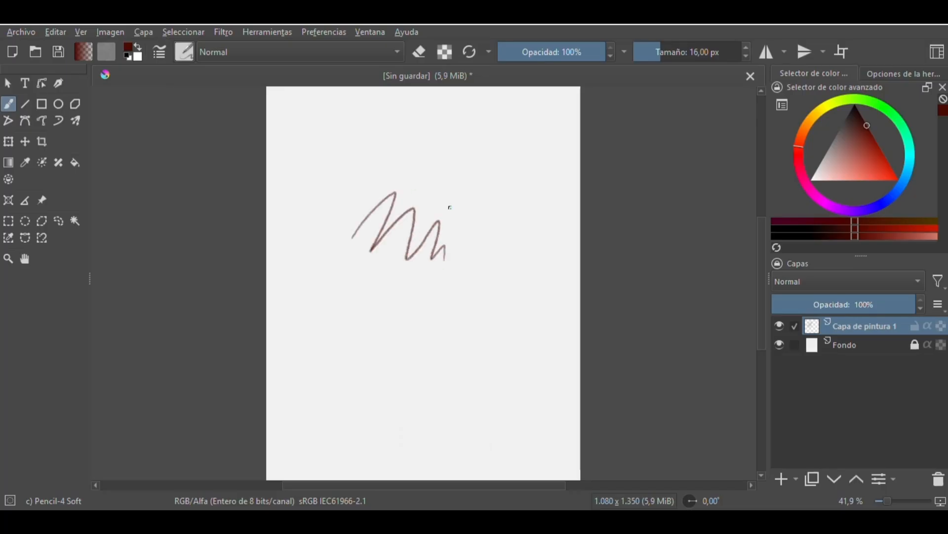
key("ctrl+z")
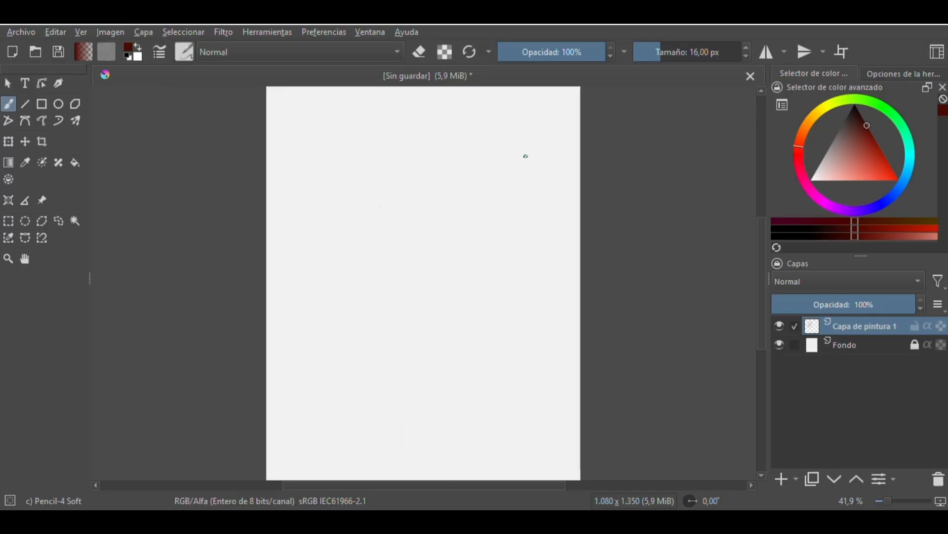
key("minus")
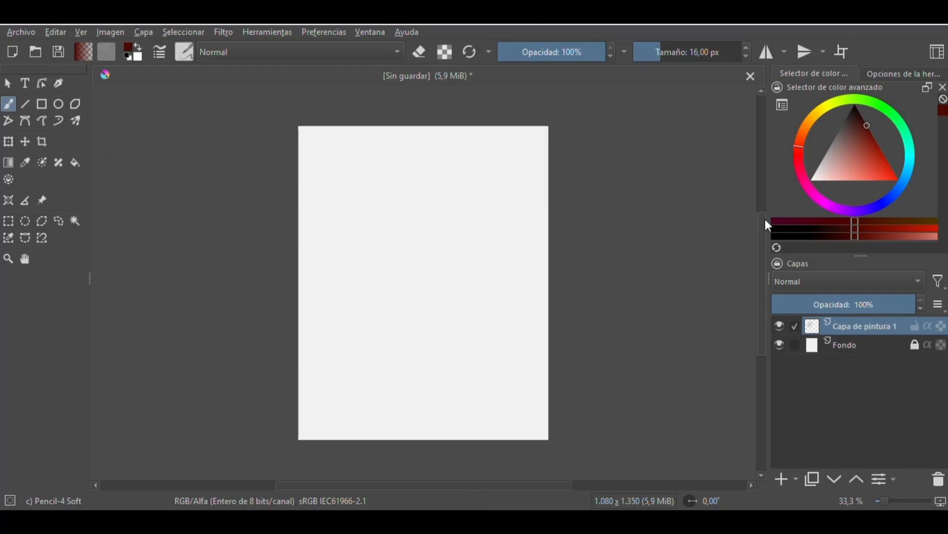
scroll(761, 227, "up", 2)
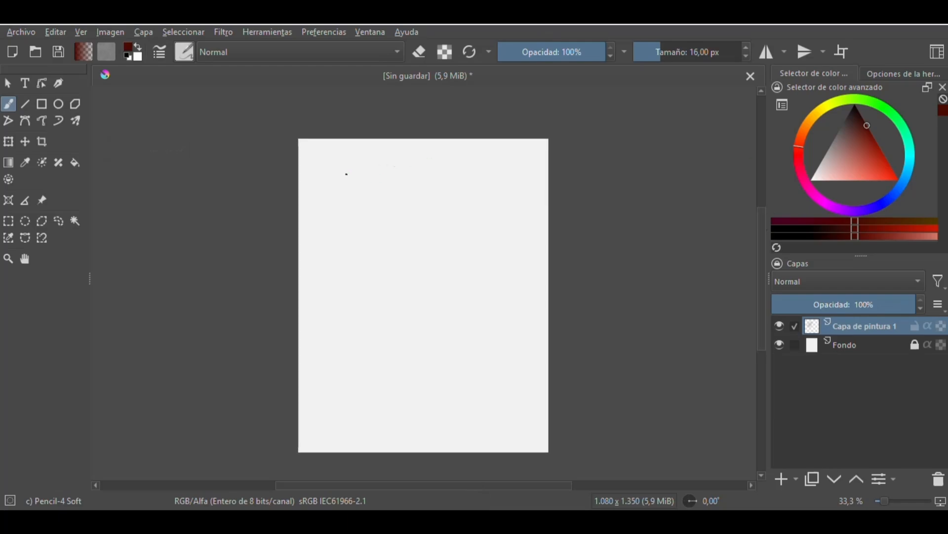
left_click_drag(346, 174, 449, 163)
left_click_drag(505, 187, 522, 309)
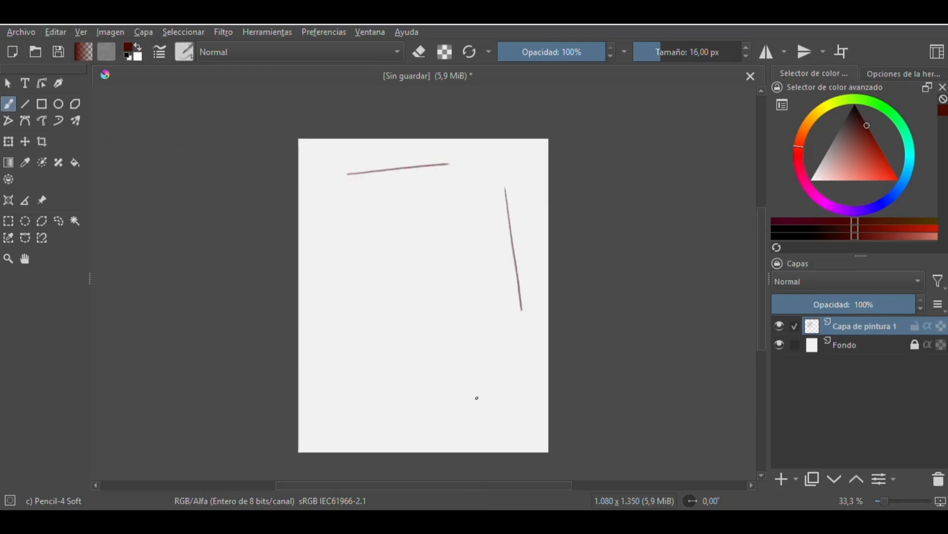
key("ctrl+z")
key("ctrl+z")
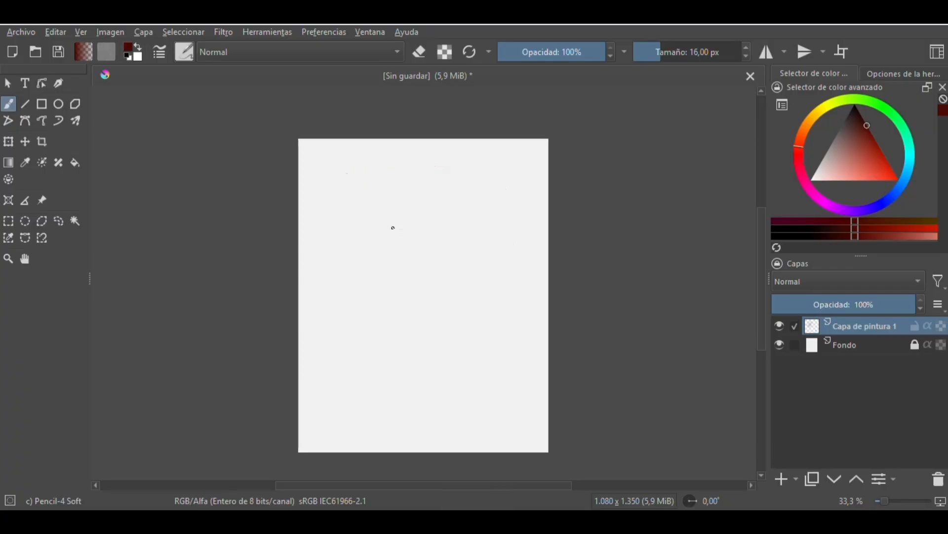
mouse_move(464, 189)
left_mouse_down()
mouse_move(380, 230)
mouse_move(514, 164)
left_mouse_up()
left_click_drag(407, 223, 548, 143)
left_click_drag(507, 170, 407, 224)
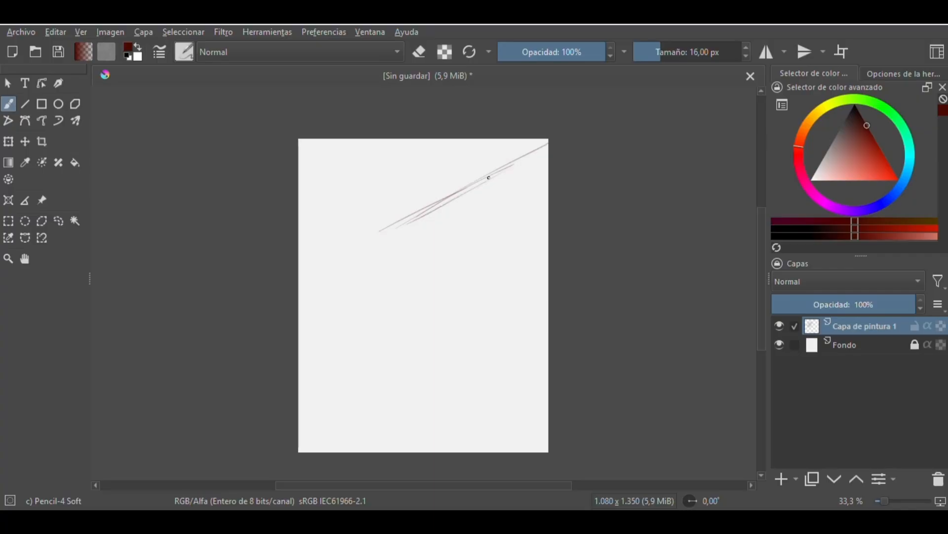
left_click_drag(465, 189, 366, 242)
left_click_drag(339, 204, 334, 351)
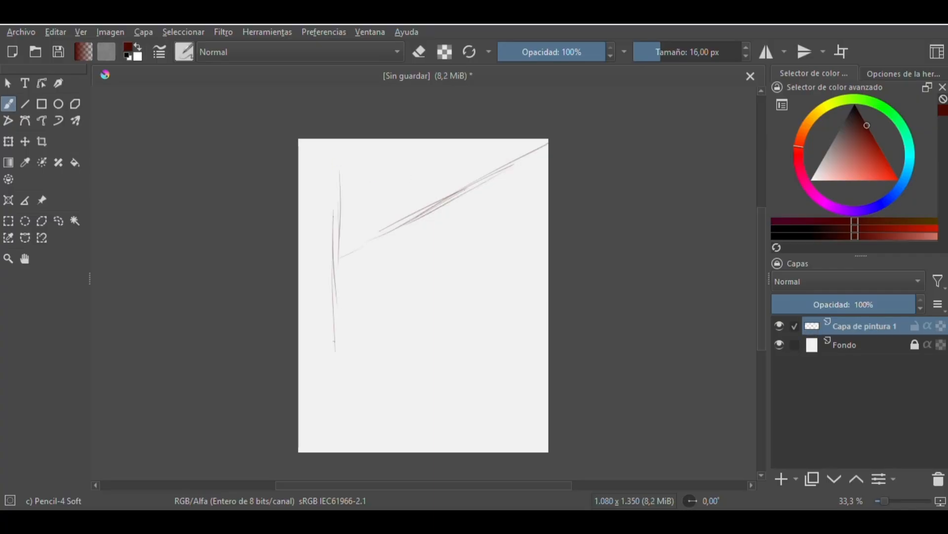
left_click_drag(335, 276, 334, 446)
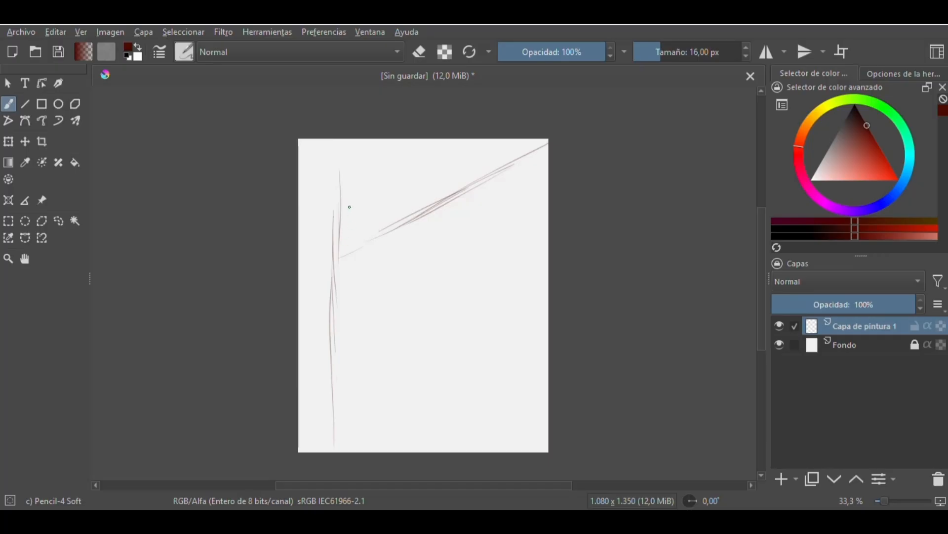
key("e")
mouse_move(518, 163)
left_mouse_down()
mouse_move(536, 149)
mouse_move(342, 270)
mouse_move(335, 160)
mouse_move(341, 324)
mouse_move(328, 448)
left_mouse_up()
key("e")
Step: Sketch a figure in profile on the left half of the canvas, with a round head, a back line and a bent arm
mouse_move(343, 242)
left_mouse_down()
mouse_move(355, 262)
mouse_move(398, 251)
mouse_move(372, 266)
mouse_move(396, 279)
mouse_move(374, 306)
mouse_move(345, 271)
left_mouse_up()
left_click_drag(352, 227, 333, 409)
mouse_move(363, 304)
left_mouse_down()
mouse_move(347, 318)
mouse_move(380, 322)
mouse_move(382, 351)
left_mouse_up()
mouse_move(353, 330)
left_mouse_down()
mouse_move(369, 370)
mouse_move(394, 383)
mouse_move(399, 350)
mouse_move(445, 306)
left_mouse_up()
left_click_drag(387, 364, 414, 341)
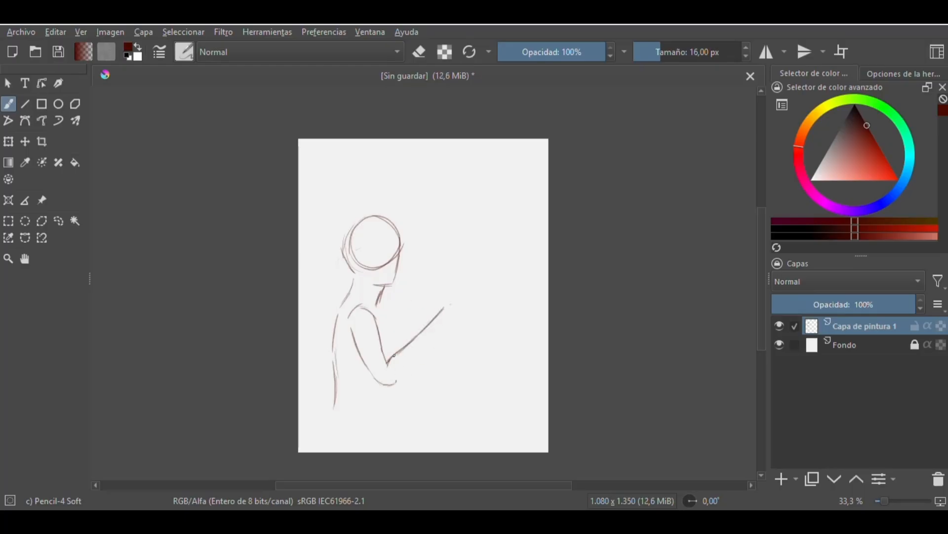
Step: Complete the figure's raised forearm and rough in the hand, erasing stray lines
mouse_move(395, 384)
left_mouse_down()
mouse_move(449, 312)
mouse_move(431, 325)
left_mouse_up()
key("e")
key("e")
mouse_move(430, 342)
left_mouse_down()
mouse_move(435, 312)
mouse_move(451, 300)
mouse_move(460, 320)
mouse_move(424, 354)
left_mouse_up()
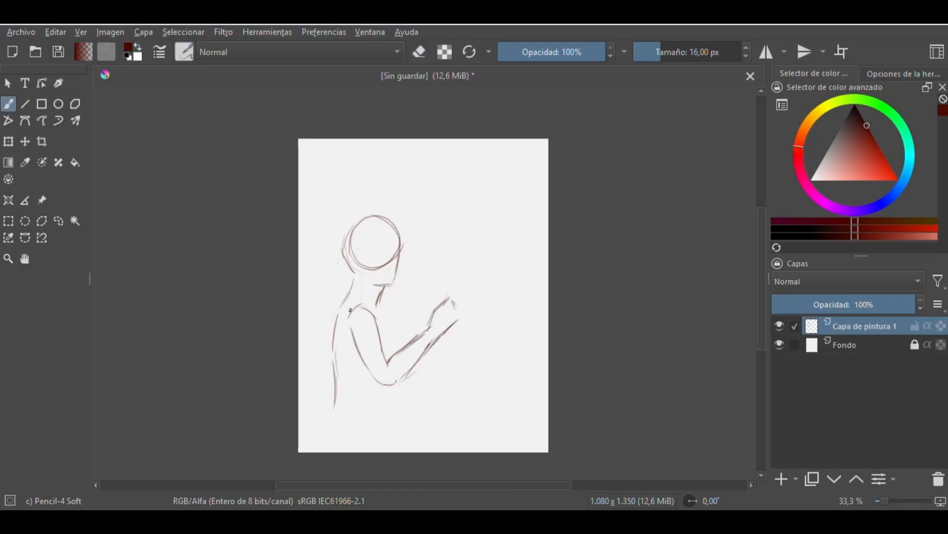
Step: Sketch the figure's chest and front waist line, and add the facial profile with its curved guideline
left_click_drag(377, 305, 395, 342)
left_click_drag(395, 386, 387, 412)
left_click_drag(381, 314, 385, 331)
left_click_drag(384, 315, 394, 341)
mouse_move(401, 249)
left_mouse_down()
mouse_move(374, 255)
mouse_move(401, 256)
mouse_move(394, 286)
mouse_move(374, 284)
mouse_move(353, 262)
mouse_move(369, 269)
left_mouse_up()
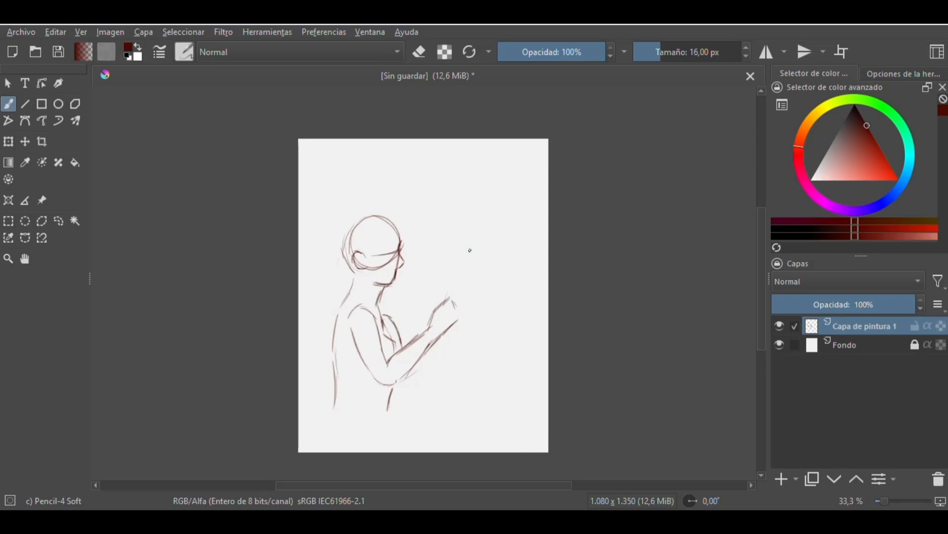
Step: Lasso the sketched figure, transform it slightly larger and closer to the canvas's left edge, and deselect it
left_click(58, 221)
mouse_move(348, 193)
left_mouse_down()
mouse_move(448, 449)
mouse_move(359, 191)
left_mouse_up()
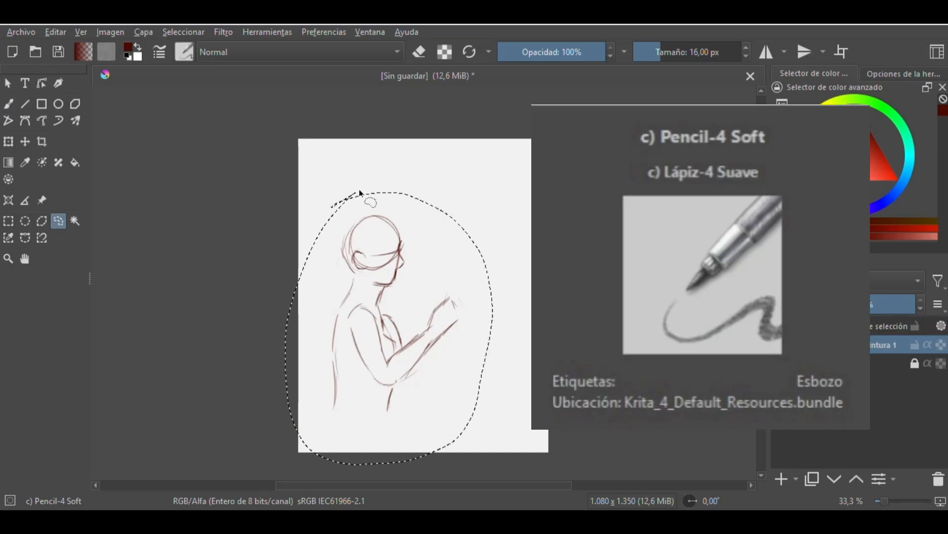
key("ctrl+t")
mouse_move(387, 284)
left_mouse_down()
mouse_move(366, 271)
mouse_move(367, 335)
mouse_move(366, 250)
left_mouse_up()
key("b")
key("ctrl+shift+a")
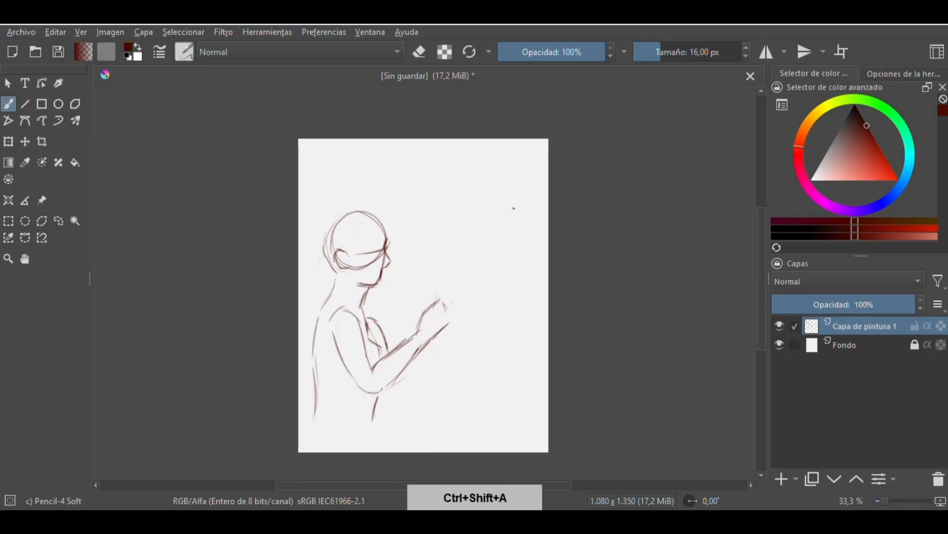
Step: Sketch a second, facing figure's bent arm on the right side of the canvas, its hand meeting the first figure's hand
mouse_move(448, 302)
left_mouse_down()
mouse_move(454, 342)
mouse_move(443, 329)
mouse_move(446, 344)
mouse_move(473, 363)
left_mouse_up()
mouse_move(461, 344)
left_mouse_down()
mouse_move(476, 365)
mouse_move(468, 378)
mouse_move(478, 391)
left_mouse_up()
mouse_move(477, 390)
left_mouse_down()
mouse_move(500, 387)
mouse_move(487, 372)
left_mouse_up()
mouse_move(494, 340)
left_mouse_down()
mouse_move(484, 366)
mouse_move(514, 309)
mouse_move(525, 325)
left_mouse_up()
left_click_drag(517, 356, 505, 378)
left_click_drag(525, 331, 505, 376)
Step: Draw the second figure's neck and oval head with crossed face guidelines
mouse_move(515, 309)
left_mouse_down()
mouse_move(467, 235)
mouse_move(501, 227)
mouse_move(489, 262)
left_mouse_up()
left_click_drag(495, 225, 485, 279)
left_click_drag(472, 245, 509, 256)
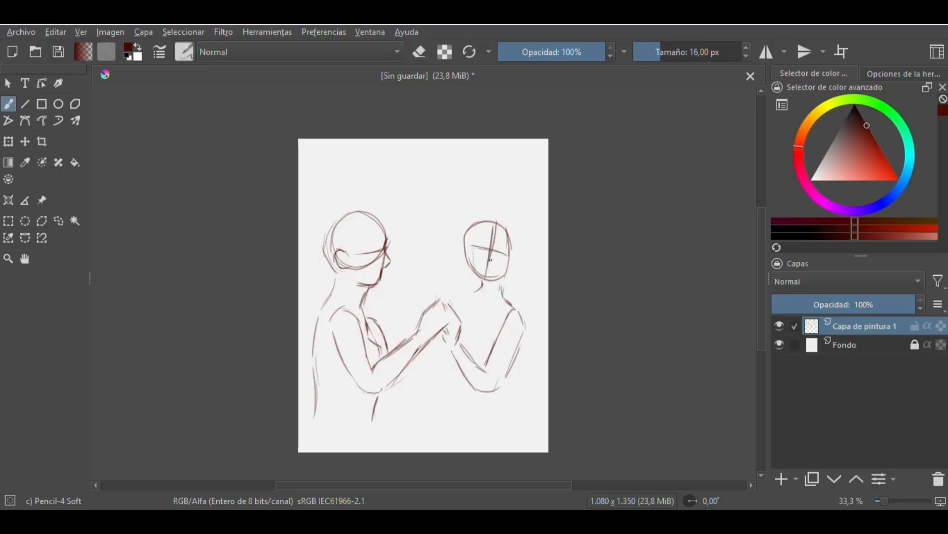
Step: Reinforce the second figure's face centre line and sketch its shoulder and chest
mouse_move(492, 224)
left_mouse_down()
mouse_move(485, 274)
mouse_move(451, 299)
mouse_move(472, 314)
left_mouse_up()
mouse_move(473, 314)
left_mouse_down()
mouse_move(485, 304)
mouse_move(490, 317)
left_mouse_up()
mouse_move(482, 337)
left_mouse_down()
mouse_move(493, 325)
mouse_move(426, 376)
mouse_move(446, 369)
left_mouse_up()
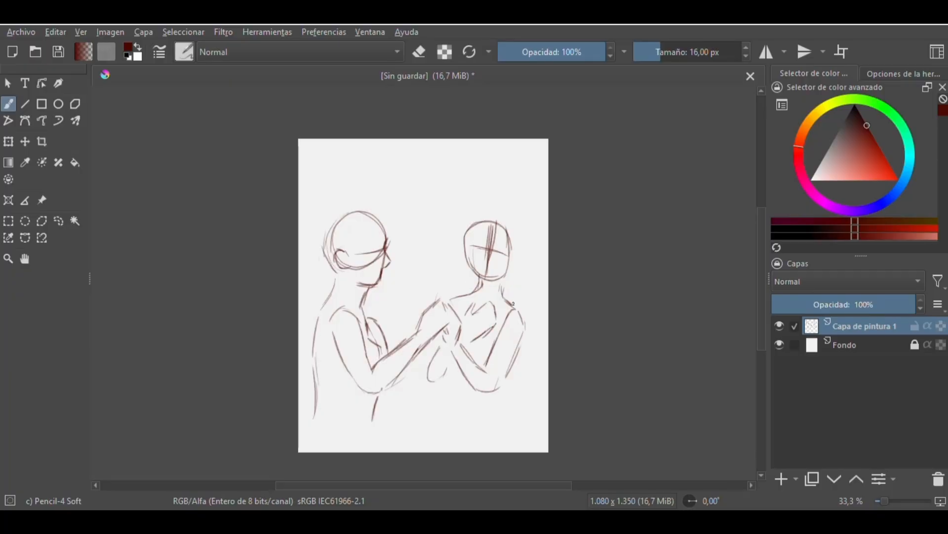
Step: Narrow the second figure's head outline by erasing and redrawing it, and add the nose and the side of the torso
key("e")
key("e")
mouse_move(466, 261)
left_mouse_down()
mouse_move(469, 223)
mouse_move(469, 262)
mouse_move(484, 261)
left_mouse_up()
left_click_drag(516, 362, 513, 416)
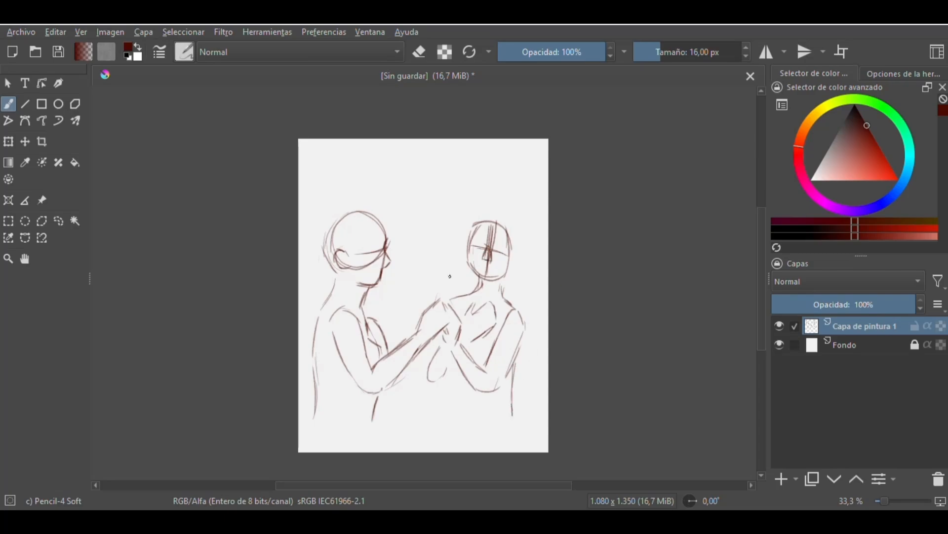
Step: Sketch a tall mirror frame in perspective around the second figure, with a slanted top edge and a bottom edge
left_click_drag(518, 200, 526, 378)
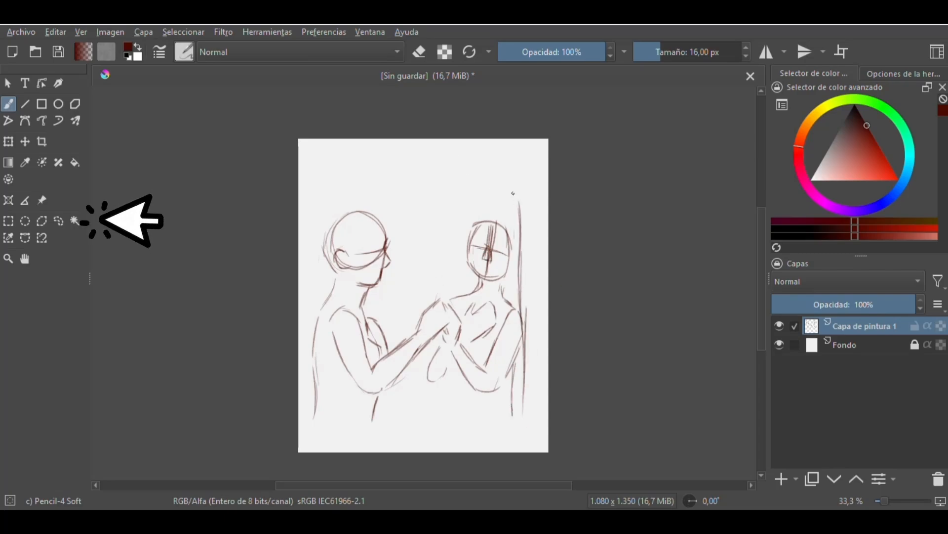
left_click_drag(516, 186, 518, 237)
mouse_move(514, 165)
left_mouse_down()
mouse_move(516, 189)
mouse_move(423, 202)
mouse_move(417, 302)
left_mouse_up()
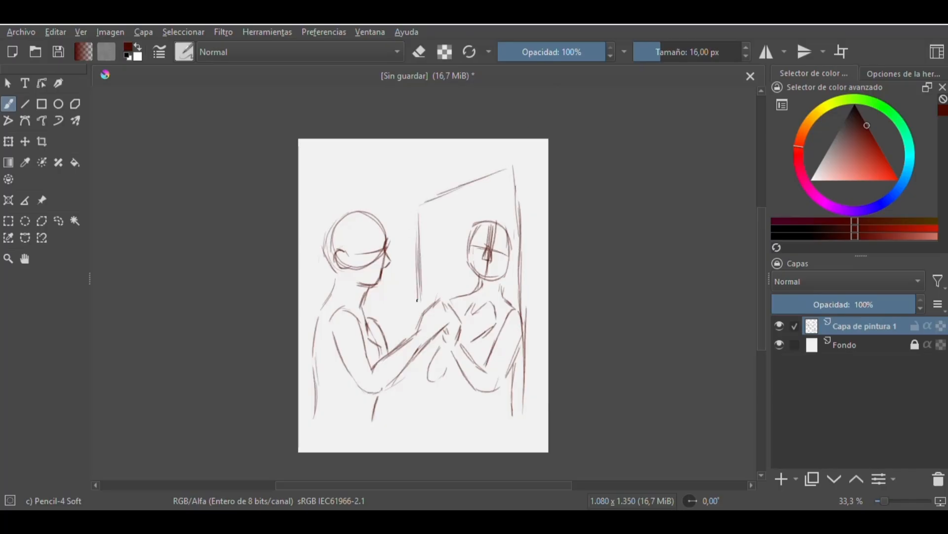
mouse_move(421, 358)
left_mouse_down()
mouse_move(418, 398)
mouse_move(416, 382)
left_mouse_up()
mouse_move(501, 410)
left_mouse_down()
mouse_move(448, 427)
mouse_move(523, 428)
left_mouse_up()
left_click_drag(420, 410, 534, 429)
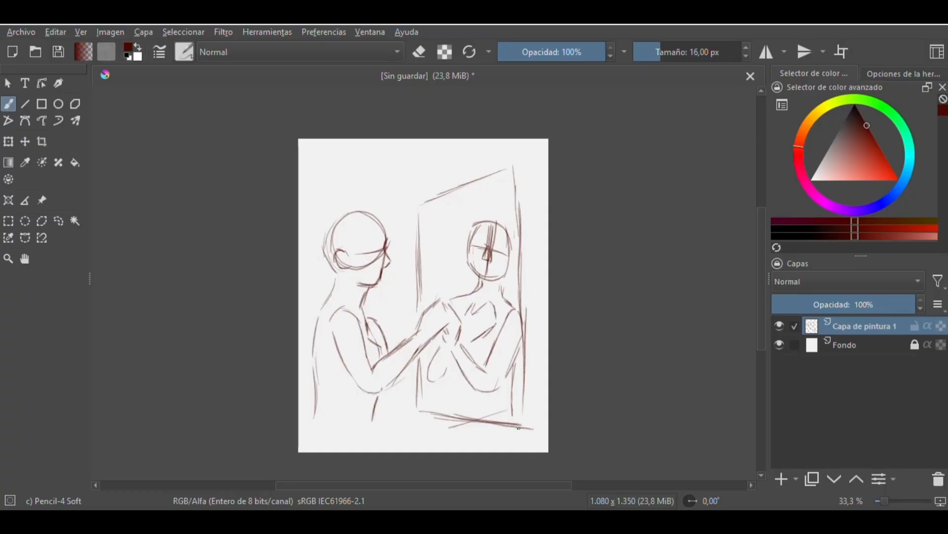
Step: Lasso the whole sketch, enlarge and reposition it slightly on the canvas with the transform tool, and deselect it
left_click(58, 221)
mouse_move(316, 159)
left_mouse_down()
mouse_move(451, 462)
mouse_move(296, 171)
mouse_move(308, 161)
left_mouse_up()
key("ctrl+t")
left_click_drag(613, 132, 626, 122)
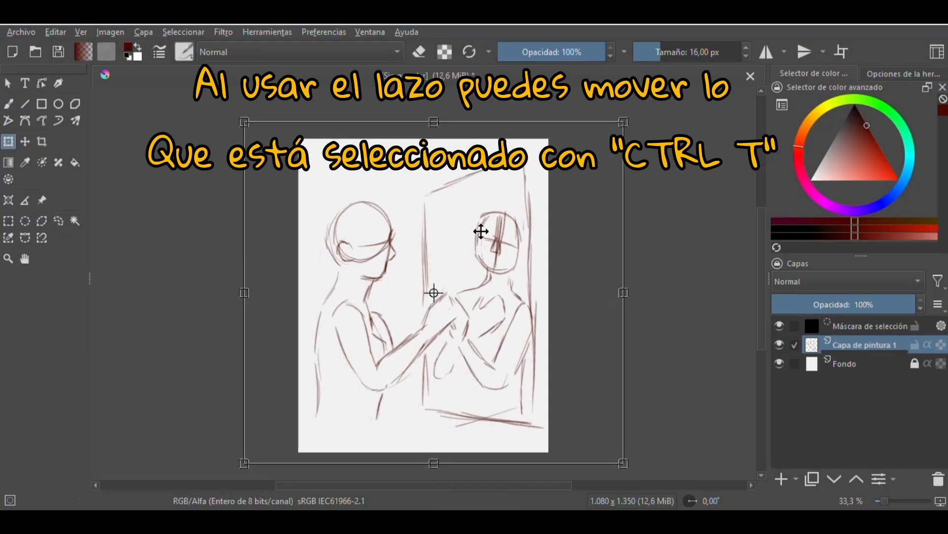
mouse_move(459, 256)
left_mouse_down()
mouse_move(460, 273)
mouse_move(454, 254)
left_mouse_up()
key("Return")
key("b")
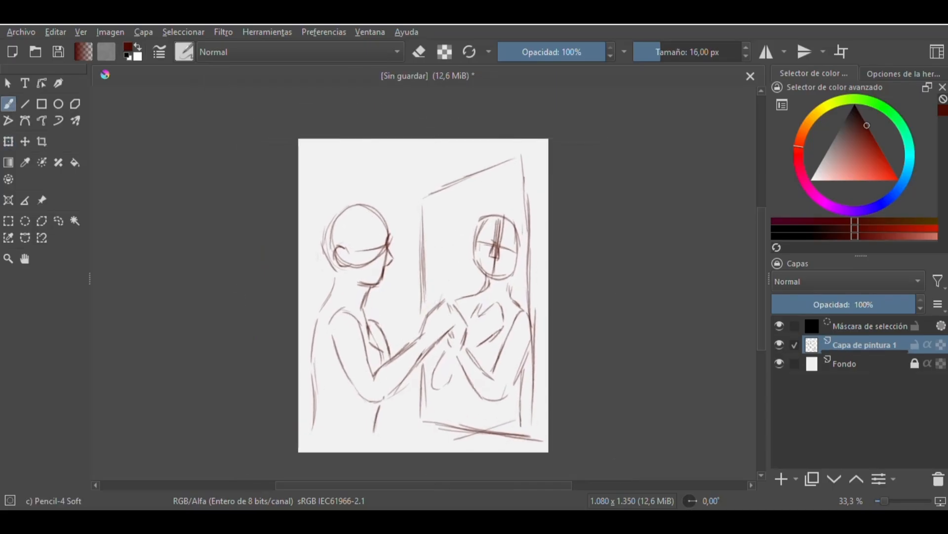
key("ctrl+shift+a")
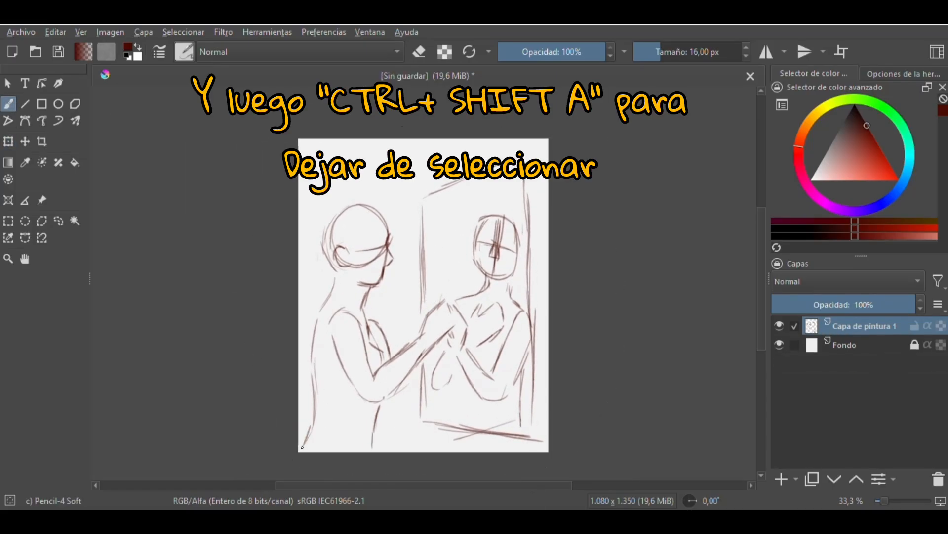
Step: Pick a near-black dark red as the brush colour, try a short stroke at the frame's upper left corner, and undo it
left_click_drag(864, 106, 859, 111)
left_click_drag(422, 197, 448, 196)
key("ctrl+z")
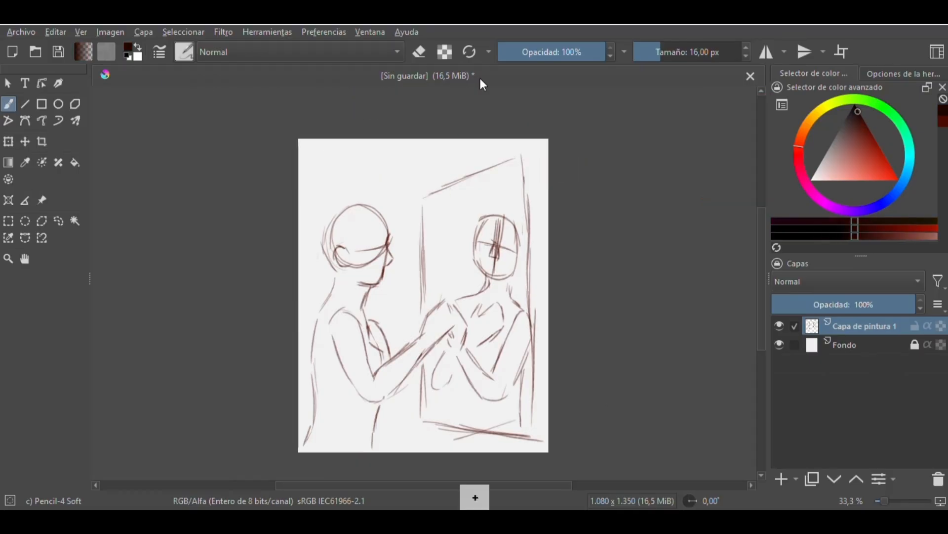
key("plus")
left_click_drag(513, 485, 497, 484)
left_click_drag(762, 230, 762, 243)
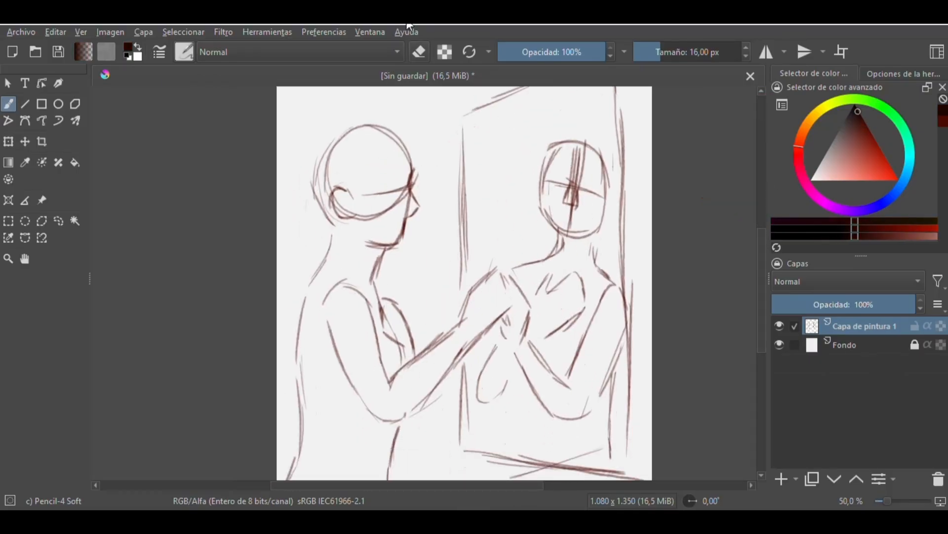
Step: Draw the left figure's face over the sketch: profile, eyebrow, eye, glasses line, mouth, jaw and ear
key("plus")
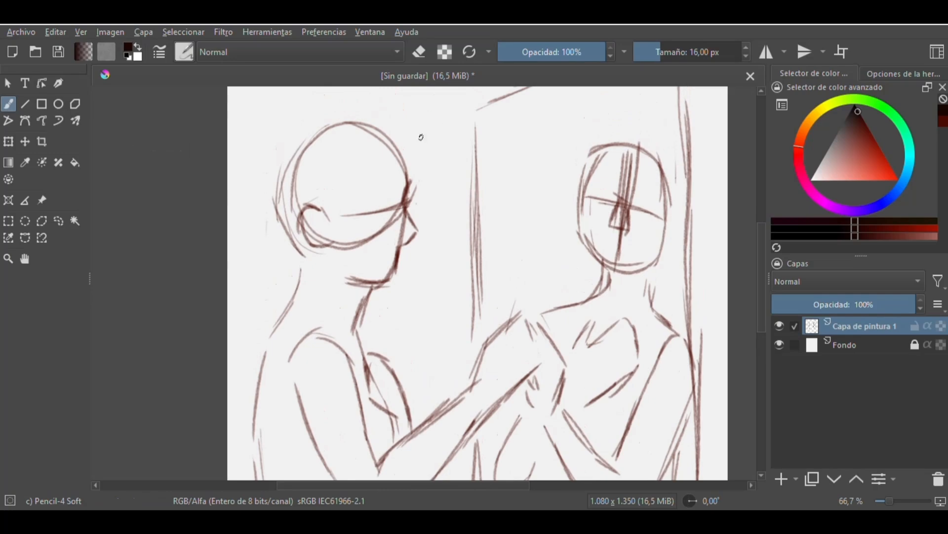
mouse_move(407, 187)
left_mouse_down()
mouse_move(413, 241)
mouse_move(417, 229)
mouse_move(394, 245)
mouse_move(409, 242)
mouse_move(399, 262)
mouse_move(383, 258)
mouse_move(394, 271)
mouse_move(368, 296)
mouse_move(336, 267)
mouse_move(374, 194)
mouse_move(391, 212)
mouse_move(401, 186)
mouse_move(411, 220)
mouse_move(401, 207)
mouse_move(330, 214)
left_mouse_up()
mouse_move(342, 215)
left_mouse_down()
mouse_move(320, 210)
mouse_move(332, 244)
left_mouse_up()
key("ctrl+z")
left_click_drag(320, 214, 316, 291)
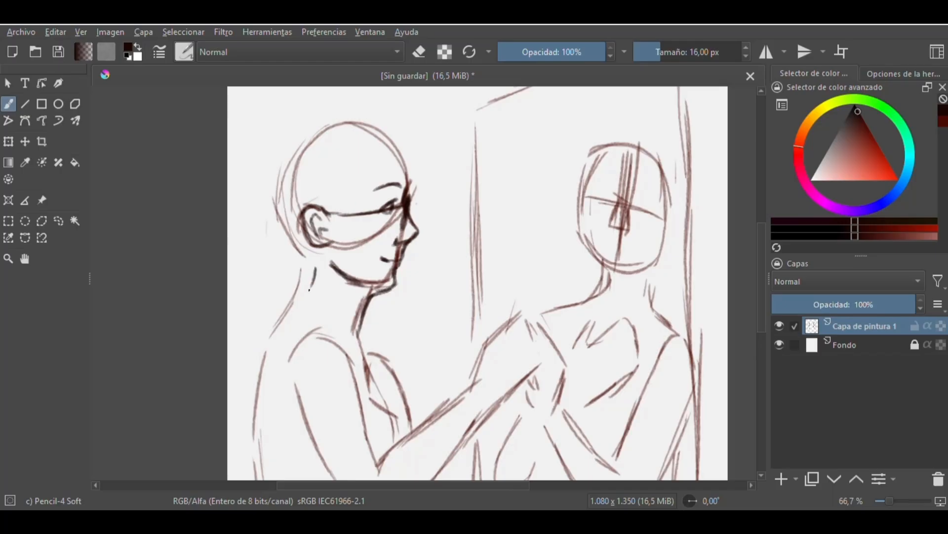
Step: Draw the left figure's nape, the front of the neck and the forehead contour over the sketch
left_click_drag(300, 257, 306, 274)
left_click_drag(309, 262, 273, 330)
left_click_drag(368, 321, 359, 348)
left_click_drag(366, 343, 381, 370)
left_click_drag(413, 188, 401, 148)
left_click_drag(400, 148, 378, 126)
Step: Erase and clean up the left figure's jaw and chin, and redraw the front of the neck as a smooth curve
key("e")
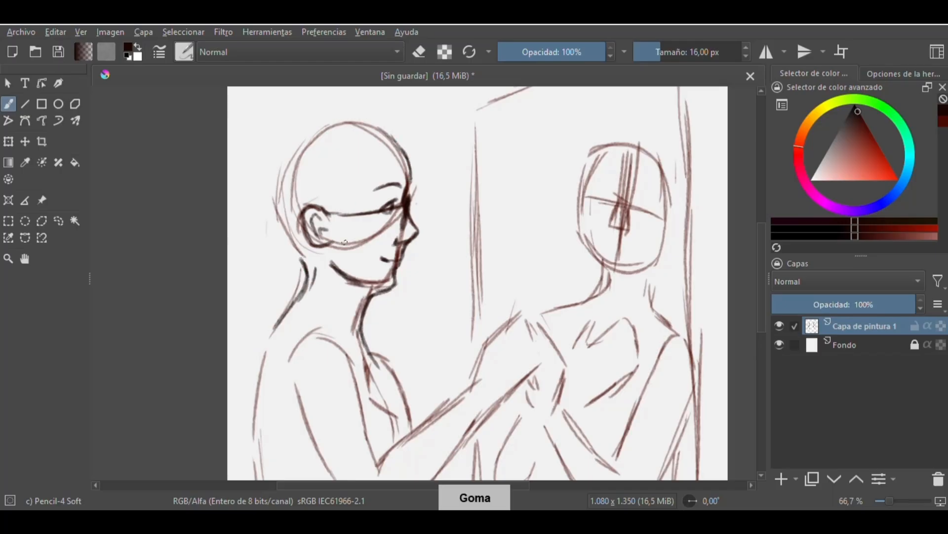
mouse_move(334, 271)
left_mouse_down()
mouse_move(398, 288)
mouse_move(406, 247)
mouse_move(398, 242)
mouse_move(413, 226)
mouse_move(410, 167)
left_mouse_up()
key("e")
key("e")
key("e")
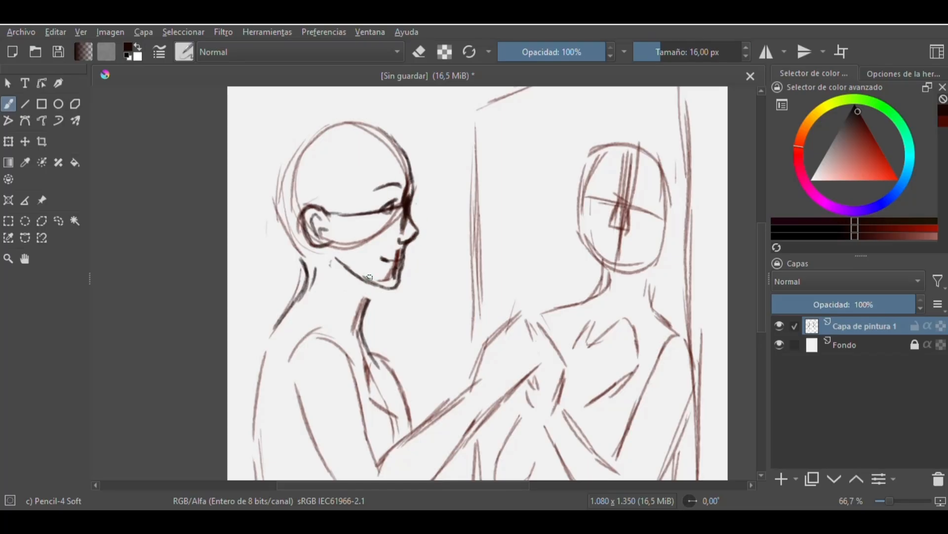
key("e")
key("e")
mouse_move(368, 284)
left_mouse_down()
mouse_move(352, 310)
mouse_move(361, 341)
left_mouse_up()
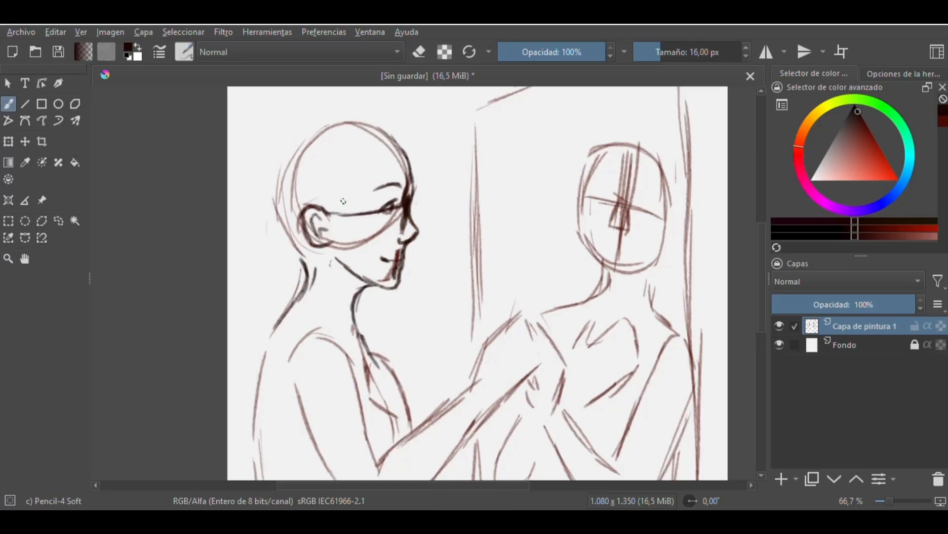
Step: Draw the left figure's hair: fringe, crown, rounded back, bun and loose strands at the nape
left_click_drag(347, 199, 365, 244)
left_click_drag(336, 210, 342, 235)
mouse_move(330, 214)
left_mouse_down()
mouse_move(383, 161)
mouse_move(400, 158)
left_mouse_up()
left_click_drag(371, 134, 411, 183)
mouse_move(399, 148)
left_mouse_down()
mouse_move(427, 174)
mouse_move(421, 183)
mouse_move(325, 114)
mouse_move(284, 139)
left_mouse_up()
left_click_drag(264, 173, 258, 220)
left_click_drag(257, 202, 280, 253)
left_click_drag(258, 180, 270, 247)
left_click_drag(264, 236, 301, 257)
left_click_drag(285, 131, 261, 185)
mouse_move(291, 136)
left_mouse_down()
mouse_move(281, 133)
mouse_move(249, 181)
left_mouse_up()
mouse_move(279, 119)
left_mouse_down()
mouse_move(247, 215)
mouse_move(322, 291)
left_mouse_up()
left_click_drag(303, 257, 288, 294)
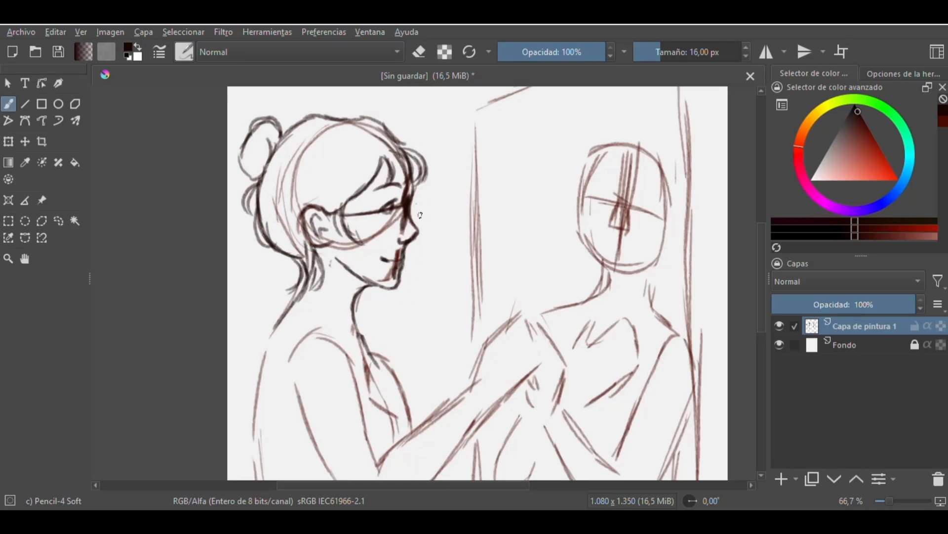
Step: Draw the left figure's upper back curve and the front line from the neck down to the chest
key("minus")
key("minus")
key("plus")
key("plus")
scroll(316, 209, "down", 2)
mouse_move(285, 230)
left_mouse_down()
mouse_move(252, 323)
mouse_move(248, 375)
left_mouse_up()
mouse_move(368, 265)
left_mouse_down()
mouse_move(402, 322)
mouse_move(403, 352)
left_mouse_up()
left_click_drag(358, 243, 391, 300)
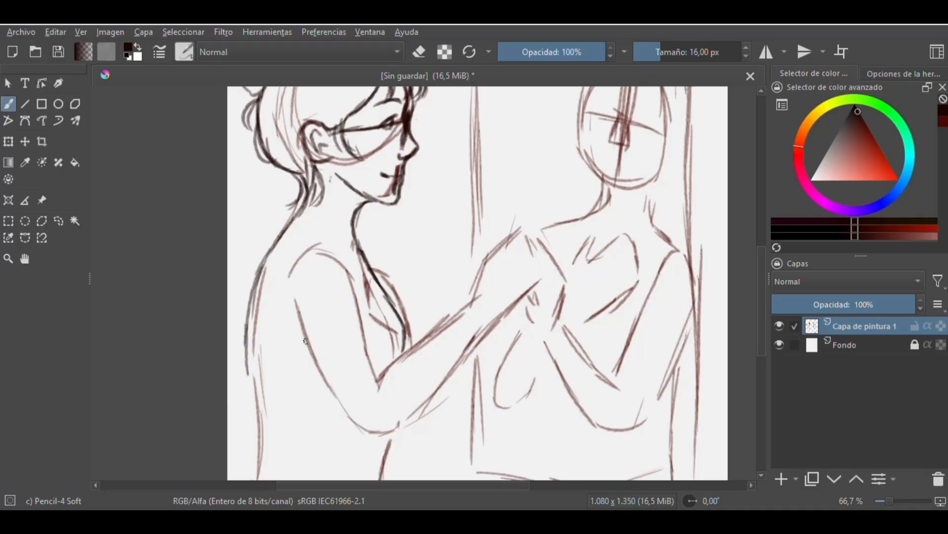
Step: Add the back edge of the left figure's dress and draw both sides of the torso down to the hips
left_click_drag(252, 363, 302, 343)
scroll(296, 335, "down", 2)
mouse_move(246, 308)
left_mouse_down()
mouse_move(243, 434)
mouse_move(232, 457)
left_mouse_up()
left_click_drag(394, 377, 386, 478)
left_click_drag(385, 415, 387, 466)
scroll(366, 346, "up", 2)
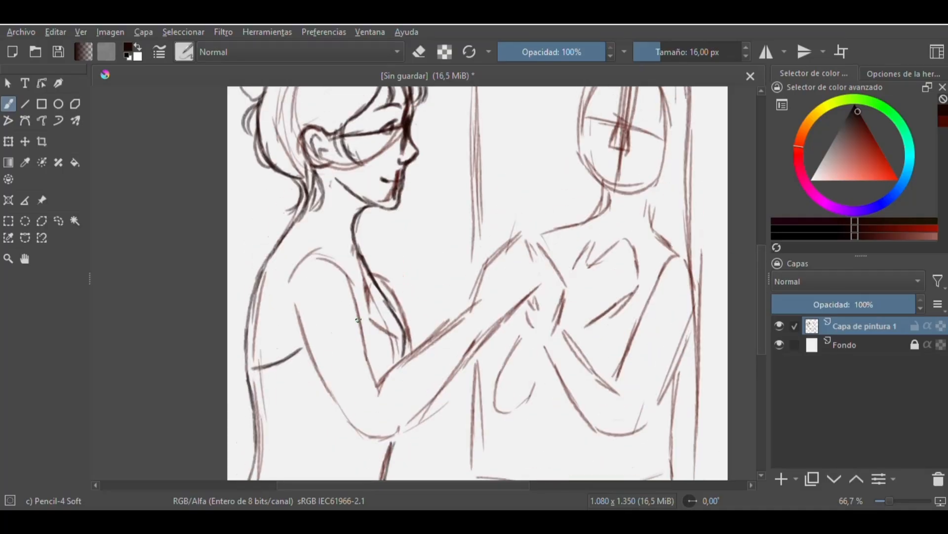
Step: Draw the left figure's chest curve, rounded shoulder and both sides of the upper arm
left_click_drag(359, 309, 389, 304)
left_click_drag(283, 287, 286, 311)
left_click_drag(320, 245, 287, 316)
left_click_drag(302, 261, 378, 388)
left_click_drag(284, 302, 361, 430)
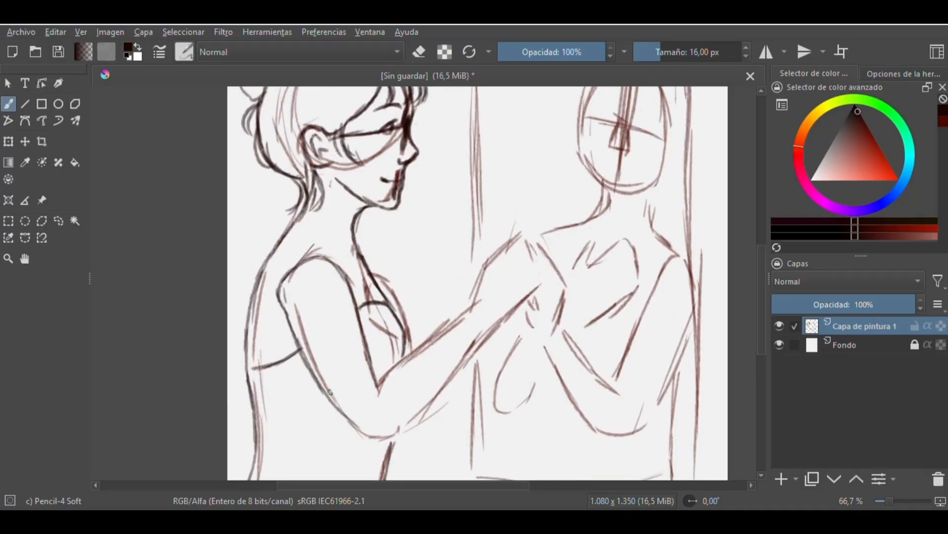
Step: Draw the left figure's elbow and both sides of the forearm up to the wrist
left_click_drag(330, 392, 387, 443)
left_click_drag(376, 382, 423, 348)
left_click_drag(381, 444, 443, 391)
left_click_drag(419, 349, 463, 321)
left_click_drag(420, 414, 494, 326)
Step: Draw the dress strap over the left figure's shoulder and down the back
left_click_drag(363, 282, 358, 304)
left_click_drag(312, 253, 364, 303)
mouse_move(315, 253)
left_mouse_down()
mouse_move(258, 299)
mouse_move(260, 330)
left_mouse_up()
left_click_drag(275, 279, 245, 364)
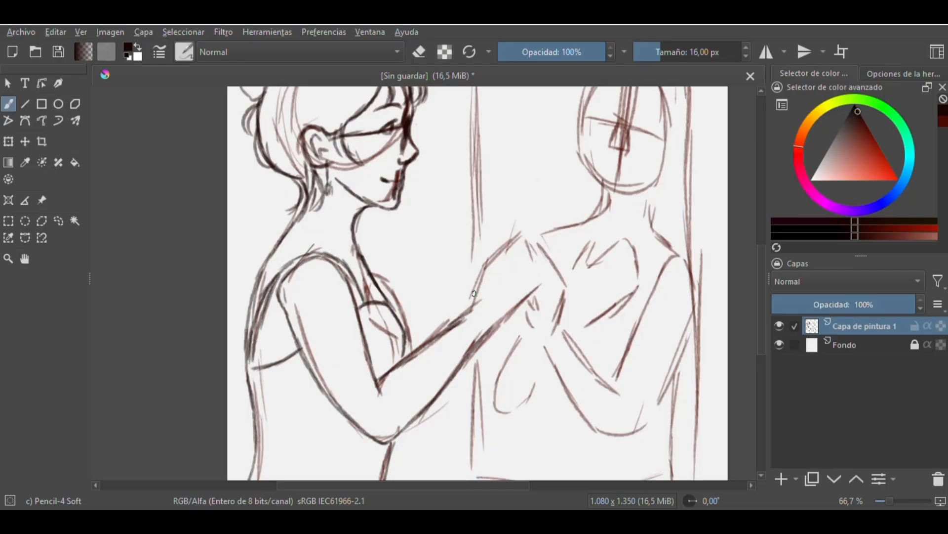
Step: Draw the left figure's raised hand and fingers touching the mirror
mouse_move(467, 312)
left_mouse_down()
mouse_move(518, 232)
mouse_move(499, 271)
mouse_move(530, 236)
left_mouse_up()
mouse_move(532, 241)
left_mouse_down()
mouse_move(509, 276)
mouse_move(539, 244)
mouse_move(520, 275)
mouse_move(524, 283)
mouse_move(546, 270)
left_mouse_up()
key("ctrl+z")
left_click_drag(548, 273, 519, 299)
Step: Erase the guide lines and rough nose inside the reflection's head
mouse_move(473, 487)
left_mouse_down()
mouse_move(488, 487)
mouse_move(465, 491)
mouse_move(481, 487)
left_mouse_up()
key("ctrl+minus")
key("ctrl+minus")
key("ctrl+plus")
key("ctrl+plus")
left_click_drag(761, 253, 761, 225)
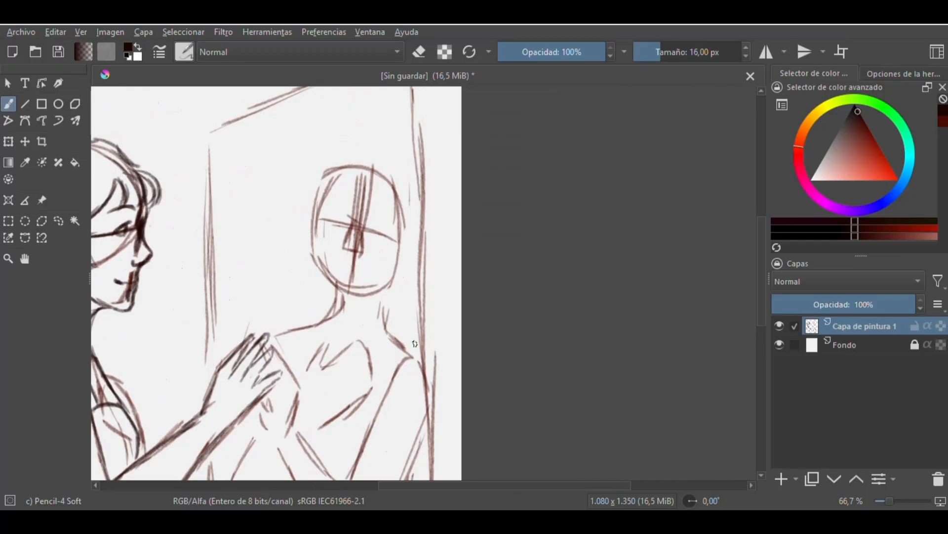
left_click_drag(460, 486, 419, 486)
key("slash")
left_click_drag(468, 180, 461, 274)
left_click_drag(503, 240, 454, 253)
key("slash")
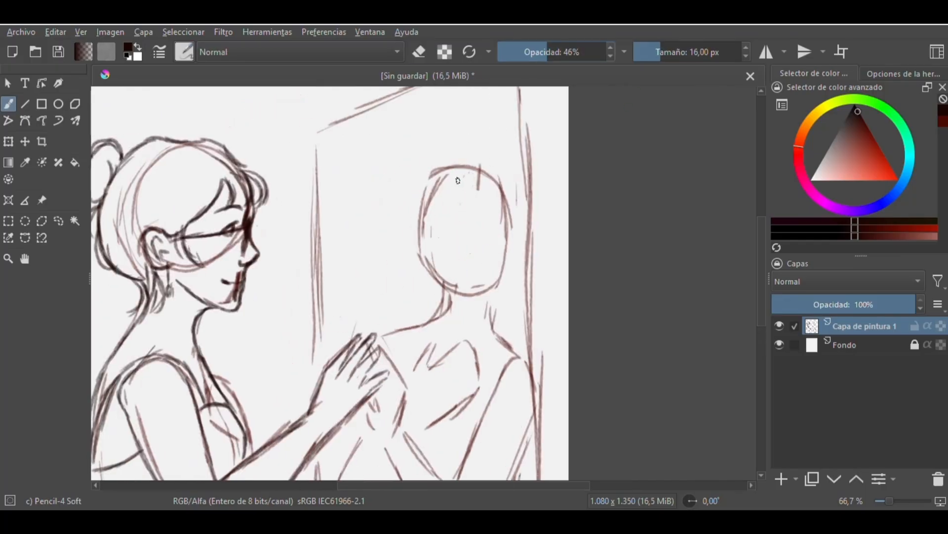
Step: Draw faint facial guide lines on the reflection's head at 46% brush opacity: one vertical and curved horizontals
left_click_drag(458, 178, 453, 279)
left_click_drag(427, 216, 494, 228)
left_click_drag(432, 242, 483, 239)
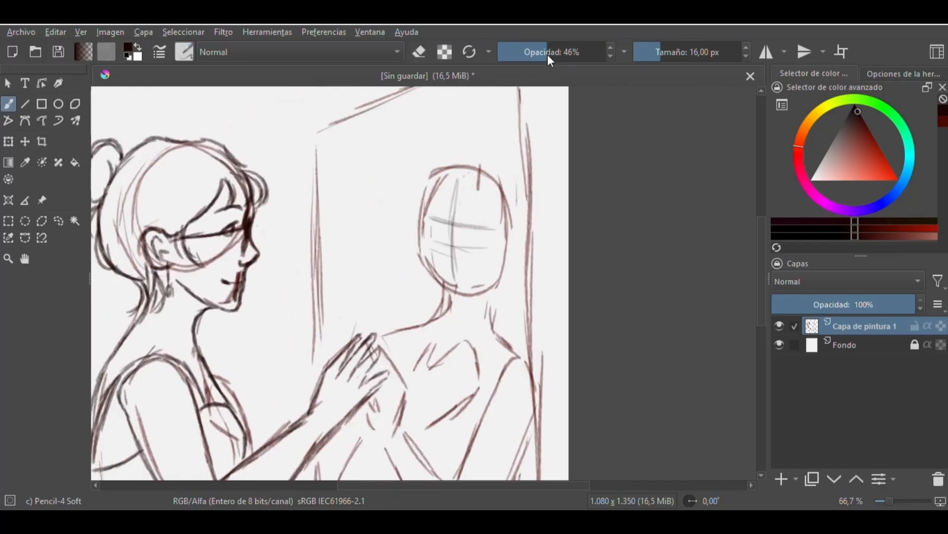
Step: Restore the brush opacity to 100% and draw the reflection's eyes, eyebrows and nose
left_click_drag(551, 51, 613, 52)
mouse_move(442, 207)
left_mouse_down()
mouse_move(450, 232)
mouse_move(440, 240)
mouse_move(456, 245)
mouse_move(446, 217)
left_mouse_up()
mouse_move(460, 225)
left_mouse_down()
mouse_move(481, 219)
mouse_move(474, 221)
left_mouse_up()
mouse_move(430, 214)
left_mouse_down()
mouse_move(458, 251)
mouse_move(482, 211)
mouse_move(439, 216)
left_mouse_up()
key("ctrl+z")
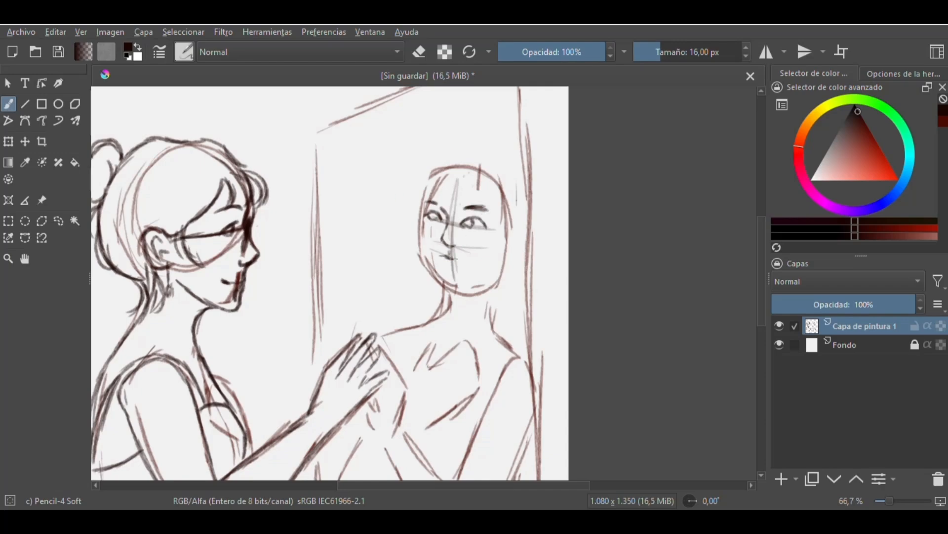
Step: Draw the reflection's smiling mouth and jaw, and strengthen the facial features
left_click_drag(452, 258, 477, 256)
left_click_drag(433, 251, 460, 268)
left_click_drag(454, 265, 466, 271)
mouse_move(422, 201)
left_mouse_down()
mouse_move(418, 240)
mouse_move(444, 296)
mouse_move(465, 299)
mouse_move(512, 258)
mouse_move(440, 192)
mouse_move(485, 203)
left_mouse_up()
Step: Lasso the reflection's face, enlarge it slightly with the transform tool, and deselect it
left_click(58, 221)
left_click(8, 141)
left_click_drag(506, 279, 510, 286)
left_click(8, 104)
key("ctrl+shift+a")
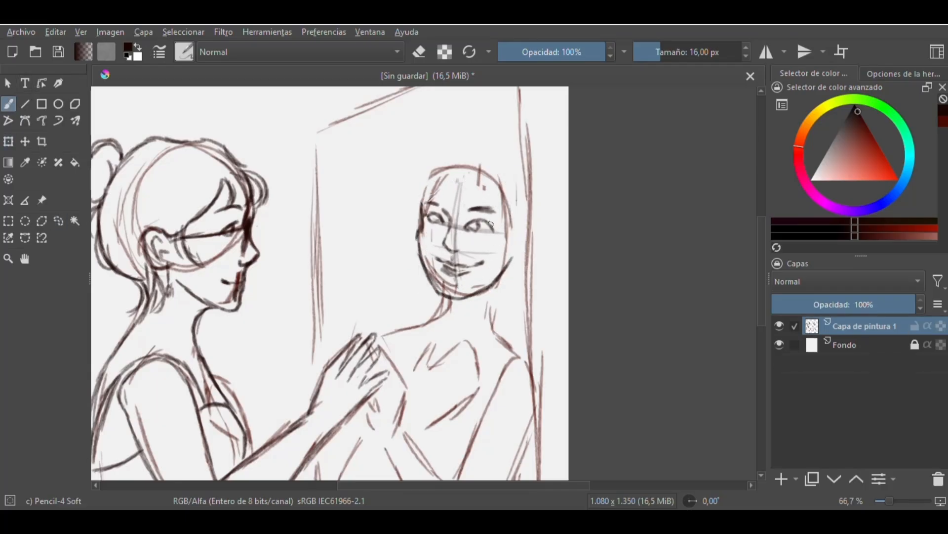
Step: Draw the reflection's ear, neck, shoulder line and the bent arm up to the wrist
mouse_move(509, 229)
left_mouse_down()
mouse_move(523, 233)
mouse_move(491, 321)
left_mouse_up()
mouse_move(450, 299)
left_mouse_down()
mouse_move(431, 322)
mouse_move(461, 300)
mouse_move(509, 336)
left_mouse_up()
mouse_move(508, 338)
left_mouse_down()
mouse_move(519, 337)
mouse_move(519, 223)
left_mouse_up()
mouse_move(500, 228)
left_mouse_down()
mouse_move(452, 322)
mouse_move(519, 307)
mouse_move(445, 349)
left_mouse_up()
left_click_drag(465, 402, 522, 297)
left_click_drag(444, 351, 387, 300)
mouse_move(380, 317)
left_mouse_down()
mouse_move(420, 393)
mouse_move(466, 402)
left_mouse_up()
mouse_move(439, 347)
left_mouse_down()
mouse_move(458, 367)
mouse_move(515, 302)
left_mouse_up()
left_click_drag(390, 260, 384, 301)
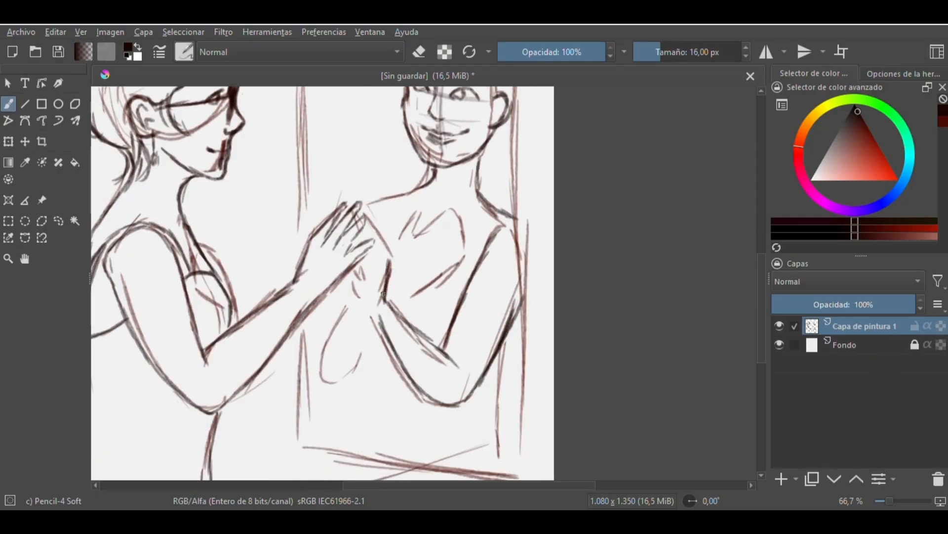
Step: Draw the reflection's two hands with fingers and the elbow of its other arm
left_click_drag(361, 269, 374, 317)
left_click_drag(373, 258, 360, 274)
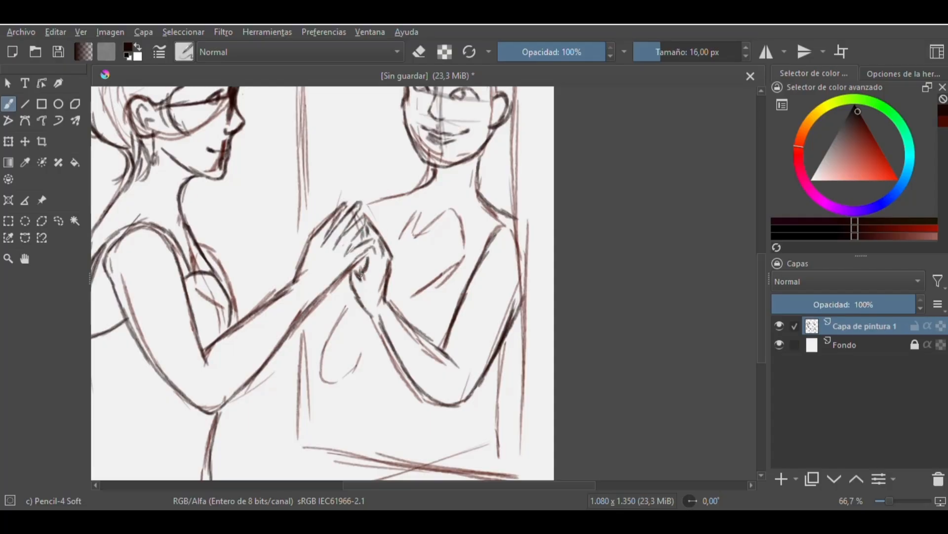
mouse_move(398, 240)
left_mouse_down()
mouse_move(457, 212)
mouse_move(448, 246)
mouse_move(393, 300)
left_mouse_up()
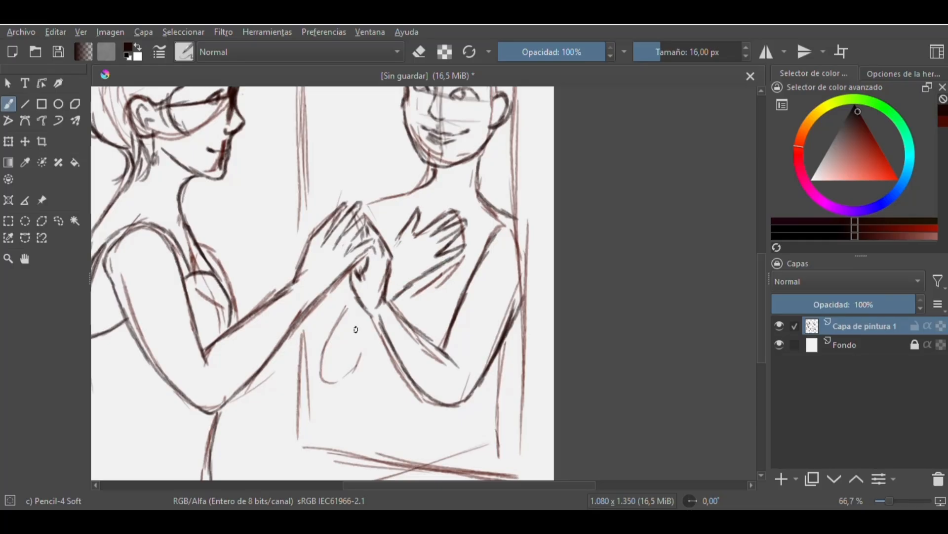
left_click_drag(372, 330, 326, 383)
left_click_drag(345, 306, 320, 368)
left_click_drag(396, 486, 383, 488)
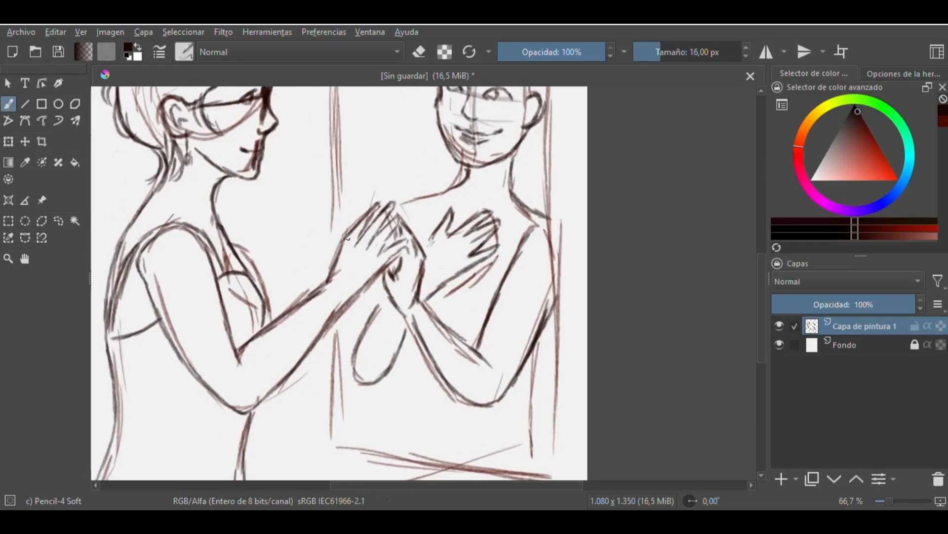
Step: Refine the ruffled chest of the left figure's dress and draw the sides of the reflection's torso
mouse_move(269, 316)
left_mouse_down()
mouse_move(266, 272)
mouse_move(229, 245)
mouse_move(269, 310)
left_mouse_up()
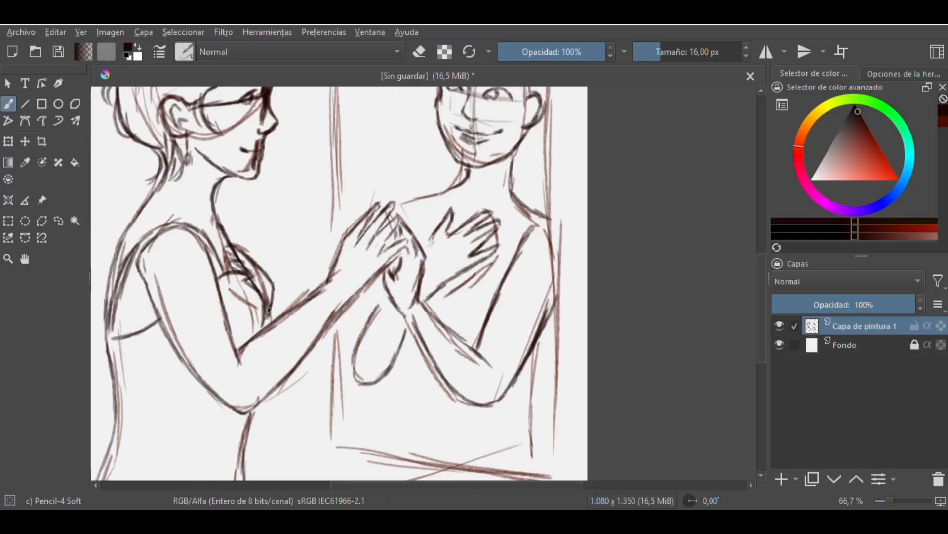
left_click_drag(368, 290, 363, 337)
left_click_drag(460, 485, 469, 486)
left_click_drag(360, 384, 354, 438)
left_click_drag(512, 344, 498, 459)
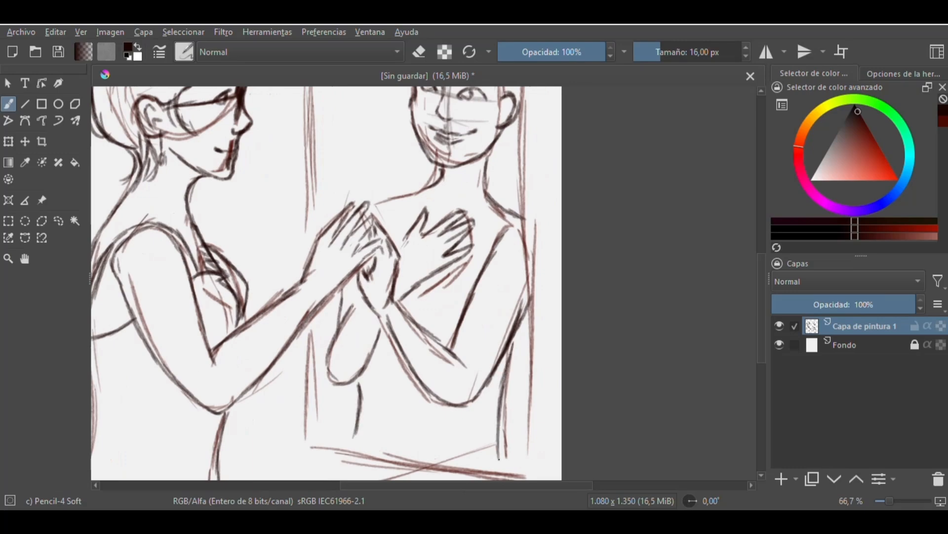
left_click_drag(505, 380, 499, 459)
mouse_move(481, 221)
left_mouse_down()
mouse_move(491, 209)
mouse_move(476, 228)
left_mouse_up()
left_click_drag(414, 194, 414, 232)
key("ctrl+z")
key("ctrl+z")
key("ctrl+z")
key("ctrl+z")
Step: Draw the reflection's off-shoulder sleeve across the chest and upper arm, and add the collarbones
mouse_move(426, 285)
left_mouse_down()
mouse_move(450, 268)
mouse_move(525, 309)
left_mouse_up()
left_click_drag(476, 270, 463, 307)
left_click_drag(468, 316, 511, 350)
left_click_drag(527, 328, 511, 352)
left_click_drag(396, 213, 414, 218)
left_click_drag(478, 229, 508, 226)
Step: Redraw the left side of the reflection's torso slightly narrower, erase the old line, and add a stroke beside the forearm
key("minus")
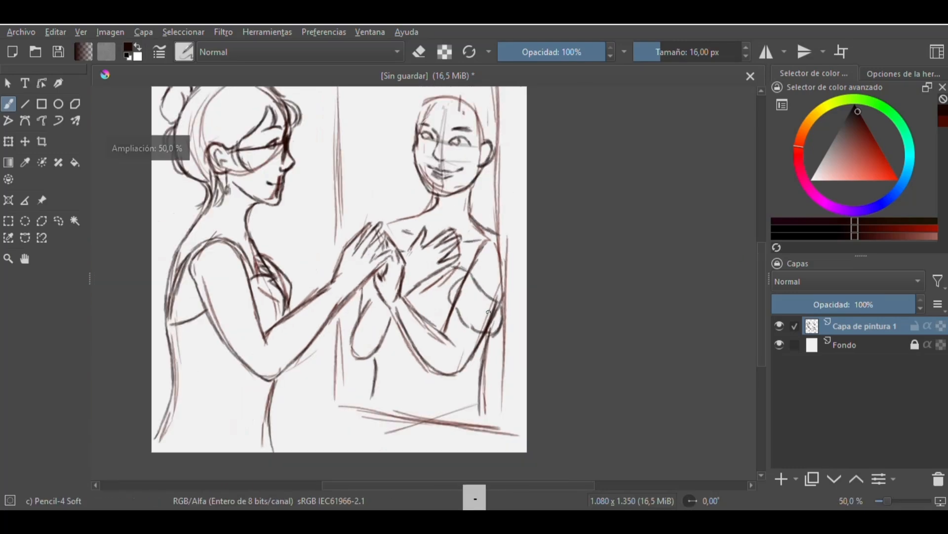
left_click_drag(760, 258, 758, 239)
left_click_drag(383, 400, 380, 458)
key("slash")
left_click_drag(375, 416, 372, 455)
key("slash")
left_click_drag(368, 337, 361, 369)
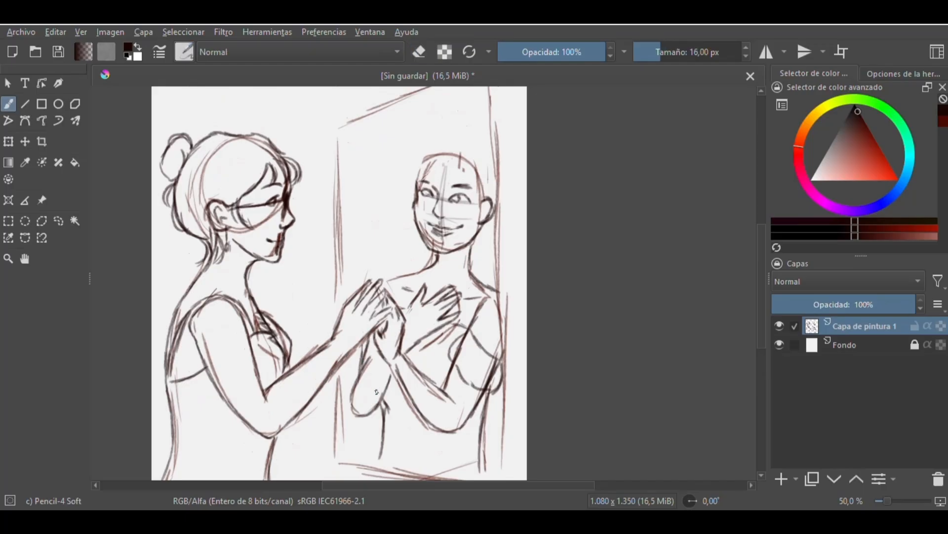
Step: Redraw the mirror frame around the reflection with its left side, bottom edge and right side
scroll(453, 157, "up", 1)
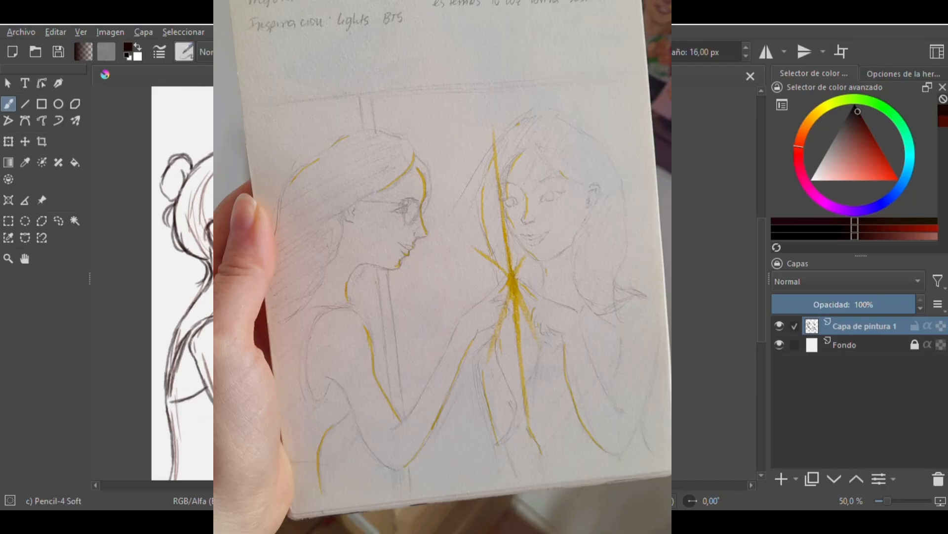
key("ctrl+minus")
mouse_move(357, 188)
left_mouse_down()
mouse_move(472, 140)
mouse_move(361, 319)
left_mouse_up()
left_click_drag(359, 363, 359, 414)
left_click_drag(371, 424, 479, 445)
left_click_drag(475, 141, 484, 435)
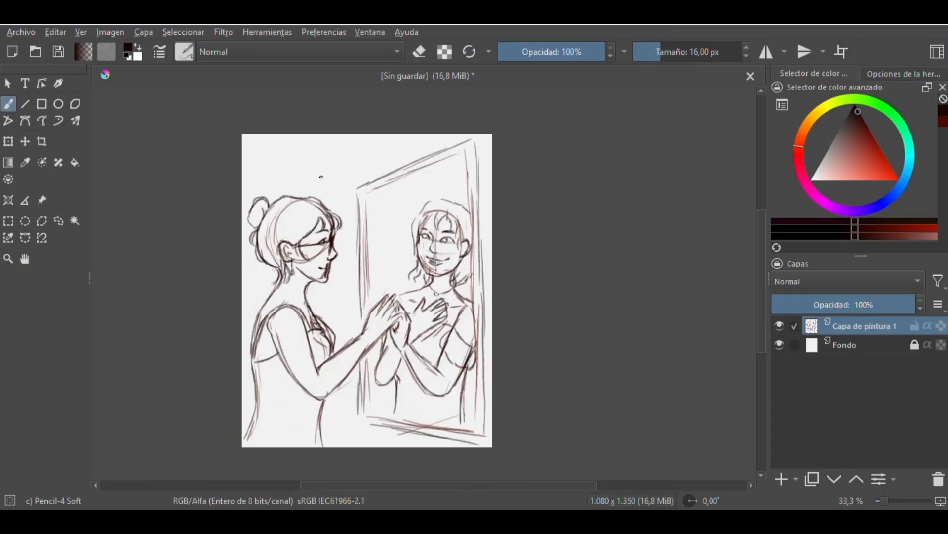
Step: Draw a vertical background line behind the left figure, above the head and behind the neck, replacing a misplaced first try
left_click_drag(289, 136, 289, 202)
key("ctrl+z")
left_click_drag(267, 137, 267, 193)
left_click_drag(269, 266, 273, 291)
Step: Rename the sketch layer as borrador
double_click(861, 324)
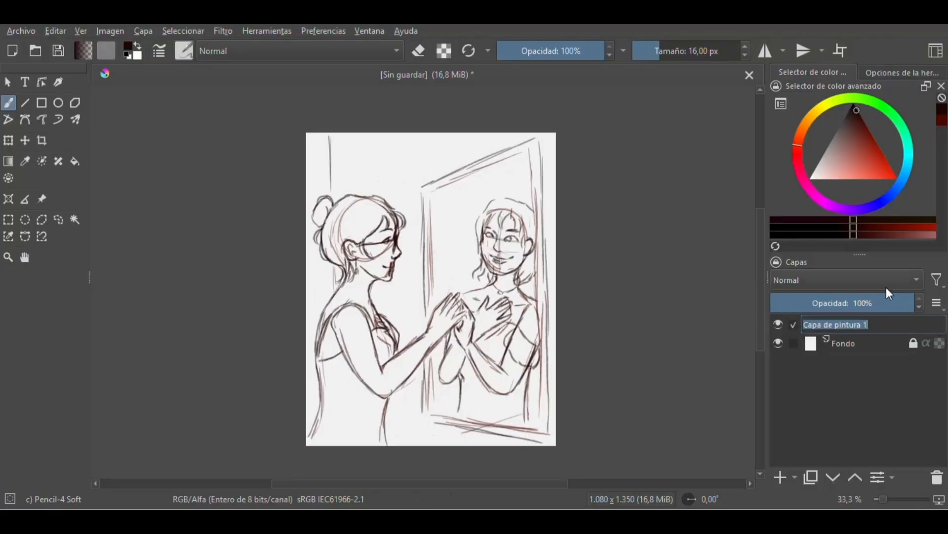
type("borrador")
key("Return")
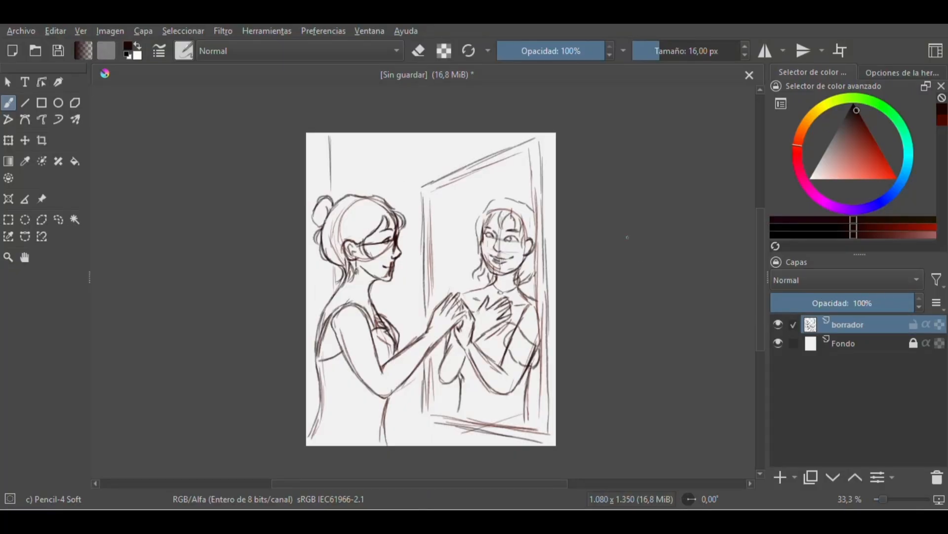
Step: Add a new paint layer beneath the borrador layer and name it lineart
left_click(780, 477)
left_click_drag(852, 323, 855, 342)
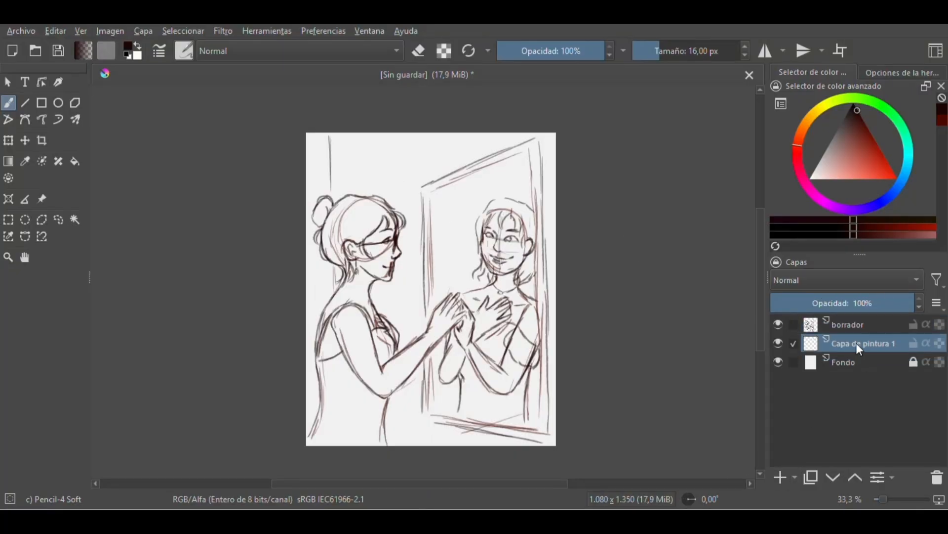
double_click(855, 343)
type("lineart")
key("Return")
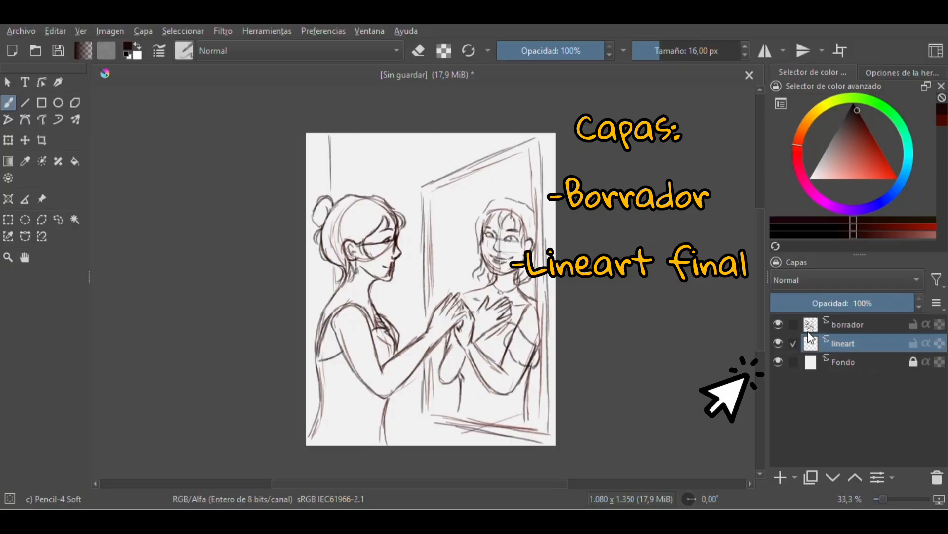
Step: Lower the borrador layer's opacity to a faint guide, and pick a dark red brush colour with the lineart layer active
left_click(882, 324)
left_click_drag(893, 303, 807, 310)
left_click(858, 343)
left_click(857, 115)
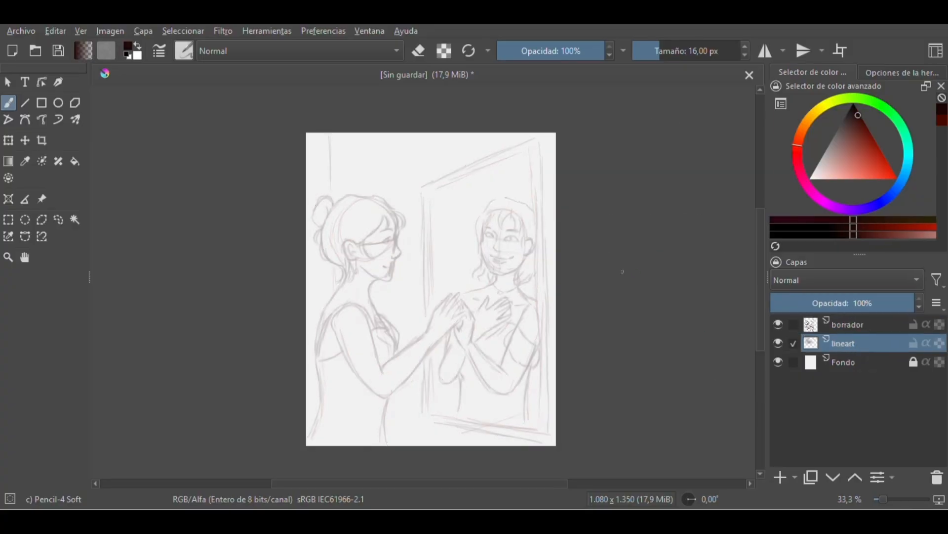
key("plus")
key("plus")
key("plus")
left_click_drag(509, 483, 473, 483)
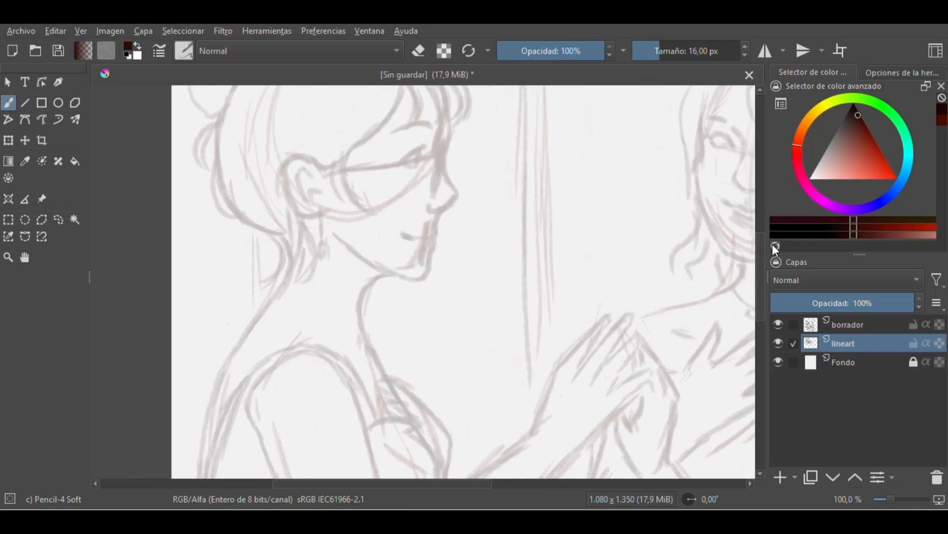
left_click_drag(761, 236, 763, 219)
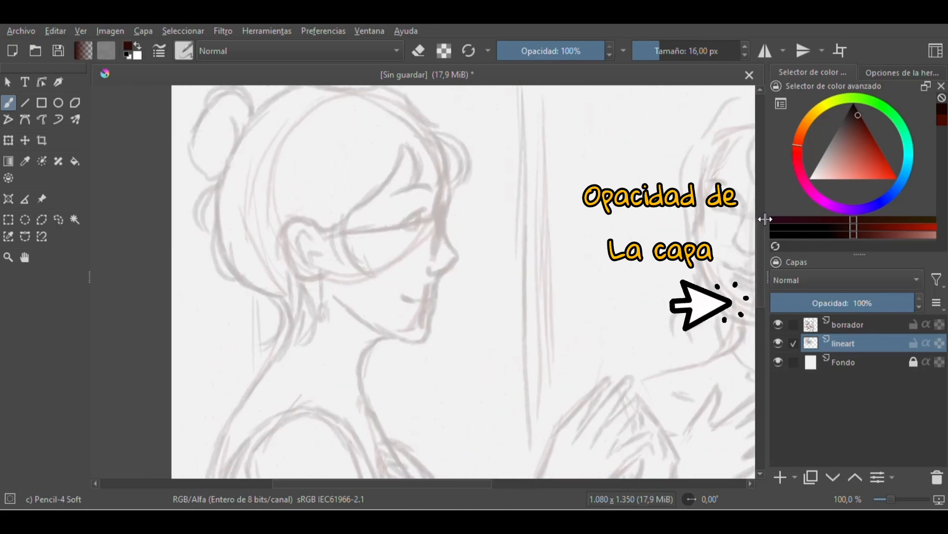
Step: Switch to the Ink-3 Gpen brush at 5 px and ink the left figure's eye, eyebrow and nose profile
left_click(184, 51)
left_click(368, 232)
left_click(495, 210)
left_click_drag(484, 239, 557, 229)
key("ctrl+z")
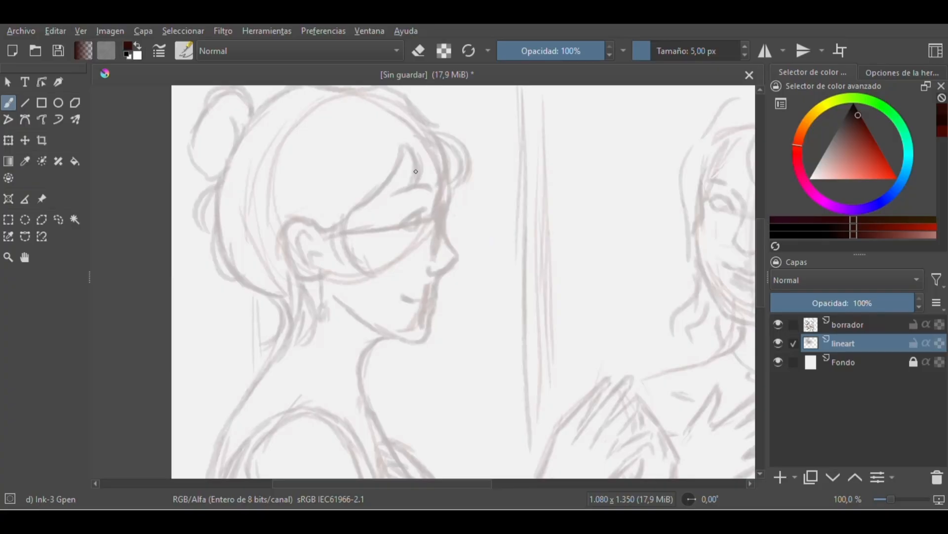
left_click_drag(427, 206, 401, 228)
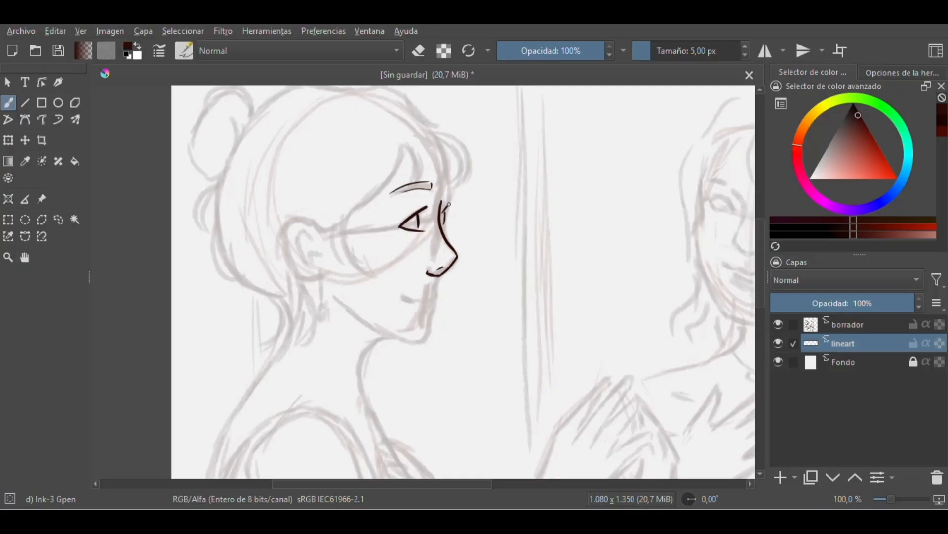
Step: Ink the left figure's lips, chin and ear over the sketch
scroll(463, 282, "down", 2)
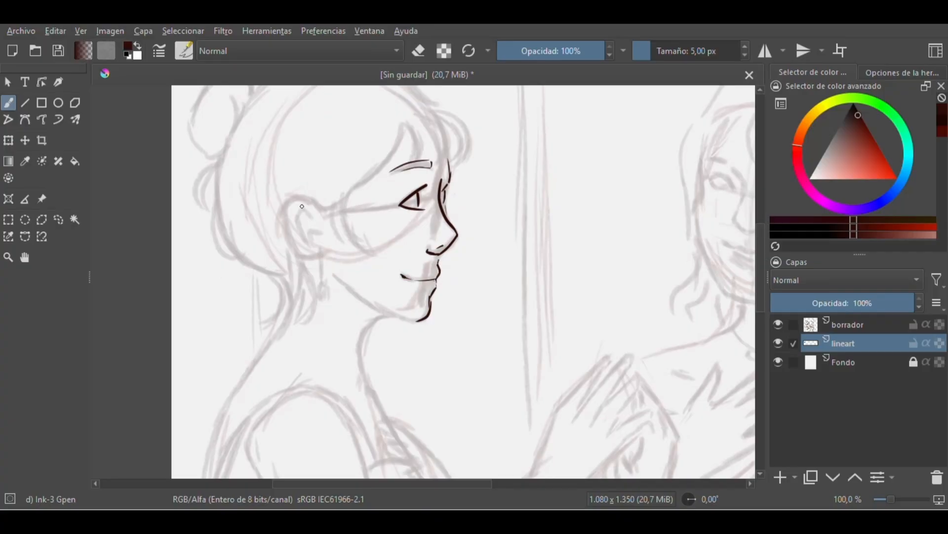
left_click_drag(317, 208, 312, 260)
left_click_drag(307, 214, 309, 247)
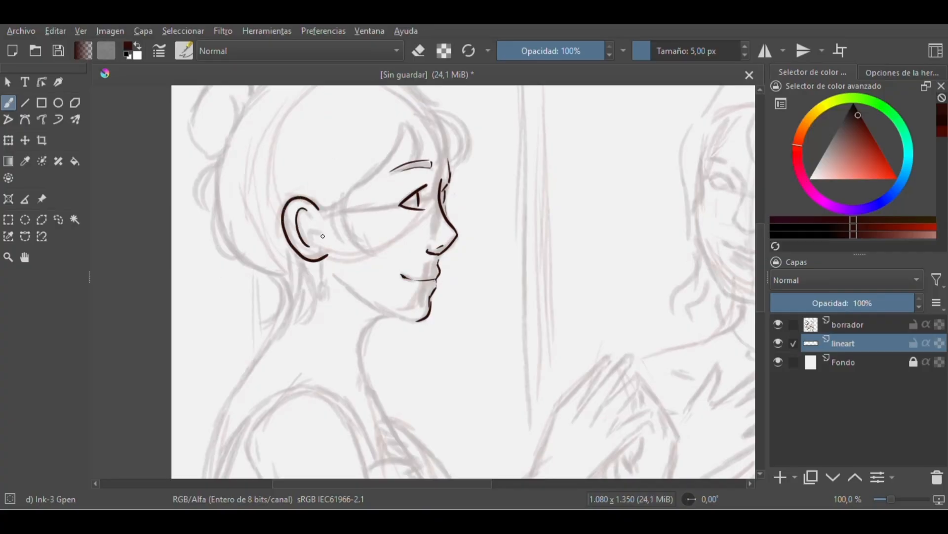
key("4")
key("4")
key("4")
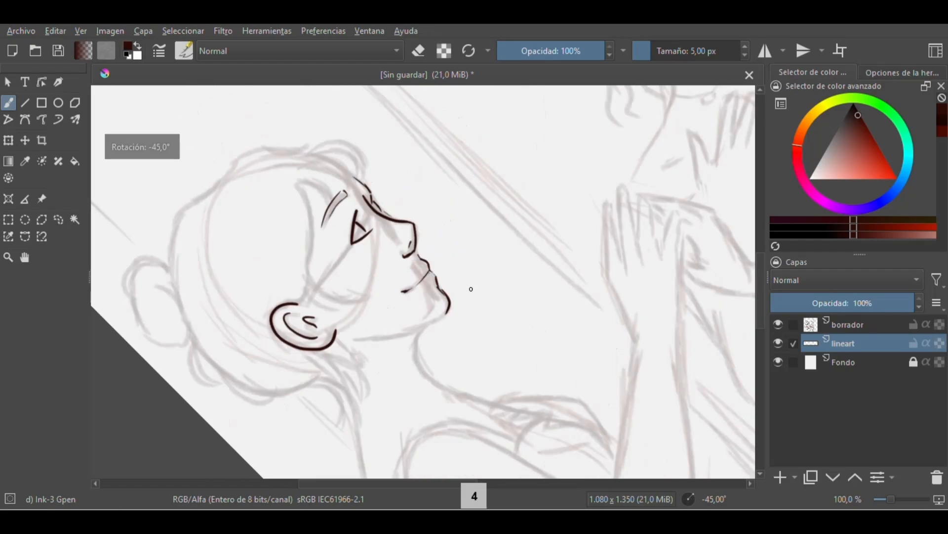
mouse_move(369, 295)
left_mouse_down()
mouse_move(448, 258)
mouse_move(357, 295)
left_mouse_up()
key("ctrl+z")
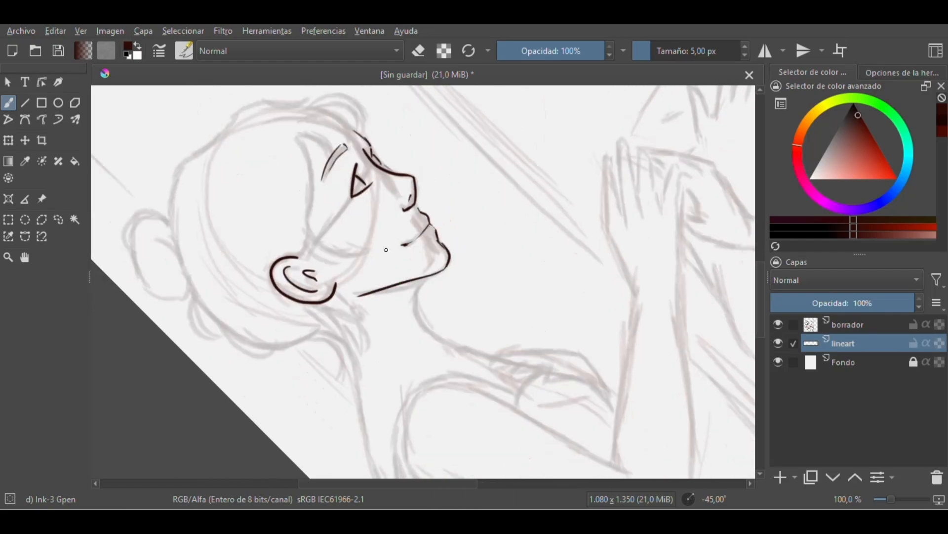
key("ctrl+z")
key("6")
key("6")
key("6")
Step: Ink the line from the left figure's chin down the front of the neck, plus a short jawline below the ear
left_click_drag(461, 280, 406, 349)
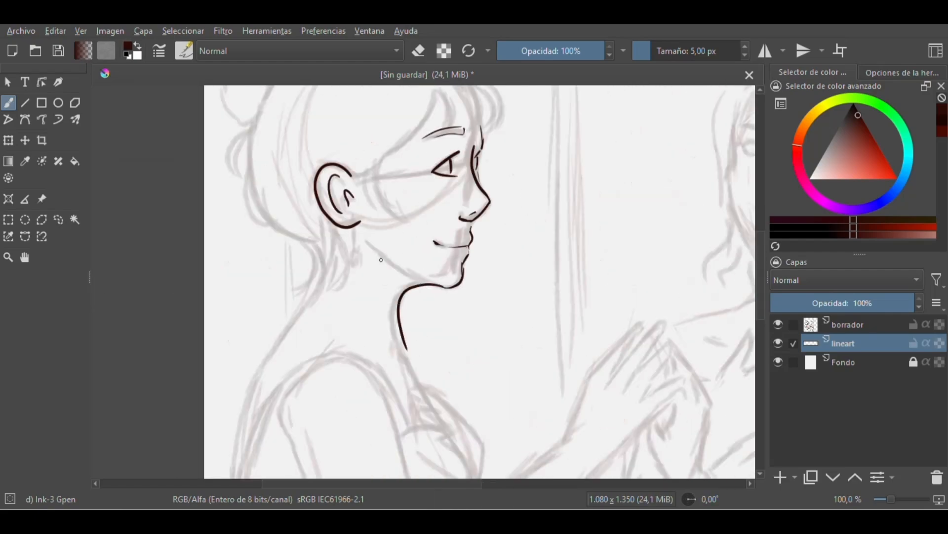
scroll(739, 269, "up", 2)
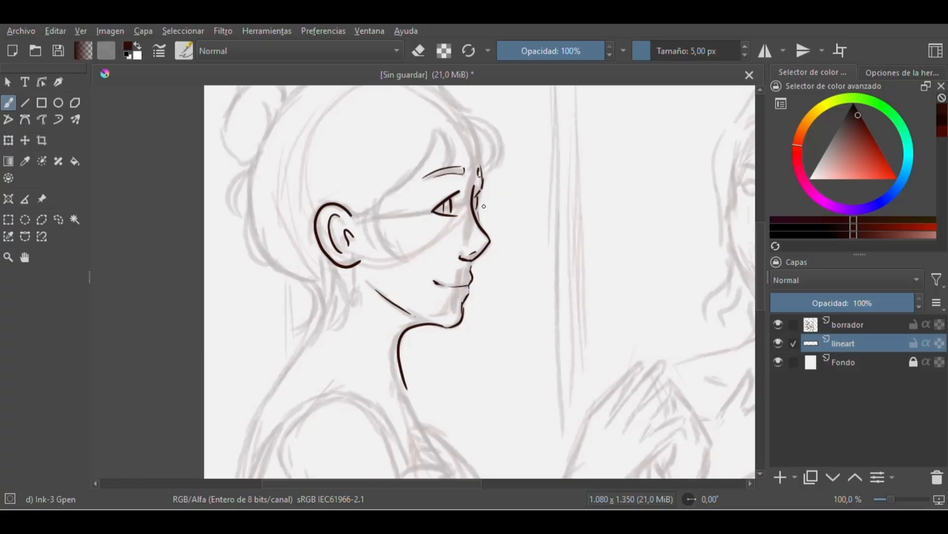
scroll(757, 271, "up", 2)
Step: Ink the left figure's front hair: the hairline, the lock before the ear, the forehead outline and the fringe
left_click_drag(435, 176, 393, 243)
mouse_move(378, 253)
left_mouse_down()
mouse_move(377, 284)
mouse_move(403, 301)
left_mouse_up()
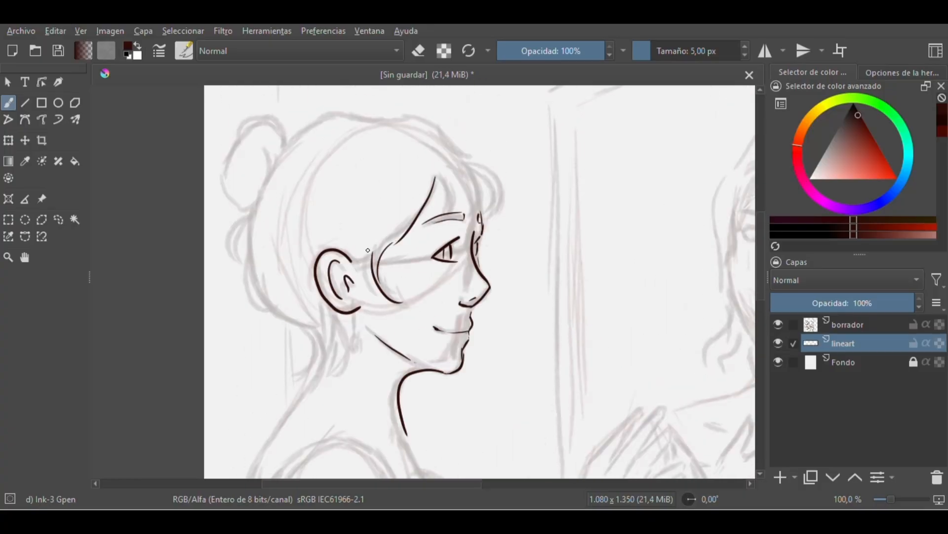
left_click_drag(374, 118, 423, 124)
mouse_move(443, 142)
left_mouse_down()
mouse_move(489, 171)
mouse_move(497, 217)
left_mouse_up()
mouse_move(481, 177)
left_mouse_down()
mouse_move(492, 212)
mouse_move(479, 225)
left_mouse_up()
left_click_drag(438, 172, 462, 218)
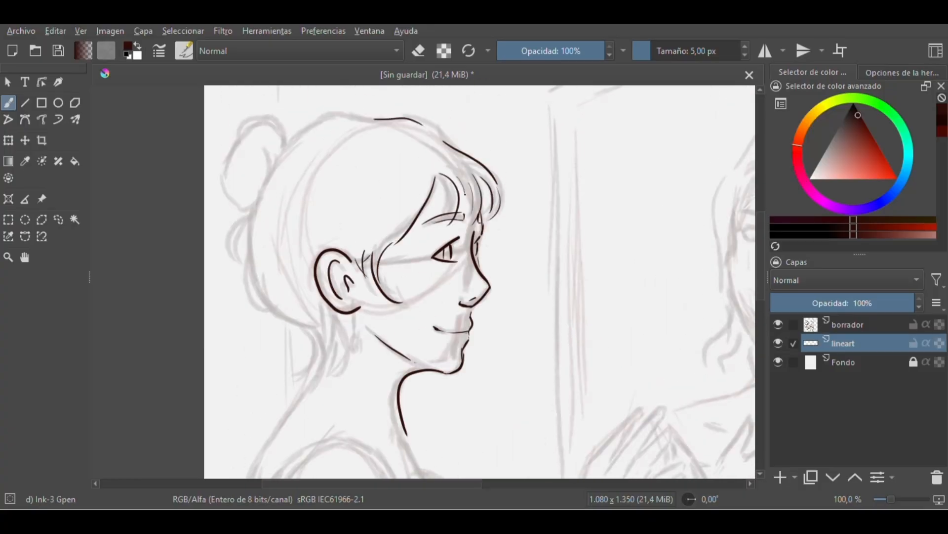
Step: Ink the outline of the left figure's hair from the crown down the back, with loose strands at the nape
mouse_move(447, 146)
left_mouse_down()
mouse_move(289, 150)
mouse_move(245, 237)
mouse_move(318, 366)
left_mouse_up()
left_click_drag(346, 318, 357, 358)
left_click_drag(341, 322, 339, 373)
left_click_drag(309, 318, 299, 353)
Step: Ink the small loop at the back of the left figure's head and the bun above it with loose hairs
left_click_drag(249, 210, 232, 257)
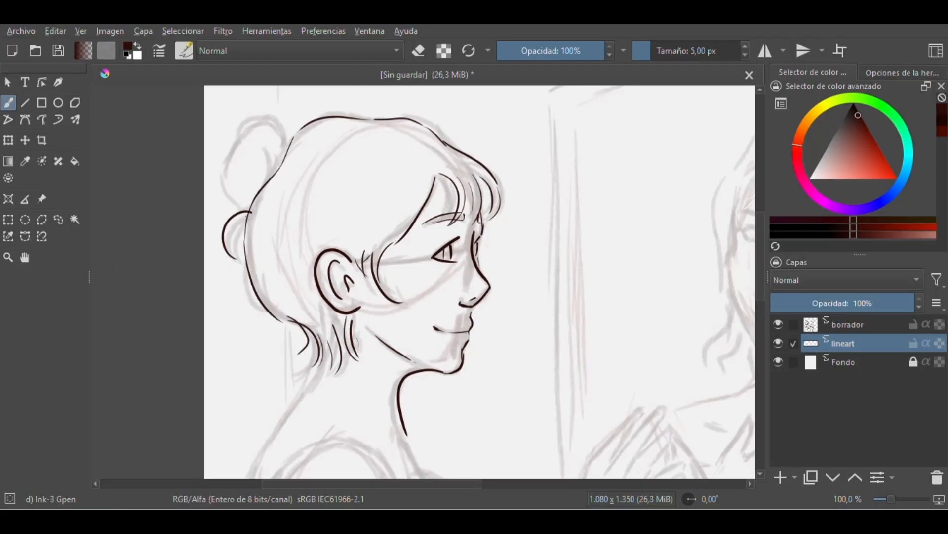
mouse_move(225, 188)
left_mouse_down()
mouse_move(284, 126)
mouse_move(254, 188)
left_mouse_up()
left_click_drag(258, 131, 237, 164)
scroll(251, 159, "up", 2)
left_click_drag(288, 191, 232, 169)
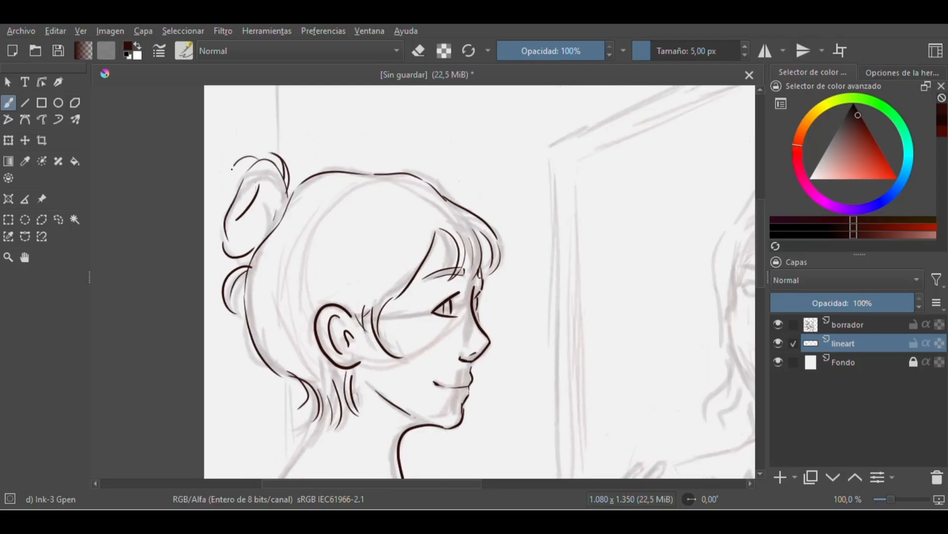
Step: Ink the left figure's body: back of the neck, shoulder, tank top, hand on the chest, and arm reaching to the mirror
left_click_drag(410, 486, 407, 486)
key("ctrl+minus")
key("ctrl+minus")
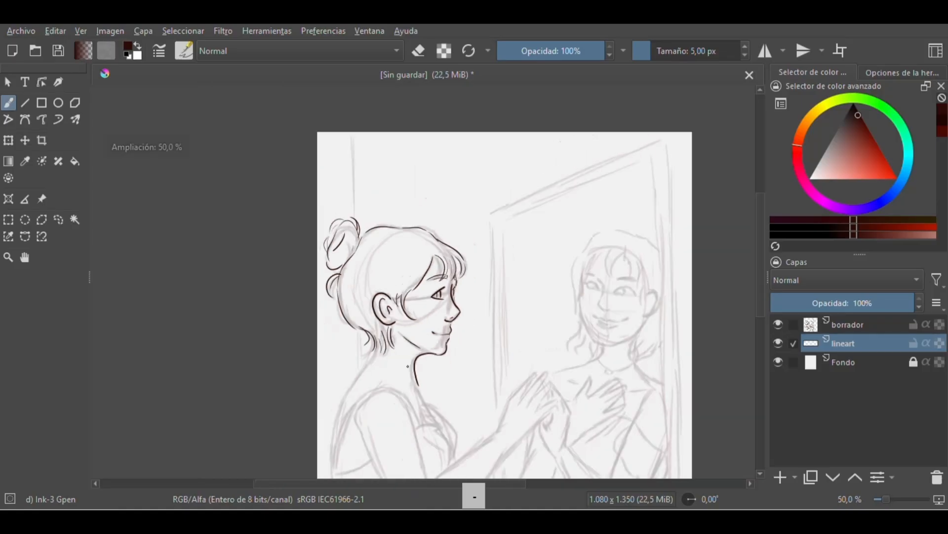
left_click_drag(473, 485, 504, 485)
left_click_drag(760, 233, 760, 269)
key("ctrl+plus")
key("ctrl+plus")
left_click_drag(418, 484, 397, 484)
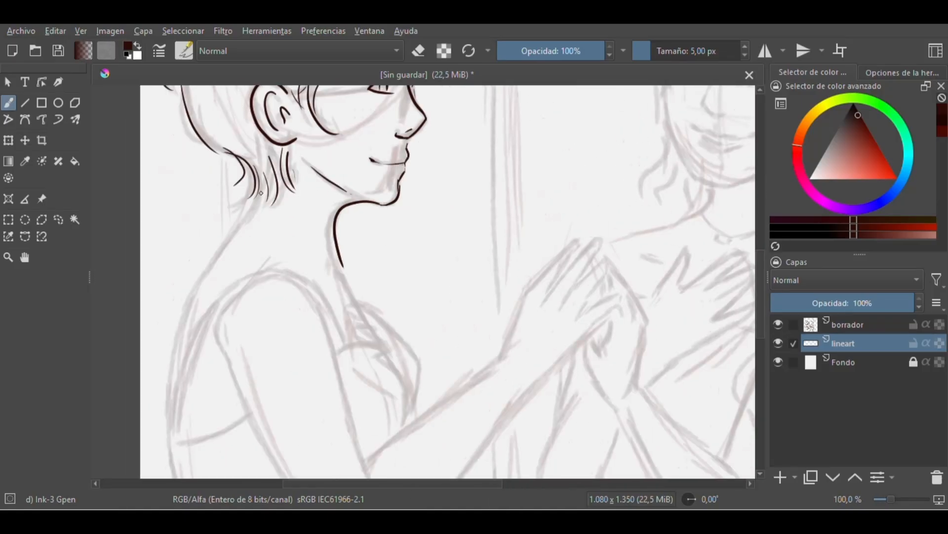
mouse_move(261, 192)
left_mouse_down()
mouse_move(187, 309)
mouse_move(187, 195)
left_mouse_up()
mouse_move(181, 257)
left_mouse_down()
mouse_move(174, 318)
mouse_move(191, 236)
left_mouse_up()
left_click_drag(188, 195, 172, 344)
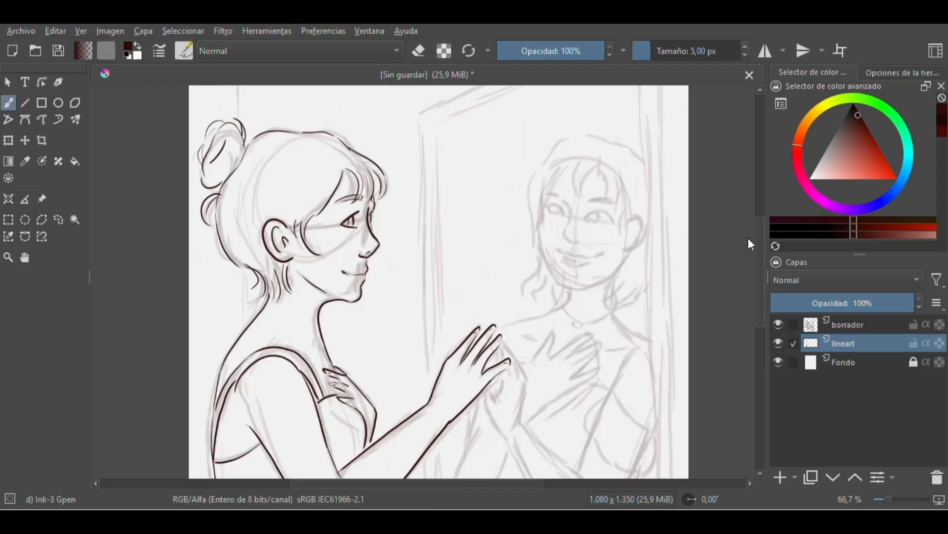
Step: Rotate the canvas to -15° and ink the reflection's face contour, its ear and the eyebrow nearest the ear
left_click_drag(476, 483, 535, 482)
key("ctrl+plus")
left_click_drag(761, 227, 764, 215)
key("4")
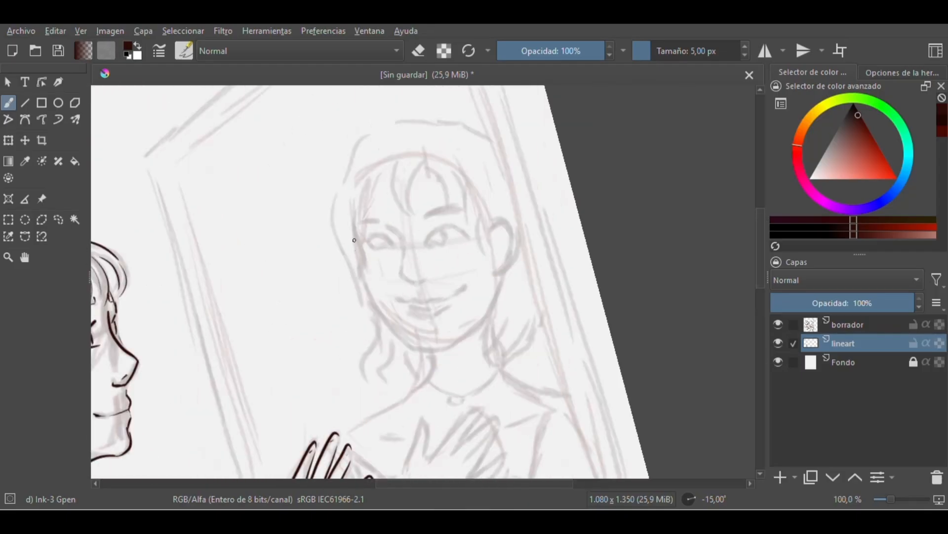
mouse_move(354, 240)
left_mouse_down()
mouse_move(375, 316)
mouse_move(431, 361)
mouse_move(481, 330)
mouse_move(504, 287)
left_mouse_up()
mouse_move(491, 236)
left_mouse_down()
mouse_move(525, 238)
mouse_move(503, 280)
left_mouse_up()
left_click_drag(498, 249, 500, 253)
key("ctrl+z")
left_click_drag(424, 213, 468, 213)
left_click_drag(425, 212, 465, 213)
left_click_drag(425, 213, 447, 206)
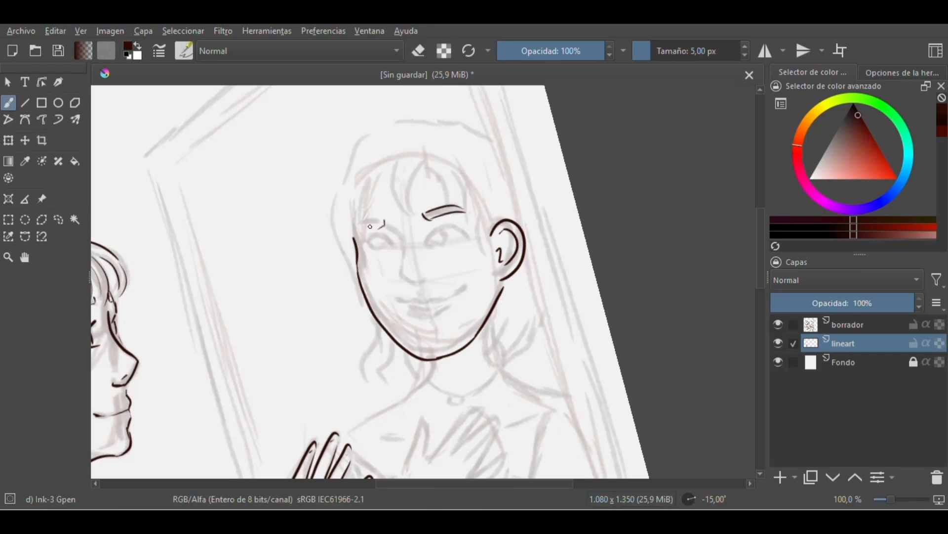
Step: Ink the reflection's nose, both eyes and the remaining eyebrow
left_click_drag(391, 235, 397, 279)
left_click_drag(394, 282, 419, 289)
key("ctrl+z")
left_click_drag(391, 246, 363, 252)
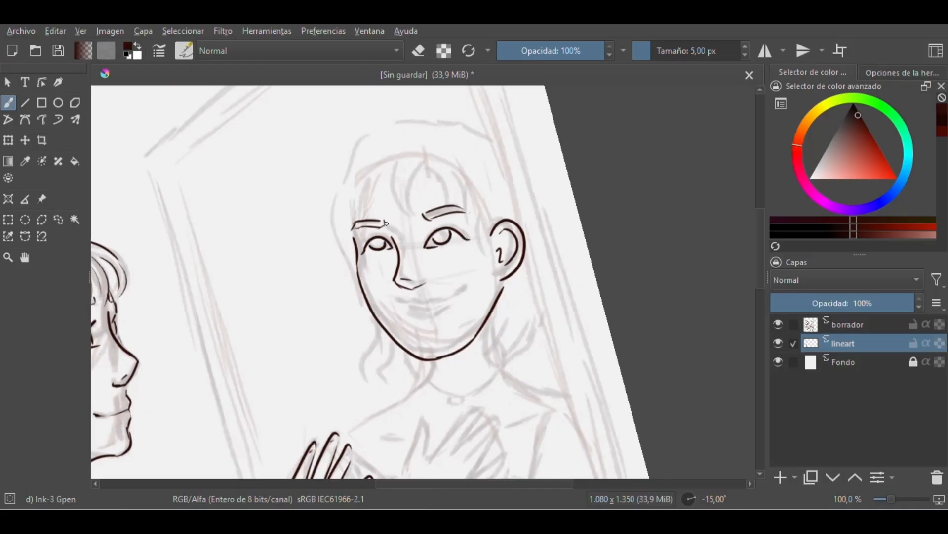
Step: Straighten the canvas, set the Eraser Circle brush to about 18.52 px and erase the irises of the reflection's eyes
key("minus")
key("4")
key("m")
key("m")
key("plus")
key("slash")
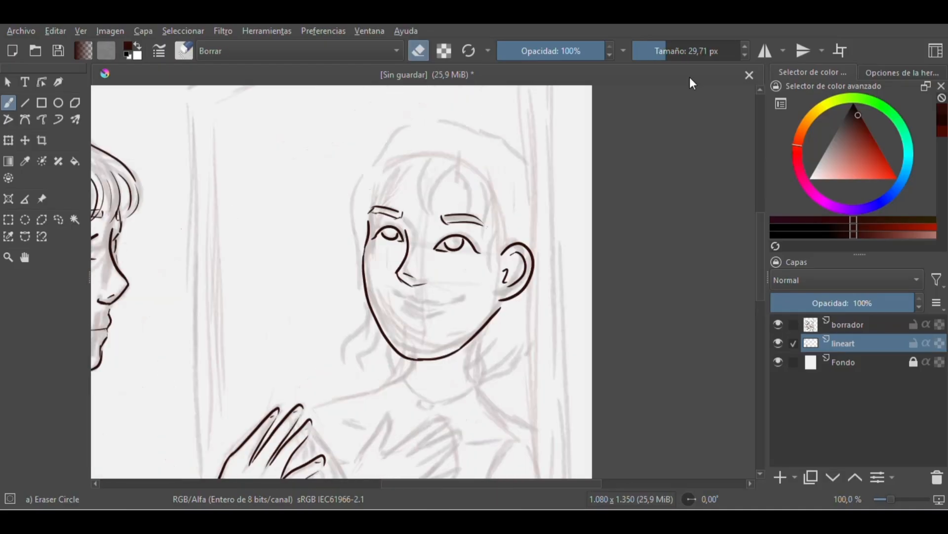
left_click(661, 51)
key("plus")
left_click_drag(374, 217, 388, 220)
left_click_drag(476, 230, 462, 230)
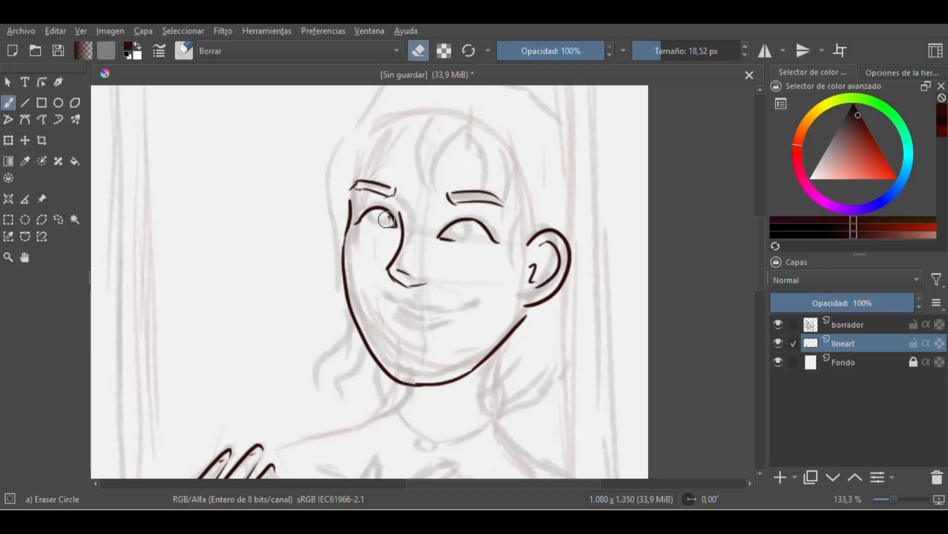
Step: Redraw the irises in both of the reflection's eyes with the ink pen
key("slash")
left_click_drag(386, 220, 387, 212)
mouse_move(453, 228)
left_mouse_down()
mouse_move(477, 228)
mouse_move(478, 237)
mouse_move(456, 232)
left_mouse_up()
key("minus")
key("minus")
key("ctrl+z")
key("ctrl+z")
key("ctrl+z")
key("plus")
key("plus")
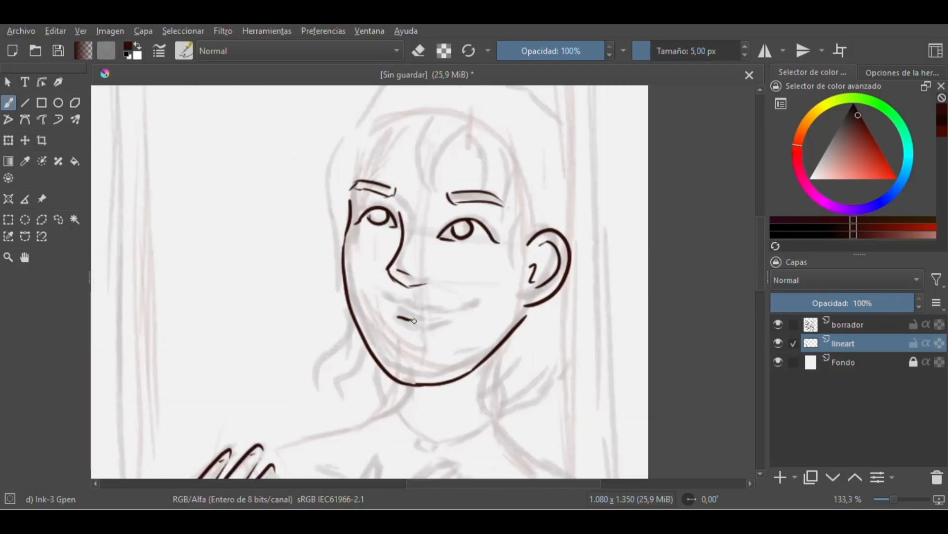
Step: Ink the reflection's smiling mouth with its upper and lower lip lines
left_click_drag(395, 329, 424, 335)
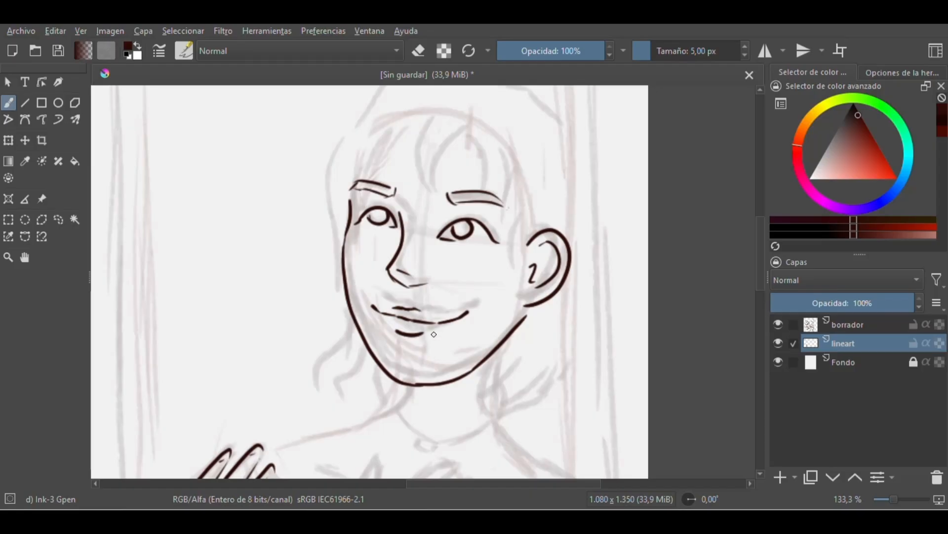
key("minus")
key("minus")
key("plus")
key("plus")
Step: Try out new shapes for the reflection's eyes by repeatedly erasing and redrawing the lids and irises
key("slash")
left_click_drag(357, 222, 395, 225)
left_click_drag(439, 237, 455, 241)
key("slash")
left_click_drag(396, 226, 351, 219)
mouse_move(439, 237)
left_mouse_down()
mouse_move(465, 223)
mouse_move(508, 235)
mouse_move(469, 226)
left_mouse_up()
left_click_drag(363, 218, 385, 217)
key("slash")
mouse_move(396, 225)
left_mouse_down()
mouse_move(353, 220)
mouse_move(366, 212)
mouse_move(352, 219)
left_mouse_up()
key("slash")
key("slash")
key("slash")
key("ctrl+z")
mouse_move(364, 217)
left_mouse_down()
mouse_move(387, 215)
mouse_move(347, 222)
mouse_move(364, 208)
mouse_move(394, 225)
left_mouse_up()
key("minus")
key("plus")
Step: Erase the reflection's eyes and redraw both with curved upper lids and round irises
key("slash")
key("ctrl+z")
mouse_move(441, 234)
left_mouse_down()
mouse_move(489, 224)
mouse_move(506, 235)
left_mouse_up()
key("slash")
mouse_move(392, 222)
left_mouse_down()
mouse_move(394, 229)
mouse_move(360, 220)
left_mouse_up()
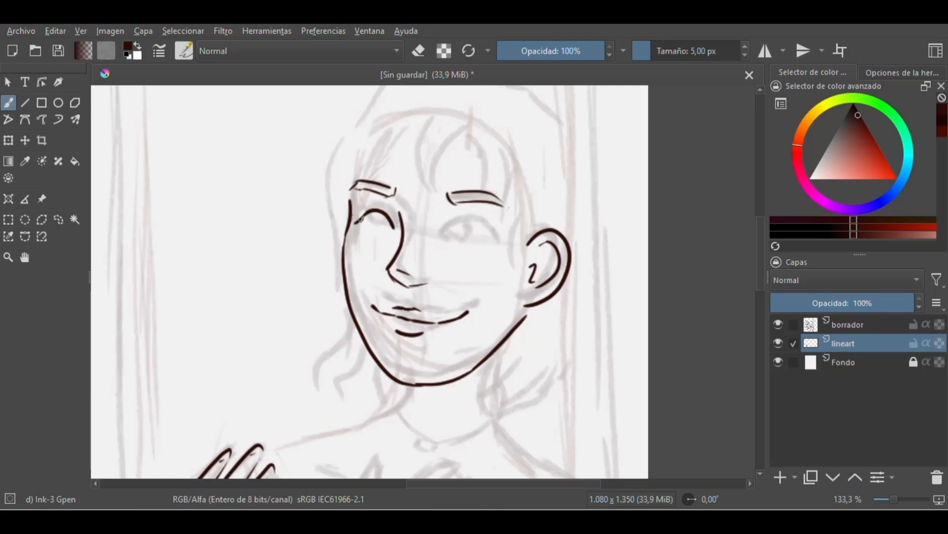
left_click_drag(453, 219, 500, 236)
left_click_drag(440, 235, 446, 237)
mouse_move(450, 222)
left_mouse_down()
mouse_move(461, 238)
mouse_move(467, 218)
left_mouse_up()
mouse_move(366, 216)
left_mouse_down()
mouse_move(384, 221)
mouse_move(374, 213)
left_mouse_up()
key("minus")
key("minus")
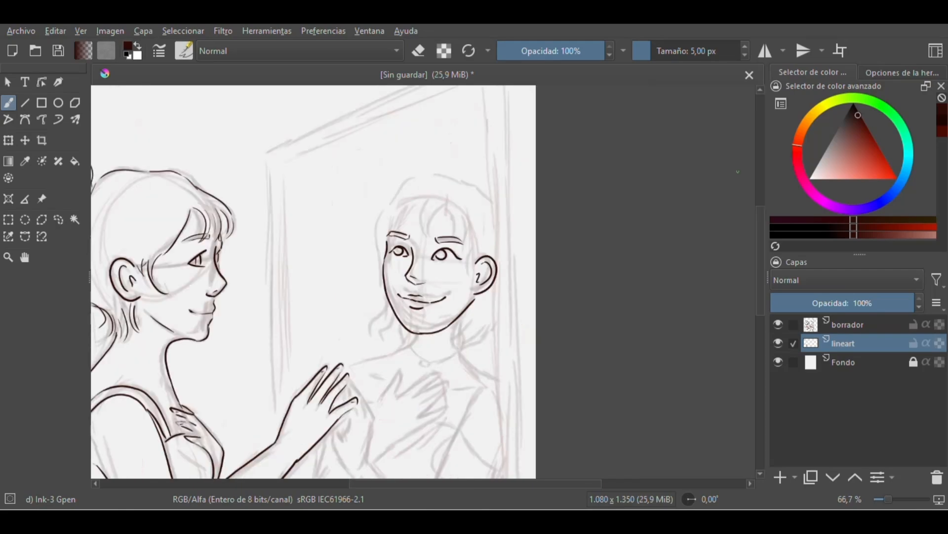
Step: Touch up the line art around the reflection's eyes with the eraser
left_click_drag(760, 232, 761, 247)
key("minus")
left_click_drag(456, 483, 449, 483)
key("plus")
key("plus")
key("slash")
mouse_move(397, 198)
left_mouse_down()
mouse_move(401, 220)
mouse_move(517, 247)
mouse_move(432, 261)
mouse_move(479, 267)
mouse_move(527, 236)
left_mouse_up()
key("slash")
key("minus")
key("minus")
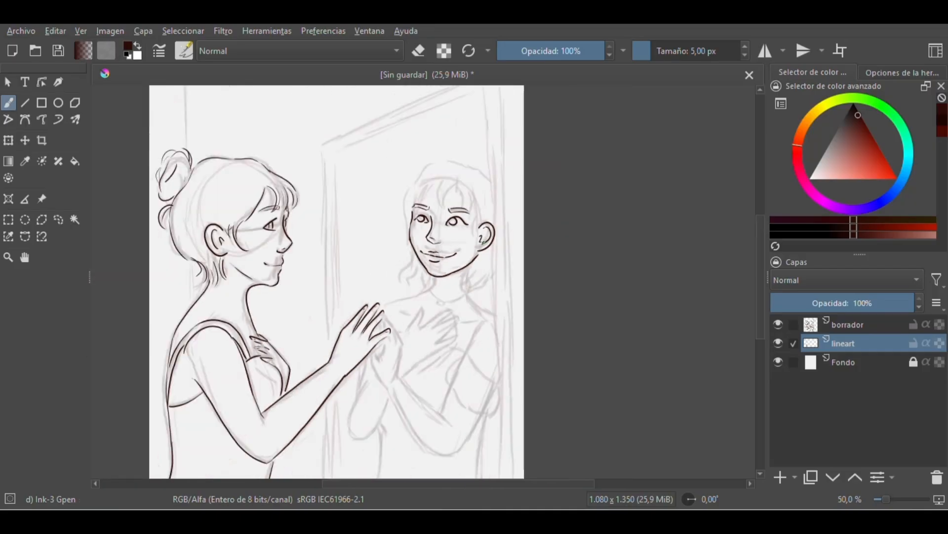
Step: Ink the outer outline of the reflection's hair from the crown down to the wavy ends on both sides of the neck
key("plus")
left_click_drag(759, 238, 759, 226)
key("plus")
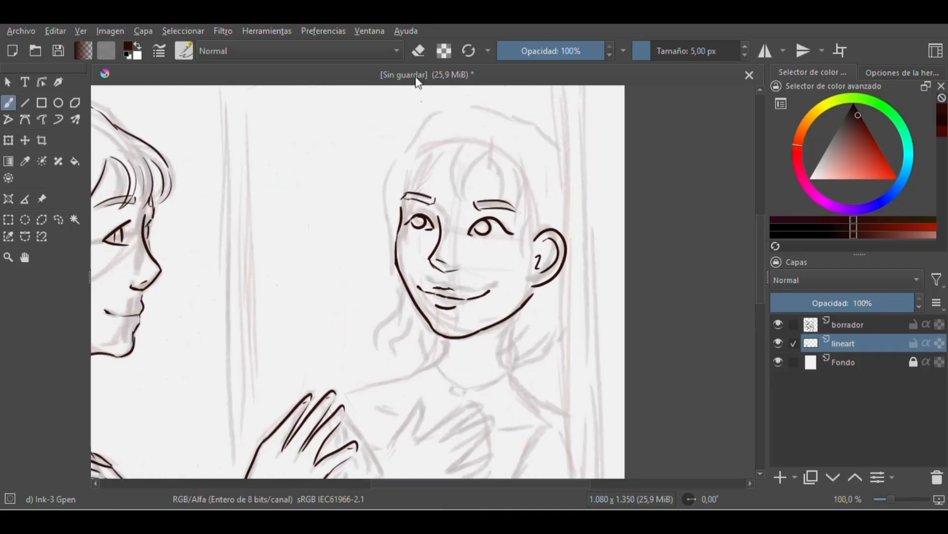
left_click_drag(501, 123, 540, 136)
mouse_move(448, 113)
left_mouse_down()
mouse_move(385, 193)
mouse_move(374, 318)
mouse_move(430, 363)
left_mouse_up()
left_click_drag(499, 322, 537, 363)
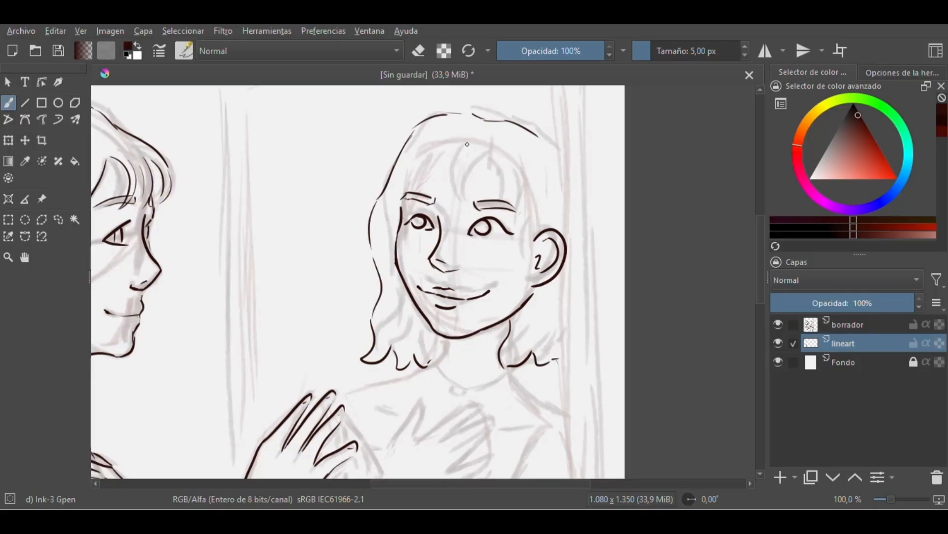
Step: Ink the reflection's curly fringe and the side strands framing the forehead
mouse_move(466, 145)
left_mouse_down()
mouse_move(464, 187)
mouse_move(501, 178)
left_mouse_up()
mouse_move(508, 178)
left_mouse_down()
mouse_move(526, 216)
mouse_move(523, 253)
left_mouse_up()
mouse_move(442, 145)
left_mouse_down()
mouse_move(417, 168)
mouse_move(435, 185)
left_mouse_up()
left_click_drag(420, 164, 400, 201)
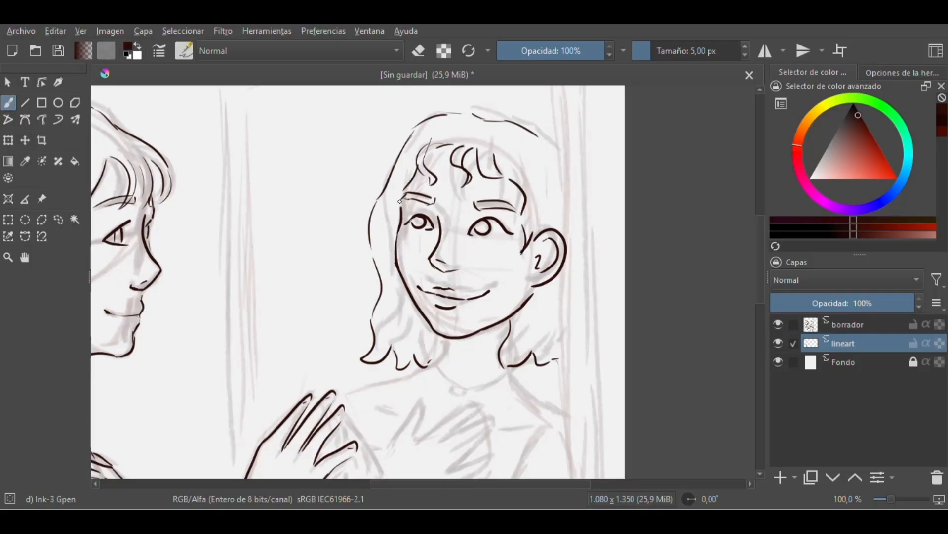
Step: Touch up the hair lock beside the reflection's neck below the ear
key("minus")
key("minus")
mouse_move(485, 486)
left_mouse_down()
mouse_move(506, 486)
mouse_move(484, 486)
left_mouse_up()
key("plus")
key("plus")
left_click_drag(762, 242, 762, 253)
key("minus")
key("minus")
key("slash")
key("slash")
mouse_move(465, 298)
left_mouse_down()
mouse_move(493, 296)
mouse_move(459, 312)
left_mouse_up()
key("e")
key("e")
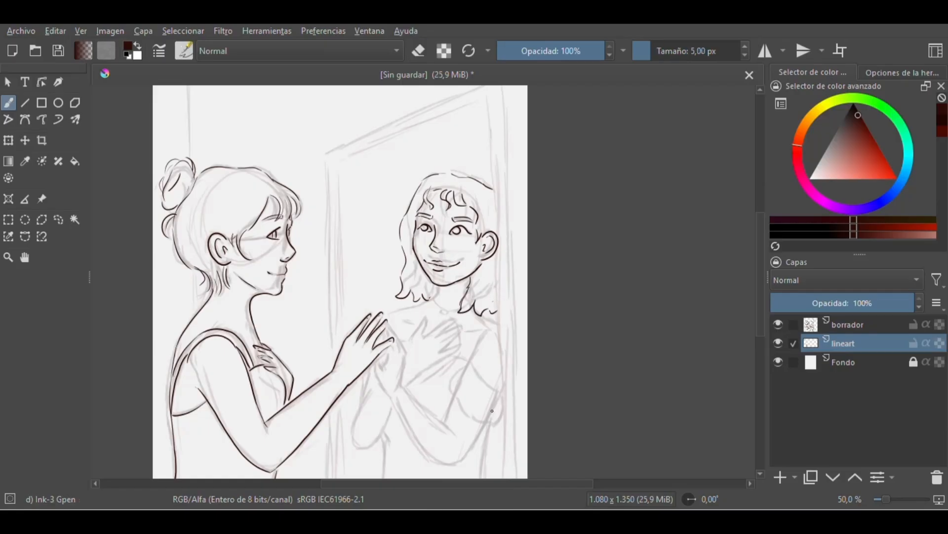
Step: Ink the reflection's neck and shoulder line and the upper contours of its top
key("plus")
key("plus")
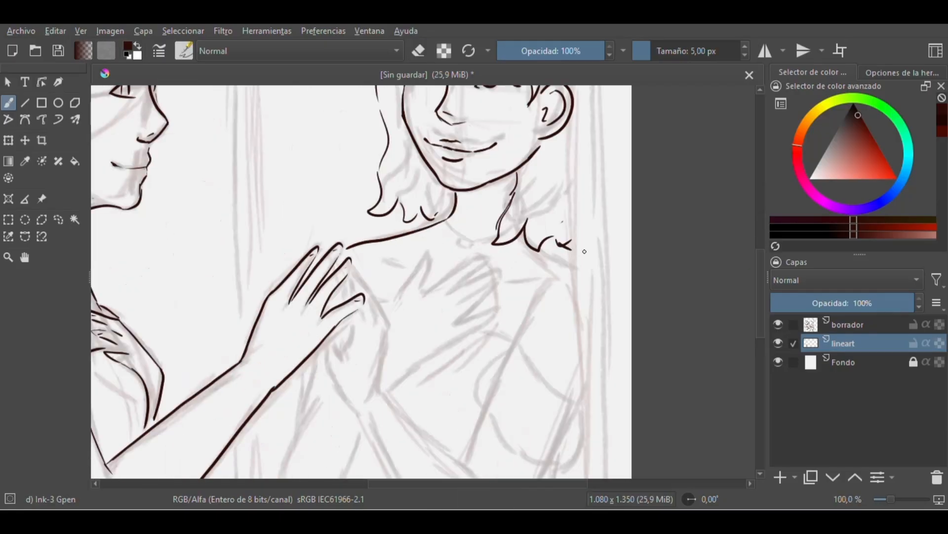
scroll(764, 269, "down", 3)
left_click_drag(536, 229, 560, 205)
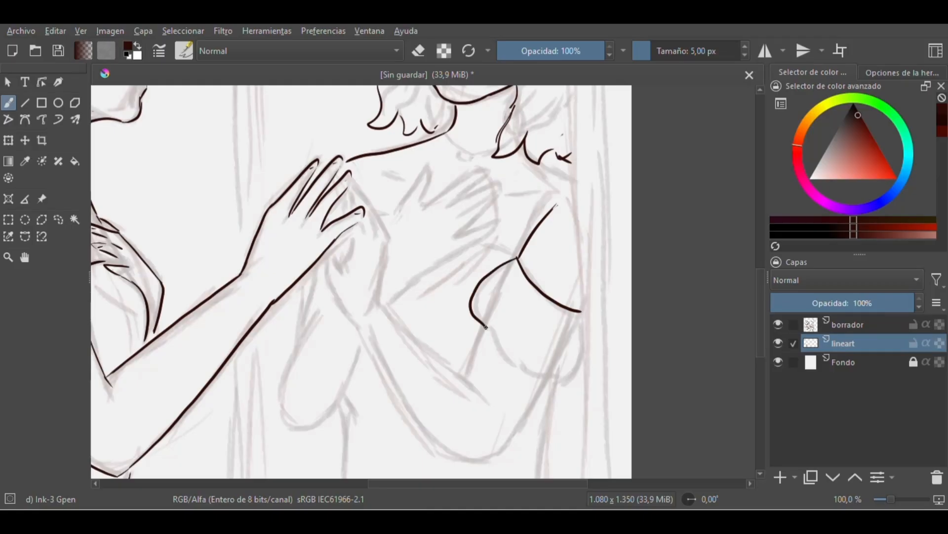
Step: Ink the lower hem of the reflection's puffed sleeve and the underside of its forearm down to the elbow
key("6")
key("6")
left_click_drag(380, 233, 410, 412)
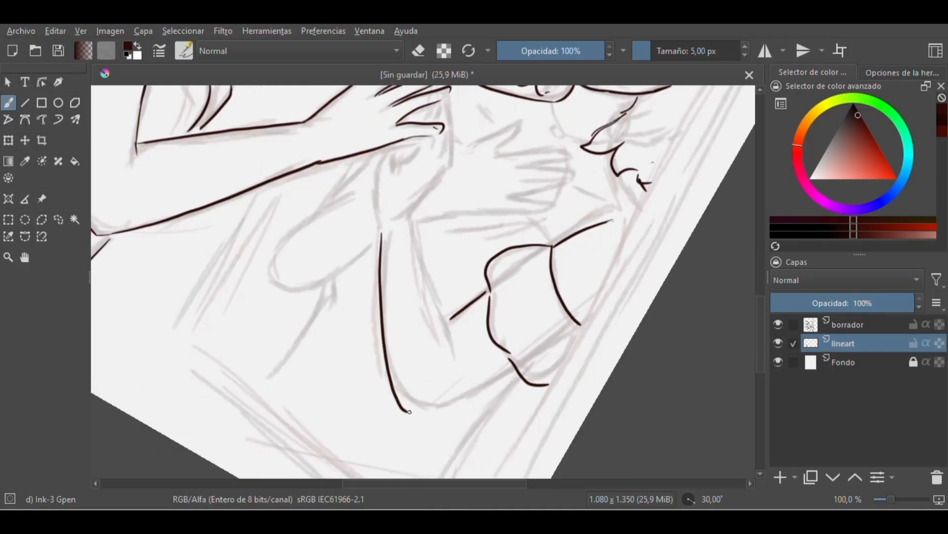
key("4")
key("4")
key("4")
left_click_drag(546, 281, 519, 369)
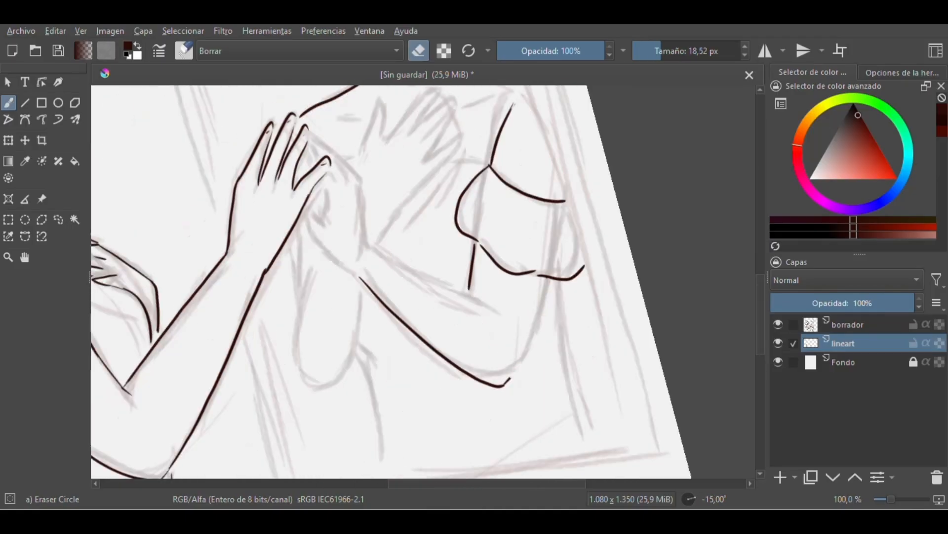
Step: Ink the back of the reflection's upper arm from elbow to sleeve and the upper edge of its forearm
left_click_drag(539, 303, 544, 280)
key("6")
key("6")
key("6")
mouse_move(452, 338)
left_mouse_down()
mouse_move(406, 213)
mouse_move(418, 237)
left_mouse_up()
key("ctrl+z")
key("4")
key("5")
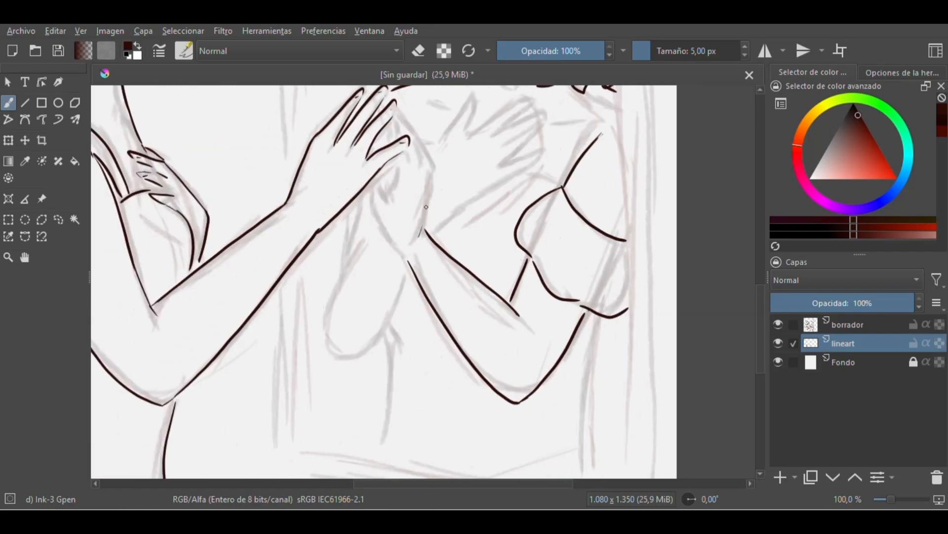
Step: Ink the reflection's raised hand where it touches the figure's hand, including the wrist, thumb and palm lines
key("ctrl+z")
left_click_drag(762, 302, 762, 294)
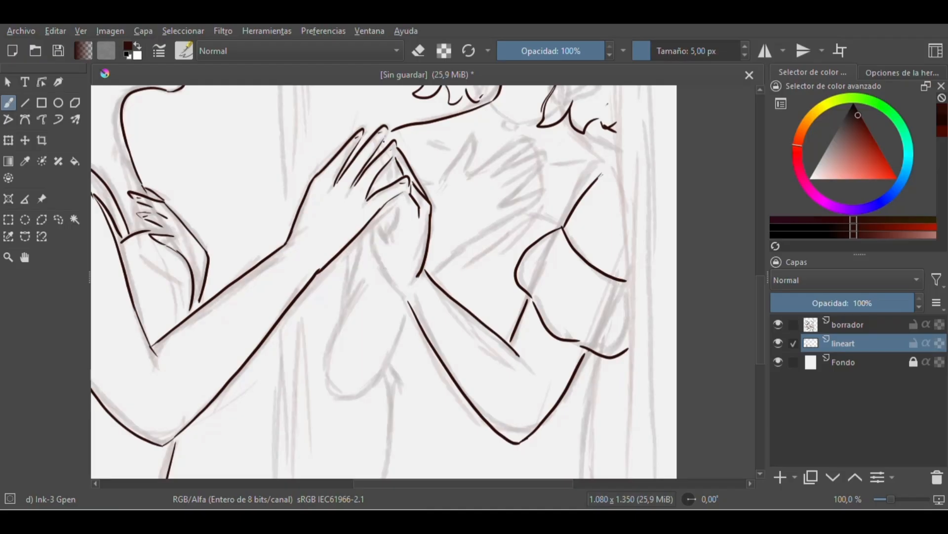
left_click_drag(385, 243, 403, 229)
left_click_drag(383, 280, 412, 308)
key("ctrl+z")
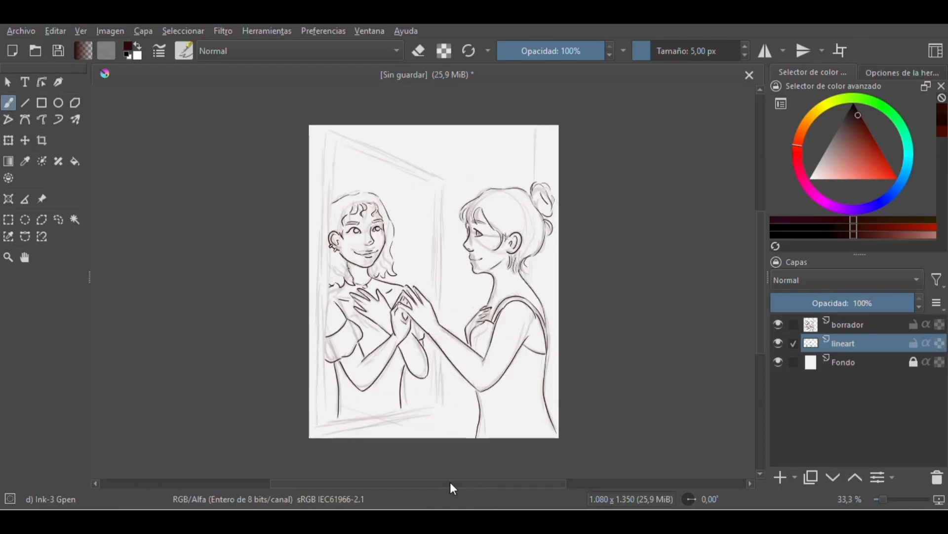
Step: Check the line art without the sketch by hiding the borrador layer and showing it again
left_click_drag(451, 483, 455, 483)
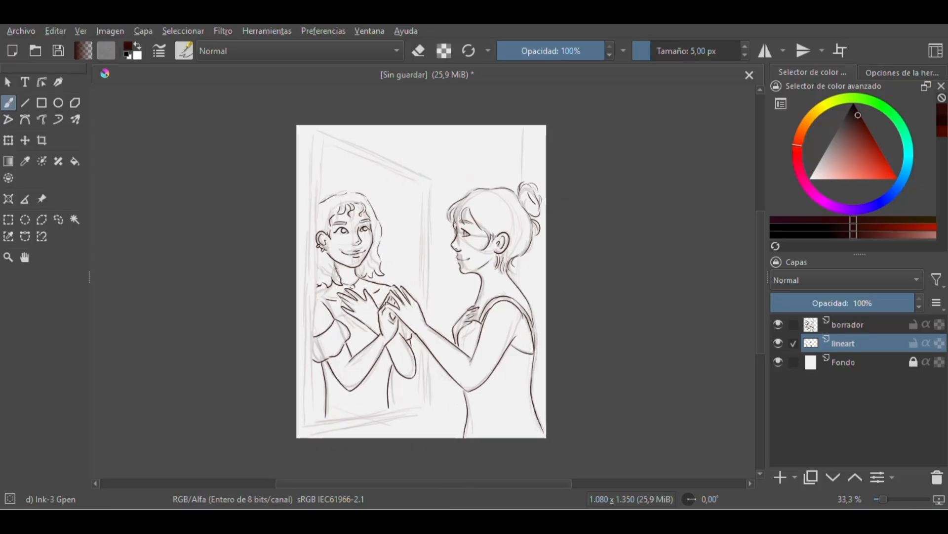
left_click(778, 325)
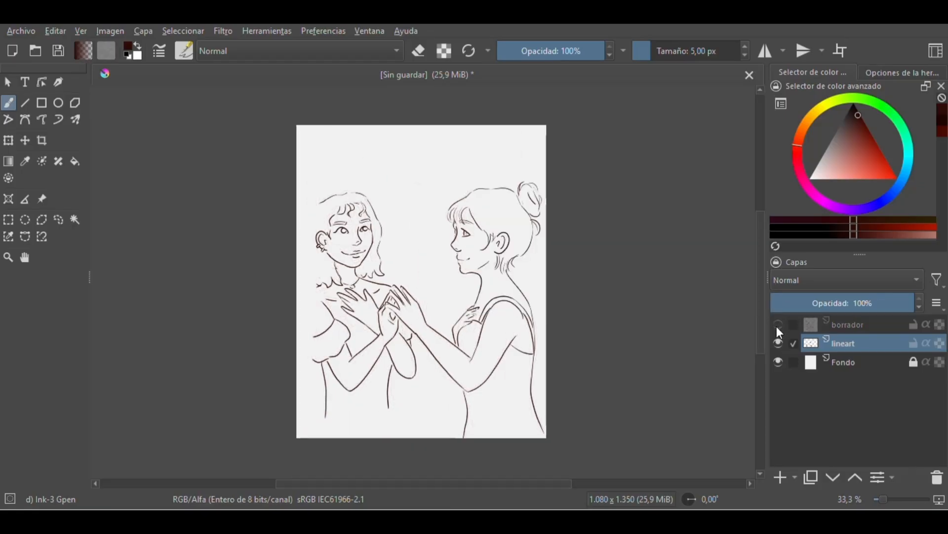
left_click(779, 327)
Step: In the flipped view, draw the mirror's outer frame on a new paint layer with straight lines, its bottom edge about 556 px long
key("m")
key("Insert")
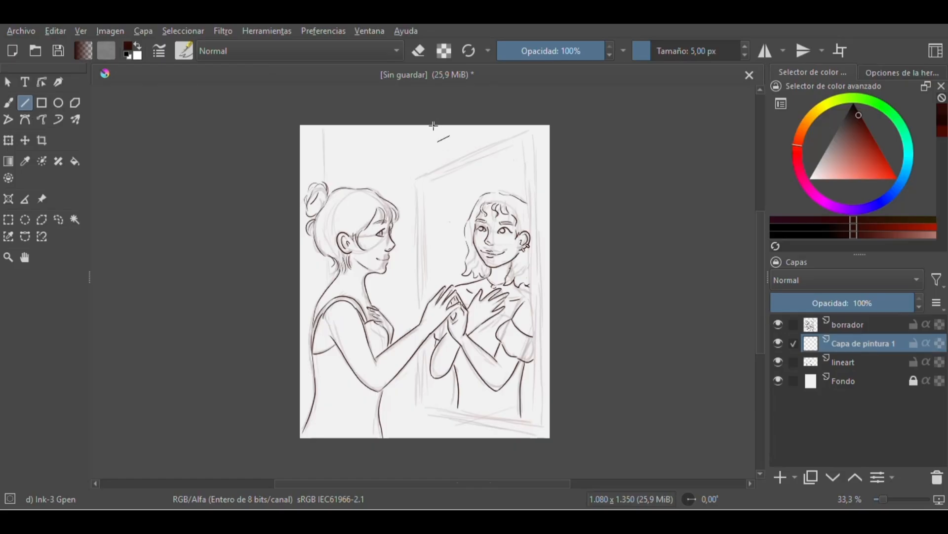
key("plus")
left_click_drag(761, 245, 761, 223)
left_click_drag(409, 203, 596, 128)
key("minus")
left_click_drag(414, 178, 415, 406)
left_click_drag(540, 430, 542, 427)
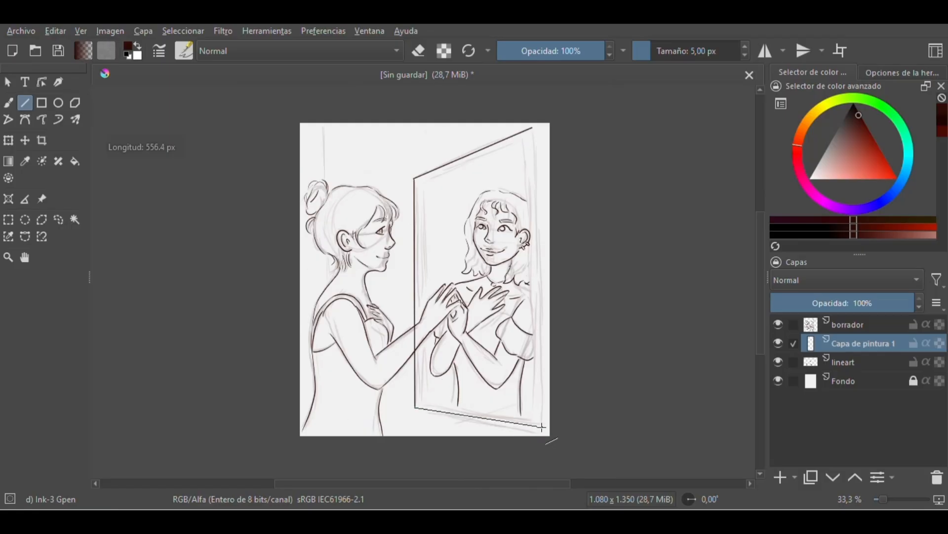
left_click_drag(533, 227, 535, 428)
Step: Draw the top and bottom edges of the mirror's inner frame parallel to the outer ones
key("ctrl+plus")
left_click_drag(761, 250, 762, 236)
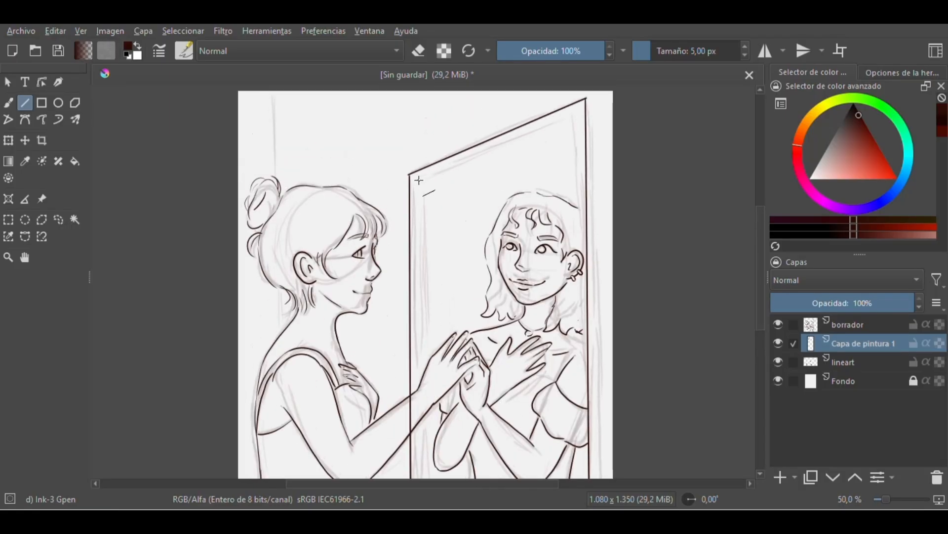
left_click_drag(416, 181, 573, 116)
left_click_drag(762, 237, 762, 297)
left_click_drag(421, 318, 578, 345)
key("minus")
left_click_drag(760, 255, 761, 231)
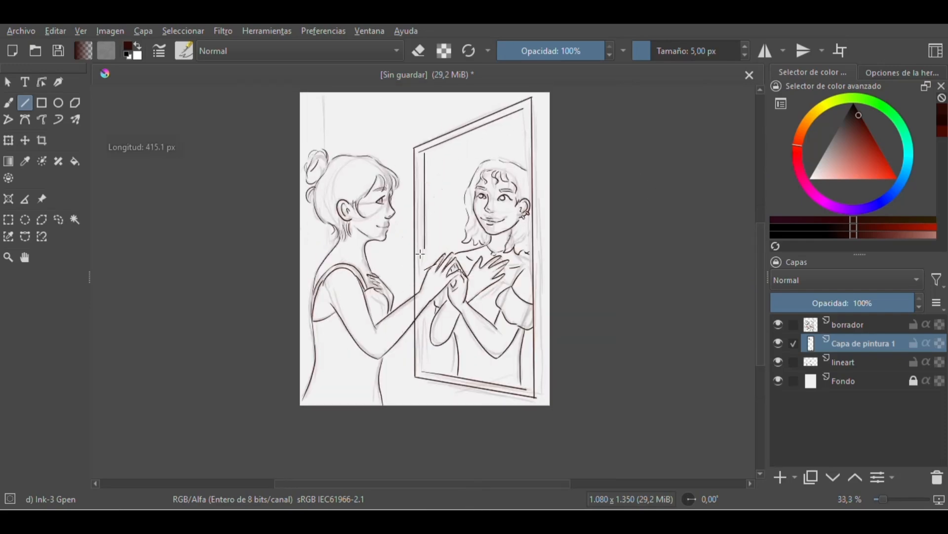
left_click_drag(420, 254, 419, 303)
key("ctrl+z")
left_click_drag(424, 152, 424, 263)
key("ctrl+z")
Step: Draw the two vertical edges of the mirror's inner frame to close it
key("plus")
left_click_drag(761, 299, 761, 285)
left_click_drag(418, 121, 415, 455)
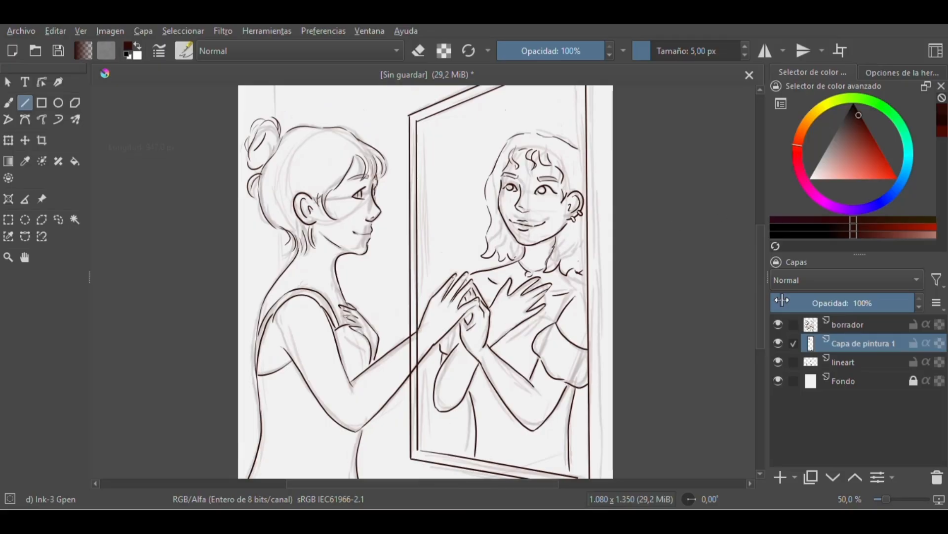
key("minus")
left_click_drag(523, 125, 533, 421)
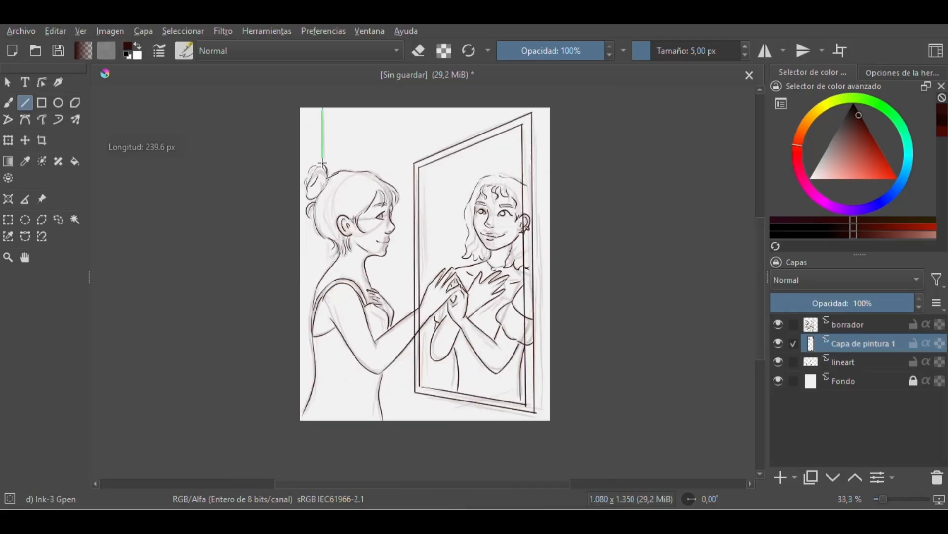
Step: Draw a vertical wall line behind the figure and erase the part crossing her bun and head with a 19.91 px eraser
left_click_drag(322, 103, 322, 302)
key("b")
key("e")
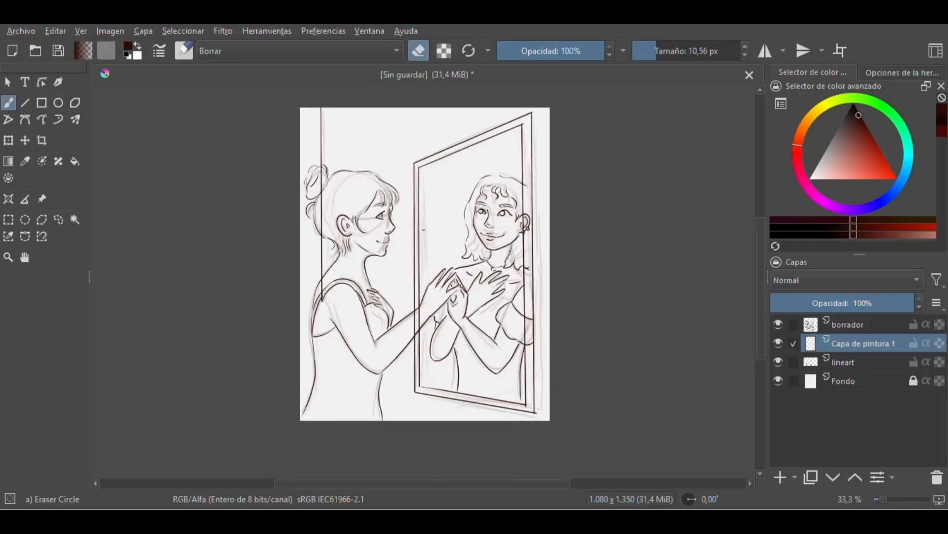
key("plus")
scroll(734, 212, "up", 1)
key("plus")
left_click_drag(761, 246, 760, 227)
left_click_drag(468, 484, 446, 484)
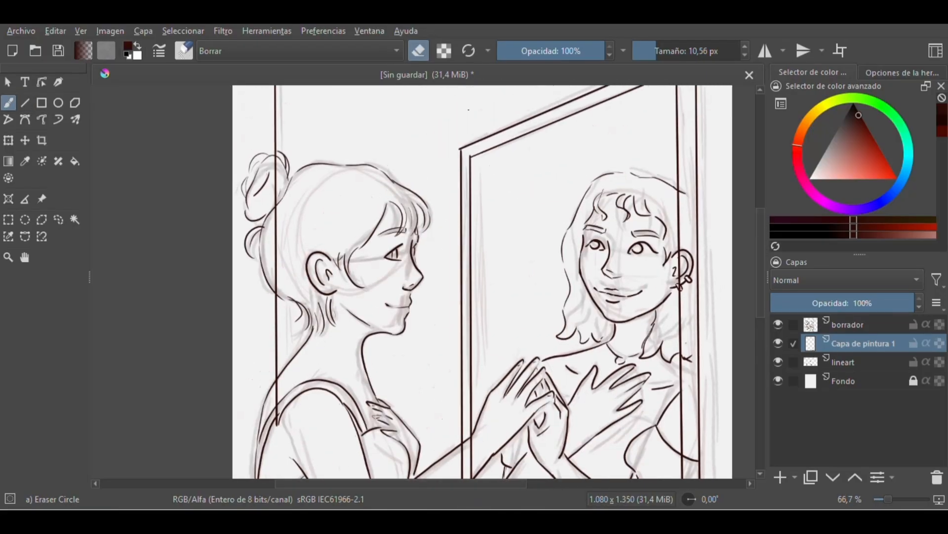
left_click(661, 52)
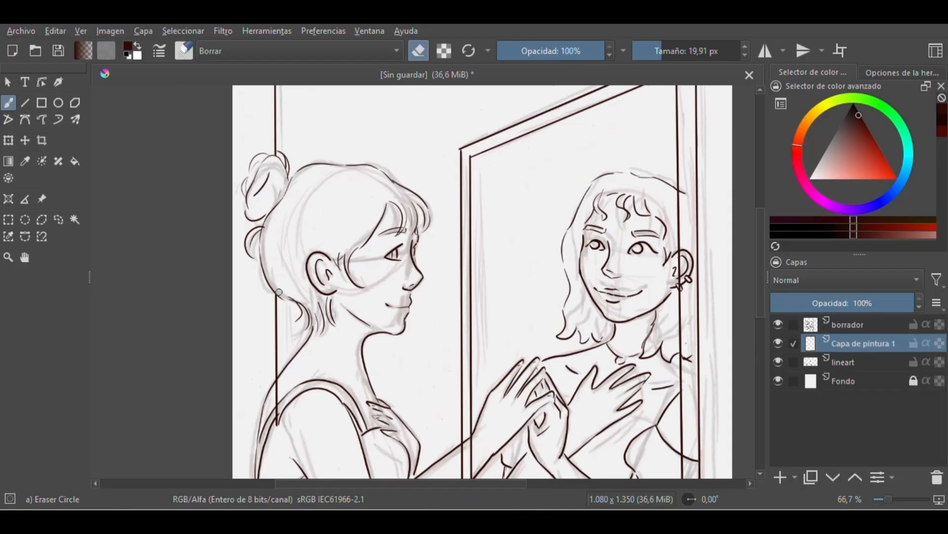
Step: Erase the wall line over the figure's body and the frame lines crossing her arm, reducing the eraser to 14.75 px
scroll(279, 292, "down", 3)
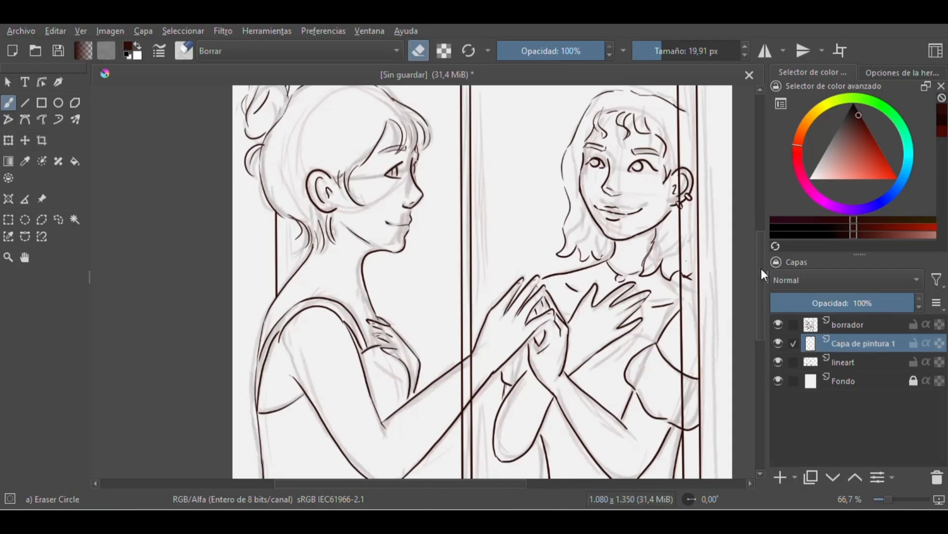
scroll(763, 275, "down", 1)
key("bracketleft")
key("bracketleft")
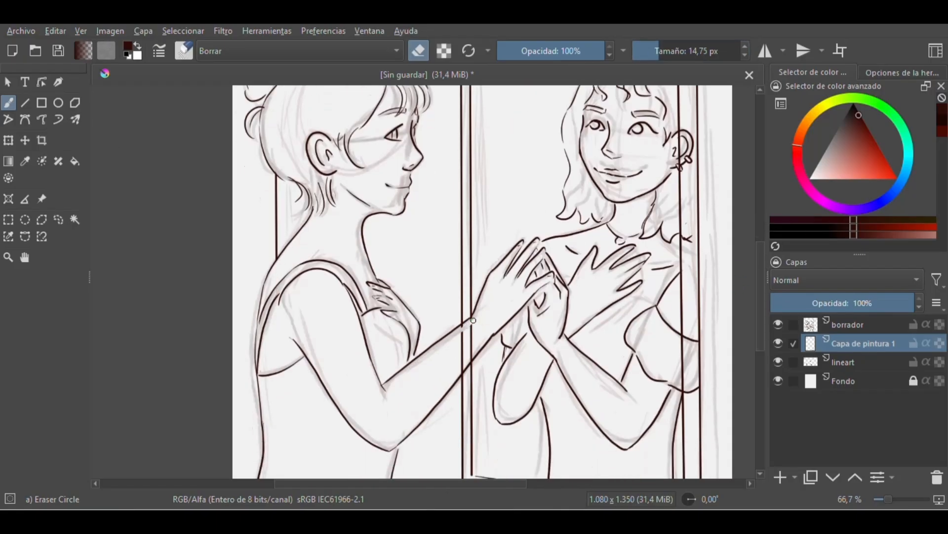
left_click_drag(761, 257, 760, 279)
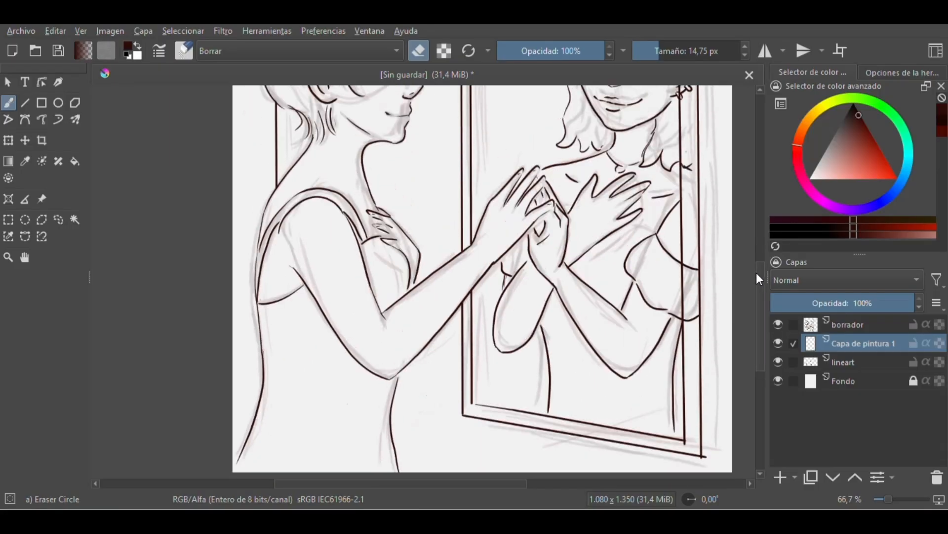
Step: On the lineart layer, erase the parts of the reflection's sleeve, ear and earrings that extend past the inner frame
left_click(847, 365)
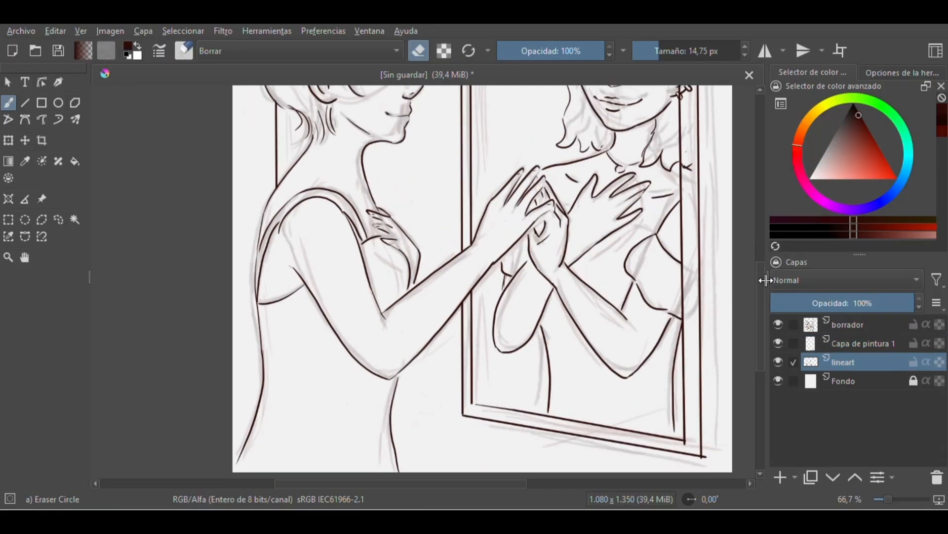
scroll(689, 258, "up", 3)
scroll(689, 259, "up", 1)
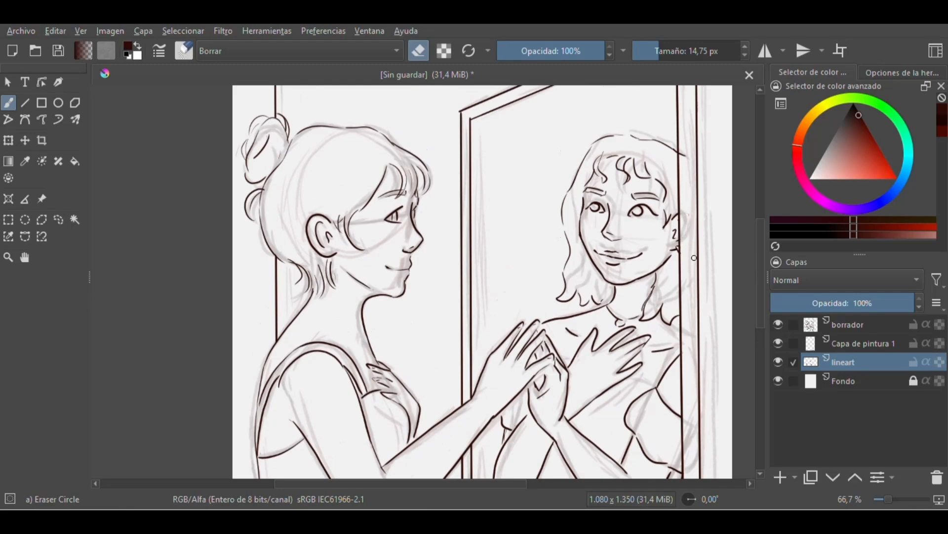
scroll(683, 241, "up", 2)
Step: On Capa de pintura 1, erase the overshooting line ends at the upper corners of the mirror frame
left_click(820, 343)
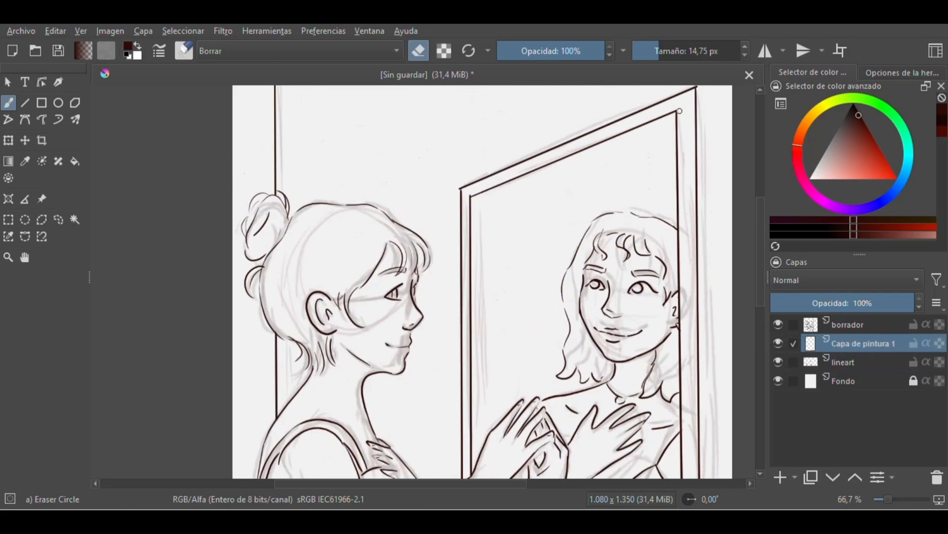
scroll(756, 205, "up", 1)
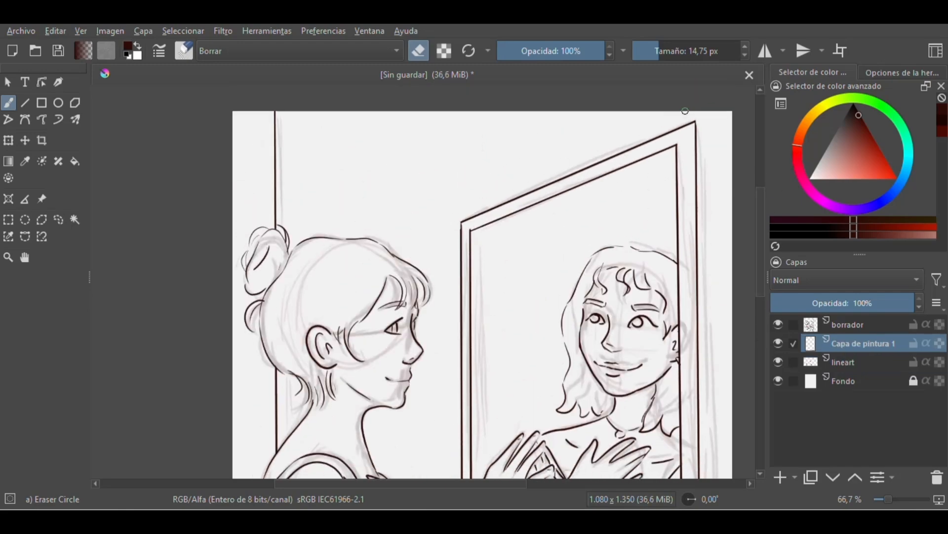
key("ctrl+minus")
left_click_drag(760, 200, 759, 238)
key("ctrl+minus")
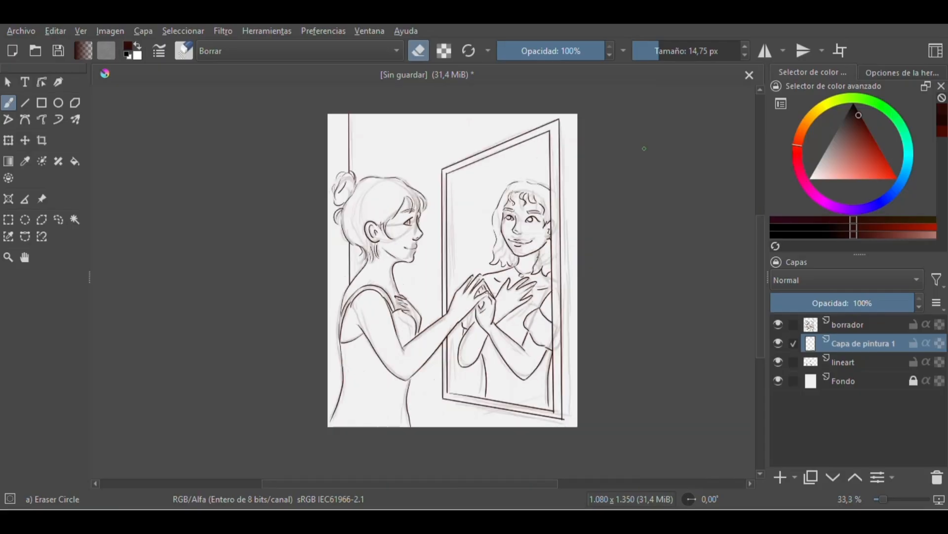
Step: Merge the mirror frame layer into lineart and hide the borrador sketch layer
left_click(779, 325)
left_click(779, 325)
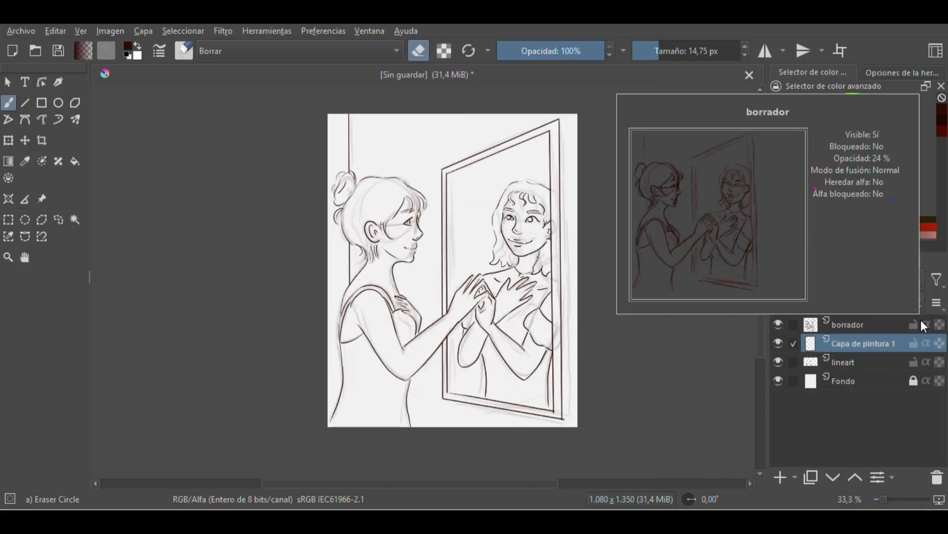
key("ctrl+e")
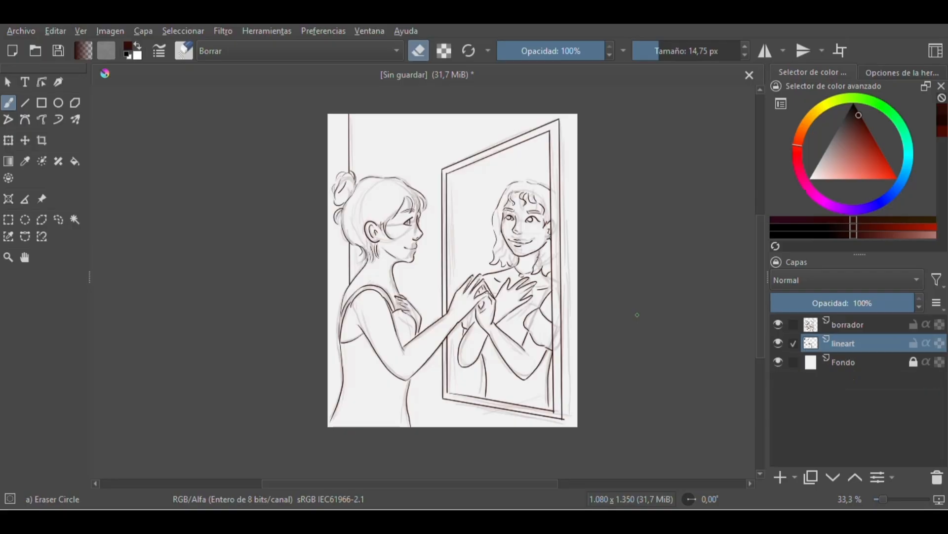
left_click(778, 343)
left_click(779, 343)
left_click(779, 324)
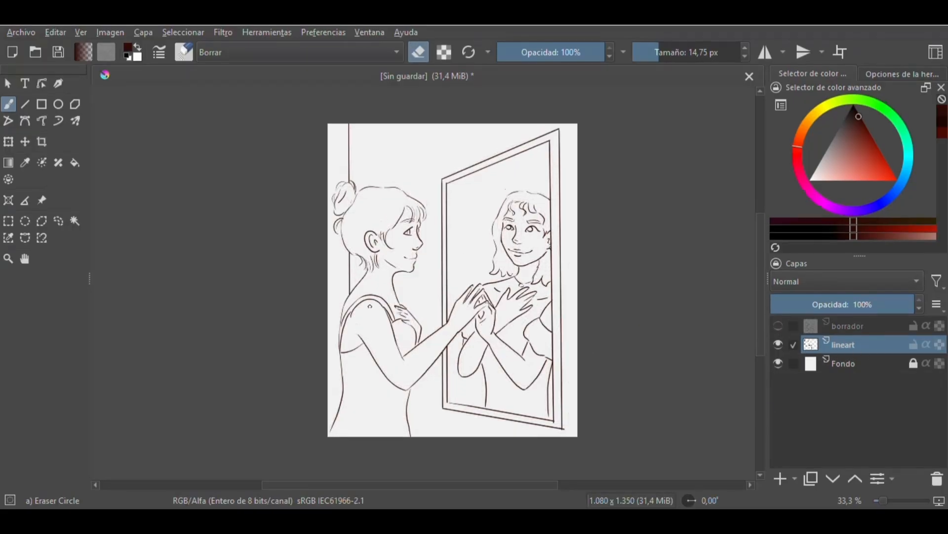
Step: On a new paint layer, draw the figure's glasses with narrow side-view lenses and a temple reaching the ear
key("Insert")
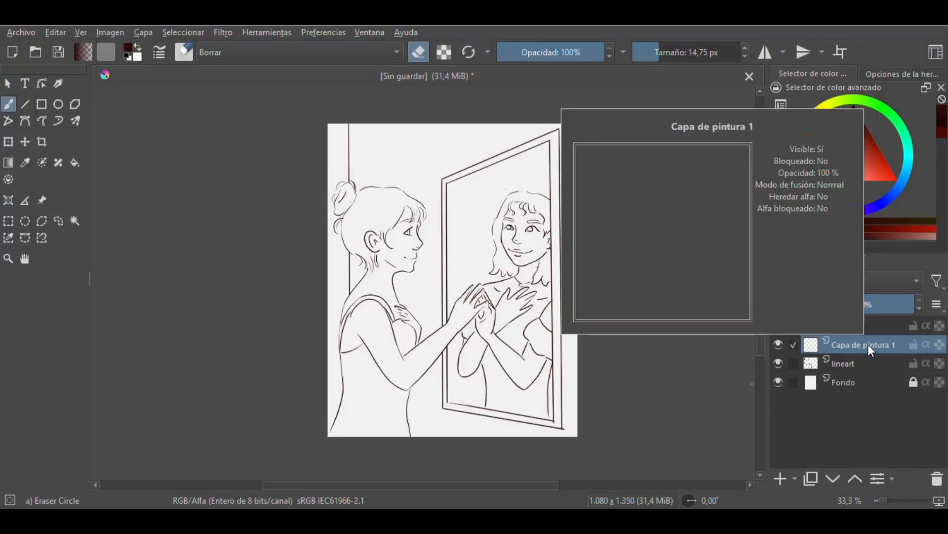
key("plus")
key("plus")
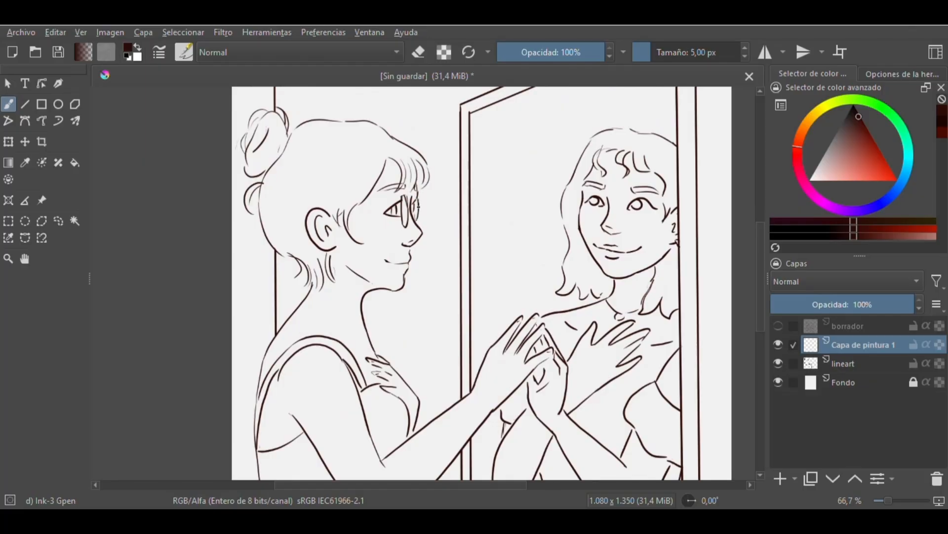
key("slash")
left_click_drag(404, 196, 407, 226)
key("slash")
left_click_drag(409, 195, 406, 230)
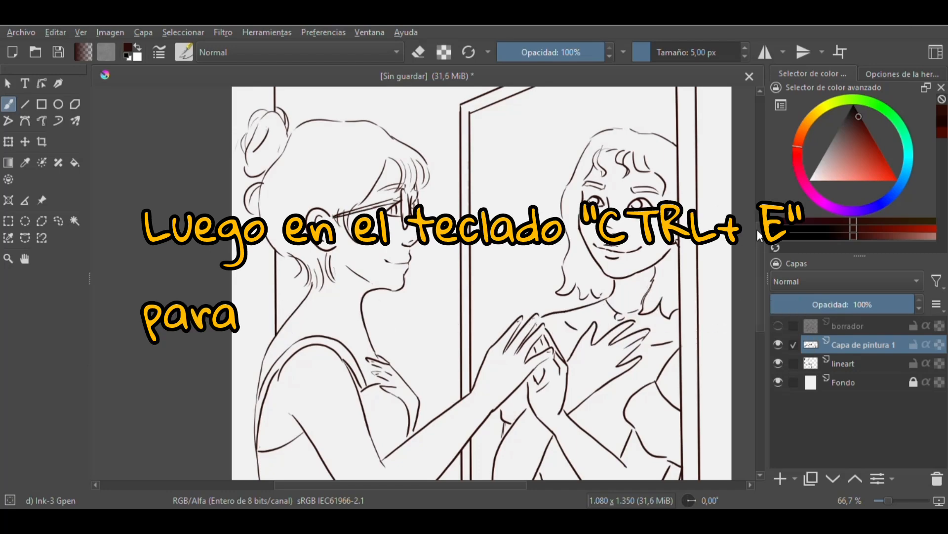
key("minus")
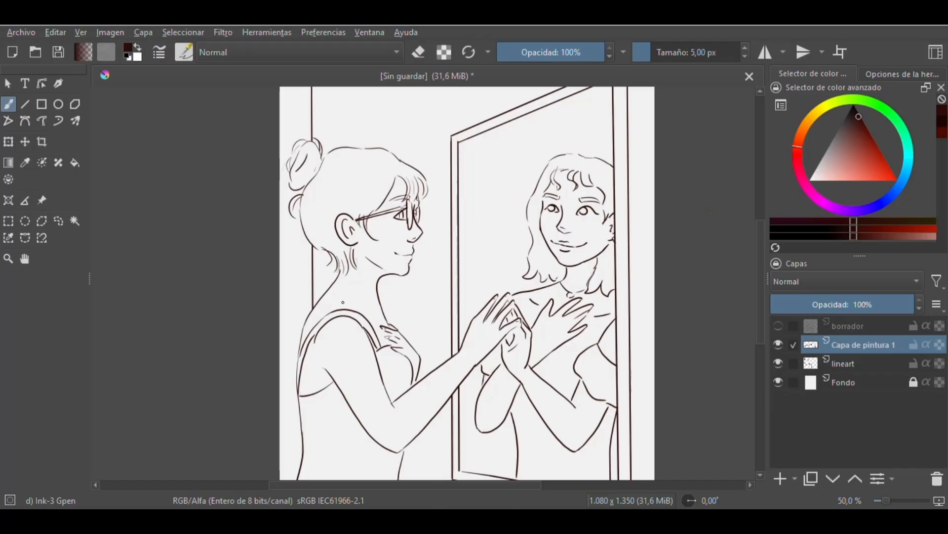
key("ctrl+z")
mouse_move(757, 231)
left_mouse_down()
mouse_move(756, 260)
mouse_move(754, 230)
mouse_move(761, 237)
left_mouse_up()
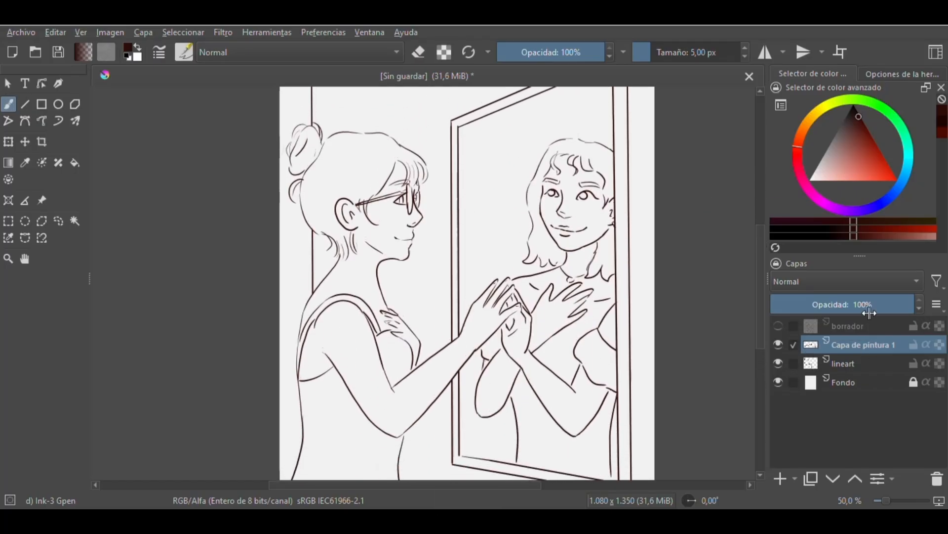
Step: Merge the glasses layer into lineart and toggle the merged layer's visibility to check it
key("shift+Delete")
left_click(778, 343)
left_click(778, 344)
left_click_drag(759, 230, 759, 224)
key("minus")
Step: Add two paint layers, move one directly below lineart and rename it "fondo"
left_click(780, 481)
left_click(780, 480)
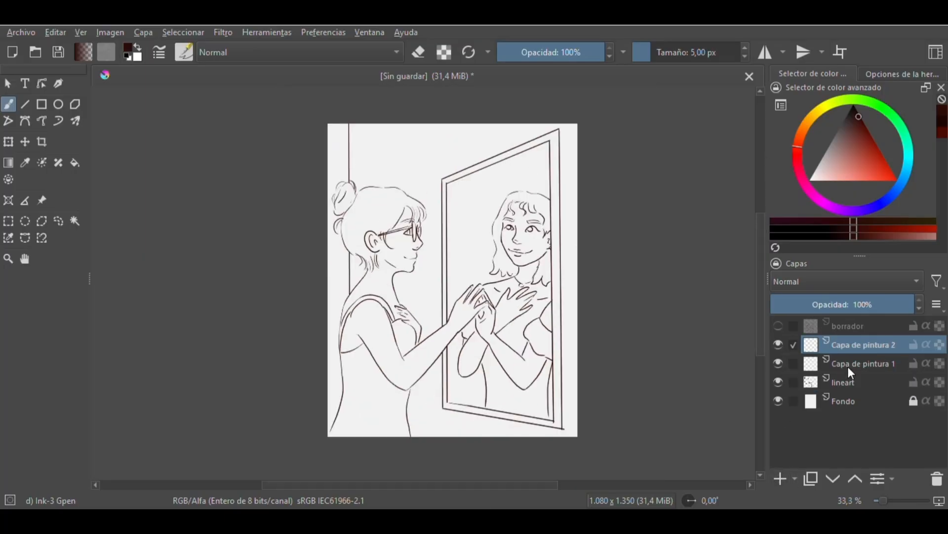
left_click_drag(849, 347, 854, 390)
double_click(856, 384)
type("fondo")
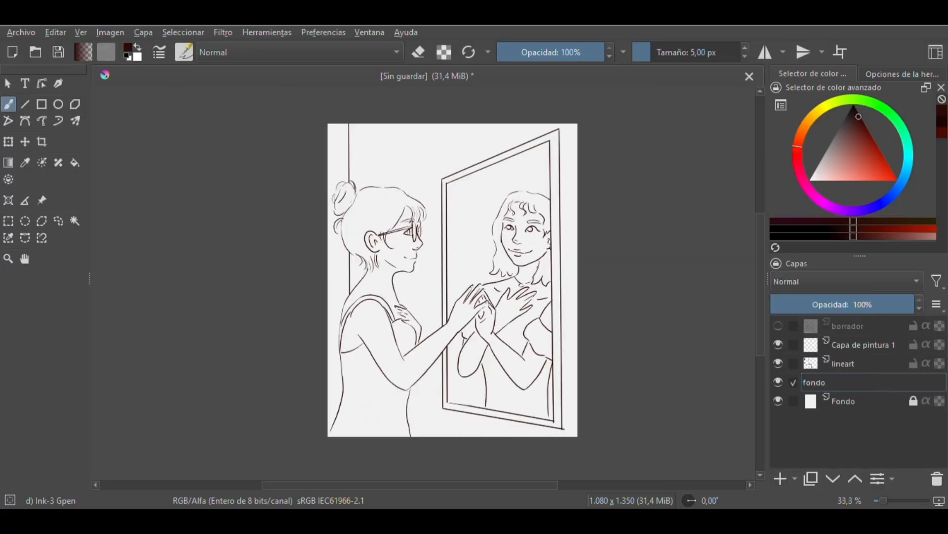
Step: Cover the whole canvas on the fondo layer with greyish brown using the Basic-1 brush at 159.17 px
left_click(184, 52)
left_click(368, 107)
left_click(689, 58)
left_click(834, 143)
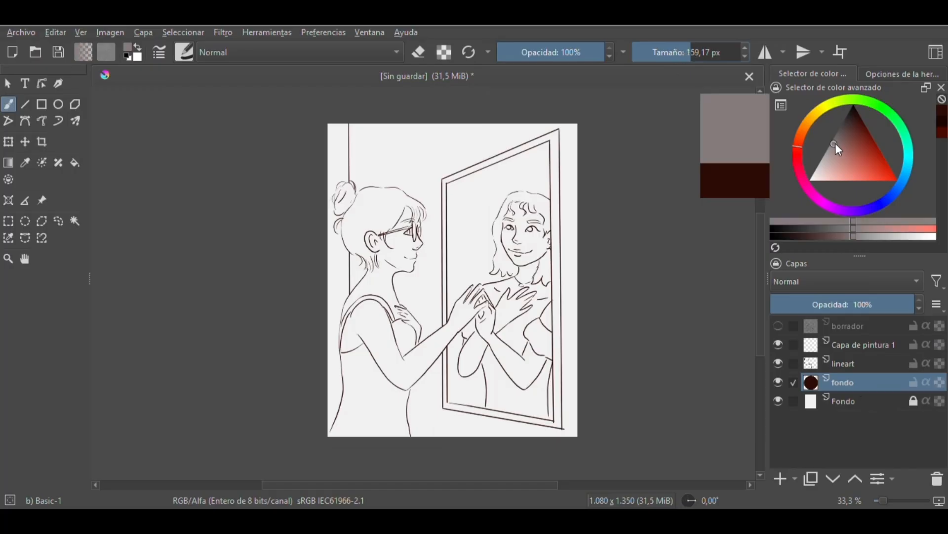
mouse_move(333, 151)
left_mouse_down()
mouse_move(299, 191)
mouse_move(315, 288)
mouse_move(337, 343)
mouse_move(307, 433)
mouse_move(589, 416)
left_mouse_up()
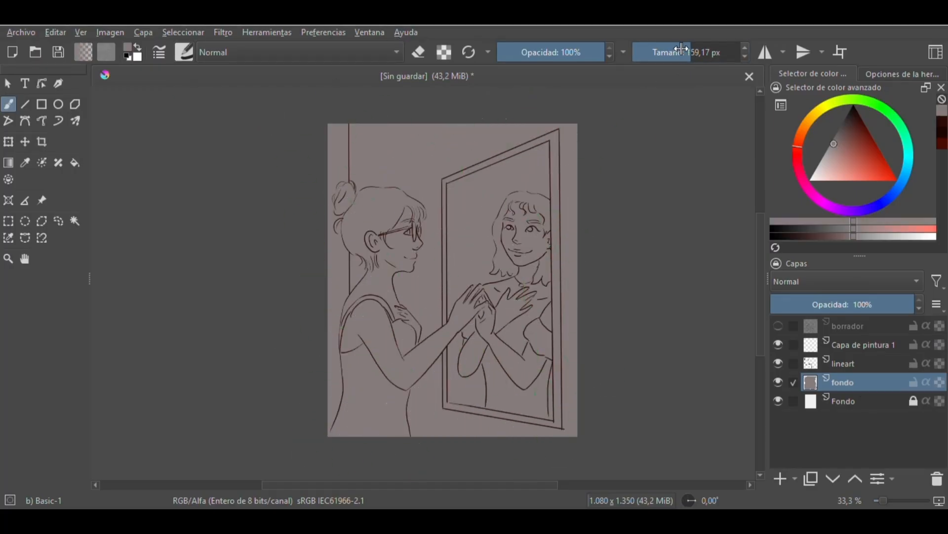
Step: Add a paint layer above fondo, name it "piel+" and reduce the brush size to 67.16 px
left_click_drag(682, 48, 677, 49)
key("Insert")
double_click(863, 379)
type("piel")
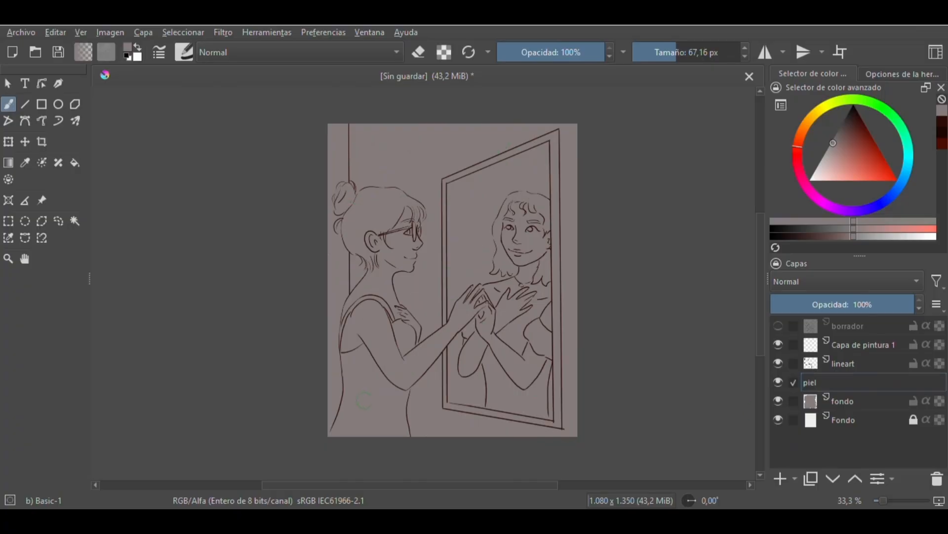
type("+")
Step: Choose a light tan skin colour, test it with a stroke on the left figure's face and undo the stroke
left_click(235, 246)
key("plus")
key("plus")
left_click_drag(760, 249, 760, 238)
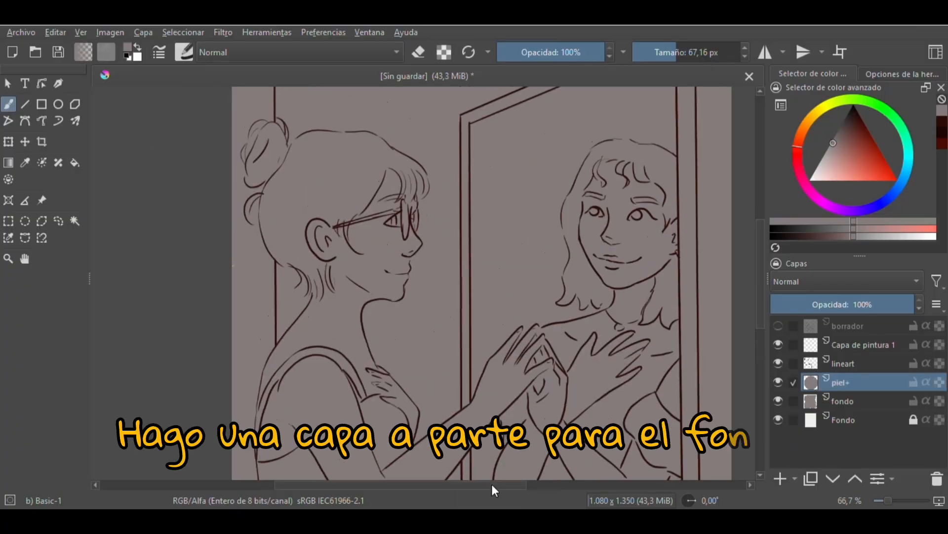
left_click_drag(492, 485, 487, 485)
left_click(805, 124)
left_click_drag(833, 145, 844, 167)
left_click_drag(380, 241, 404, 269)
key("ctrl+z")
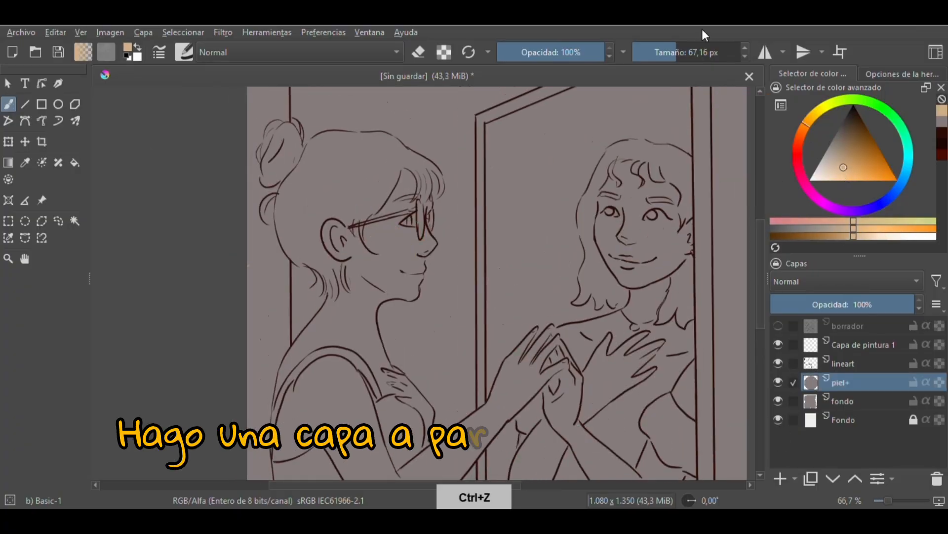
Step: Paint the left figure's forehead, face and ear in tan within the line art, using a brush of about 11.5 px
left_click(664, 53)
key("plus")
left_click(396, 243)
key("plus")
left_click_drag(761, 269, 760, 260)
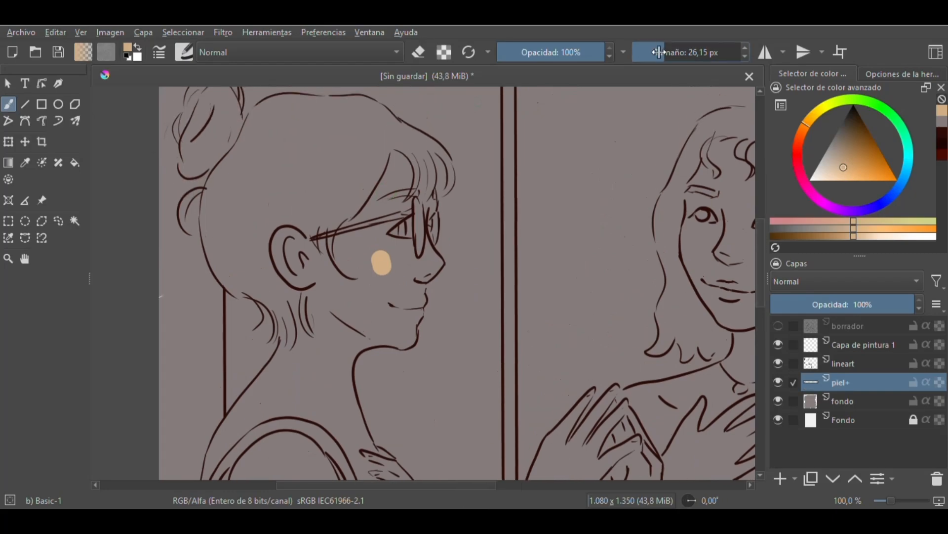
left_click(658, 52)
left_click_drag(391, 181, 398, 154)
left_click_drag(392, 187, 349, 235)
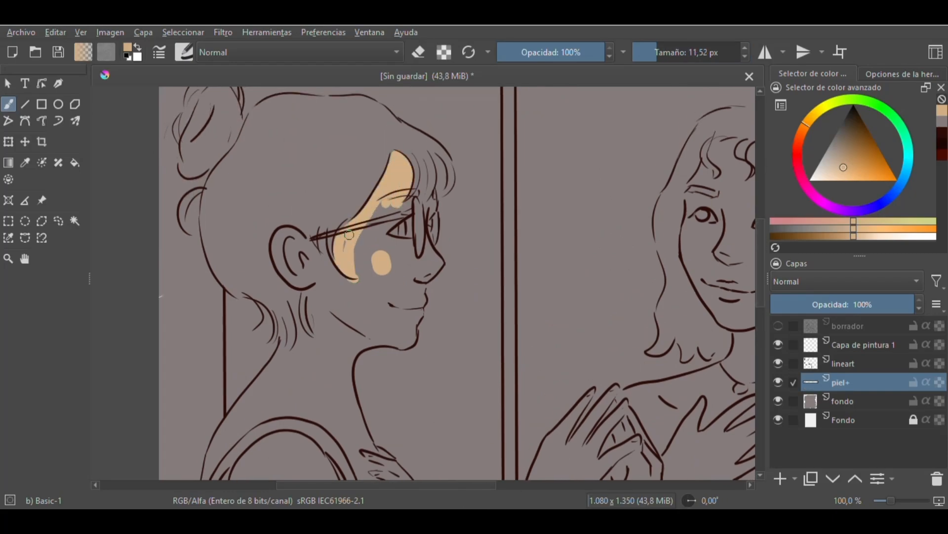
mouse_move(412, 165)
left_mouse_down()
mouse_move(416, 199)
mouse_move(381, 203)
mouse_move(423, 245)
mouse_move(426, 273)
mouse_move(425, 262)
mouse_move(410, 294)
mouse_move(419, 290)
mouse_move(409, 342)
mouse_move(376, 340)
mouse_move(332, 363)
left_mouse_up()
left_click_drag(282, 348, 284, 341)
left_click_drag(283, 263, 316, 284)
mouse_move(323, 245)
left_mouse_down()
mouse_move(370, 232)
mouse_move(396, 245)
mouse_move(399, 304)
mouse_move(330, 307)
mouse_move(358, 296)
mouse_move(341, 376)
left_mouse_up()
Step: Fill the left figure's neck and upper back with tan using a larger brush, erasing colour outside the line art
left_click(663, 52)
scroll(341, 375, "down", 5)
mouse_move(321, 212)
left_mouse_down()
mouse_move(257, 238)
mouse_move(208, 360)
mouse_move(205, 399)
mouse_move(276, 388)
left_mouse_up()
key("slash")
left_click_drag(248, 432, 224, 438)
key("slash")
mouse_move(275, 388)
left_mouse_down()
mouse_move(364, 320)
mouse_move(326, 237)
mouse_move(250, 386)
mouse_move(306, 326)
mouse_move(252, 351)
left_mouse_up()
Step: Paint the left figure's shoulder, chest and raised arm in tan with a brush of about 24.5 px
left_click_drag(762, 269, 762, 285)
mouse_move(315, 313)
left_mouse_down()
mouse_move(295, 353)
mouse_move(377, 387)
mouse_move(321, 404)
mouse_move(384, 458)
left_mouse_up()
key("slash")
left_click_drag(763, 296, 762, 314)
key("slash")
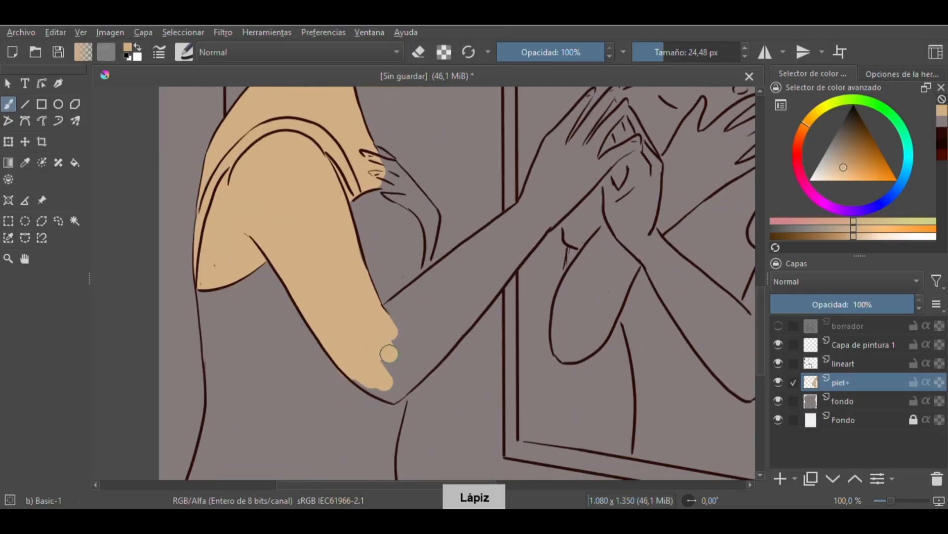
mouse_move(388, 354)
left_mouse_down()
mouse_move(401, 391)
mouse_move(425, 329)
mouse_move(511, 217)
mouse_move(538, 205)
left_mouse_up()
Step: Colour the left figure's hand touching the mirror in tan, outlining the fingers with a brush of about 5 px
left_click_drag(761, 314, 761, 297)
left_click(655, 53)
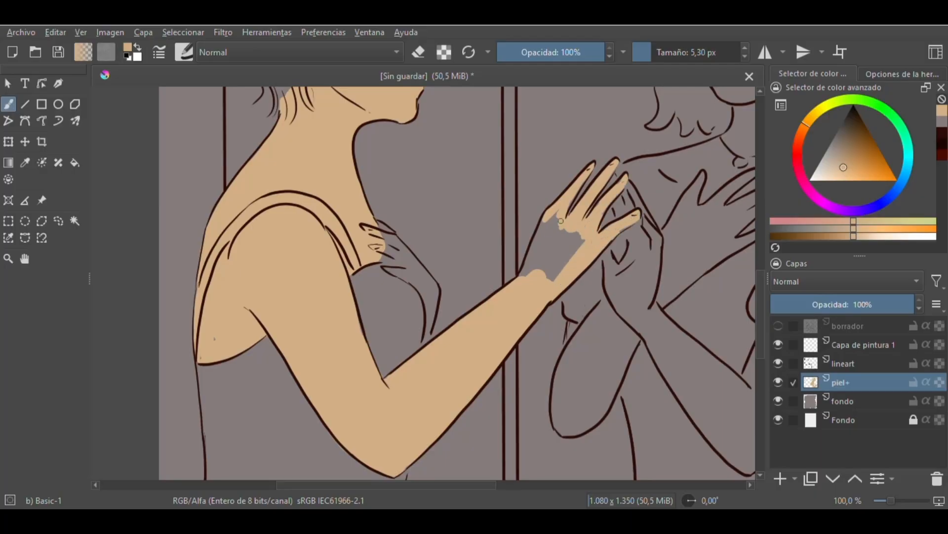
key("bracketright")
key("bracketright")
mouse_move(540, 238)
left_mouse_down()
mouse_move(558, 257)
mouse_move(551, 246)
left_mouse_up()
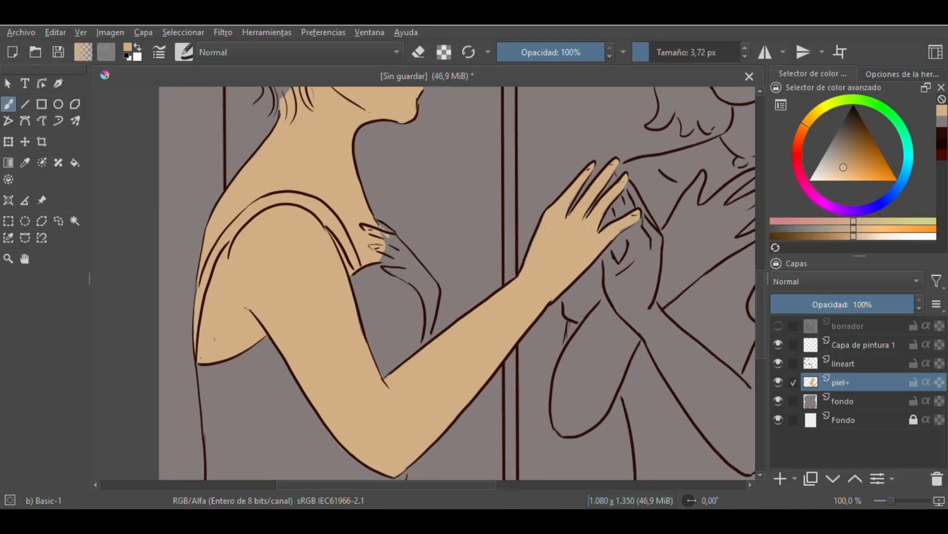
Step: Colour the left figure's hand on her chest in tan and erase the overflow along the wrist with Eraser Circle
left_click_drag(394, 268, 403, 275)
key("e")
key("e")
key("plus")
key("plus")
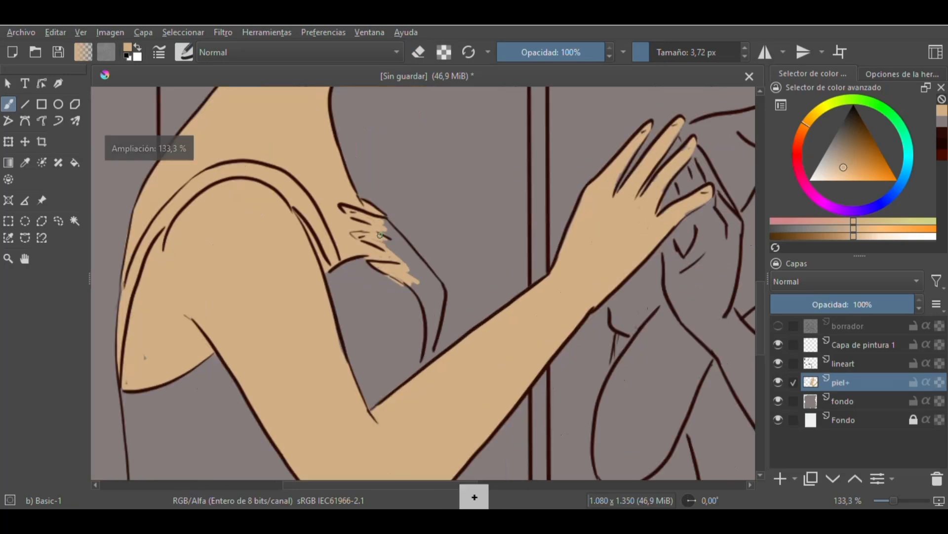
left_click(664, 53)
mouse_move(371, 224)
left_mouse_down()
mouse_move(407, 261)
mouse_move(413, 402)
mouse_move(413, 324)
left_mouse_up()
key("e")
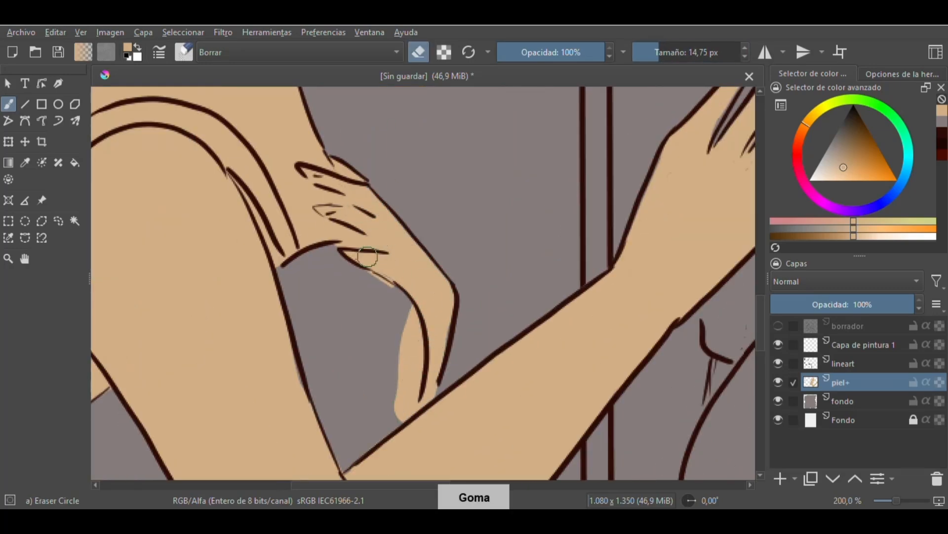
mouse_move(372, 279)
left_mouse_down()
mouse_move(403, 383)
mouse_move(413, 352)
left_mouse_up()
Step: Move the new paint layer directly below piel+ and rename it "piel 2"
key("minus")
key("minus")
key("minus")
key("minus")
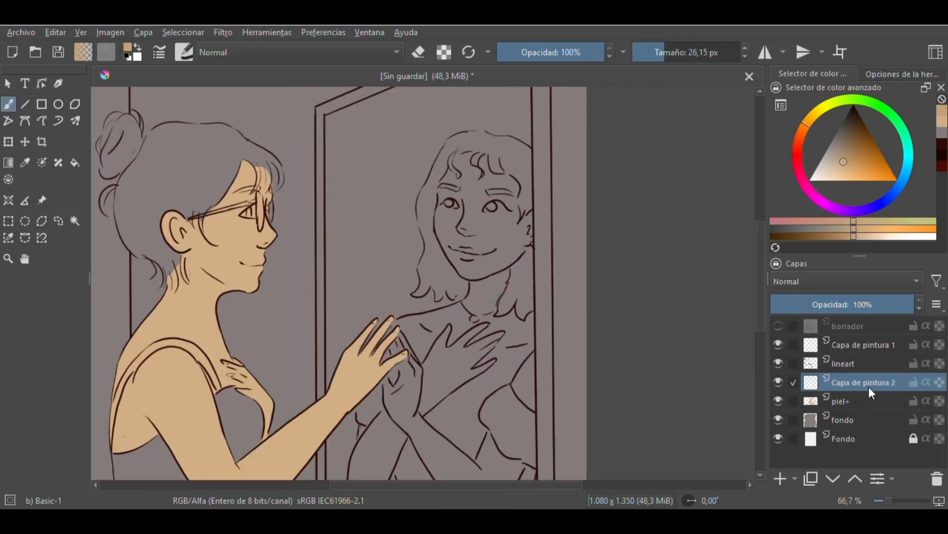
left_click_drag(869, 386, 872, 408)
double_click(872, 400)
type("piel 2")
key("Return")
Step: Paint the reflection's face, ear and neck in slightly darker tan on piel 2, erasing the overflow around the hair
left_click_drag(484, 213, 485, 259)
key("plus")
key("plus")
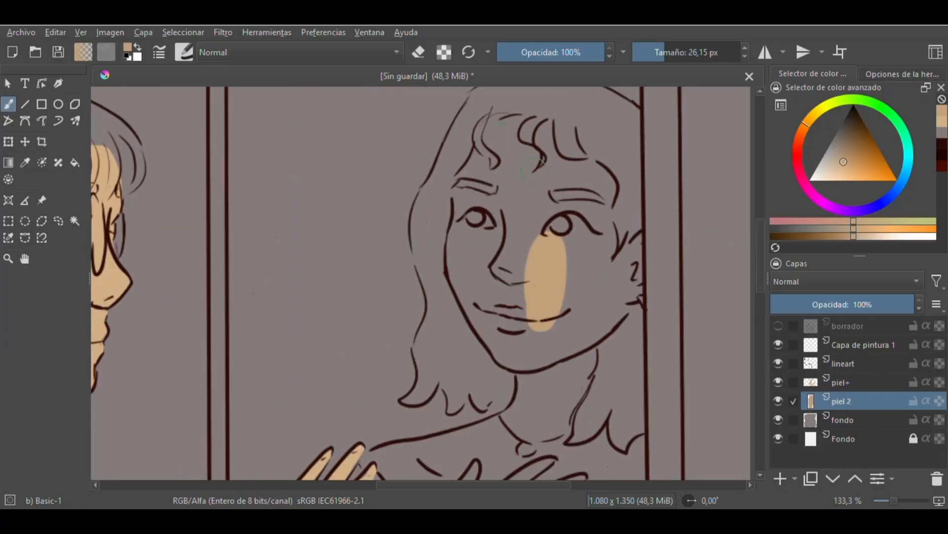
mouse_move(539, 224)
left_mouse_down()
mouse_move(499, 123)
mouse_move(477, 203)
mouse_move(514, 341)
mouse_move(612, 250)
mouse_move(587, 192)
mouse_move(584, 314)
left_mouse_up()
scroll(583, 313, "down", 3)
mouse_move(532, 287)
left_mouse_down()
mouse_move(520, 326)
mouse_move(608, 338)
mouse_move(633, 360)
left_mouse_up()
key("slash")
left_click(668, 60)
left_click_drag(668, 60, 661, 60)
left_click_drag(606, 332, 632, 352)
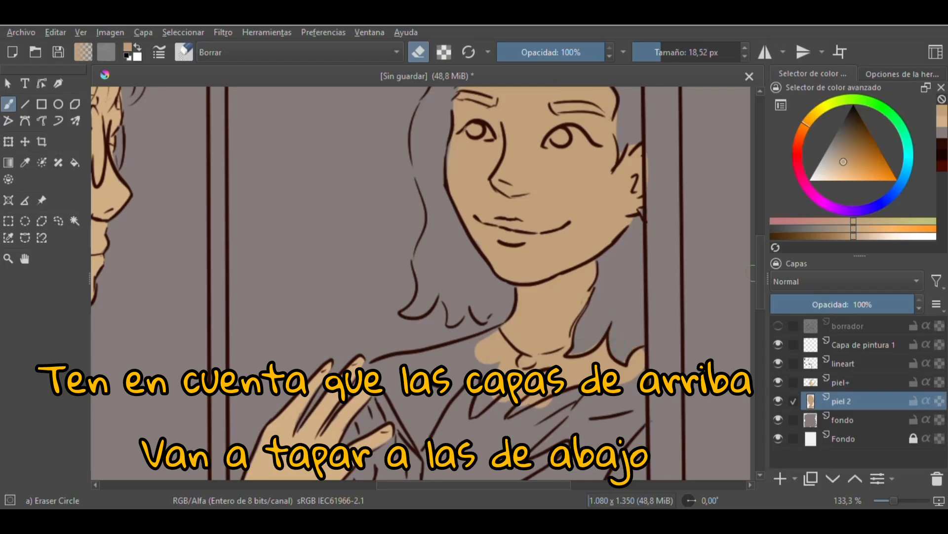
Step: Fill the reflection's shoulders, chest, hands and arms with the darker tan using a 26.15 px brush
scroll(627, 346, "down", 3)
key("slash")
mouse_move(490, 227)
left_mouse_down()
mouse_move(369, 324)
mouse_move(425, 328)
left_mouse_up()
left_click_drag(388, 388, 333, 362)
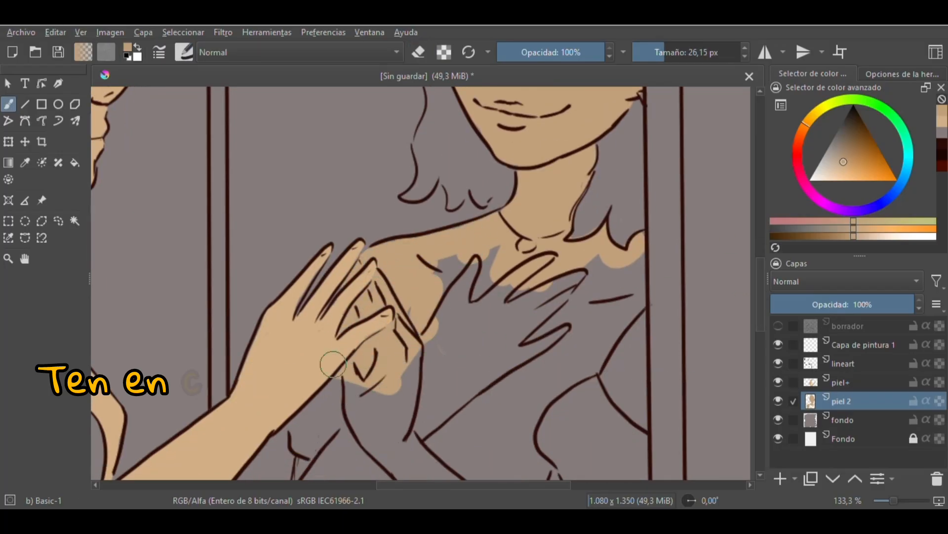
mouse_move(457, 287)
left_mouse_down()
mouse_move(527, 244)
mouse_move(624, 285)
mouse_move(626, 341)
mouse_move(499, 359)
mouse_move(418, 390)
left_mouse_up()
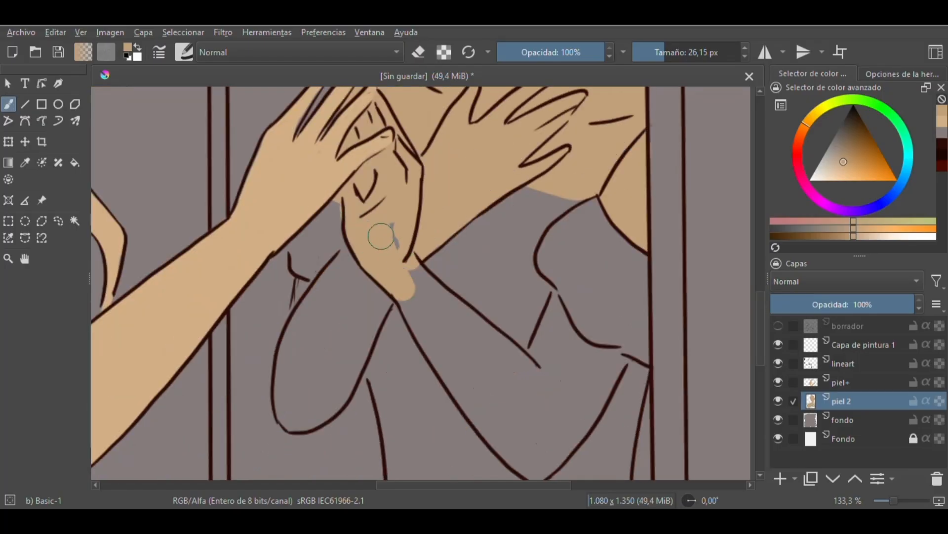
left_click_drag(381, 233, 451, 313)
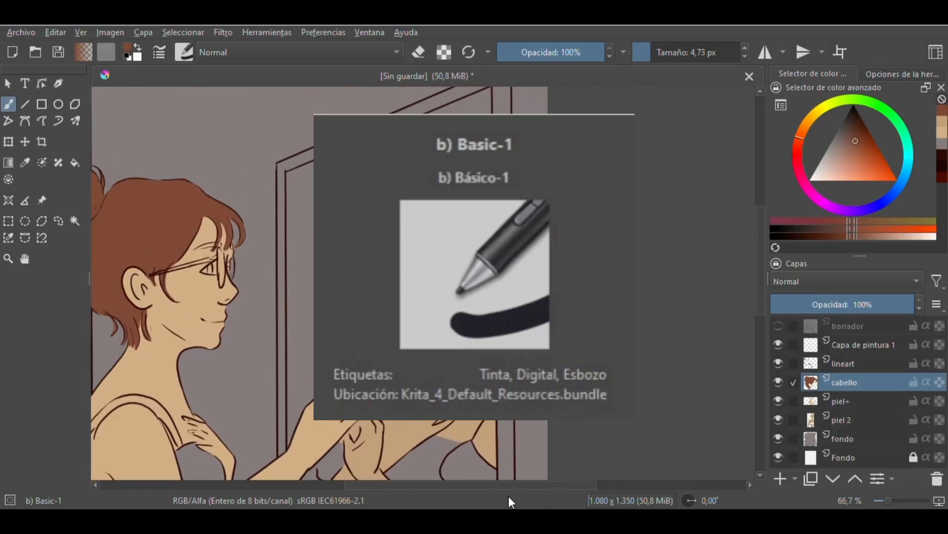
Step: Choose dark purple and paint the reflection's long lock of hair beside the mirror's open area on cabello at 12.54 px
left_click_drag(509, 496, 496, 496)
left_click(812, 191)
left_click(850, 135)
key("ctrl+plus")
key("ctrl+plus")
key("ctrl+plus")
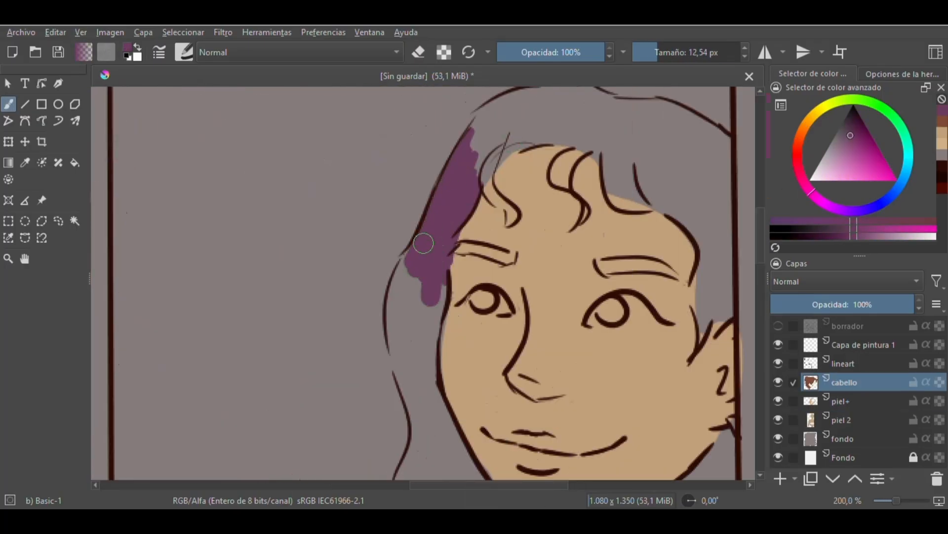
mouse_move(424, 243)
left_mouse_down()
mouse_move(430, 313)
mouse_move(413, 388)
left_mouse_up()
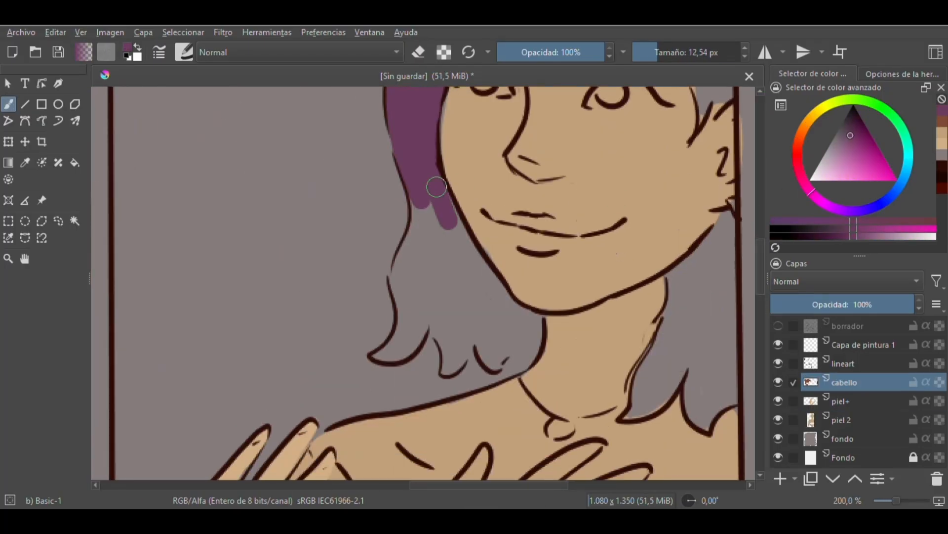
left_click_drag(436, 186, 490, 283)
mouse_move(448, 251)
left_mouse_down()
mouse_move(402, 259)
mouse_move(405, 341)
mouse_move(452, 363)
left_mouse_up()
left_click(649, 52)
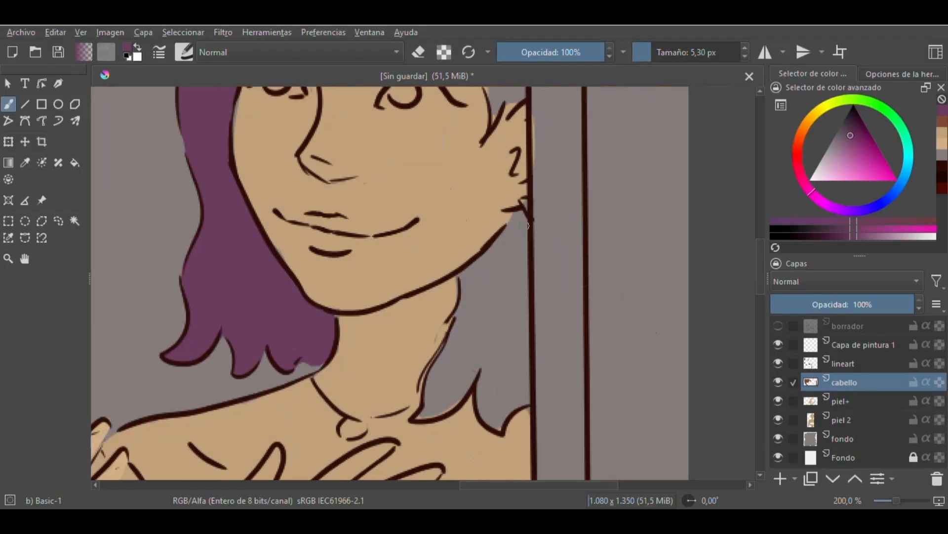
Step: Paint the reflection's hair behind the neck, over the crown and along the curly fringe in dark purple
mouse_move(524, 212)
left_mouse_down()
mouse_move(468, 277)
mouse_move(430, 387)
mouse_move(482, 368)
mouse_move(519, 395)
mouse_move(516, 252)
mouse_move(491, 364)
mouse_move(512, 341)
left_mouse_up()
left_click_drag(761, 267, 761, 236)
mouse_move(493, 270)
left_mouse_down()
mouse_move(487, 309)
mouse_move(515, 314)
mouse_move(513, 277)
mouse_move(485, 216)
left_mouse_up()
left_click_drag(762, 236, 761, 224)
mouse_move(325, 230)
left_mouse_down()
mouse_move(302, 306)
mouse_move(337, 231)
mouse_move(464, 297)
mouse_move(508, 291)
mouse_move(449, 188)
mouse_move(515, 237)
left_mouse_up()
mouse_move(264, 215)
left_mouse_down()
mouse_move(349, 172)
mouse_move(296, 212)
mouse_move(390, 183)
mouse_move(404, 241)
left_mouse_up()
mouse_move(510, 239)
left_mouse_down()
mouse_move(447, 259)
mouse_move(483, 267)
mouse_move(439, 227)
mouse_move(568, 141)
left_mouse_up()
key("minus")
key("minus")
scroll(431, 254, "down", 1)
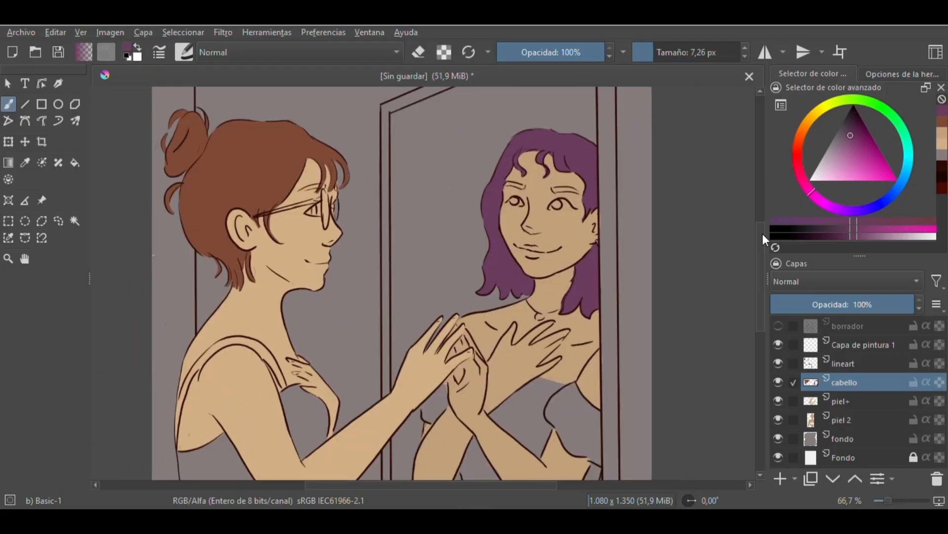
Step: Add a paint layer, place it between piel 2 and fondo and rename it "ropa"
left_click(781, 478)
double_click(862, 401)
left_click_drag(861, 385, 860, 440)
type("ropa")
key("Return")
Step: Choose pale pink and paint the left figure's dress body and bust on the ropa layer
key("plus")
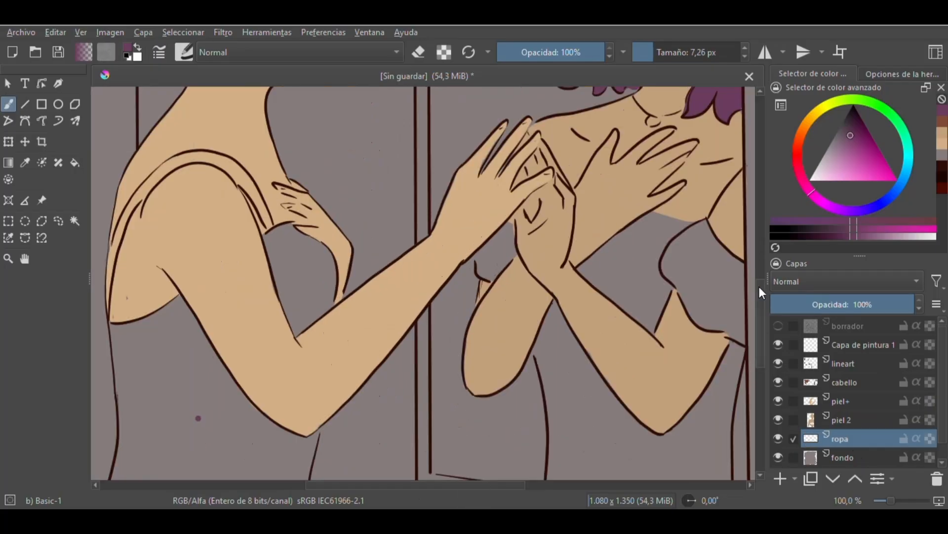
mouse_move(760, 292)
left_mouse_down()
mouse_move(760, 308)
mouse_move(760, 292)
left_mouse_up()
left_click(832, 170)
left_click(798, 145)
left_click(826, 170)
left_click(824, 178)
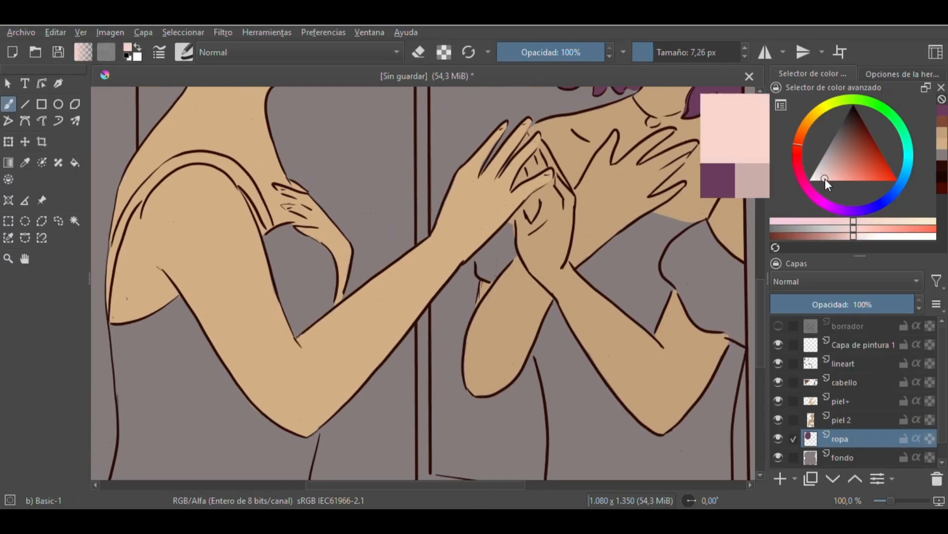
left_click_drag(173, 325, 114, 327)
left_click_drag(234, 343, 324, 343)
key("ctrl+plus")
left_click_drag(130, 340, 137, 378)
left_click_drag(162, 334, 208, 328)
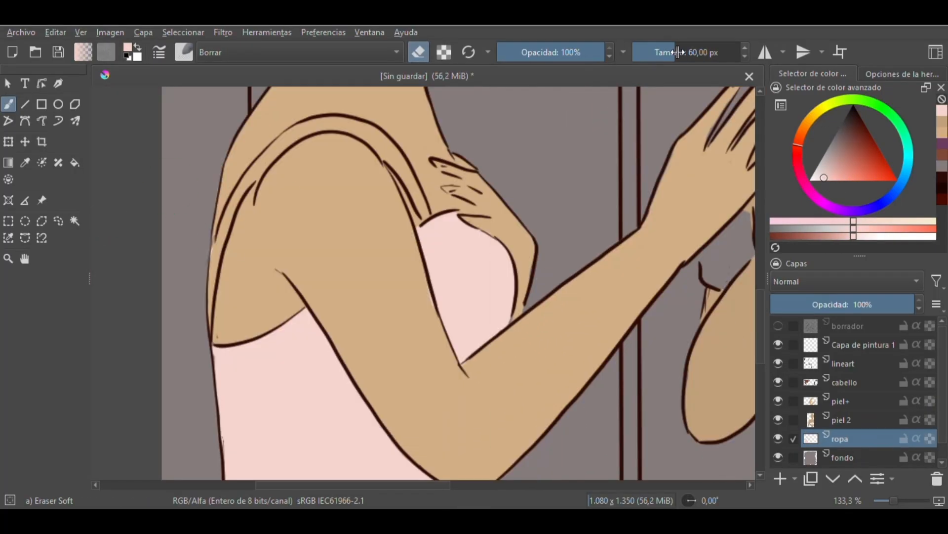
Step: Erase the skin colour over the dress strap on the piel+ layer with Eraser Soft at 11.52 px
left_click_drag(677, 51, 656, 50)
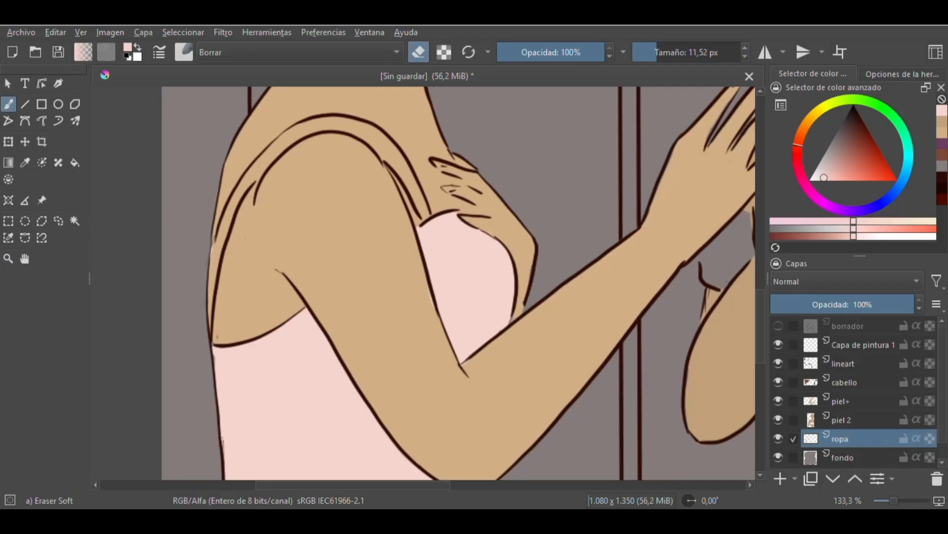
left_click(850, 403)
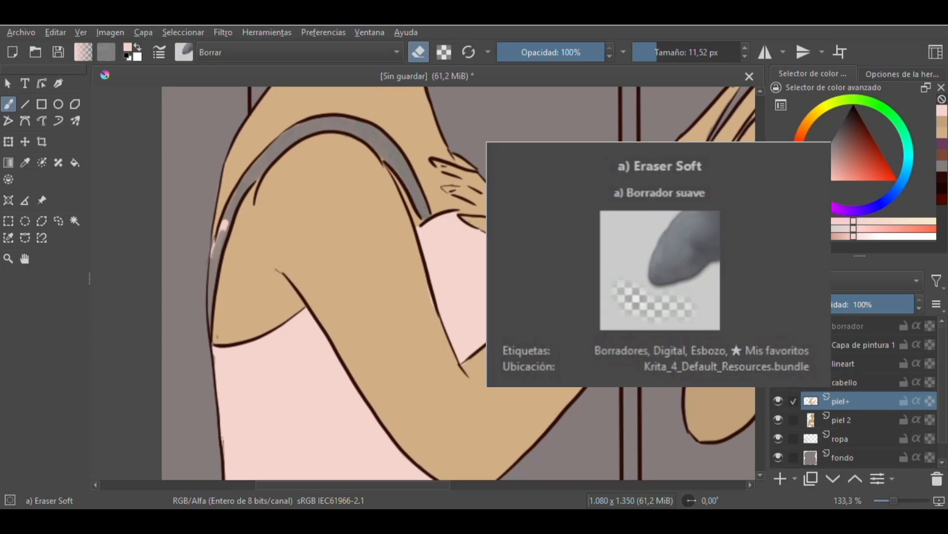
Step: Compare Eraser Soft and Eraser Circle at 27.89 px with test strokes on the upper arm, and undo both strokes
left_click_drag(664, 53, 666, 52)
left_click_drag(296, 206, 324, 197)
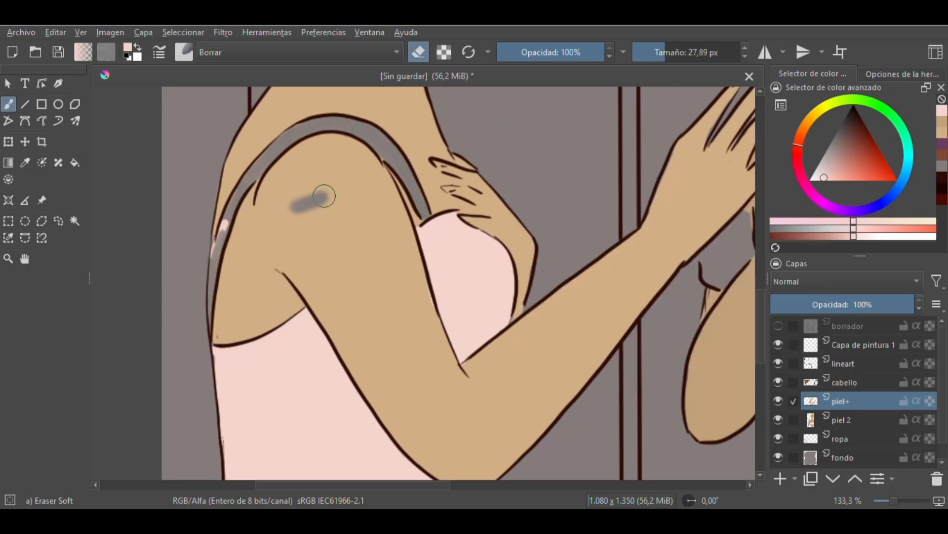
left_click(188, 55)
left_click(192, 99)
left_click(665, 51)
left_click_drag(316, 233, 352, 222)
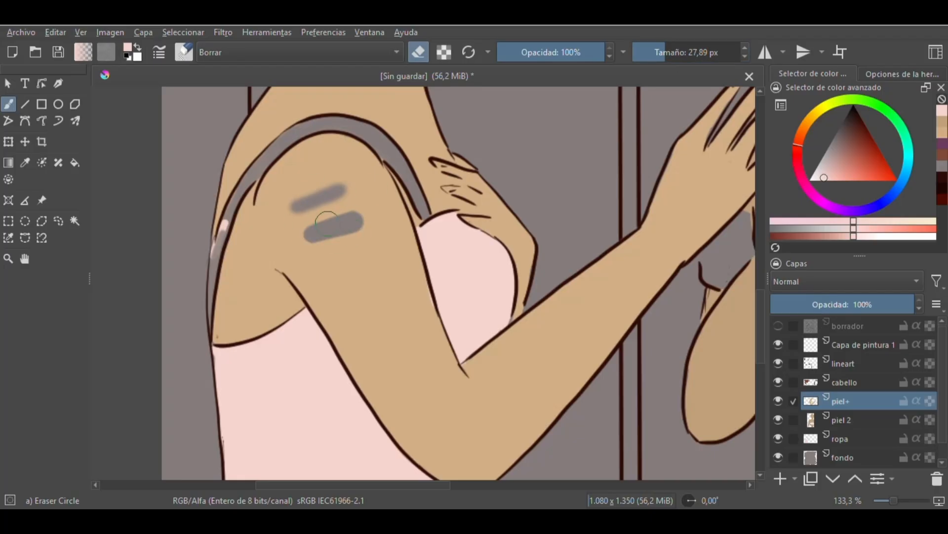
key("ctrl+z")
key("ctrl+z")
Step: Paint the left figure's dress strap pale pink on the ropa layer with a Basic-1 brush of about 6.5 px
left_click(851, 439)
key("slash")
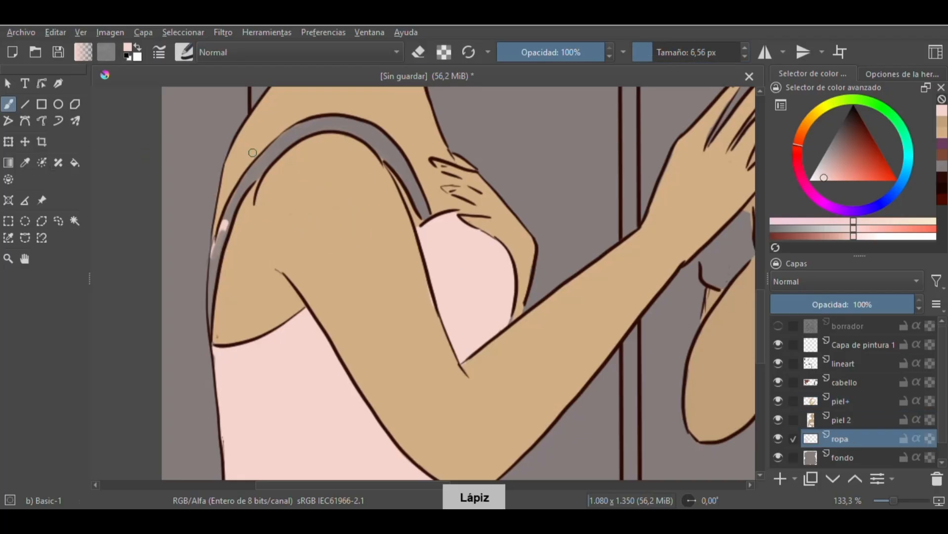
left_click_drag(221, 240, 241, 192)
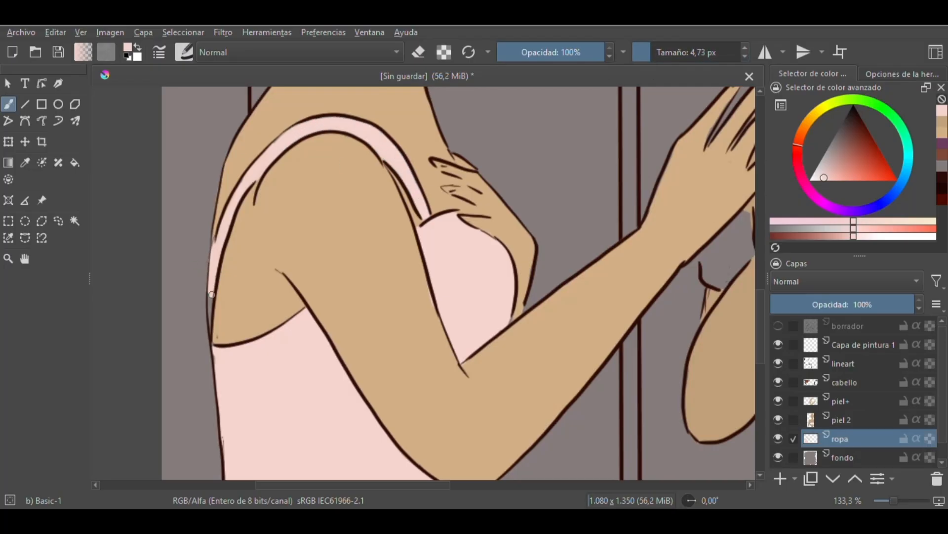
Step: Choose light lilac, test it with a scribble on the reflection's top and undo the scribble
key("minus")
key("minus")
key("minus")
left_click_drag(480, 485, 517, 482)
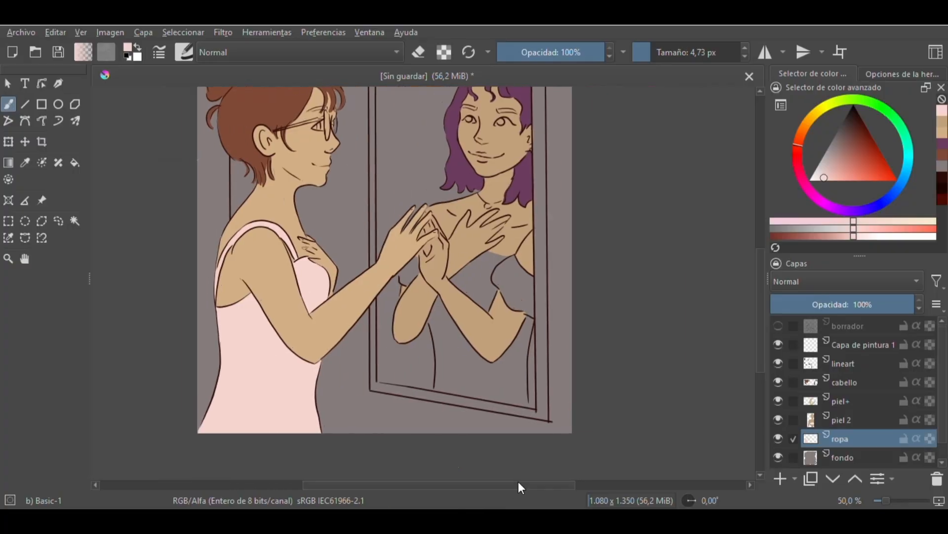
mouse_move(760, 277)
left_mouse_down()
mouse_move(754, 230)
mouse_move(755, 263)
left_mouse_up()
key("plus")
key("plus")
left_click(827, 204)
left_click(831, 170)
left_click_drag(522, 356, 545, 360)
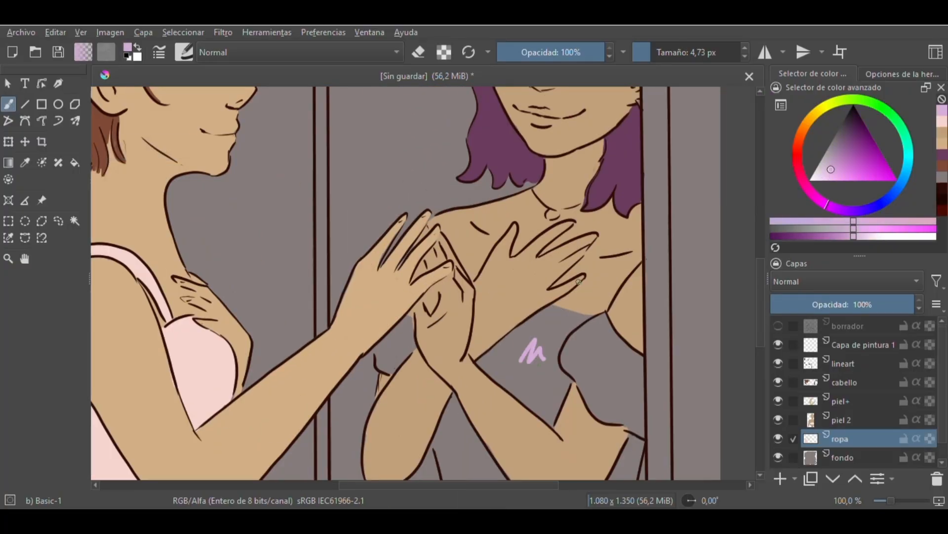
key("ctrl+z")
Step: Paint the reflection's puffed sleeve light lilac on the ropa layer with the Basic-1 brush at 12.54 px
key("plus")
left_click_drag(479, 485, 494, 485)
left_click_drag(760, 306, 760, 319)
left_click(656, 52)
mouse_move(614, 258)
left_mouse_down()
mouse_move(575, 289)
mouse_move(571, 325)
mouse_move(604, 384)
left_mouse_up()
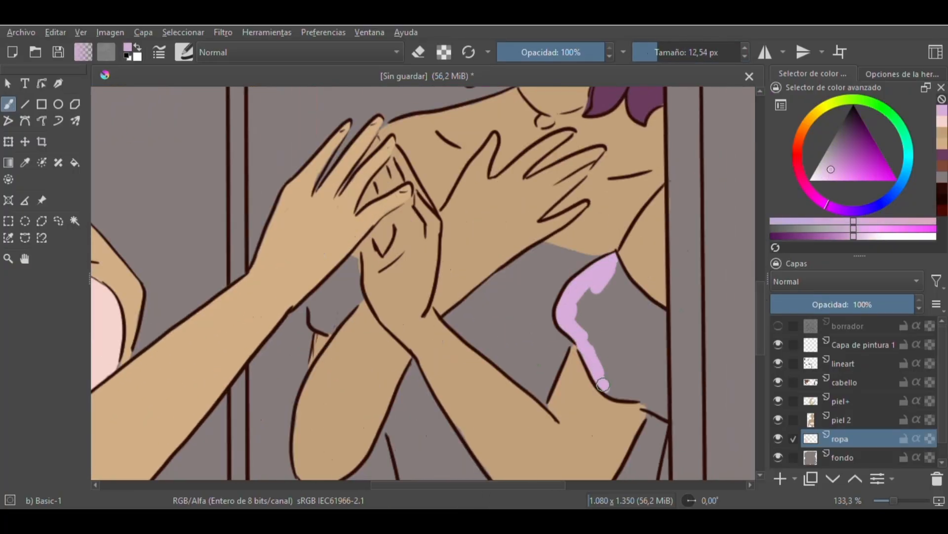
mouse_move(664, 407)
left_mouse_down()
mouse_move(662, 315)
mouse_move(614, 263)
mouse_move(629, 310)
mouse_move(578, 301)
mouse_move(609, 375)
mouse_move(647, 351)
left_mouse_up()
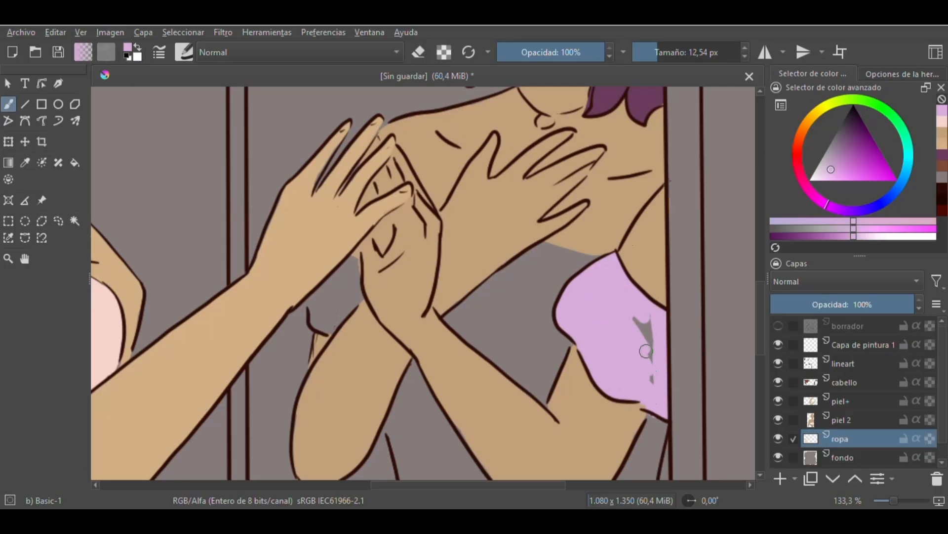
Step: Fill the reflection's bodice and waist with light lilac down to the mirror's lower frame, enlarging the brush to 39.99 px
mouse_move(602, 263)
left_mouse_down()
mouse_move(547, 244)
mouse_move(584, 247)
mouse_move(461, 310)
mouse_move(465, 329)
mouse_move(517, 376)
mouse_move(569, 351)
mouse_move(553, 292)
mouse_move(507, 291)
mouse_move(507, 330)
mouse_move(532, 377)
left_mouse_up()
left_click_drag(353, 261, 357, 274)
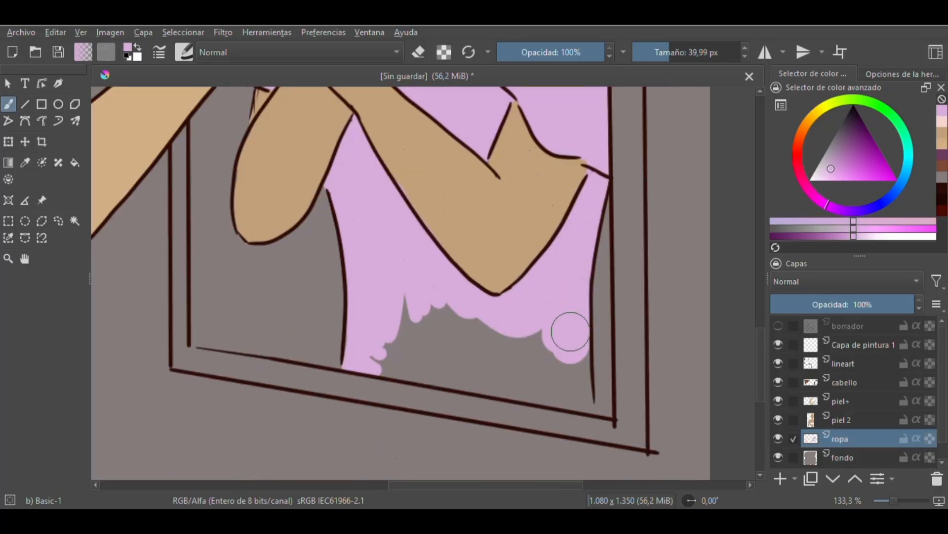
mouse_move(569, 330)
left_mouse_down()
mouse_move(576, 400)
mouse_move(502, 376)
left_mouse_up()
Step: Erase the lilac spilling over the mirror's lower frame with Eraser Circle at 17.20 px and straighten the canvas
key("4")
key("4")
key("4")
left_click(184, 52)
left_click(285, 108)
left_click(201, 107)
left_click(612, 281)
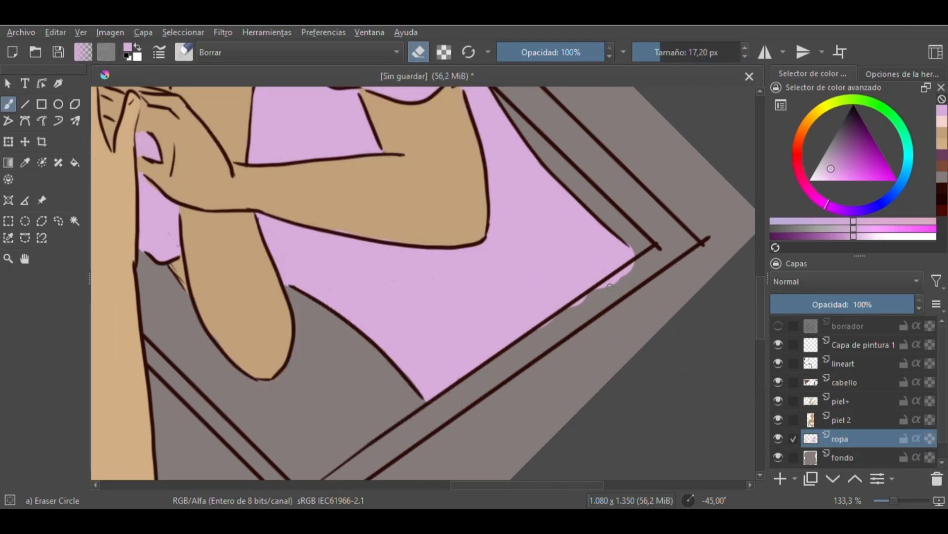
left_click_drag(631, 266, 597, 289)
key("6")
key("6")
key("minus")
key("minus")
key("5")
key("minus")
key("minus")
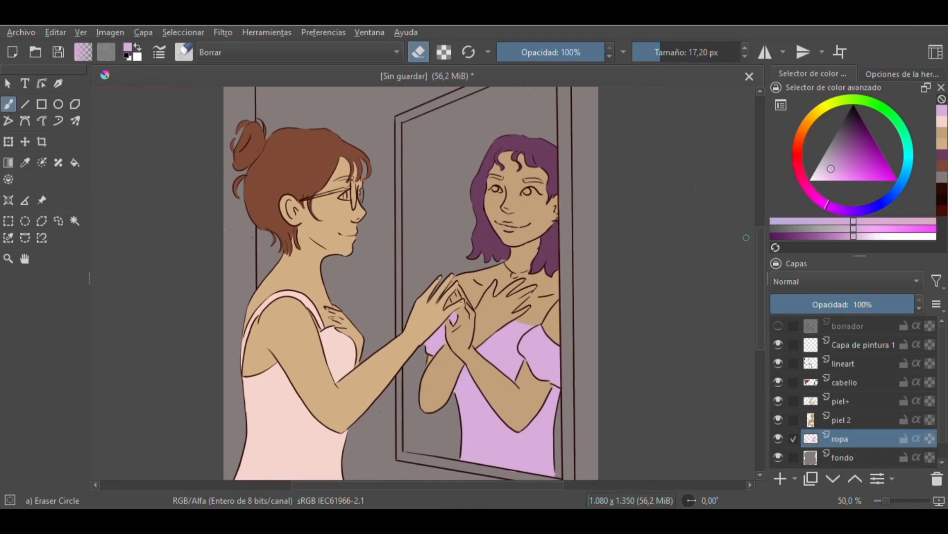
Step: Activate the fondo layer and choose the Basic-1 brush with a greyish blue colour
left_click_drag(758, 252, 757, 248)
left_click_drag(943, 345, 942, 365)
left_click(778, 440)
left_click(778, 440)
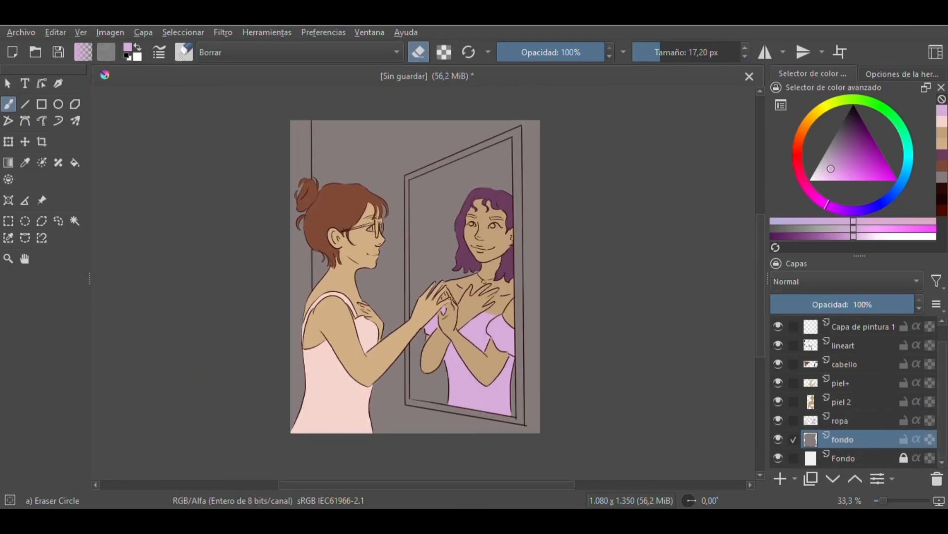
left_click(184, 52)
left_click(369, 108)
left_click(849, 100)
left_click(903, 179)
left_click(836, 156)
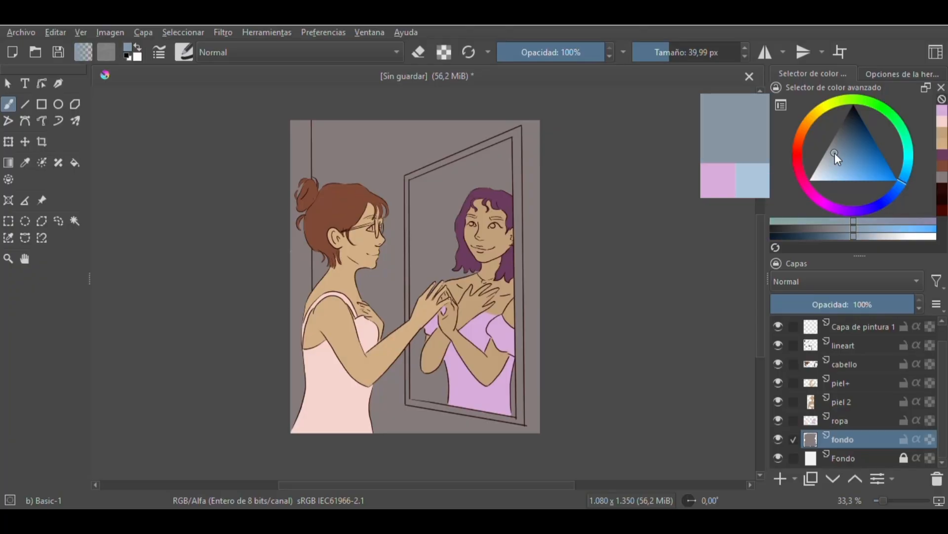
Step: Repaint the entire background greyish blue on the fondo layer with a 230.25 px brush
left_click(698, 52)
mouse_move(302, 127)
left_mouse_down()
mouse_move(358, 111)
mouse_move(263, 305)
mouse_move(473, 383)
mouse_move(533, 435)
left_mouse_up()
left_click(833, 152)
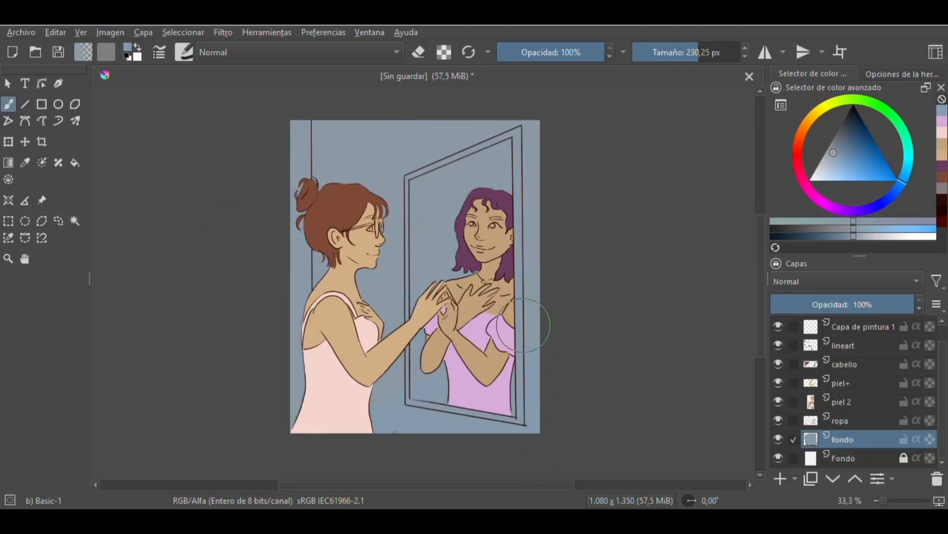
left_click_drag(321, 133, 354, 333)
Step: Paint the upper part of the mirror glass around the reflection's head muted reddish pink on the fondo layer
left_click(687, 52)
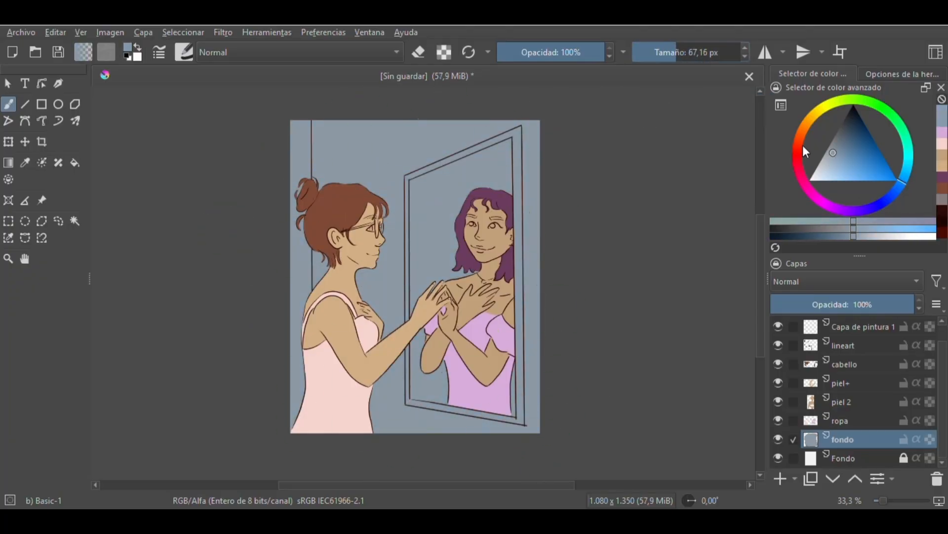
left_click(798, 159)
left_click(840, 163)
left_click(839, 151)
left_click_drag(457, 192, 451, 271)
key("ctrl+plus")
key("ctrl+plus")
left_click_drag(760, 260, 759, 224)
left_click(663, 52)
mouse_move(403, 205)
left_mouse_down()
mouse_move(440, 192)
mouse_move(534, 150)
left_mouse_up()
mouse_move(596, 128)
left_mouse_down()
mouse_move(598, 232)
mouse_move(578, 144)
mouse_move(552, 206)
mouse_move(548, 157)
mouse_move(681, 51)
mouse_move(455, 210)
mouse_move(433, 346)
mouse_move(420, 279)
mouse_move(420, 457)
left_mouse_up()
Step: Extend the muted reddish pink to the lower part of the mirror glass on both sides of the reflection
left_click(683, 53)
left_click_drag(760, 258, 753, 334)
mouse_move(421, 226)
left_mouse_down()
mouse_move(419, 267)
mouse_move(447, 348)
left_mouse_up()
left_click_drag(589, 270, 585, 382)
key("/")
left_click_drag(402, 365, 447, 381)
key("ctrl+z")
Step: Sample the wall's greyish blue and paint it along the mirror's right frame to clean the glass edge
left_click(25, 163)
left_click(189, 114)
key("/")
left_click(670, 52)
left_click_drag(611, 239, 612, 380)
key("/")
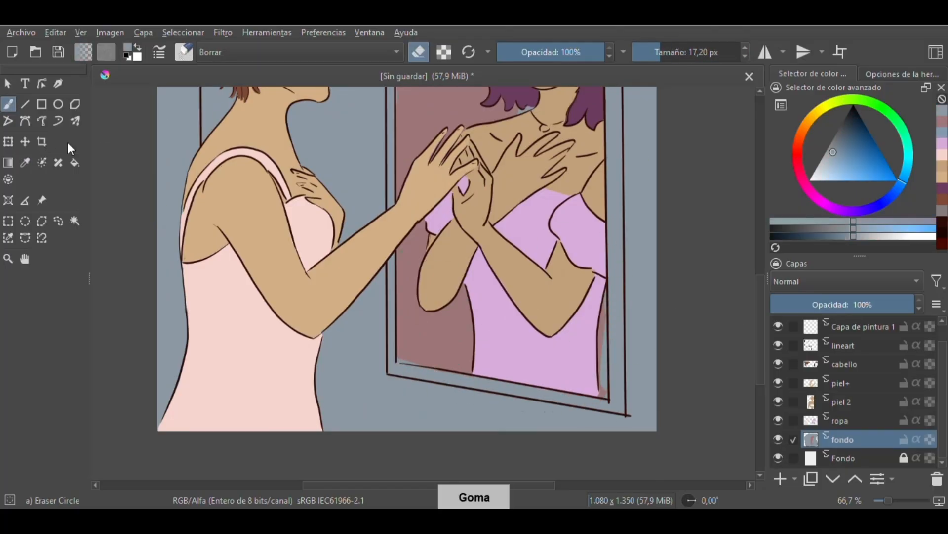
Step: Sample the glass's reddish pink and touch up the gap between the lilac dress and the mirror's right frame
left_click(25, 162)
left_click(420, 133)
left_click(648, 53)
key("ctrl+z")
left_click_drag(603, 302, 603, 390)
left_click(660, 53)
key("ctrl+minus")
key("ctrl+minus")
key("ctrl+minus")
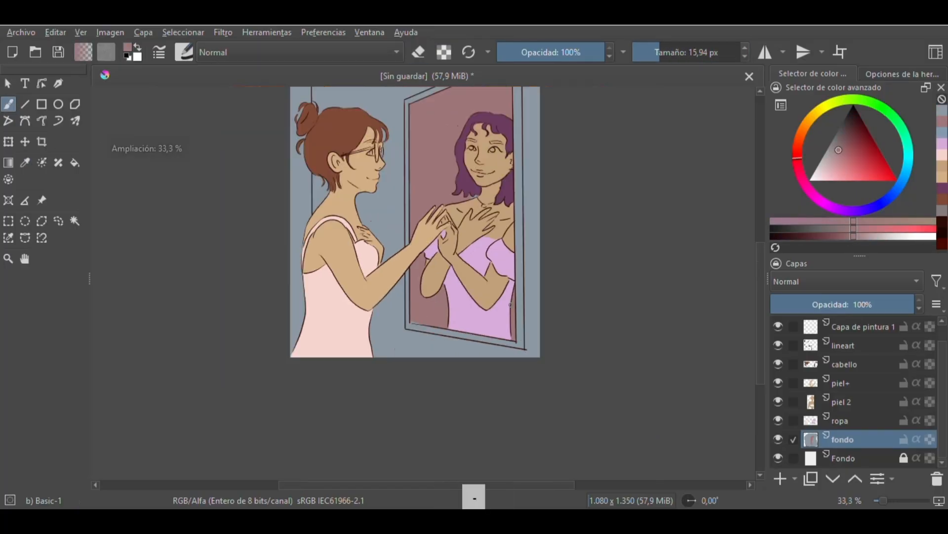
Step: Choose the Marker Details brush, activate the piel+ layer and sample the left figure's skin colour
left_click_drag(759, 266, 759, 240)
key("ctrl+plus")
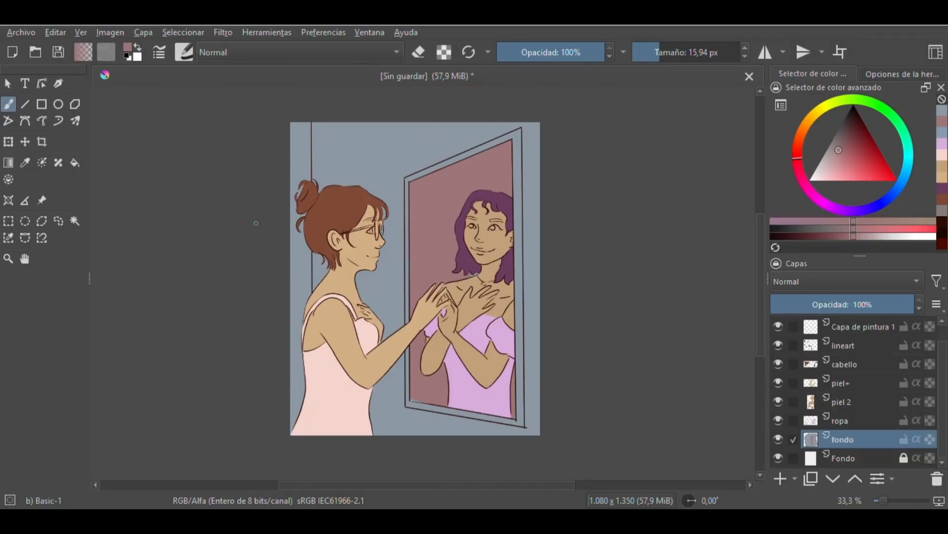
key("ctrl+plus")
key("ctrl+plus")
left_click_drag(430, 485, 406, 484)
left_click(184, 52)
left_click(328, 276)
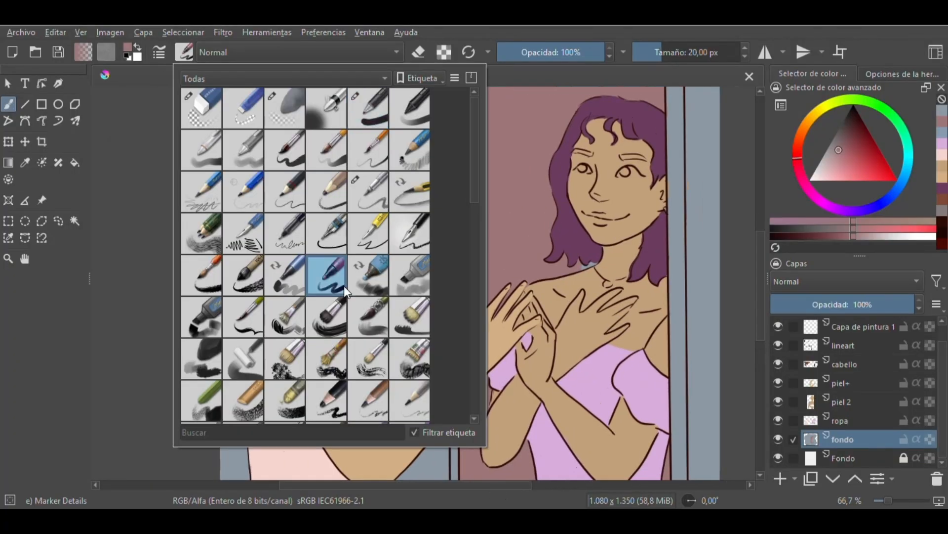
left_click(139, 227)
left_click(854, 381)
left_click(24, 163)
left_click(321, 275)
left_click(9, 103)
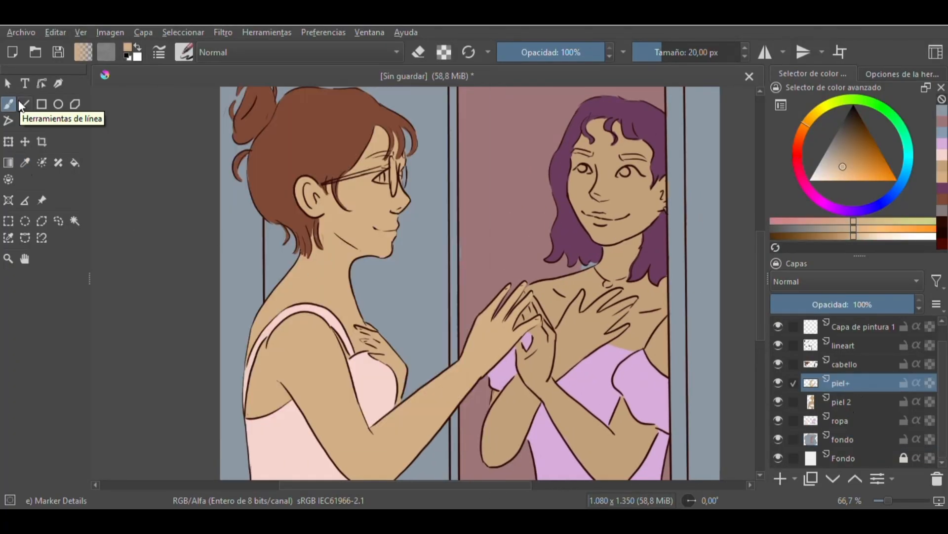
Step: Lock the alpha of the piel+ layer and shade the left figure's neck and arm in darker tan at 19.91 px
left_click(844, 159)
left_click(667, 52)
left_click(930, 383)
left_click_drag(324, 220, 330, 237)
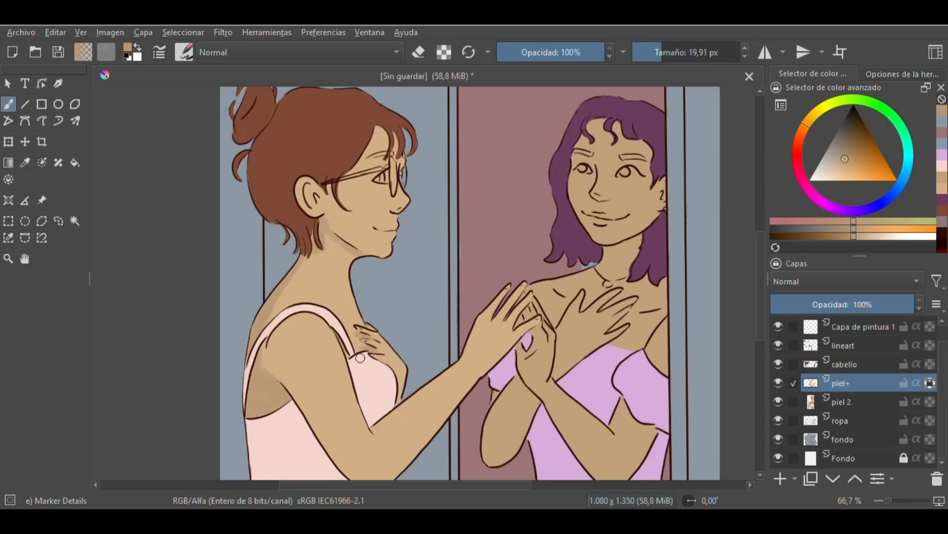
Step: Shade the left figure's face beneath the hair and fringe, undoing the unwanted strokes
mouse_move(358, 165)
left_mouse_down()
mouse_move(376, 129)
mouse_move(392, 196)
left_mouse_up()
key("ctrl+plus")
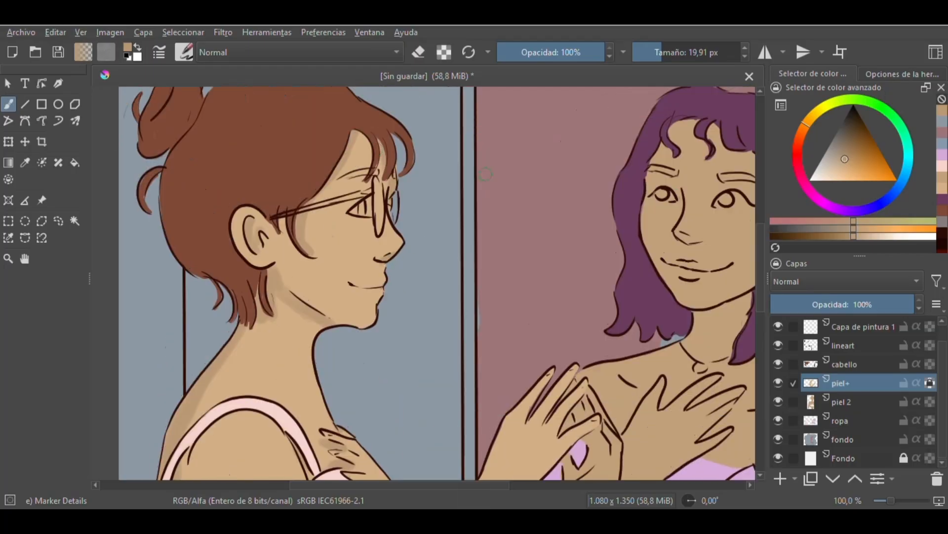
scroll(435, 276, "down", 5)
key("ctrl+z")
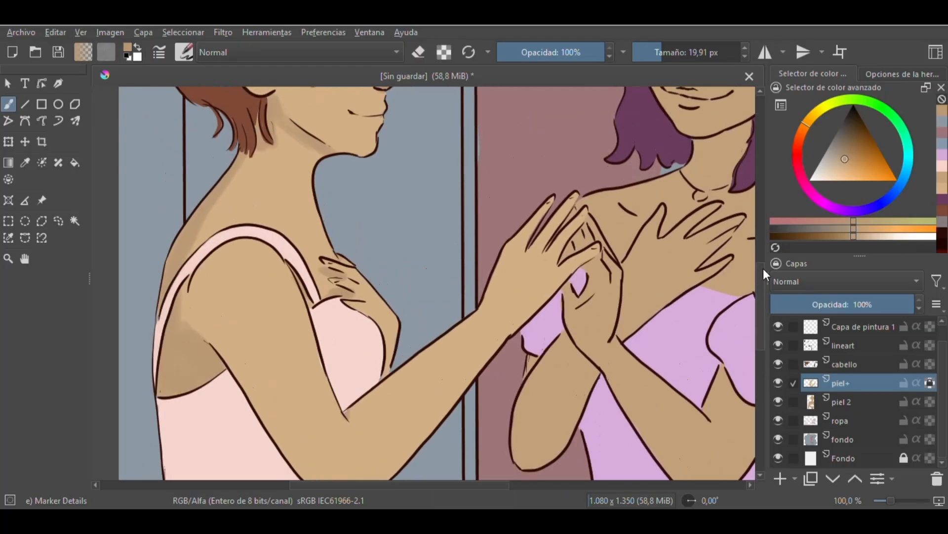
scroll(765, 270, "up", 3)
key("ctrl+z")
left_click_drag(763, 288, 762, 256)
Step: Paint the white of the left figure's eye pale cream with the brush at 6.56 px
left_click(820, 175)
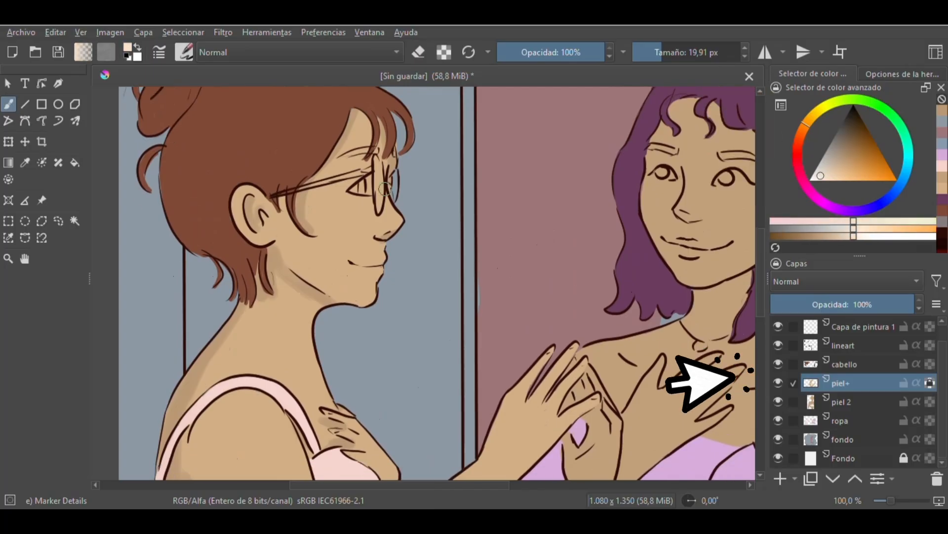
left_click_drag(660, 52, 653, 51)
mouse_move(356, 188)
left_mouse_down()
mouse_move(365, 182)
mouse_move(357, 191)
left_mouse_up()
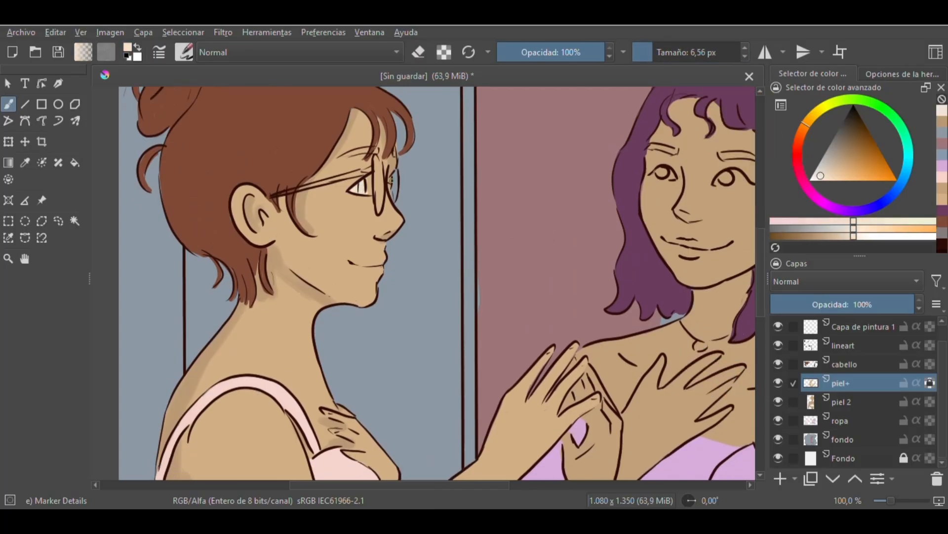
Step: Paint the left figure's iris dark brown and pick a still darker brown for the pupil
left_click(851, 133)
key("ctrl+plus")
left_click_drag(485, 485, 461, 485)
left_click_drag(761, 271, 761, 262)
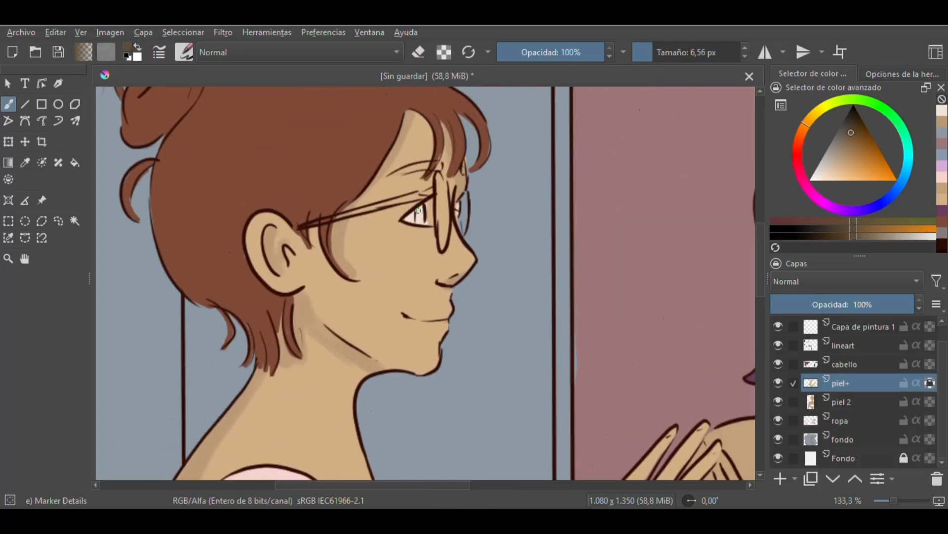
left_click_drag(419, 207, 420, 219)
left_click(850, 120)
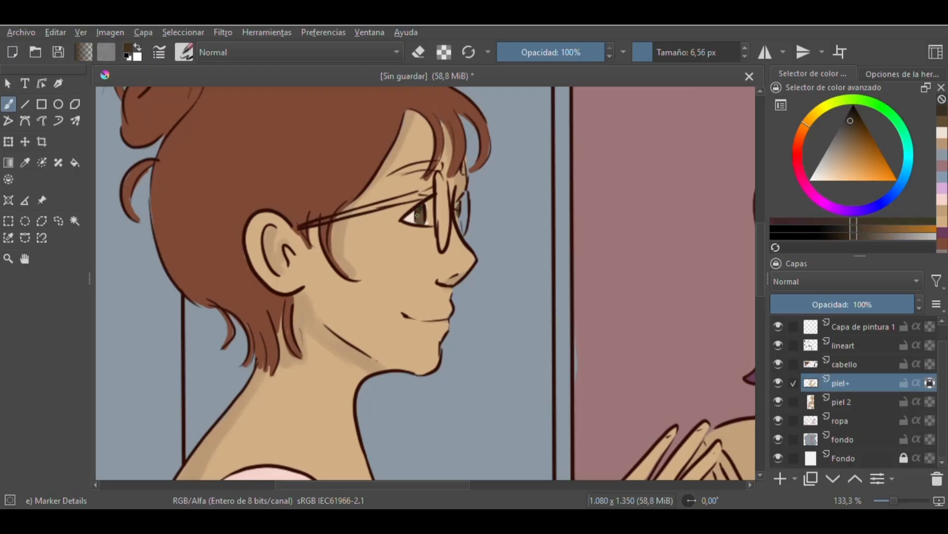
Step: Shade around the left figure's eye with ochre brown at 9.66 px
left_click(855, 157)
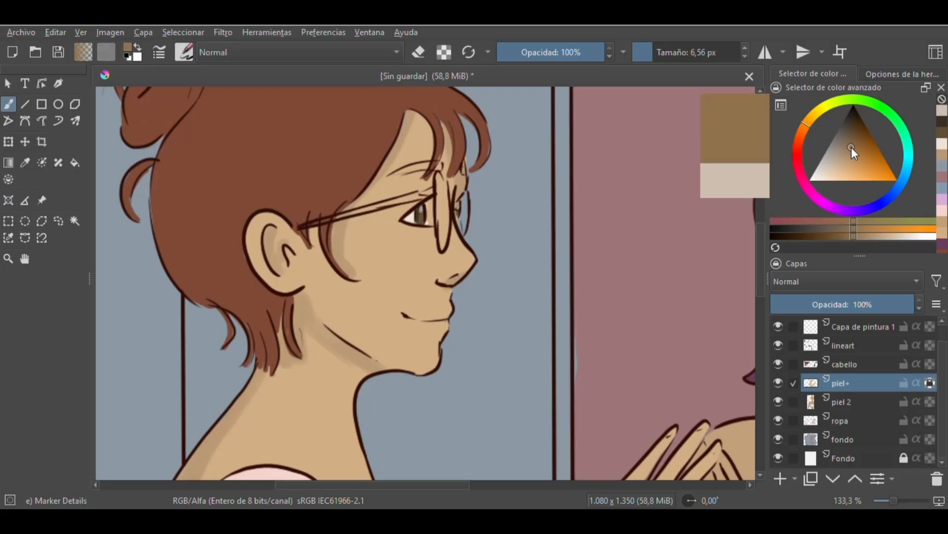
key("bracketright")
key("bracketright")
left_click_drag(429, 194, 405, 213)
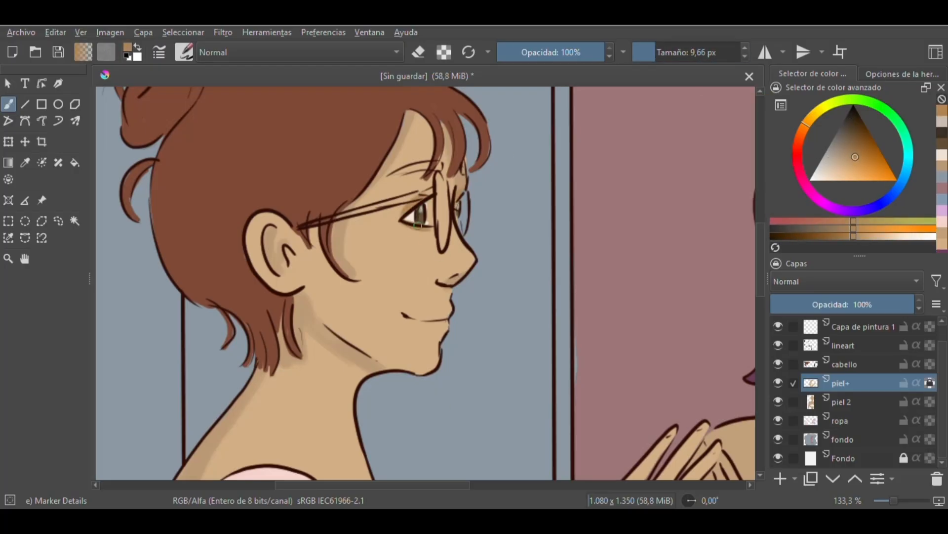
Step: Fill the left figure's eyebrow with dark reddish brown
left_click(854, 129)
left_click(799, 139)
left_click_drag(439, 167, 431, 165)
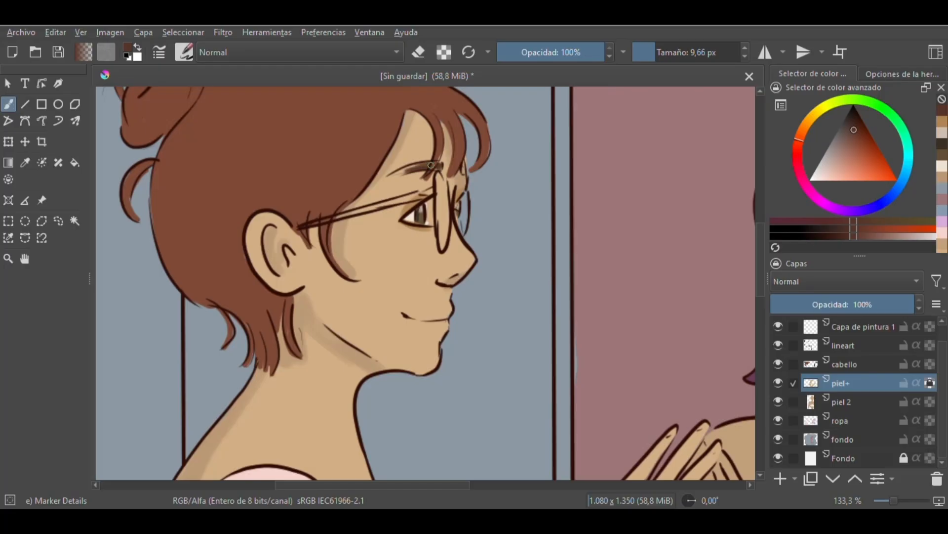
Step: Add a soft salmon blush to the left figure's cheek and nose tip with Airbrush Soft, setting the size to 55.16 px
left_click(184, 52)
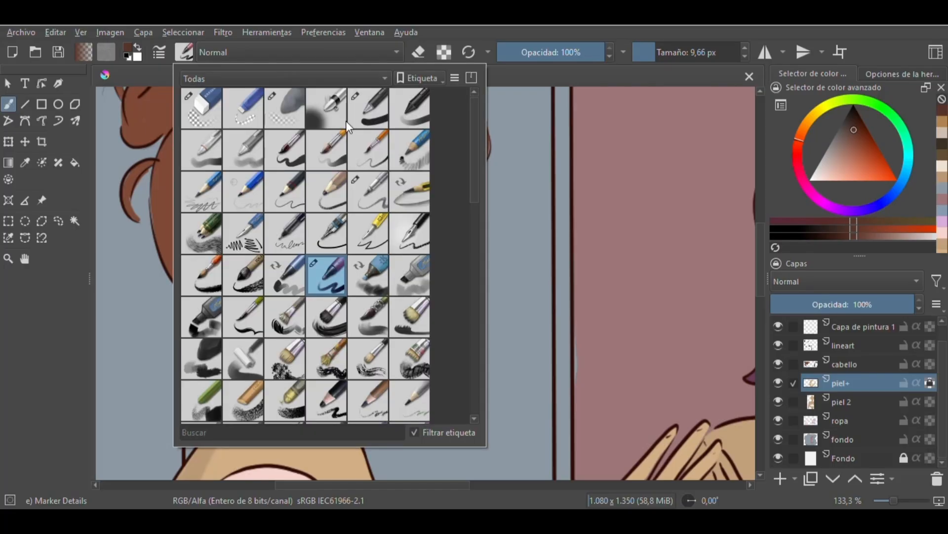
left_click(334, 114)
left_click(846, 164)
left_click_drag(395, 242, 394, 263)
left_click(673, 52)
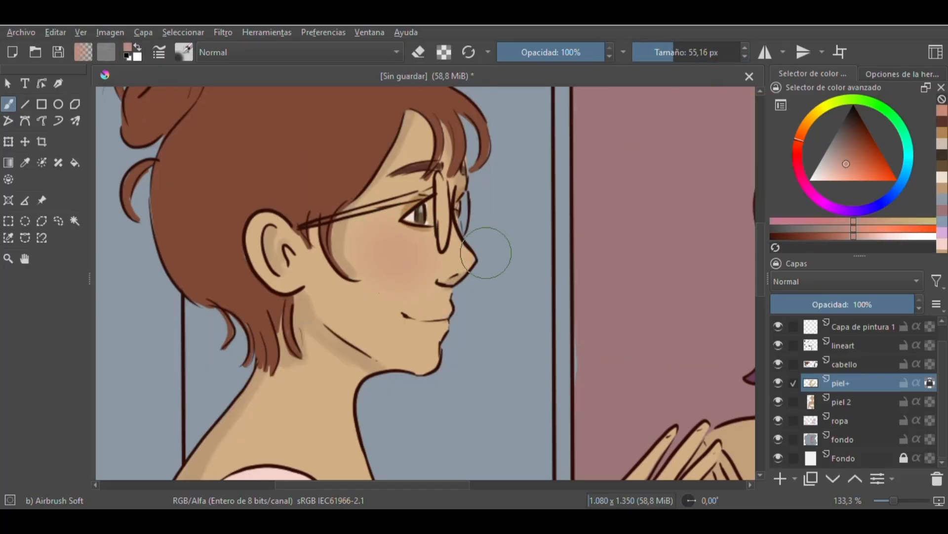
left_click(184, 52)
left_click_drag(486, 253, 475, 263)
Step: Return to the Marker Details brush, sample the skin near the mouth and choose a lighter peach tone
left_click(326, 275)
left_click(658, 52)
left_click(25, 162)
left_click(420, 297)
left_click(9, 104)
left_click(836, 168)
Step: Choose a rosy pink and paint the left figure's lips with the brush at 8.81 px
left_click(798, 155)
left_click(849, 167)
key("4")
key("4")
left_click_drag(760, 282, 760, 293)
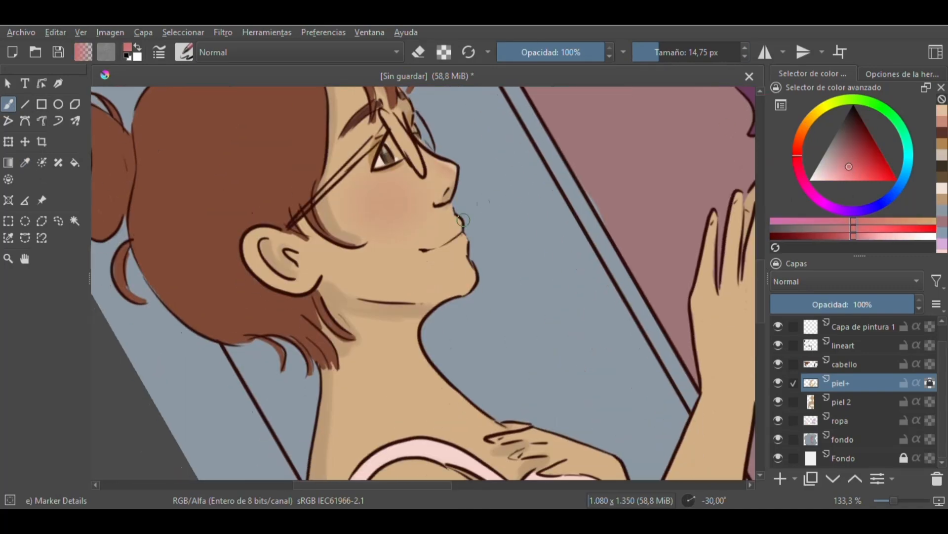
left_click(655, 52)
left_click_drag(460, 217, 458, 223)
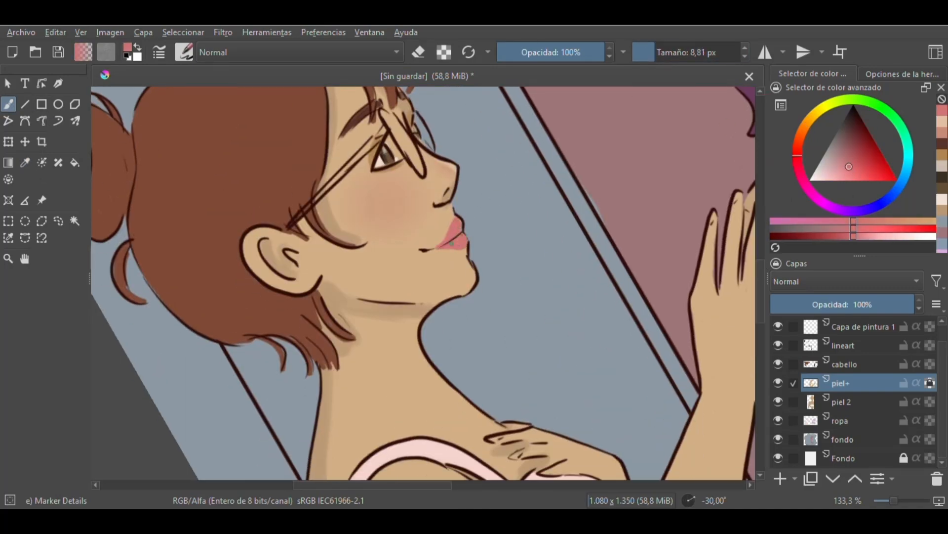
Step: Select the area of the lips and highlight the lower lip with light pink, undoing one stroke
key("minus")
key("minus")
key("plus")
key("plus")
key("plus")
left_click_drag(761, 278, 761, 269)
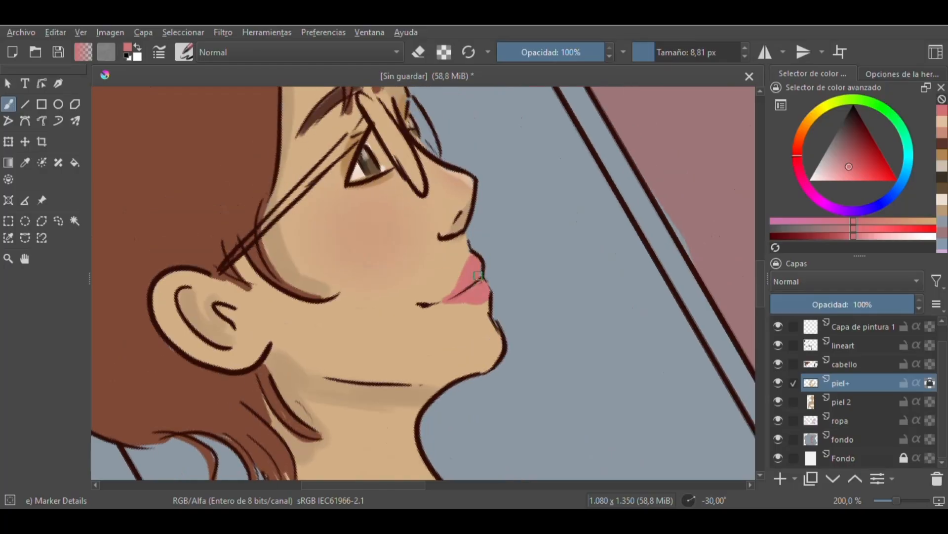
key("plus")
mouse_move(484, 245)
left_mouse_down()
mouse_move(504, 309)
mouse_move(487, 242)
mouse_move(496, 272)
mouse_move(457, 300)
mouse_move(500, 269)
mouse_move(510, 297)
mouse_move(468, 295)
mouse_move(499, 260)
left_mouse_up()
left_click(8, 105)
left_click(853, 163)
left_click(836, 170)
key("ctrl+z")
Step: Shade the upper lip with a darker red at 5.30 px inside the selection
left_click(850, 135)
left_click(651, 52)
left_click(25, 162)
left_click(489, 257)
left_click(9, 104)
key("minus")
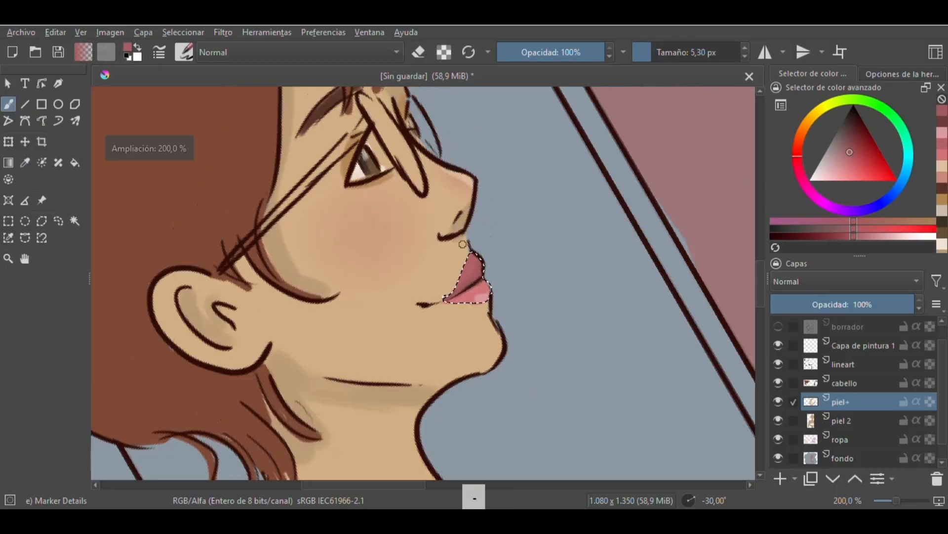
Step: Clear the selection around the lips, straighten the canvas and activate the piel 2 layer
key("minus")
key("minus")
key("6")
key("6")
key("ctrl+shift+a")
left_click_drag(471, 486, 520, 488)
key("minus")
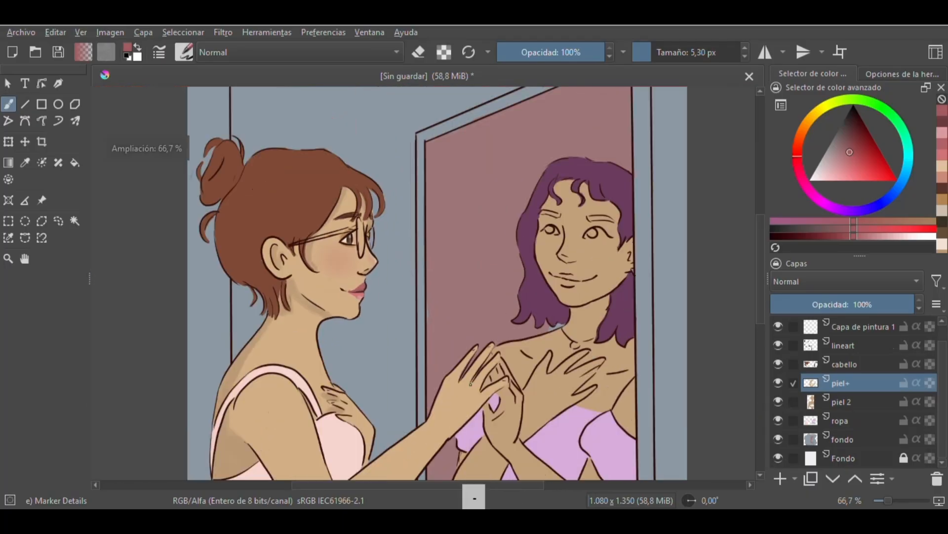
left_click(779, 402)
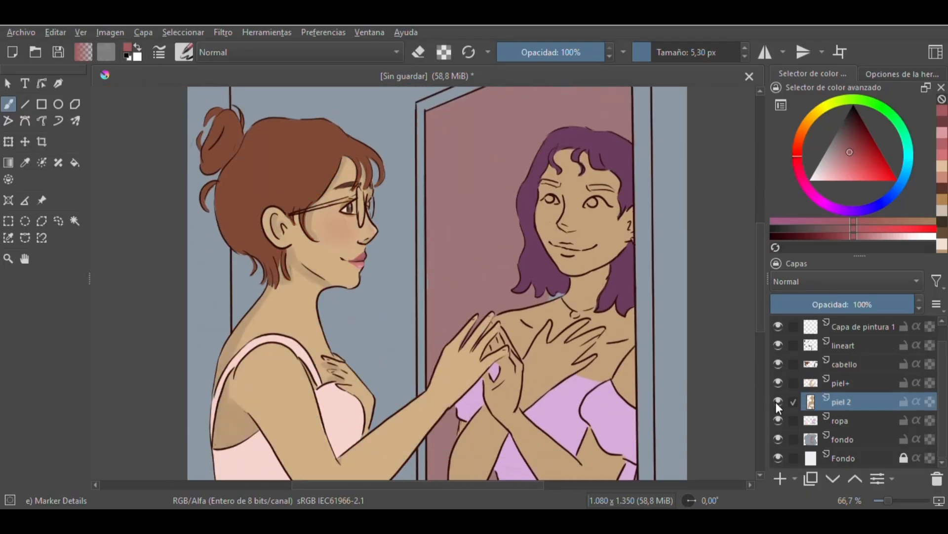
Step: Fill the mirror reflection's eyebrows with a dark greyish purple using the brush at 5.30 px
left_click_drag(450, 485, 497, 486)
key("plus")
key("plus")
left_click_drag(760, 253, 763, 230)
key("plus")
left_click(810, 192)
left_click(846, 125)
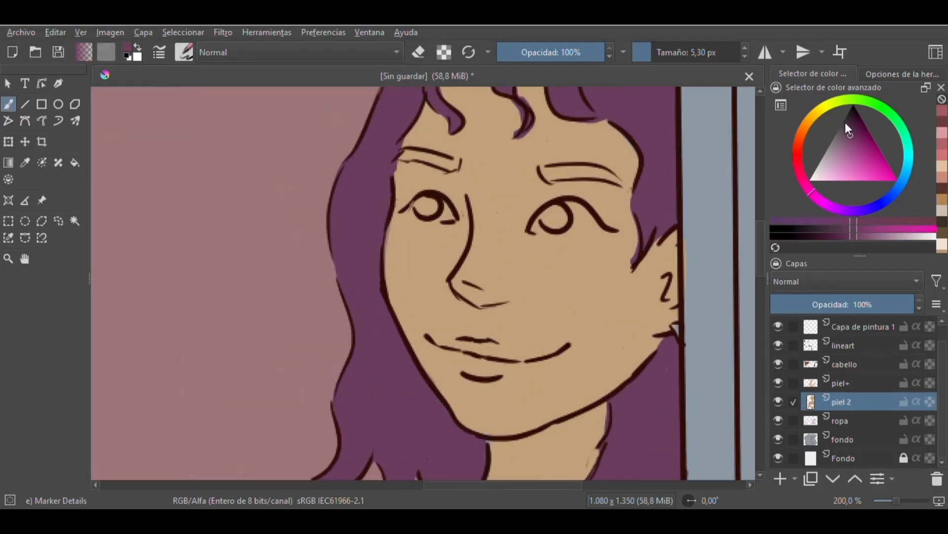
left_click_drag(541, 169, 558, 178)
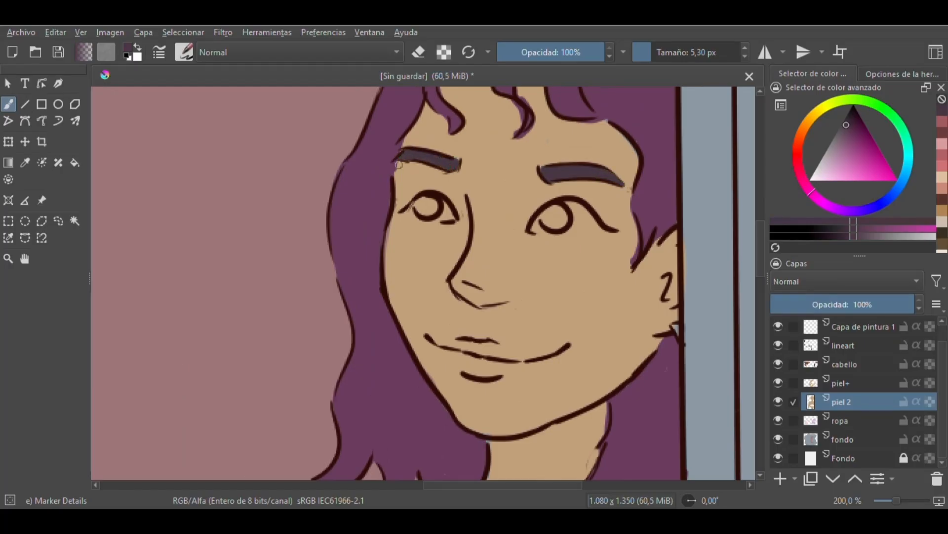
Step: Shade around the reflection's eyes in orange-brown with the Airbrush Soft brush at 18.52 px
left_click(801, 134)
left_click(851, 146)
left_click(859, 149)
left_click(661, 52)
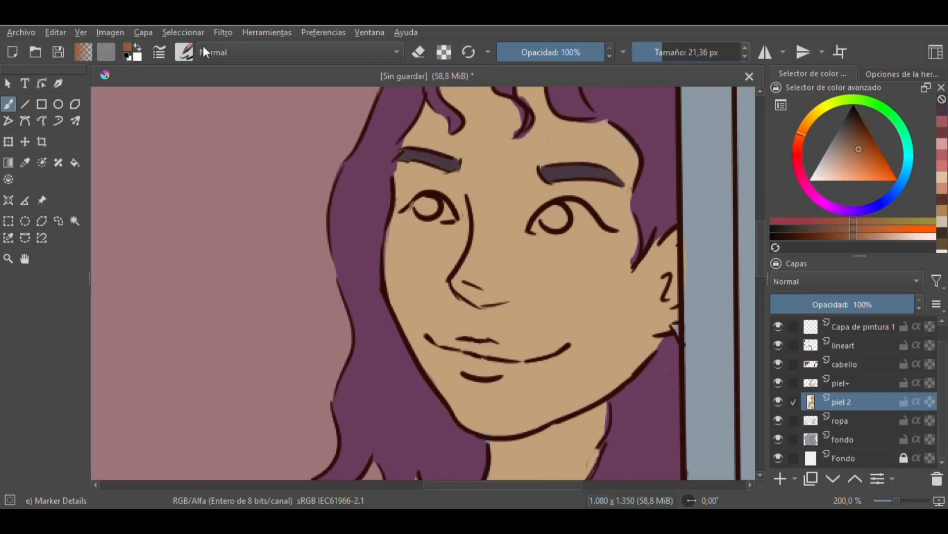
left_click(185, 52)
left_click(307, 106)
mouse_move(610, 217)
left_mouse_down()
mouse_move(550, 207)
mouse_move(567, 231)
left_mouse_up()
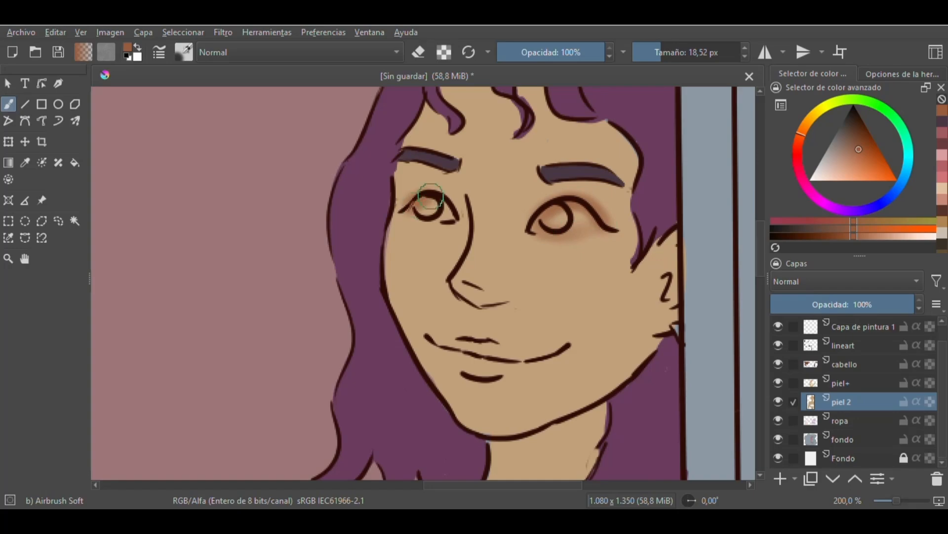
Step: Lock the piel 2 layer's alpha and airbrush a pink blush on the reflection's cheeks at 127.44 px, undoing a first stroke
left_click(799, 171)
left_click(847, 165)
left_click(683, 52)
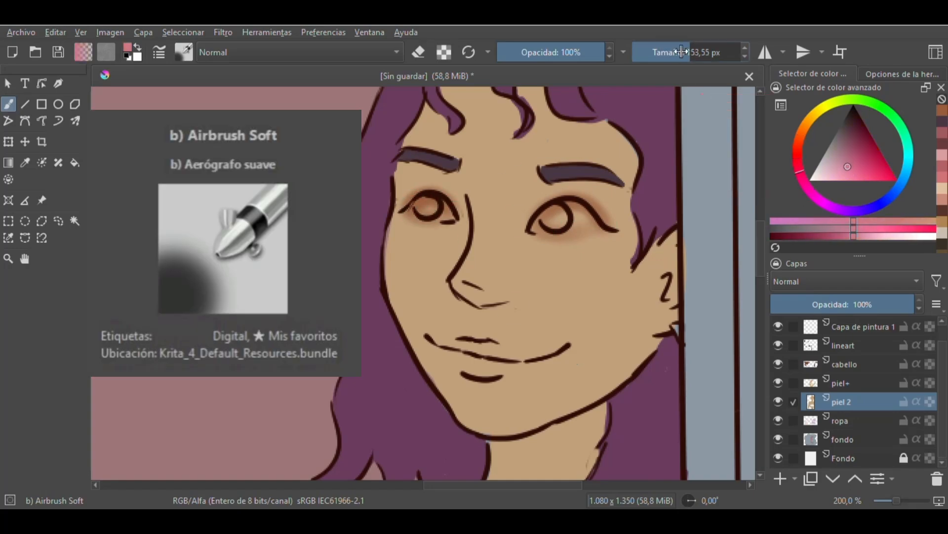
left_click_drag(551, 281, 605, 284)
key("ctrl+z")
left_click(686, 52)
left_click(930, 402)
left_click_drag(420, 262, 413, 250)
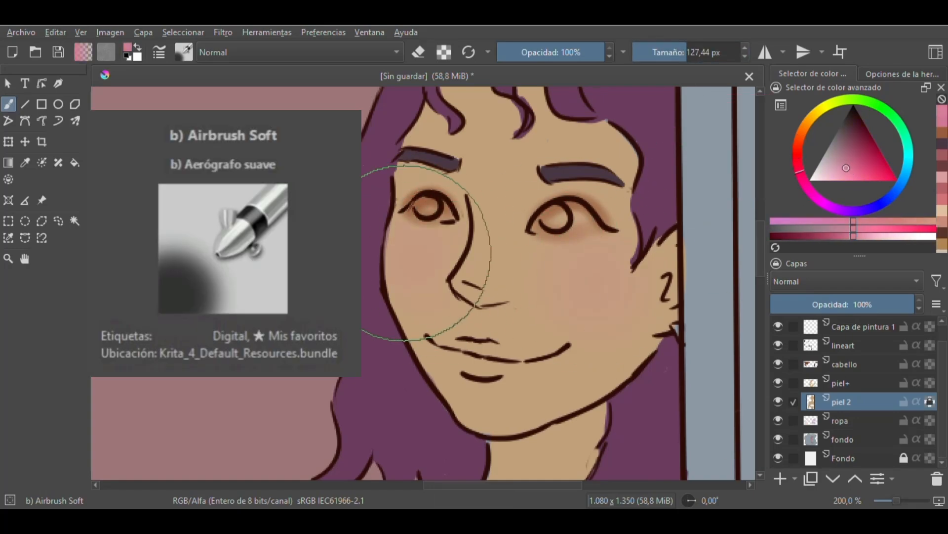
left_click_drag(563, 289, 585, 302)
Step: Highlight the cheek under the eye with light pink and switch to the Marker Details brush at 15.94 px
left_click(831, 168)
left_click(667, 52)
left_click_drag(579, 257, 589, 254)
left_click(183, 52)
left_click(326, 275)
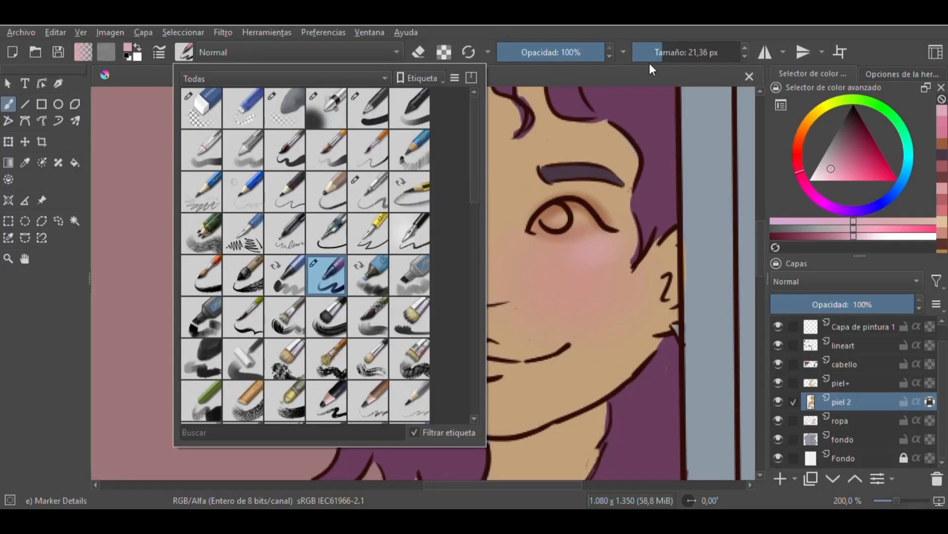
left_click(660, 53)
Step: Try shading under the reflection's nose with a muted brown based on the sampled skin colour
left_click(25, 163)
left_click(475, 319)
left_click(9, 104)
left_click(846, 150)
left_click_drag(456, 285, 492, 301)
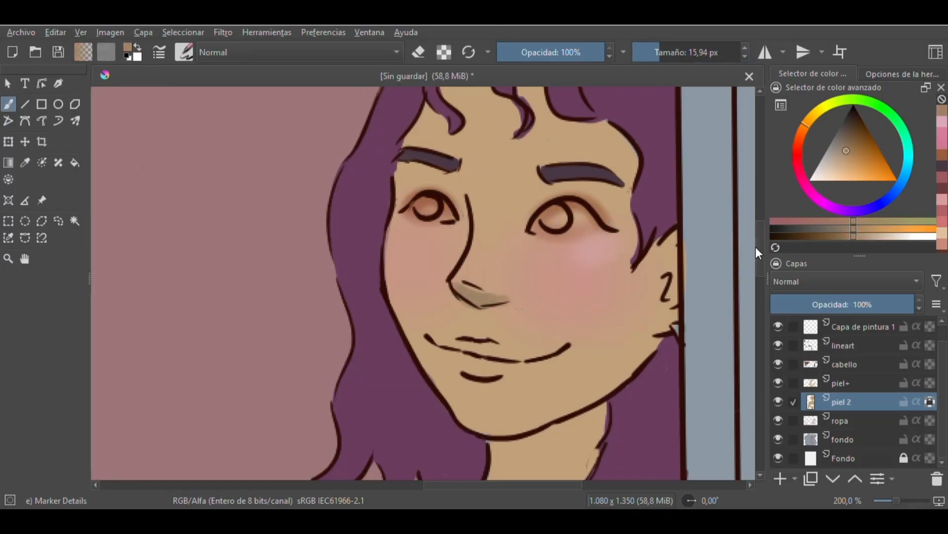
left_click(846, 148)
key("ctrl+z")
key("ctrl+z")
Step: Try shading under the reflection's nose with a darker reddish brown
left_click(854, 152)
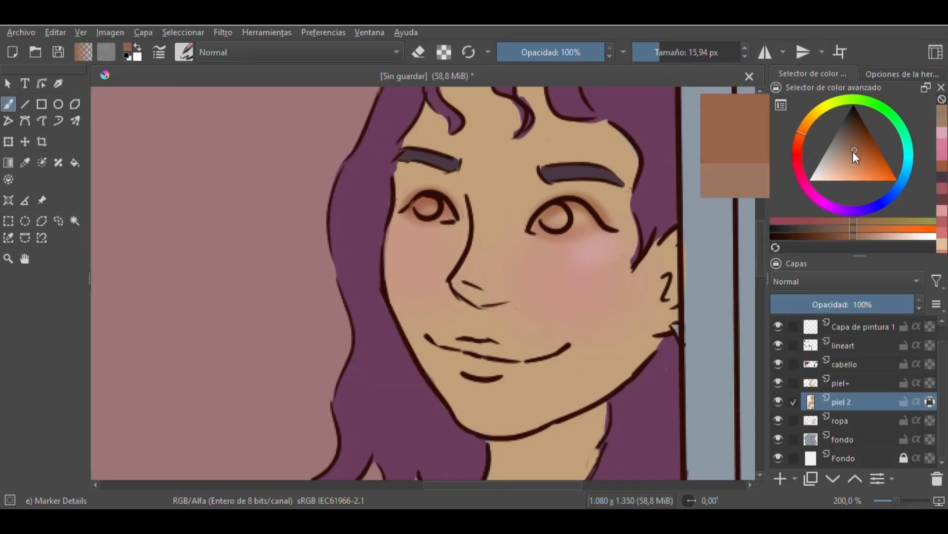
mouse_move(497, 299)
left_mouse_down()
mouse_move(473, 289)
mouse_move(491, 297)
left_mouse_up()
key("minus")
key("minus")
key("plus")
key("plus")
key("ctrl+z")
key("ctrl+z")
Step: Shade under the reflection's nose and along the forehead below the curls with a softer orange-brown
left_click(850, 155)
scroll(444, 172, "up", 3)
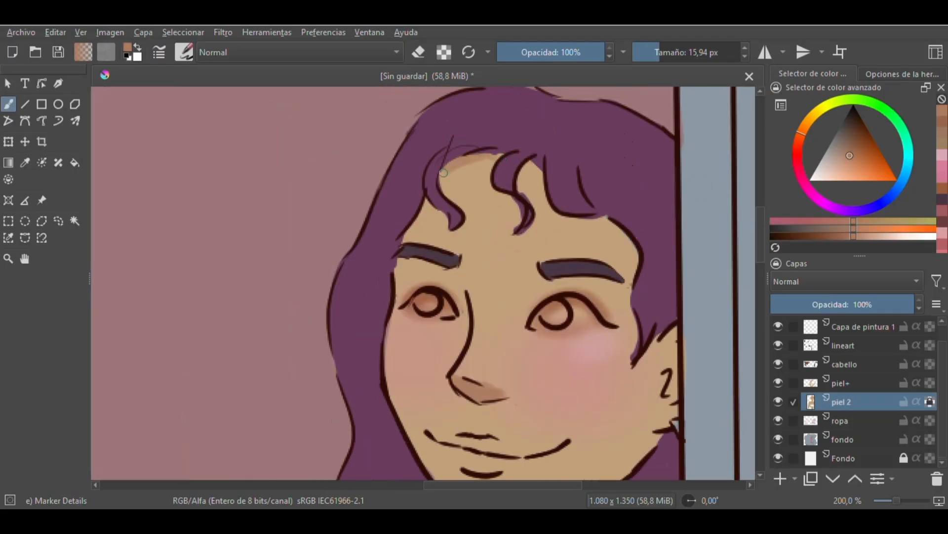
mouse_move(520, 172)
left_mouse_down()
mouse_move(616, 245)
mouse_move(638, 370)
left_mouse_up()
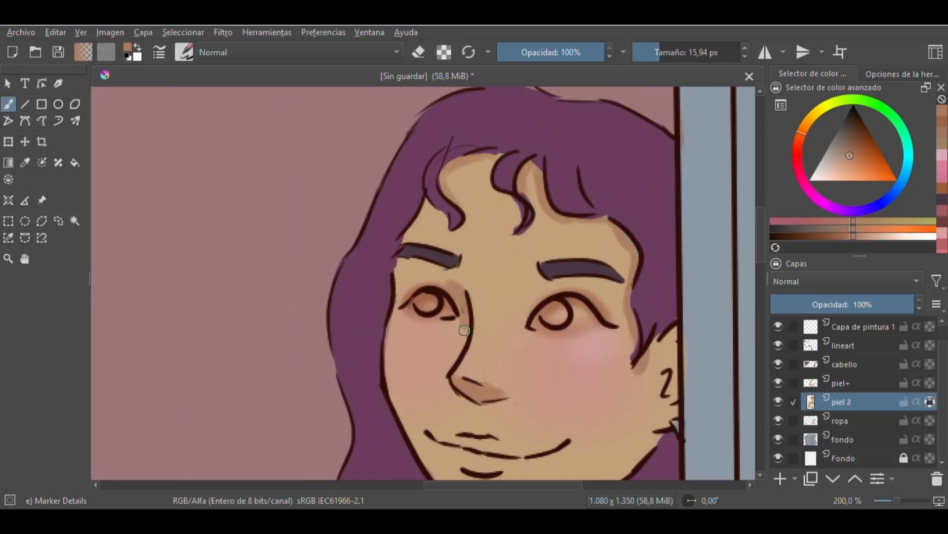
Step: Shade the reflection's neck below the chin and the crease beside the arm, reducing the brush to 14.75 px
left_click_drag(762, 257, 763, 284)
mouse_move(603, 328)
left_mouse_down()
mouse_move(540, 353)
mouse_move(598, 340)
left_mouse_up()
left_click(662, 51)
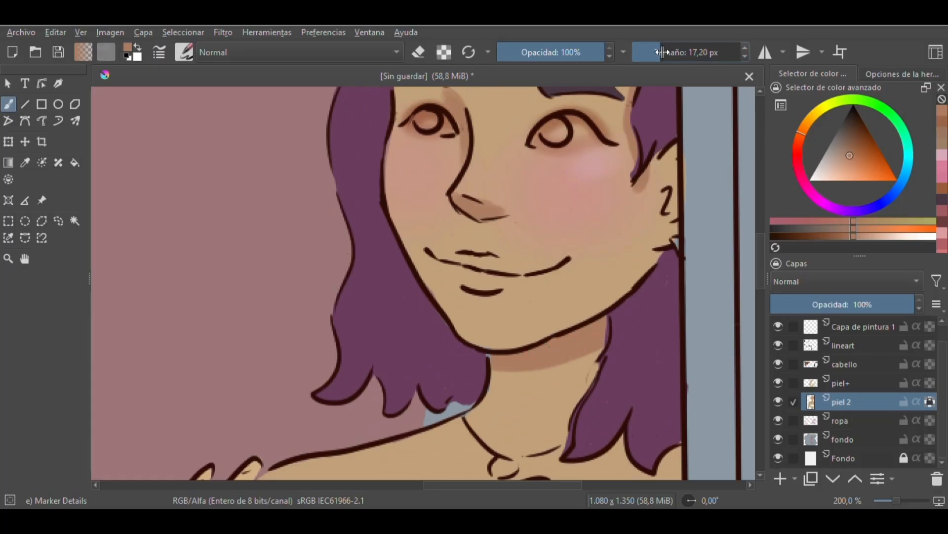
key("ctrl+minus")
left_click_drag(761, 241, 761, 256)
left_click(656, 52)
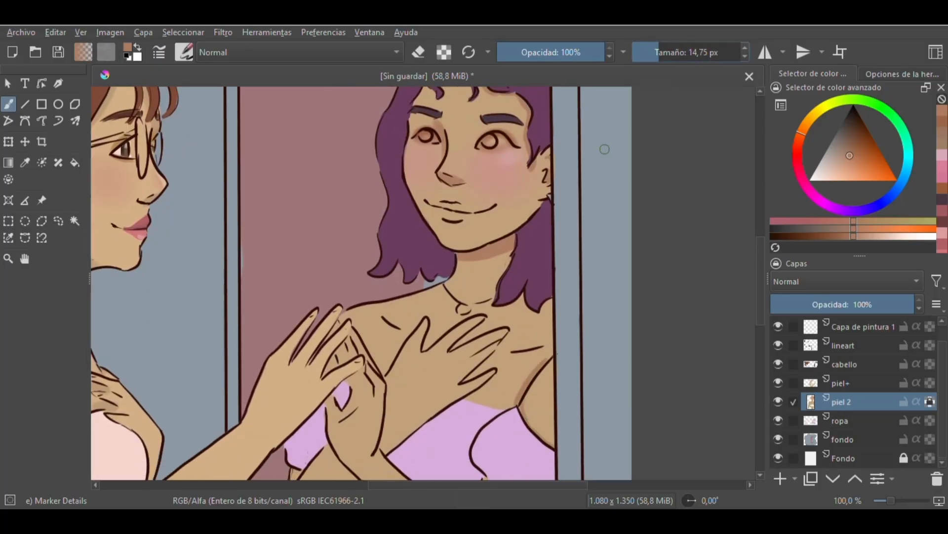
Step: Add shadows under the fingers on the chest and along the collarbones with the brush at 7.26 px
key("ctrl+plus")
left_click_drag(761, 259, 762, 276)
left_click(654, 51)
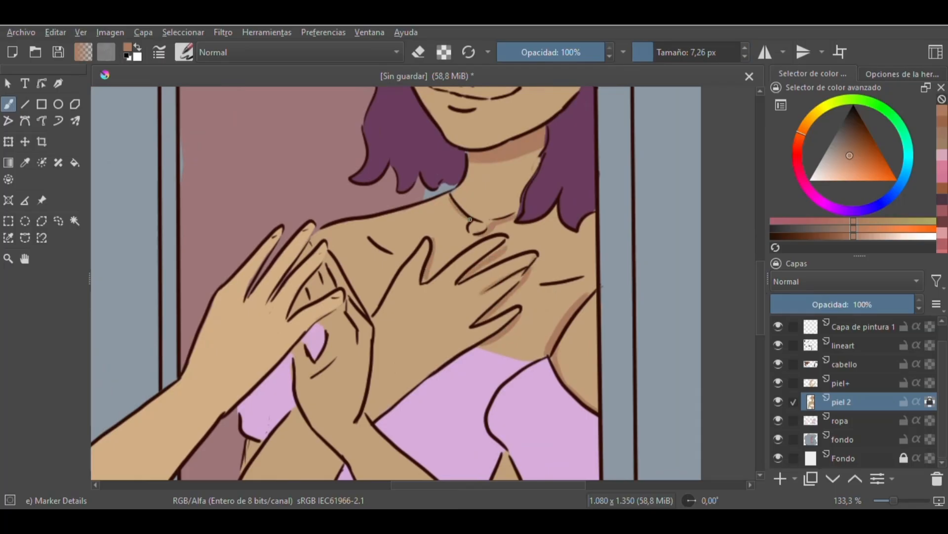
left_click_drag(551, 280, 588, 272)
Step: Shade the reflection's arm beside the raised hand with the brush at 13.61 px, undoing one stroke
left_click_drag(761, 265, 762, 296)
left_click(658, 52)
left_click_drag(379, 179, 379, 163)
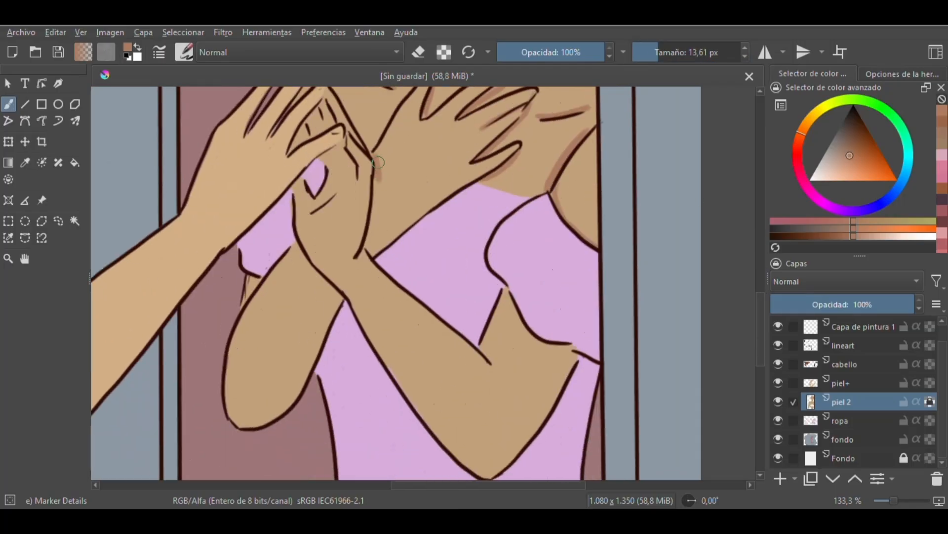
key("ctrl+z")
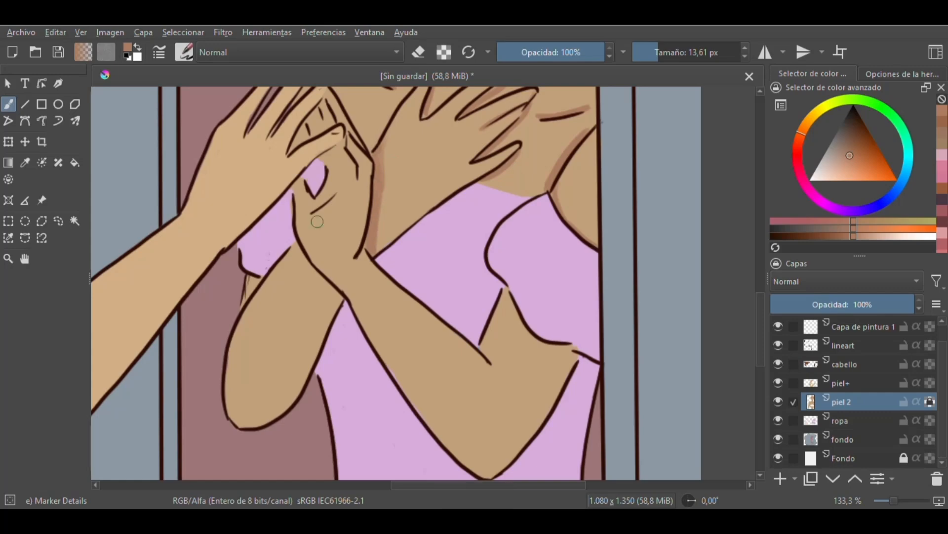
Step: Shade the reflection's lower forearm, the raised palm and the skin beside the dress's armhole
scroll(321, 308, "down", 2)
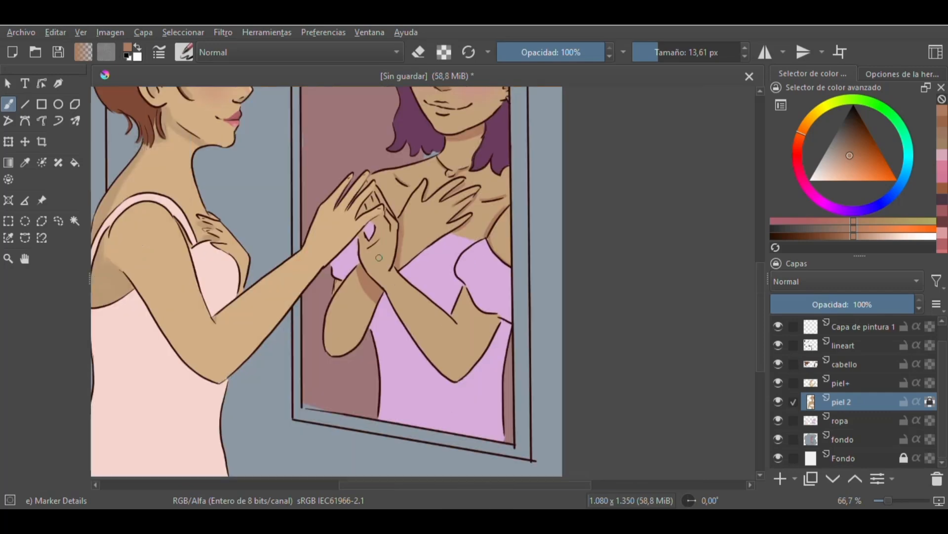
scroll(346, 308, "up", 1)
left_click_drag(340, 293, 328, 368)
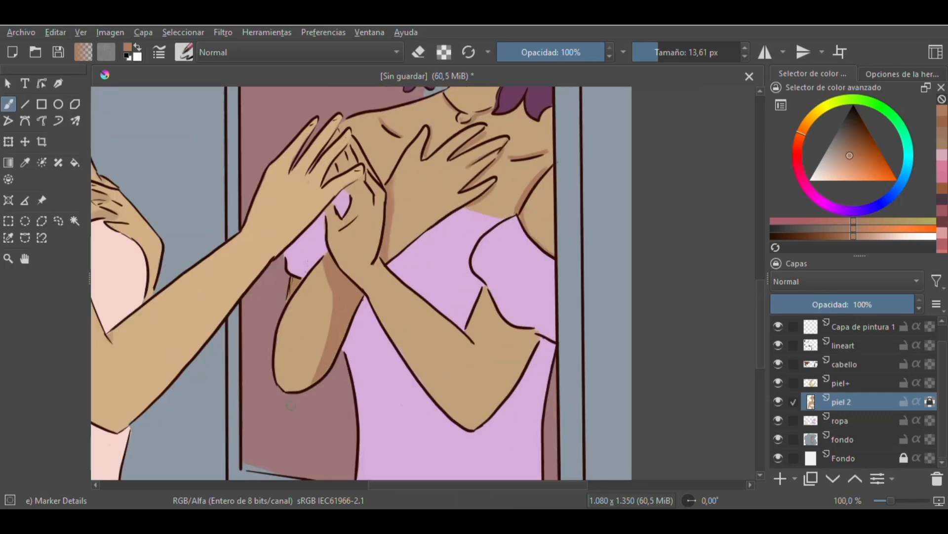
key("ctrl+plus")
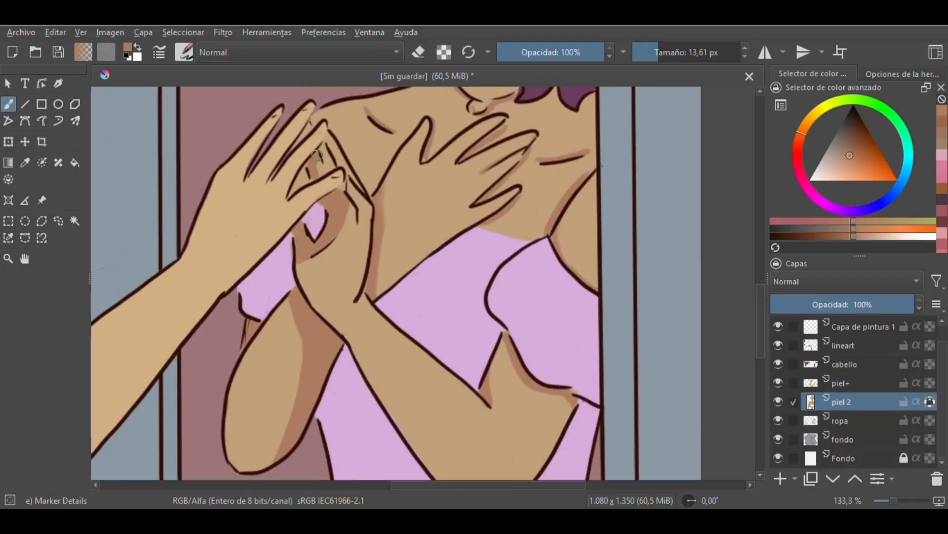
Step: Paint the whites of the reflection's eyes in pale pink with the brush at 8.01 px
key("minus")
key("minus")
key("minus")
key("plus")
key("plus")
key("plus")
key("plus")
left_click_drag(760, 306, 761, 245)
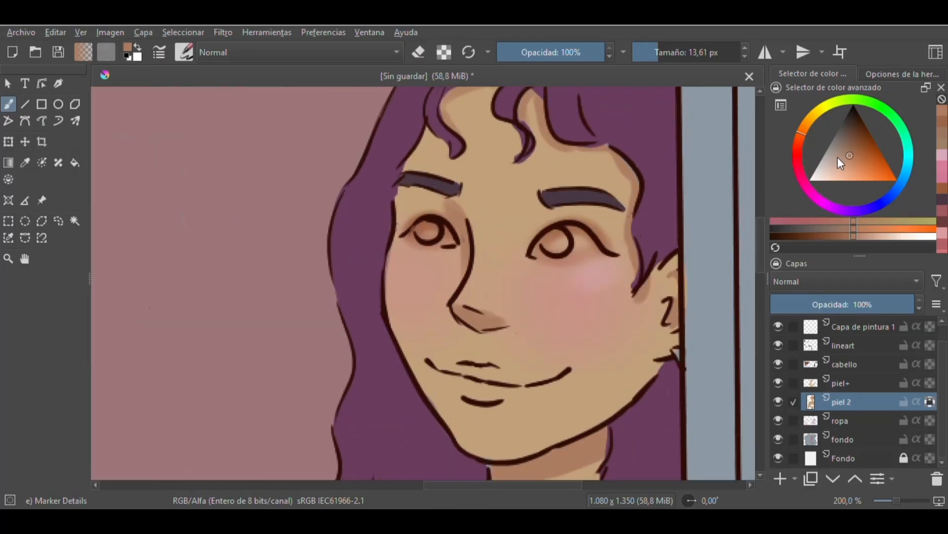
left_click(823, 176)
left_click(654, 52)
left_click_drag(543, 247, 588, 249)
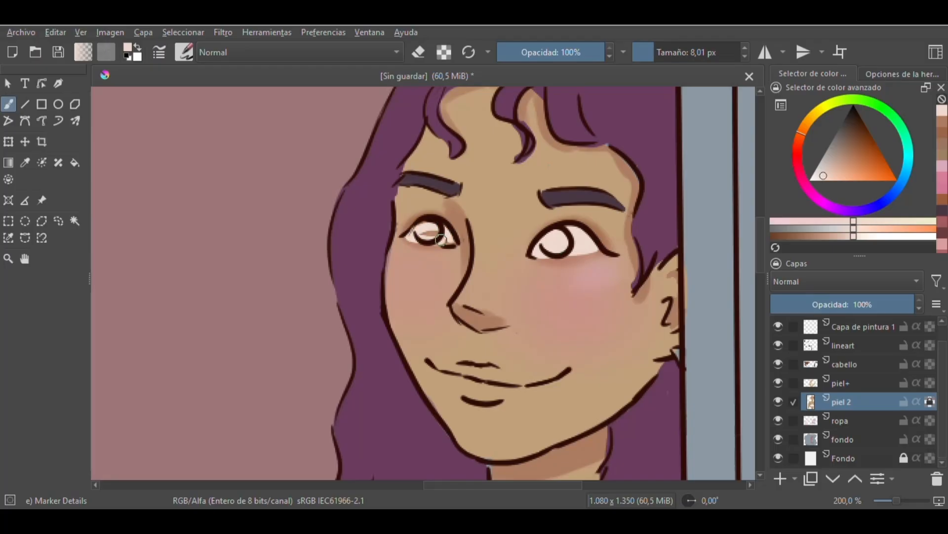
Step: Paint the reflection's irises brown and darken the pupils with a deeper brown
left_click_drag(853, 177, 856, 134)
left_click_drag(551, 244, 562, 239)
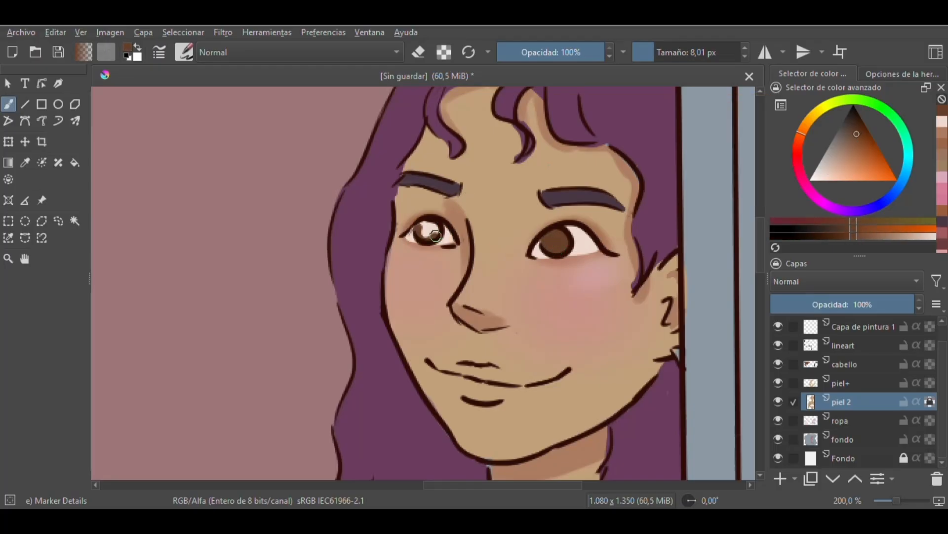
left_click(856, 122)
mouse_move(435, 235)
left_mouse_down()
mouse_move(426, 228)
mouse_move(435, 236)
left_mouse_up()
Step: Add pale pink light reflections to both of the reflection's irises
left_click(820, 175)
mouse_move(546, 236)
left_mouse_down()
mouse_move(565, 244)
mouse_move(556, 242)
left_mouse_up()
left_click_drag(423, 229, 426, 233)
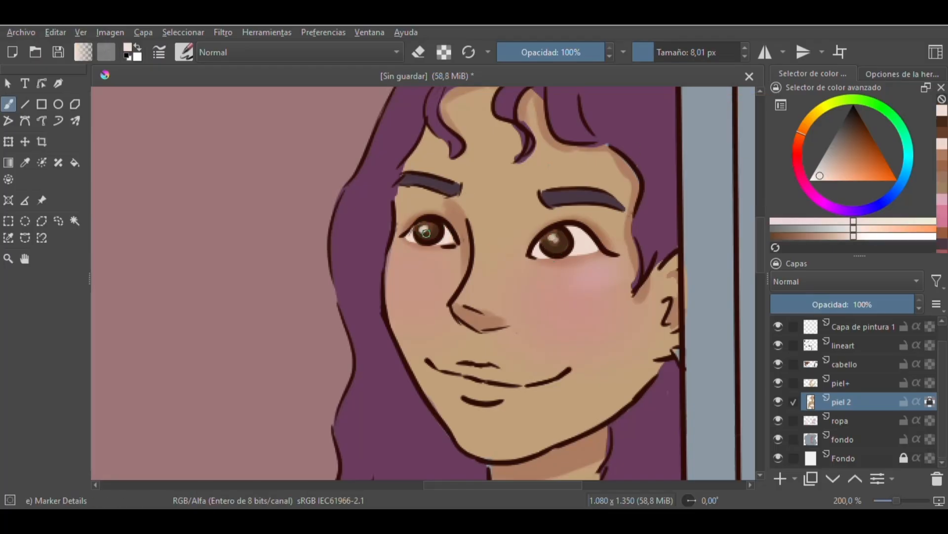
key("minus")
key("minus")
key("plus")
key("plus")
Step: Rotate the canvas to -30° and paint the reflection's lips in peach
key("6")
key("4")
key("4")
key("4")
left_click(851, 169)
left_click_drag(469, 277, 471, 276)
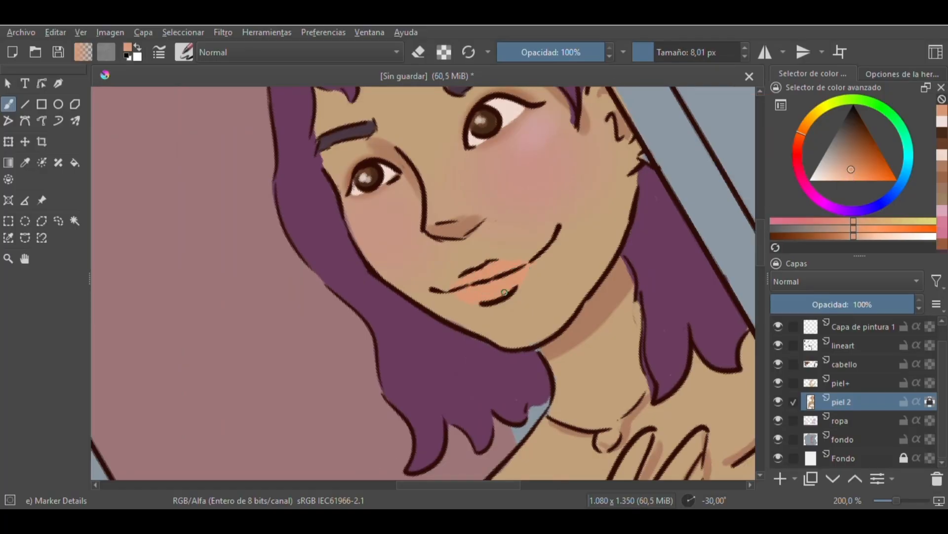
Step: Select the area of the reflection's lips and shade the upper lip in darker orange-brown at 4.21 px
key("plus")
mouse_move(465, 298)
left_mouse_down()
mouse_move(479, 267)
mouse_move(483, 275)
mouse_move(517, 265)
left_mouse_up()
left_click(861, 159)
left_click(9, 104)
left_click(858, 144)
left_click(650, 53)
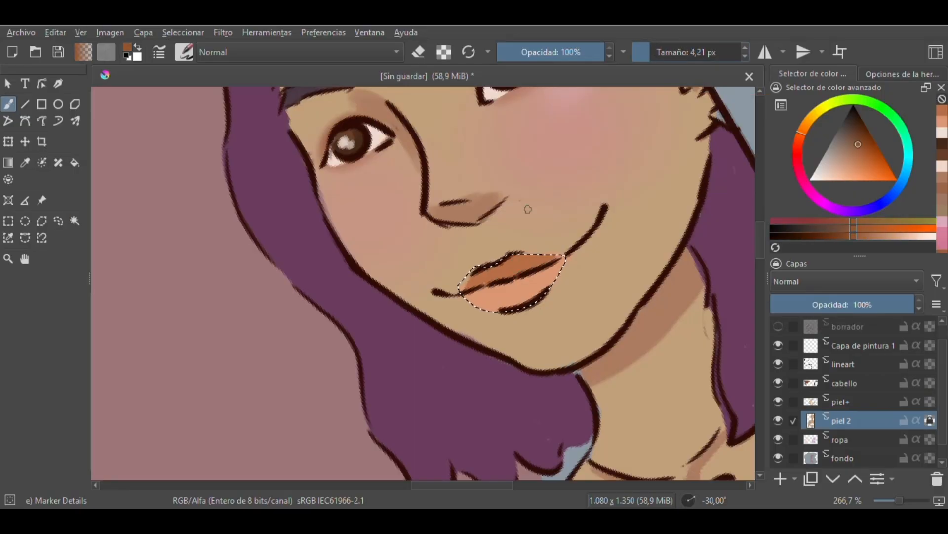
mouse_move(467, 287)
left_mouse_down()
mouse_move(525, 279)
mouse_move(474, 295)
mouse_move(529, 297)
left_mouse_up()
Step: Highlight the reflection's lips with pale pink at 5.30 px inside the selection, undoing one stroke
left_click(25, 163)
left_click(511, 295)
left_click(8, 104)
left_click(653, 52)
left_click(826, 170)
left_click(647, 52)
key("ctrl+z")
left_click(651, 52)
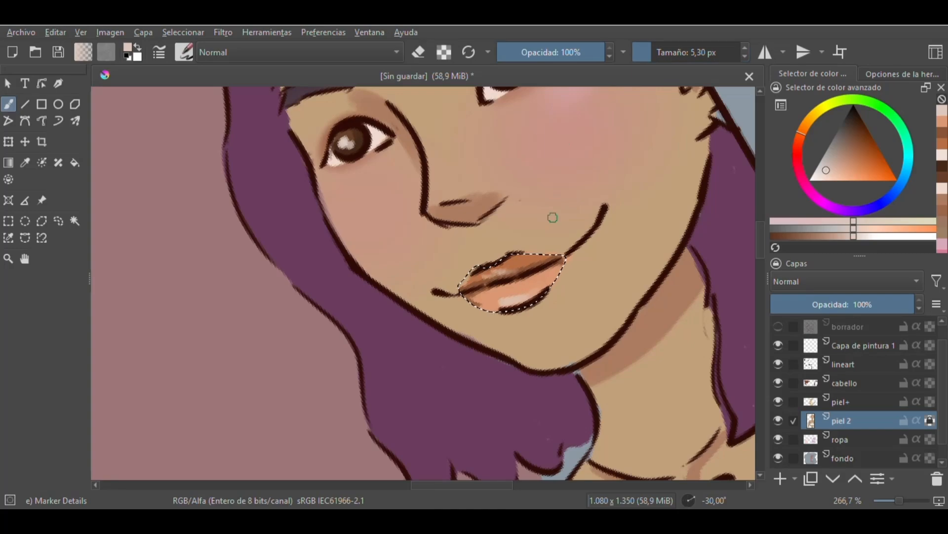
Step: Clear the selection around the lips and straighten the canvas
key("5")
key("1")
left_click_drag(761, 250, 760, 255)
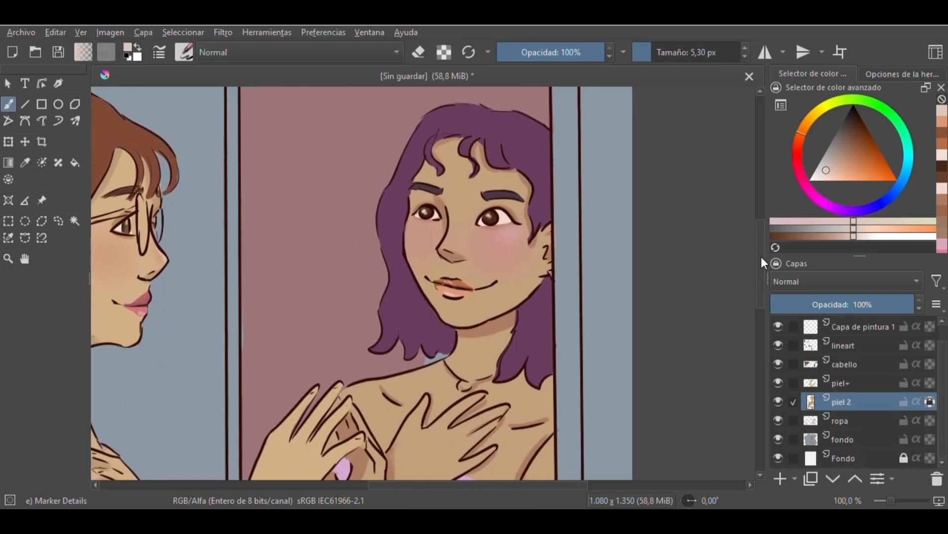
key("minus")
key("minus")
key("minus")
key("plus")
key("plus")
key("plus")
left_click_drag(521, 485, 405, 487)
Step: Activate the cabello layer, lock its alpha and choose the Bristles-3 Large Smooth brush
left_click(866, 363)
mouse_move(761, 230)
left_mouse_down()
mouse_move(762, 213)
mouse_move(762, 223)
left_mouse_up()
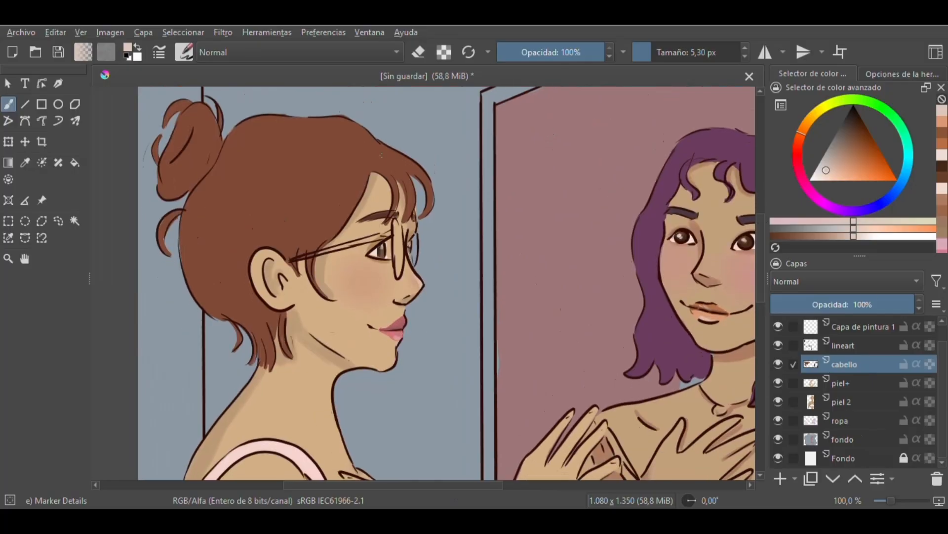
left_click(930, 364)
left_click_drag(485, 484, 472, 485)
left_click_drag(758, 252, 759, 235)
left_click(184, 51)
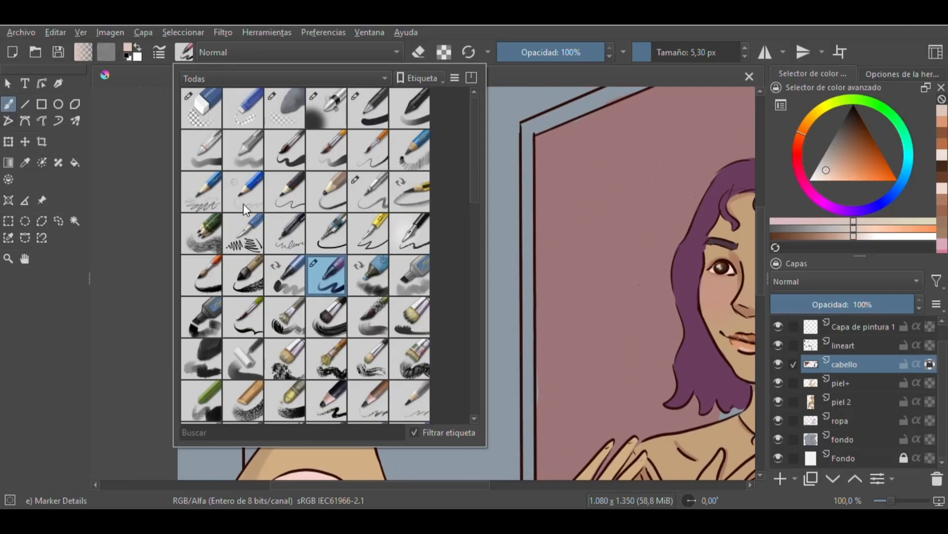
left_click(334, 319)
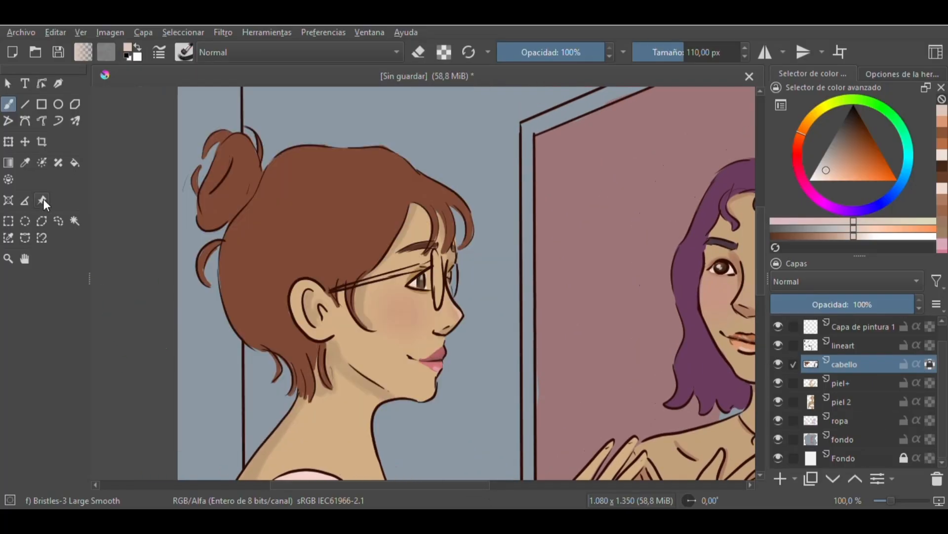
Step: Repaint the left figure's hair in a brighter reddish brown at 47.17 px, undoing a test stroke
left_click(25, 163)
left_click(285, 187)
left_click(9, 104)
left_click(862, 151)
left_click(672, 52)
left_click_drag(353, 191, 334, 213)
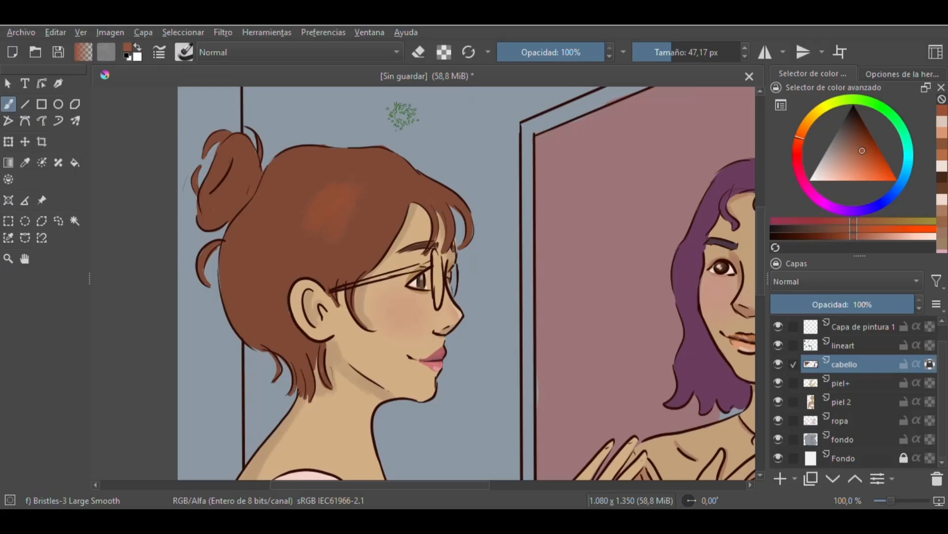
key("ctrl+z")
mouse_move(401, 197)
left_mouse_down()
mouse_move(351, 261)
mouse_move(388, 191)
mouse_move(394, 206)
mouse_move(358, 297)
mouse_move(339, 271)
mouse_move(355, 213)
mouse_move(394, 183)
mouse_move(315, 238)
mouse_move(289, 238)
mouse_move(325, 175)
mouse_move(286, 182)
left_mouse_up()
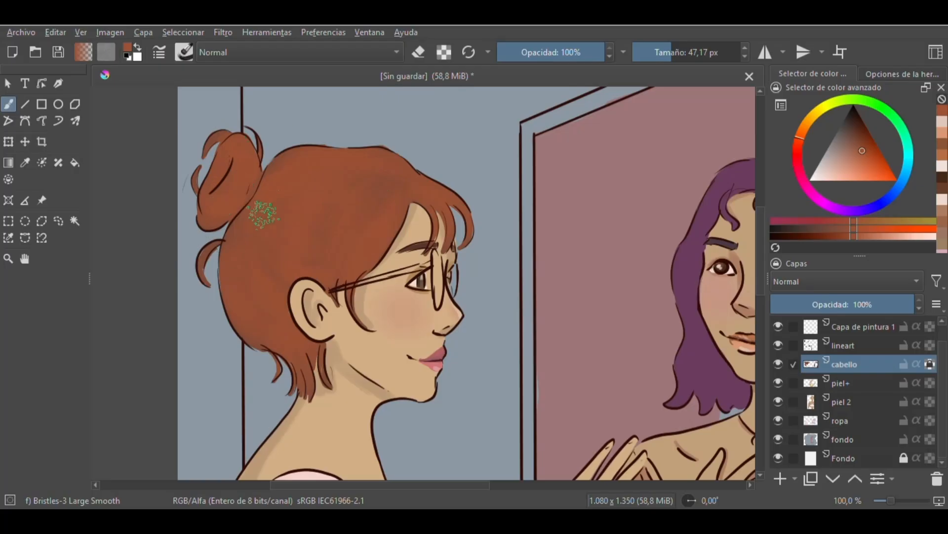
Step: Shade the crown and back of the left figure's hair with a darker reddish brown, undoing one stroke
left_click(863, 139)
left_click_drag(862, 139, 860, 133)
mouse_move(247, 208)
left_mouse_down()
mouse_move(247, 231)
mouse_move(269, 195)
mouse_move(313, 170)
left_mouse_up()
key("ctrl+z")
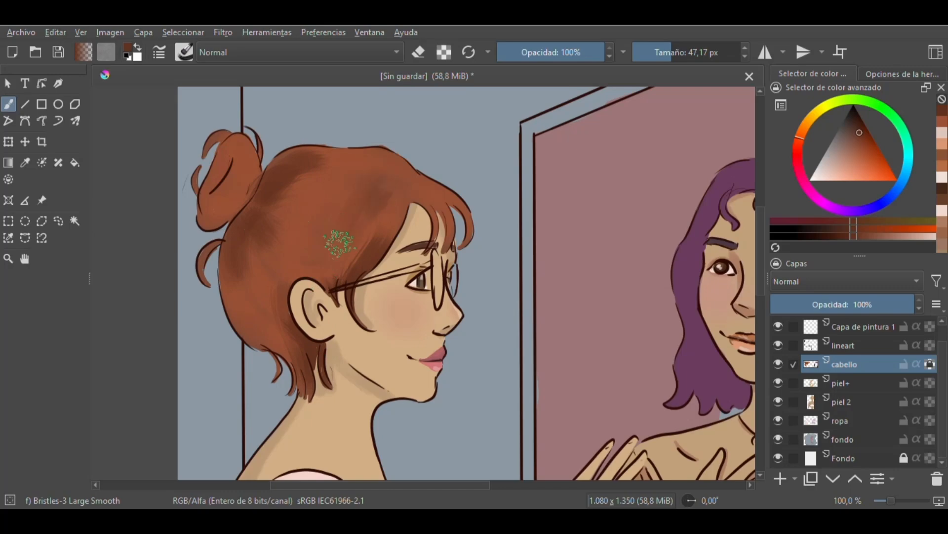
left_click_drag(306, 216, 250, 194)
left_click_drag(245, 268, 258, 331)
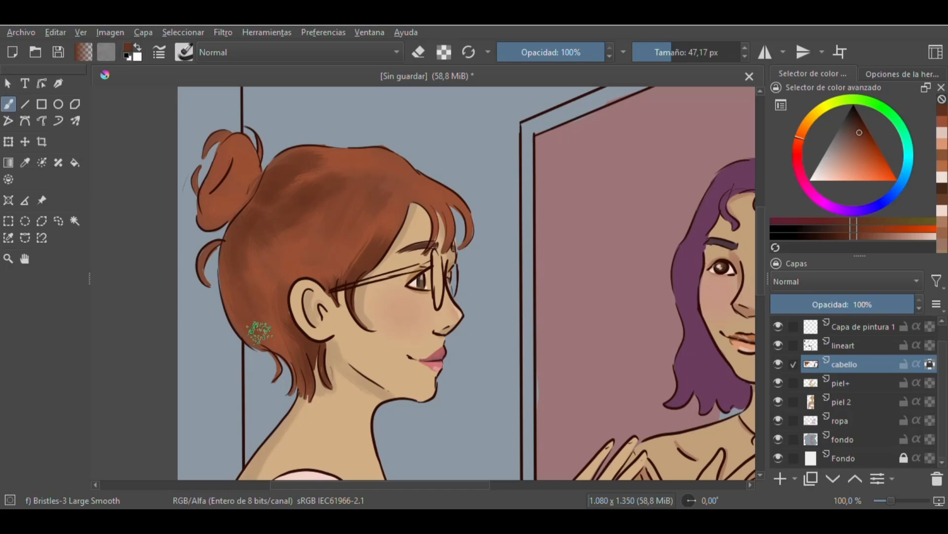
Step: Extend the dark reddish-brown shading over the side, bun base and front of the left figure's hair
mouse_move(300, 285)
left_mouse_down()
mouse_move(342, 259)
mouse_move(299, 238)
mouse_move(378, 208)
mouse_move(313, 242)
mouse_move(337, 241)
mouse_move(254, 244)
mouse_move(331, 251)
mouse_move(267, 225)
mouse_move(344, 200)
mouse_move(287, 191)
mouse_move(391, 177)
mouse_move(329, 287)
mouse_move(291, 169)
mouse_move(241, 232)
mouse_move(242, 306)
mouse_move(304, 328)
mouse_move(301, 351)
mouse_move(263, 235)
mouse_move(289, 226)
left_mouse_up()
mouse_move(241, 177)
left_mouse_down()
mouse_move(243, 169)
mouse_move(210, 203)
mouse_move(244, 200)
left_mouse_up()
mouse_move(380, 167)
left_mouse_down()
mouse_move(413, 186)
mouse_move(425, 208)
mouse_move(405, 176)
mouse_move(398, 202)
left_mouse_up()
Step: Deepen the crown, temple, nape and bun of the left figure's hair with an even darker reddish brown
left_click(858, 124)
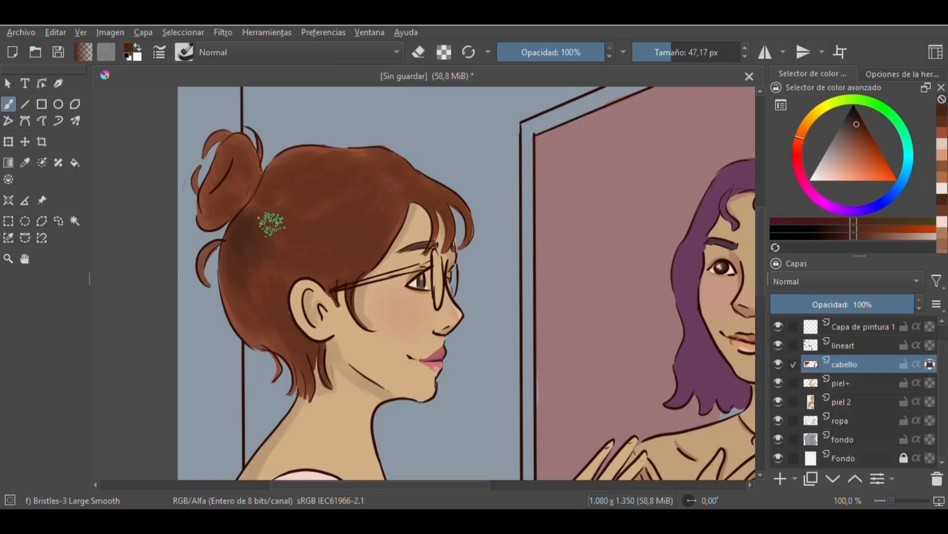
mouse_move(280, 187)
left_mouse_down()
mouse_move(338, 158)
mouse_move(385, 187)
mouse_move(290, 220)
mouse_move(312, 239)
left_mouse_up()
left_click_drag(402, 186, 390, 183)
mouse_move(352, 260)
left_mouse_down()
mouse_move(360, 268)
mouse_move(337, 250)
left_mouse_up()
mouse_move(231, 277)
left_mouse_down()
mouse_move(284, 307)
mouse_move(304, 378)
left_mouse_up()
mouse_move(208, 199)
left_mouse_down()
mouse_move(230, 193)
mouse_move(237, 148)
left_mouse_up()
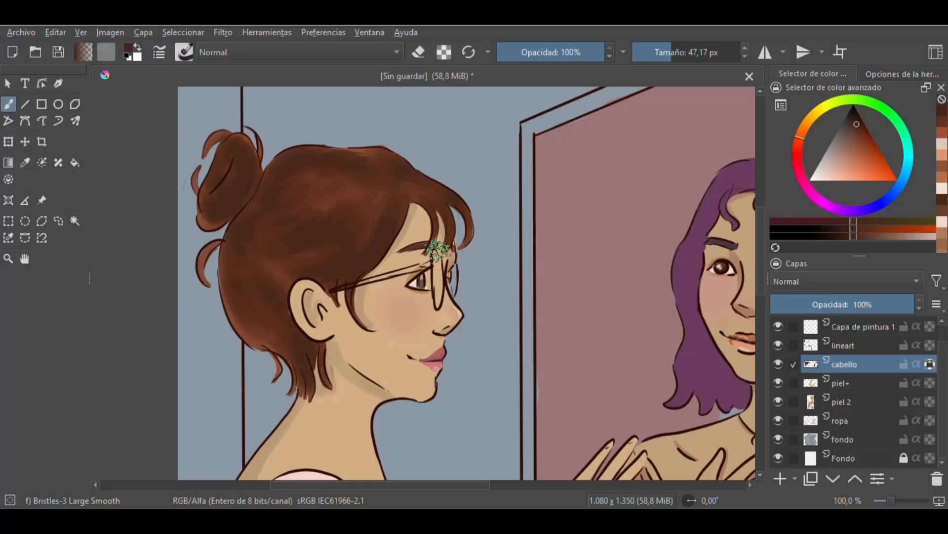
Step: Choose the Basic-1 brush, activate the lineart layer and lock its alpha, undoing a test stroke
left_click(183, 51)
left_click(368, 108)
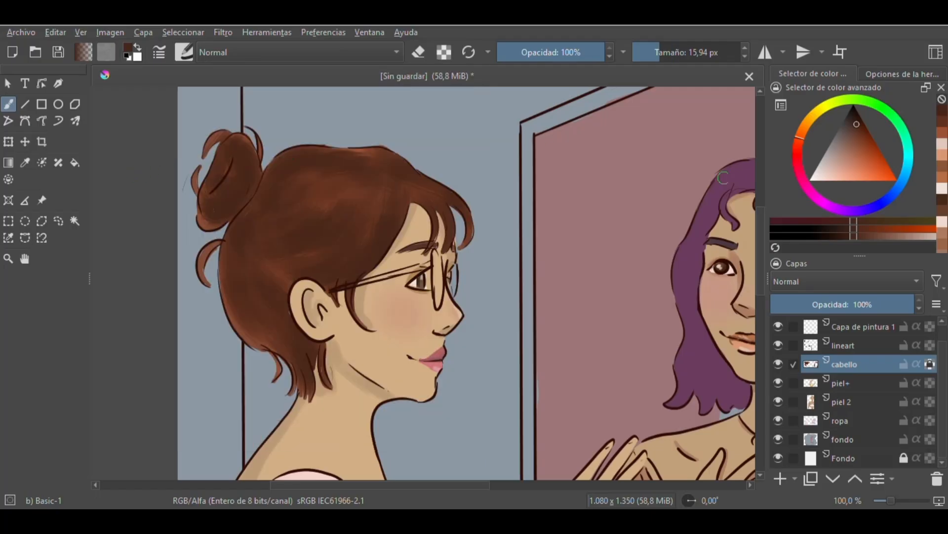
left_click(857, 349)
left_click(497, 360)
key("ctrl+z")
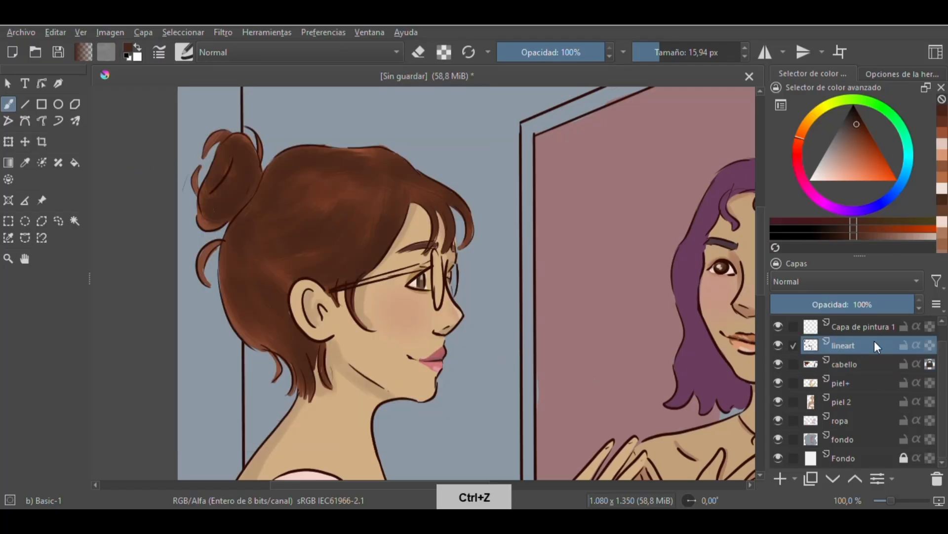
left_click(930, 345)
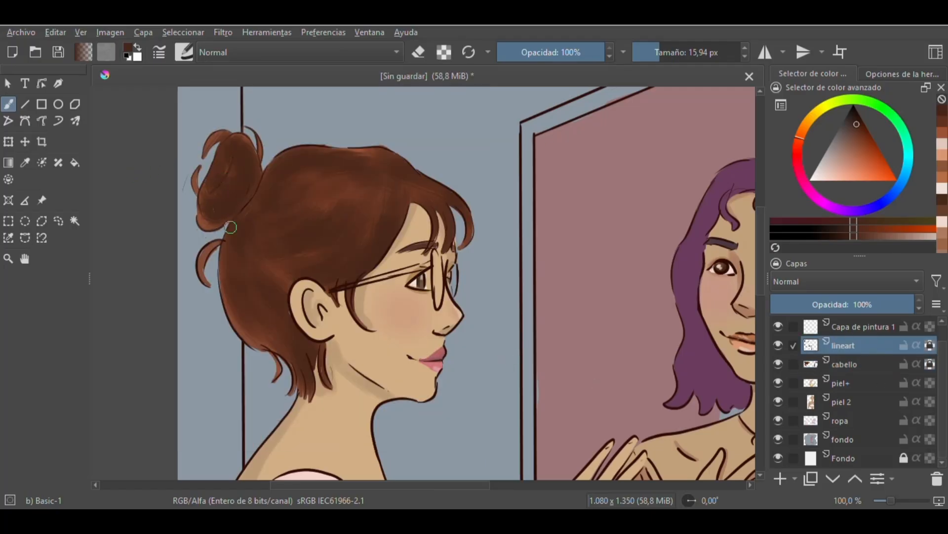
Step: Recolour the outlines of the left figure's hair in dark brown at 15.94 px
mouse_move(211, 242)
left_mouse_down()
mouse_move(262, 349)
mouse_move(311, 395)
mouse_move(322, 357)
left_mouse_up()
mouse_move(341, 303)
left_mouse_down()
mouse_move(347, 295)
mouse_move(368, 326)
left_mouse_up()
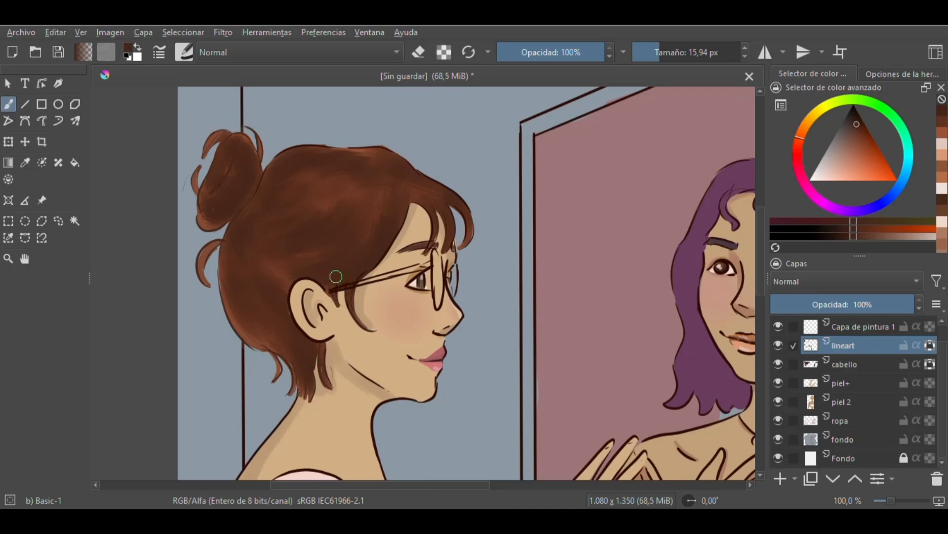
key("plus")
mouse_move(232, 111)
left_mouse_down()
mouse_move(287, 101)
mouse_move(433, 129)
mouse_move(470, 164)
mouse_move(483, 213)
left_mouse_up()
key("minus")
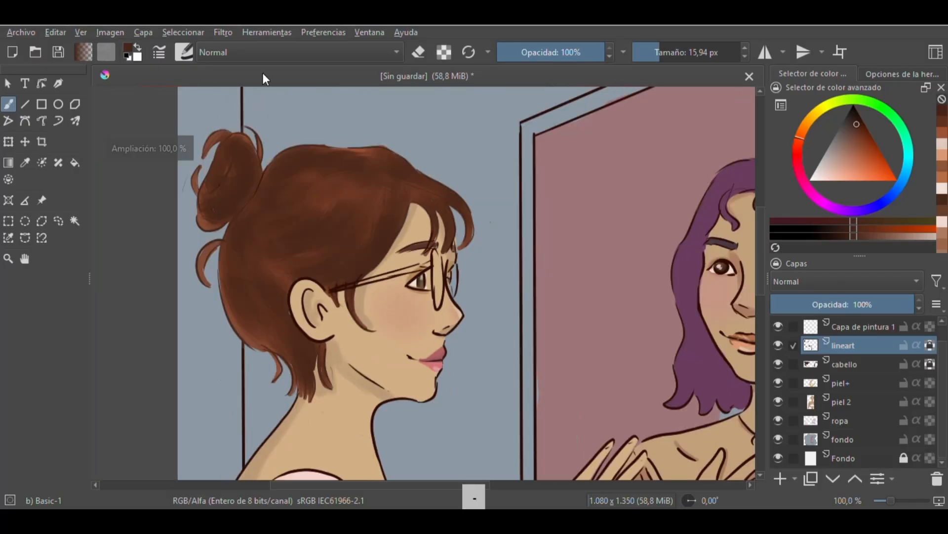
Step: Switch to Pencil-4 Soft, unlock the alpha of lineart and cabello, and sample dark brown on the cabello layer, undoing a test stroke
key("F6")
left_click(370, 195)
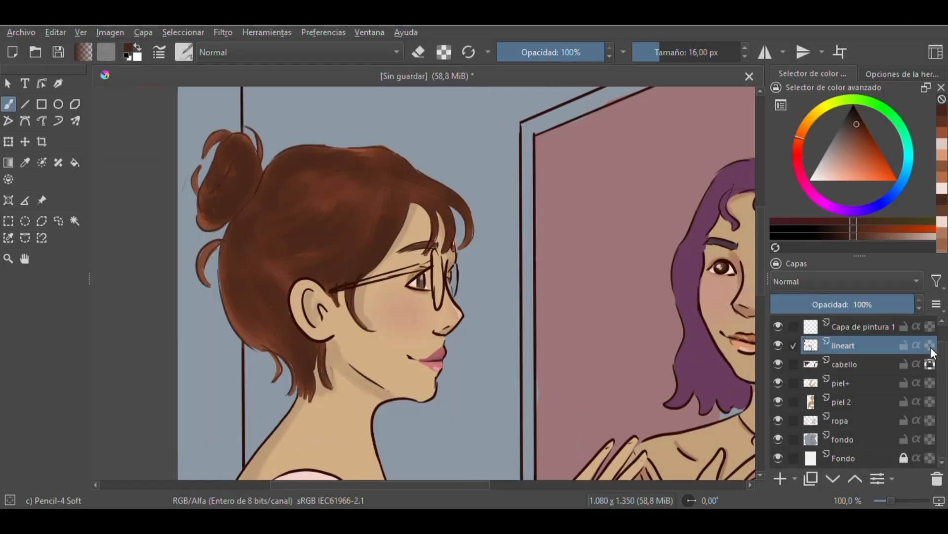
left_click(906, 367)
left_click(433, 180, "ctrl")
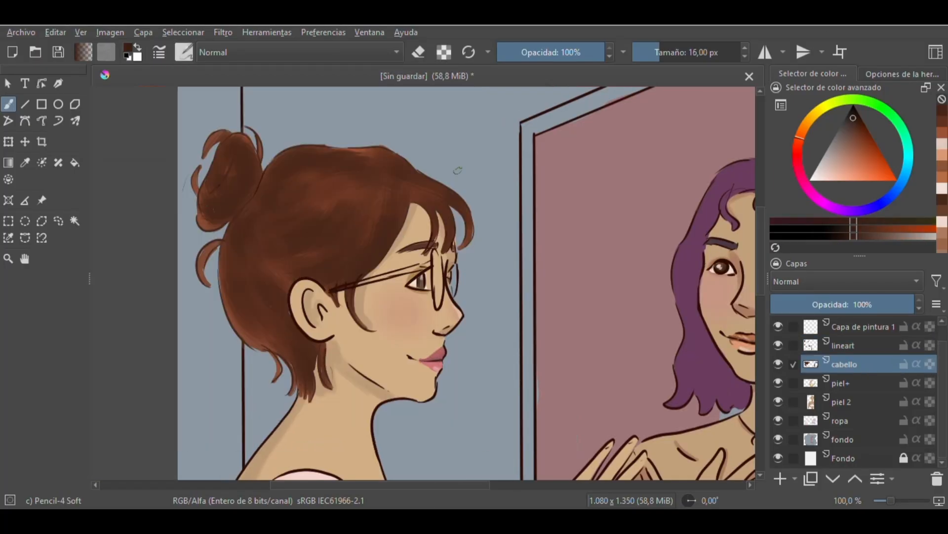
mouse_move(408, 183)
left_mouse_down()
mouse_move(387, 187)
mouse_move(392, 257)
left_mouse_up()
key("ctrl+z")
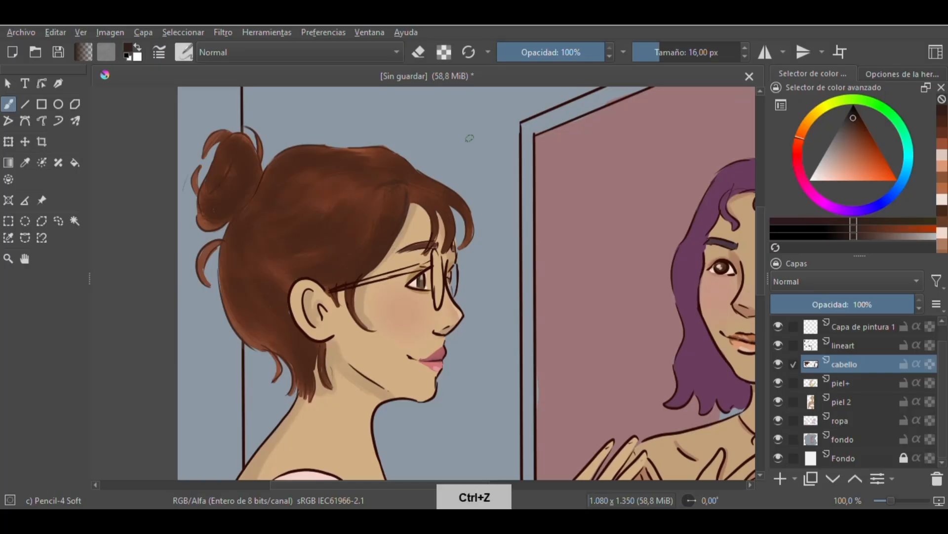
Step: Draw fine dark strands in and around the left figure's hair at 6.56 px, undoing the first strokes
left_click(653, 49)
left_click_drag(413, 203, 396, 249)
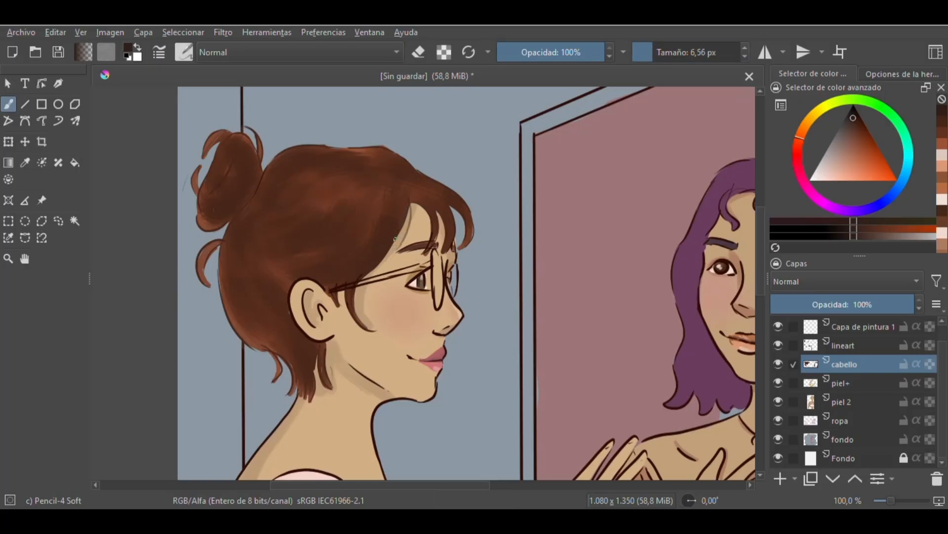
key("ctrl+z")
key("ctrl+z")
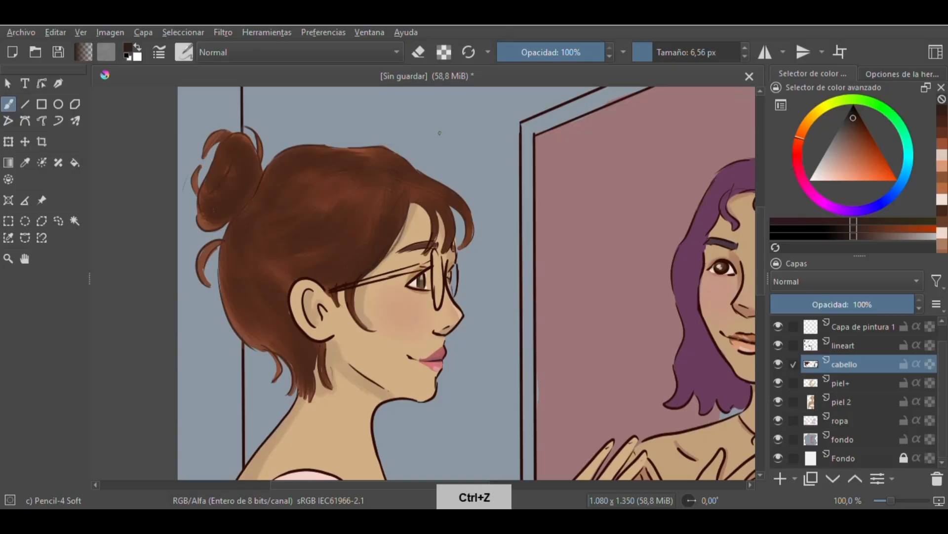
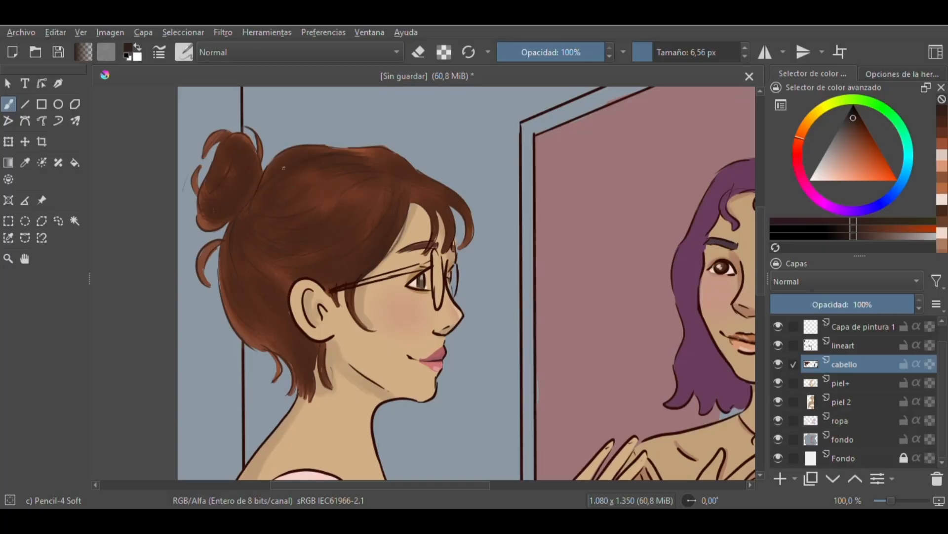
left_click_drag(215, 280, 262, 348)
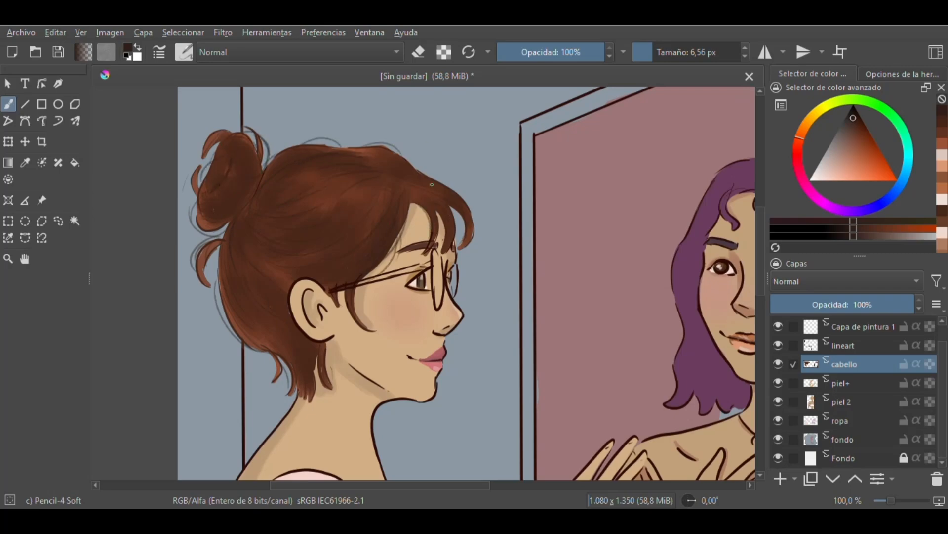
Step: Add reddish-brown loose strands and light peach highlight lines to the left figure's hair, undoing two strokes
left_click(865, 138)
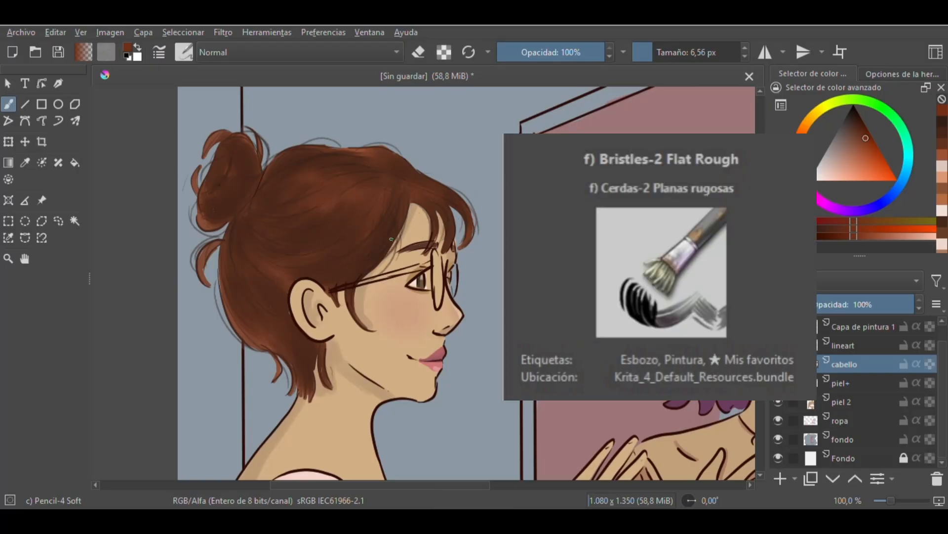
left_click_drag(327, 355, 332, 379)
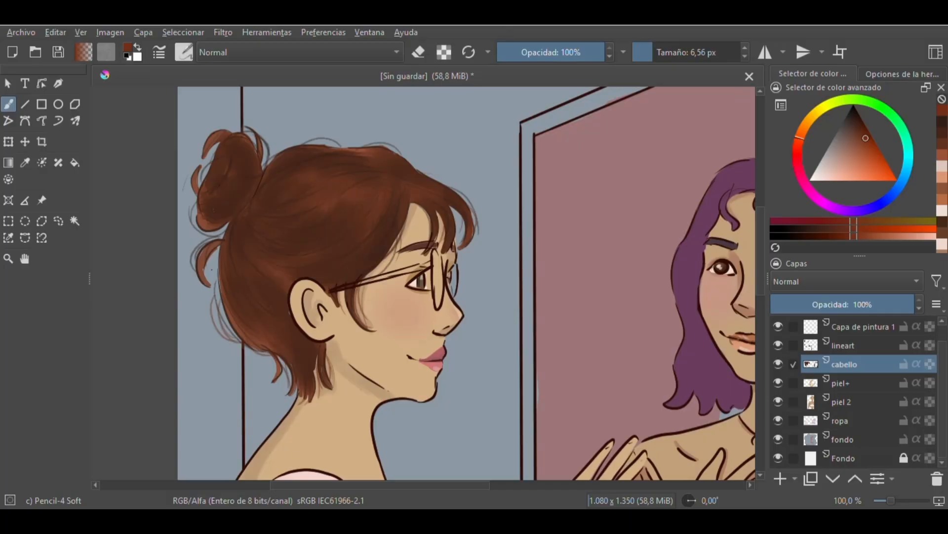
left_click(847, 162)
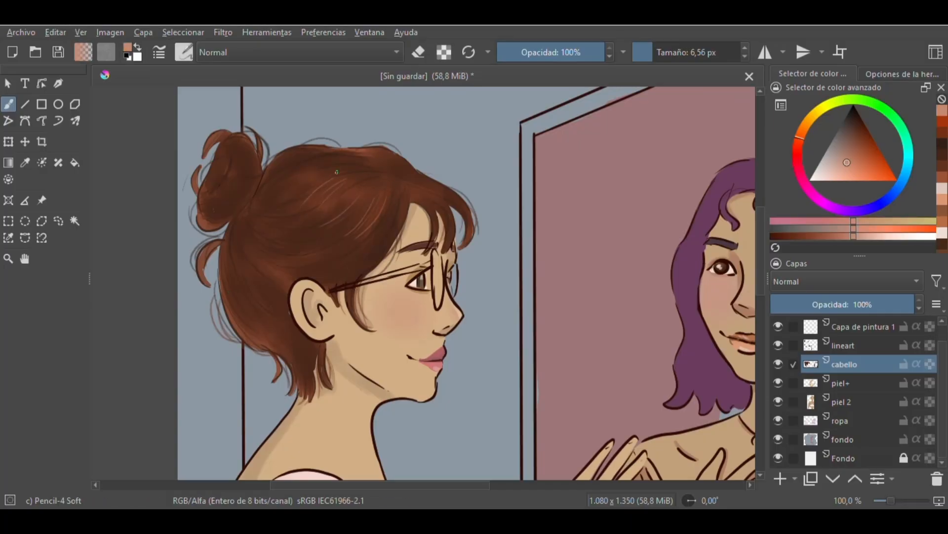
key("ctrl+z")
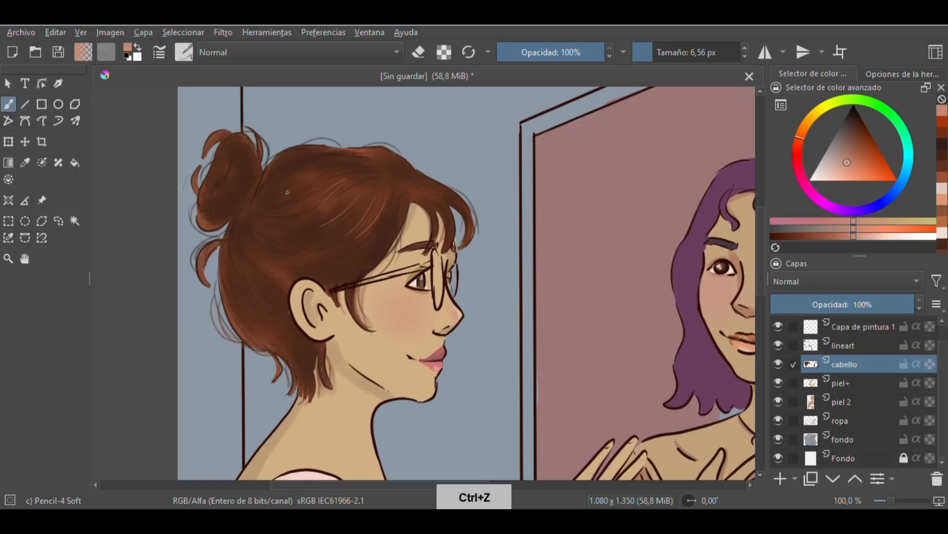
key("ctrl+z")
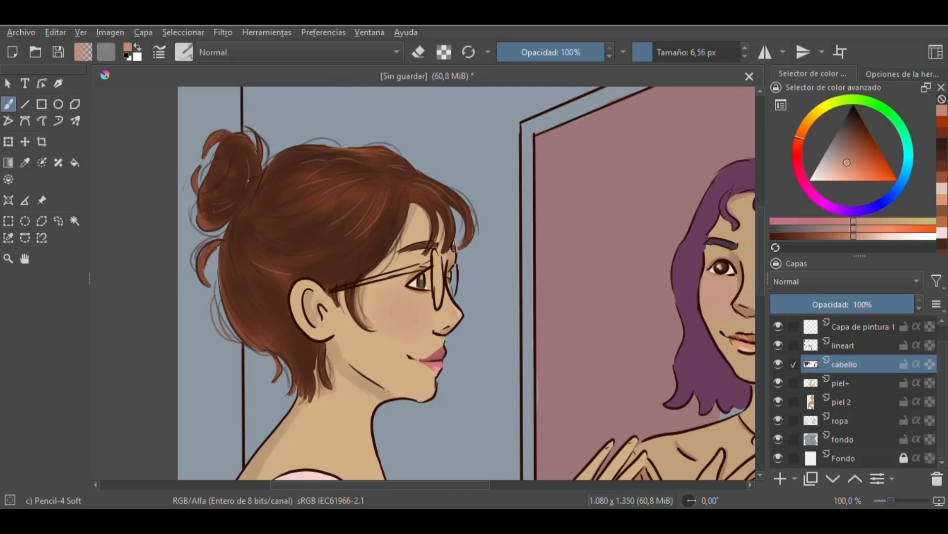
Step: Darken the left figure's bun and the hair beside it with dark brown strokes at 13.61 px
left_click(854, 130)
left_click(658, 52)
left_click_drag(216, 186, 227, 168)
left_click(853, 120)
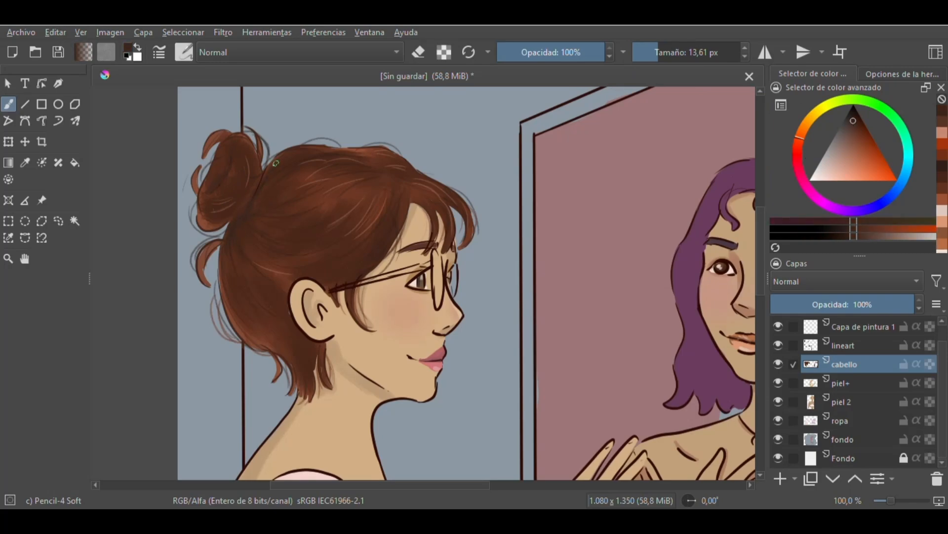
Step: Bring the mirror reflection into view, lock the cabello layer's alpha and switch to the Bristles-3 Large Smooth brush
key("ctrl+minus")
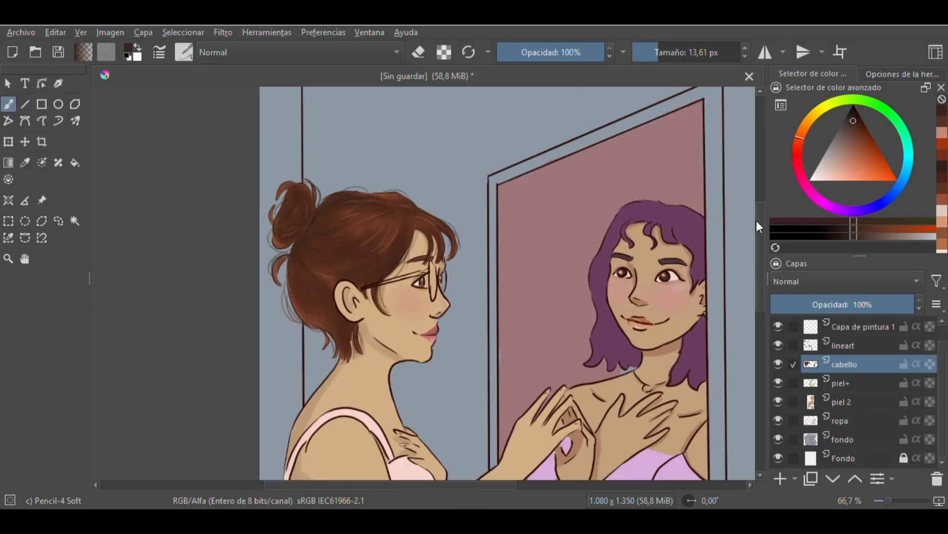
mouse_move(758, 221)
left_mouse_down()
mouse_move(761, 245)
mouse_move(760, 225)
left_mouse_up()
left_click_drag(447, 487, 557, 490)
key("plus")
left_click(183, 52)
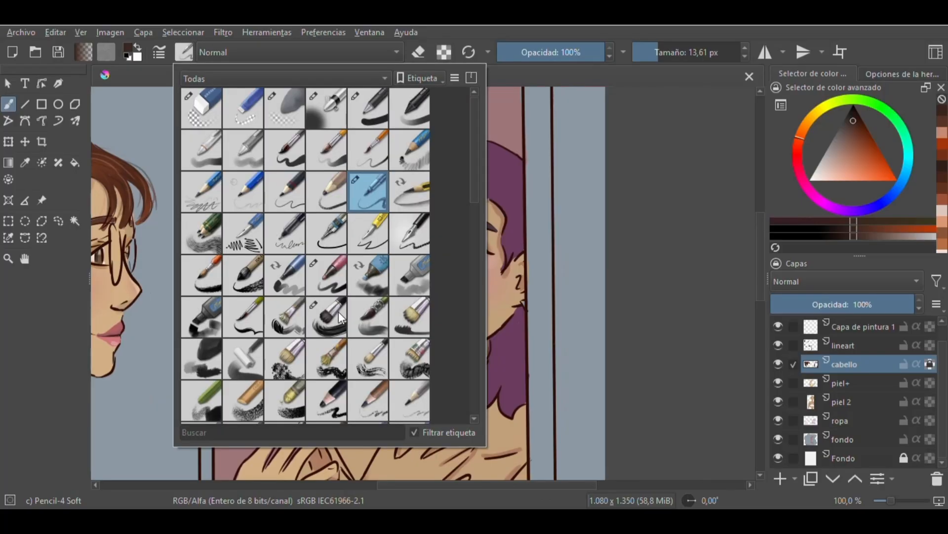
left_click(368, 191)
Step: Sample the reflection's purple hair colour, darken it and shade the hair with it at 47.17 px
left_click(449, 137, "ctrl")
left_click(852, 127)
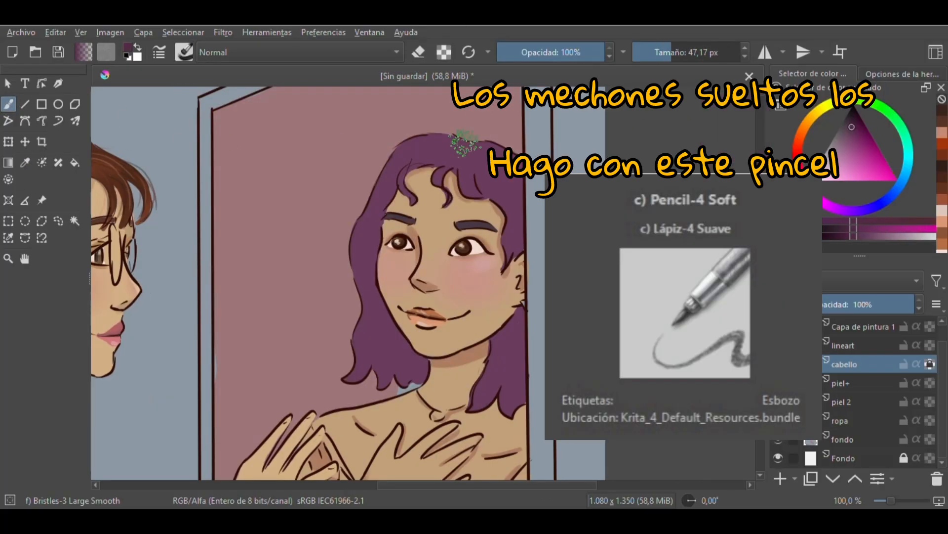
mouse_move(460, 144)
left_mouse_down()
mouse_move(431, 164)
mouse_move(428, 147)
mouse_move(386, 209)
mouse_move(369, 251)
mouse_move(397, 238)
mouse_move(367, 271)
left_mouse_up()
mouse_move(395, 238)
left_mouse_down()
mouse_move(362, 283)
mouse_move(391, 380)
left_mouse_up()
mouse_move(450, 148)
left_mouse_down()
mouse_move(485, 159)
mouse_move(513, 316)
mouse_move(498, 370)
left_mouse_up()
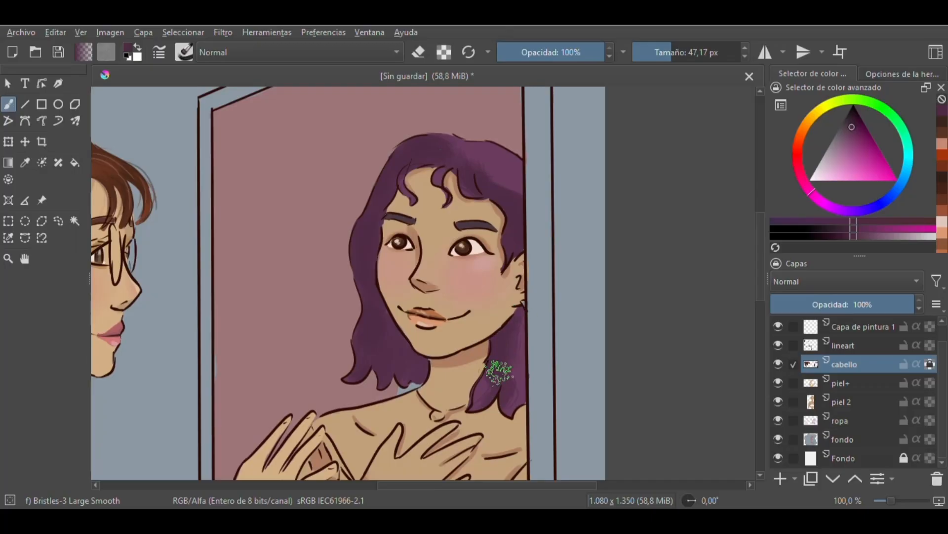
Step: Deepen the crown, sides and ends of the reflection's hair with a still darker purple
left_click(852, 119)
mouse_move(457, 165)
left_mouse_down()
mouse_move(481, 151)
mouse_move(481, 182)
mouse_move(404, 157)
mouse_move(408, 199)
left_mouse_up()
left_click_drag(452, 144, 513, 184)
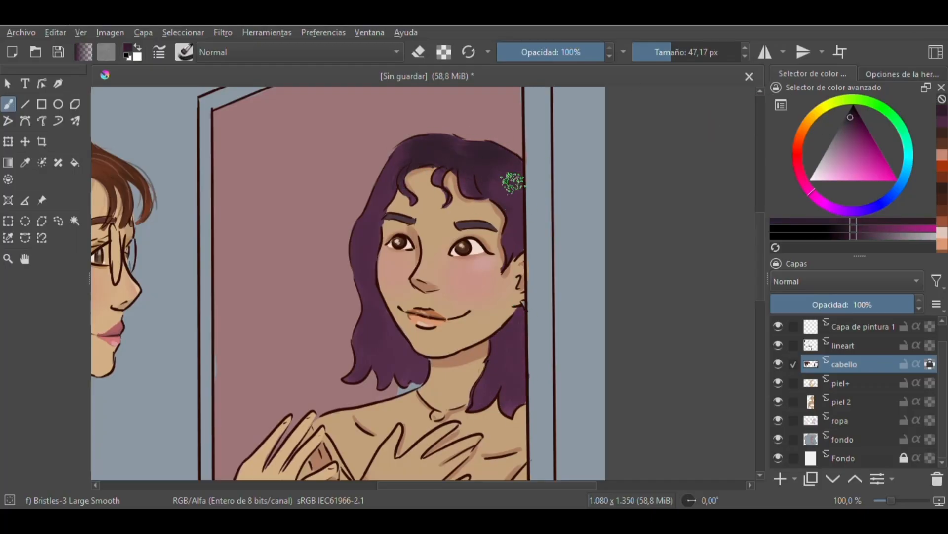
left_click_drag(387, 225, 407, 277)
left_click_drag(406, 201, 413, 371)
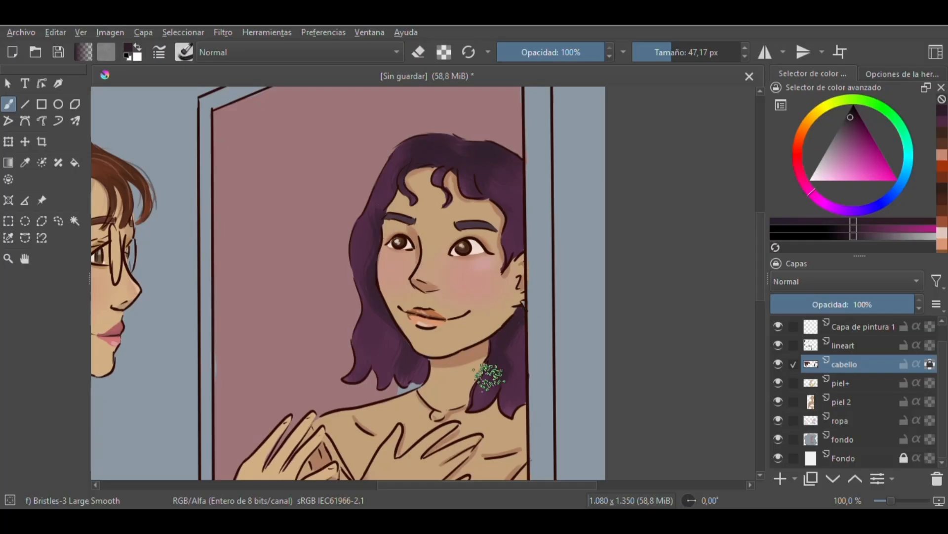
Step: Activate the lineart layer, lock its alpha, and pick the Basic-1 brush with a dark purple
left_click(860, 345)
left_click(931, 345)
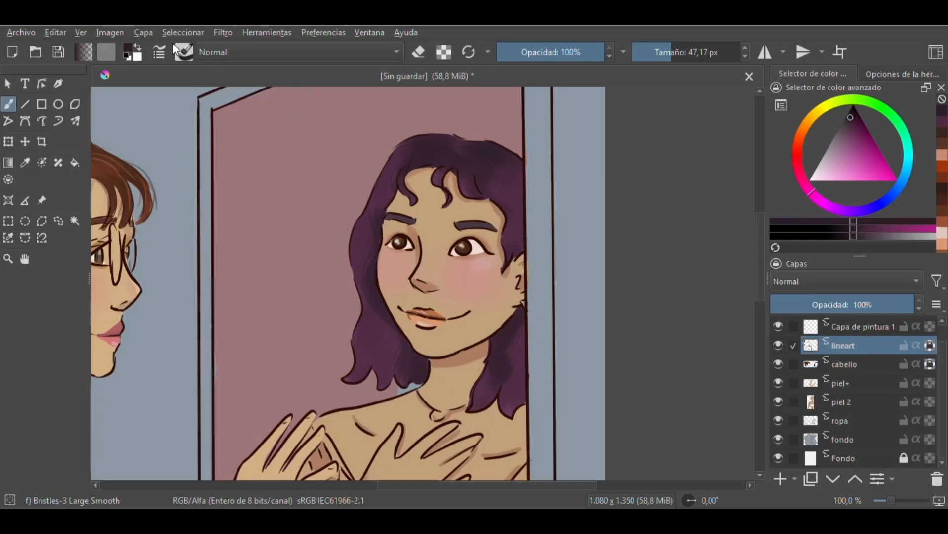
left_click(182, 50)
left_click(368, 105)
left_click(651, 123)
left_click(853, 120)
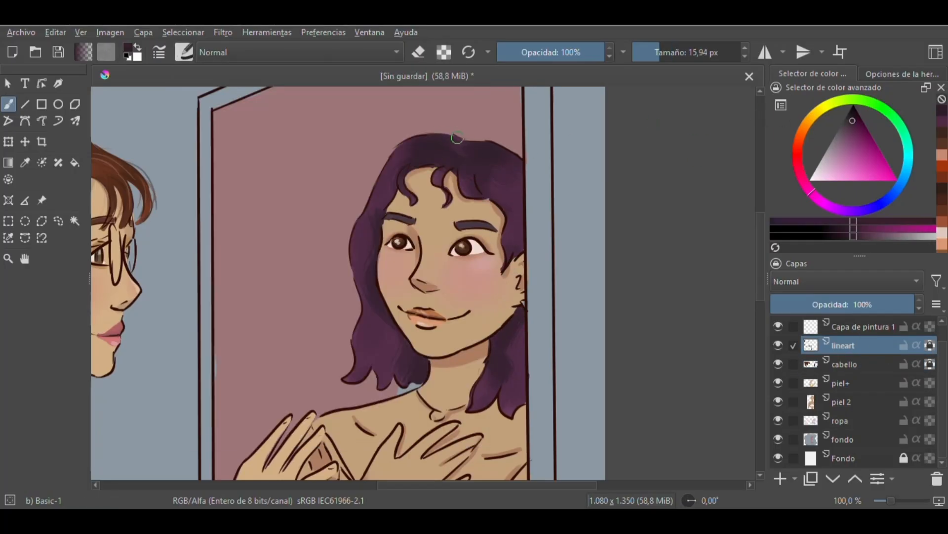
Step: Recolour the outlines of the reflection's hair ends, fringe and crown in dark purple at 15.94 px
left_click_drag(363, 377, 405, 381)
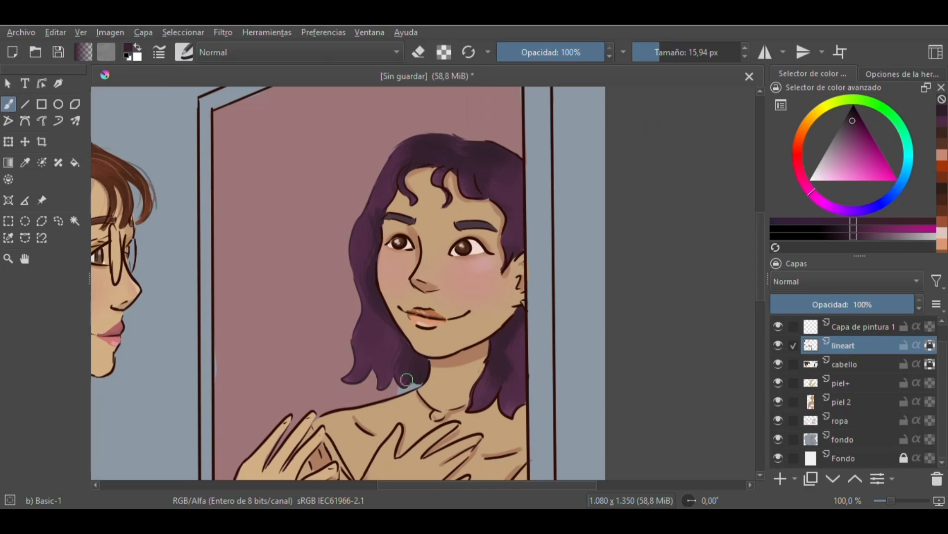
left_click_drag(468, 411, 517, 404)
mouse_move(503, 265)
left_mouse_down()
mouse_move(484, 195)
mouse_move(459, 178)
left_mouse_up()
mouse_move(451, 173)
left_mouse_down()
mouse_move(447, 192)
mouse_move(437, 170)
left_mouse_up()
left_click_drag(411, 170, 403, 187)
left_click_drag(519, 158, 487, 139)
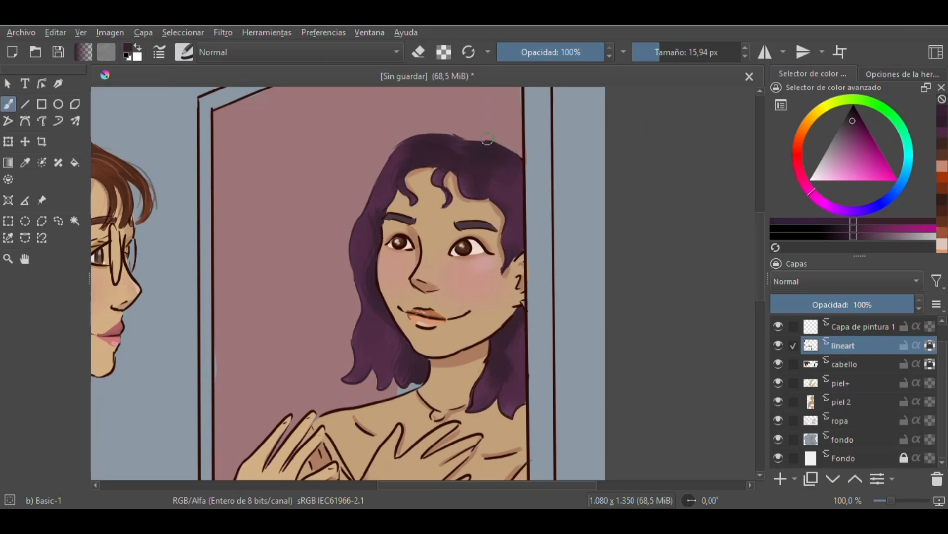
Step: Return to the cabello layer, choose Pencil-4 Soft, sample the reflection's hair colour and unlock the layer's alpha
left_click(879, 364)
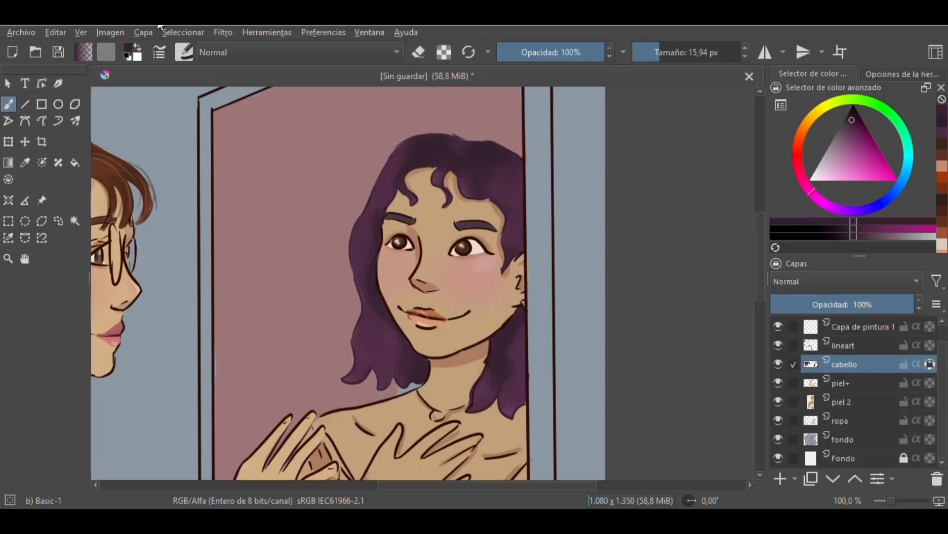
left_click(190, 54)
left_click(369, 189)
key("ctrl+plus")
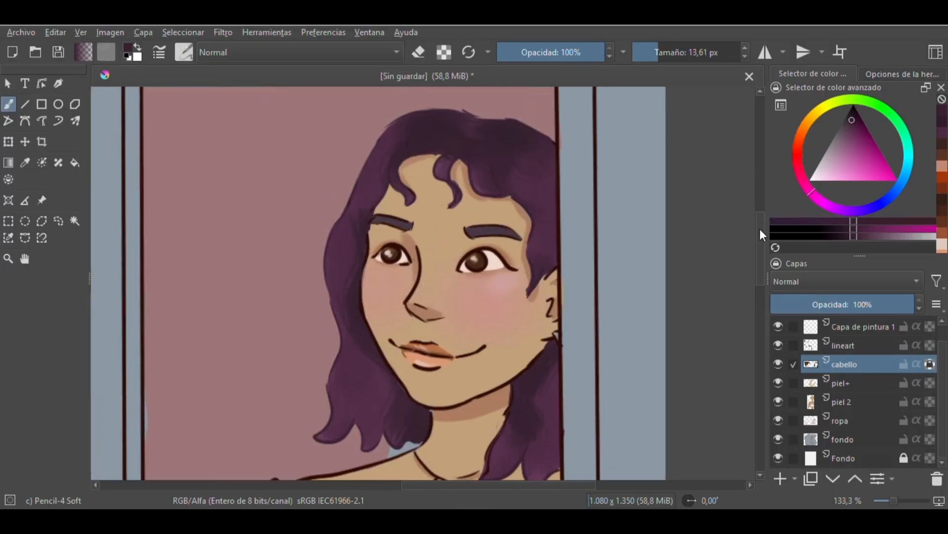
left_click_drag(760, 230, 760, 228)
left_click(420, 152, "ctrl")
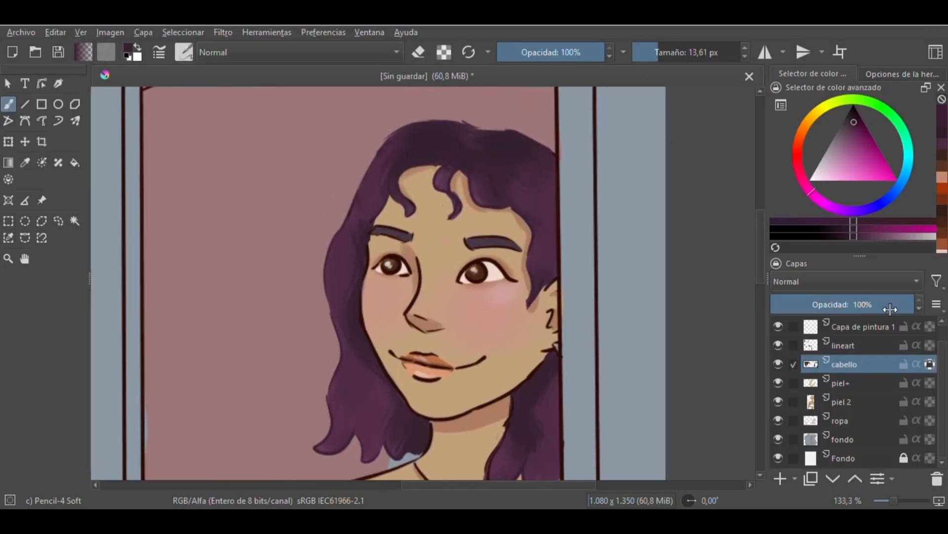
left_click(929, 364)
Step: Draw fine loose purple strands around the reflection's hair and fringe at 6.56 px, undoing a first thicker stroke
left_click_drag(377, 156, 354, 188)
key("ctrl+z")
key("ctrl+plus")
key("ctrl+minus")
key("ctrl+minus")
left_click(653, 52)
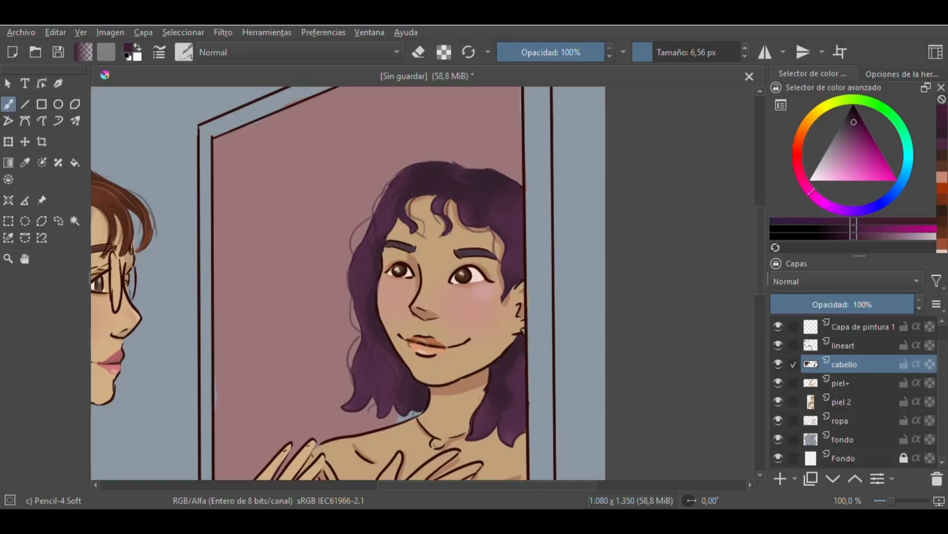
left_click_drag(456, 212, 491, 231)
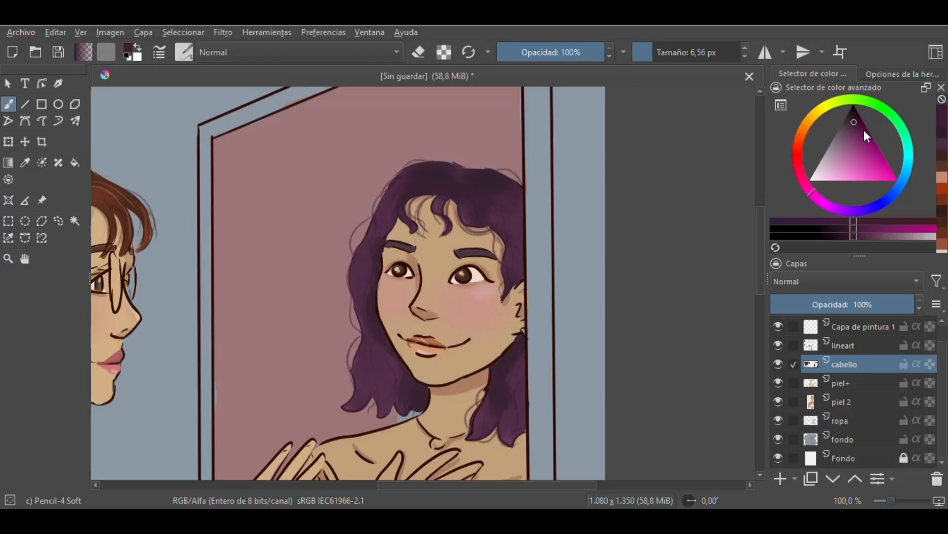
Step: Paint near-black and magenta strands through the reflection's purple hair with the 6.56 px pencil brush
left_click(851, 114)
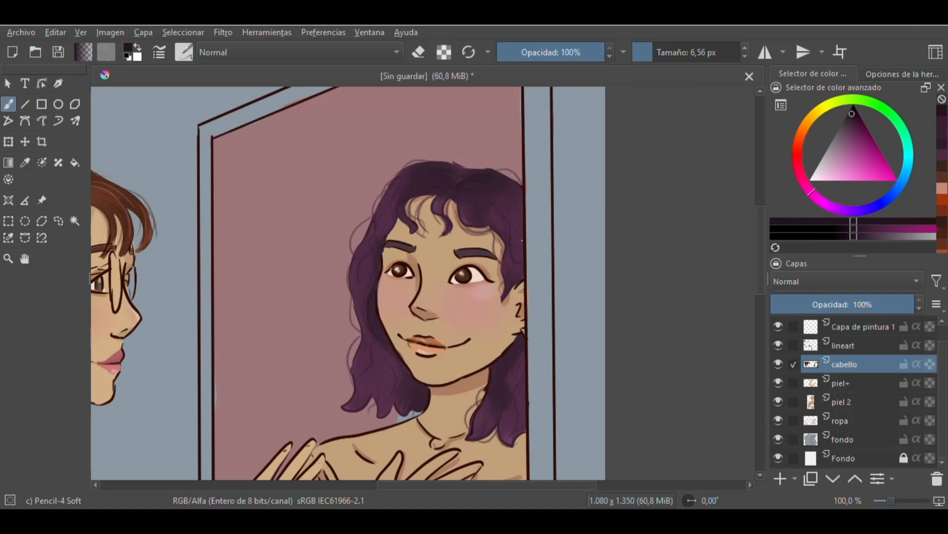
left_click(863, 149)
left_click_drag(403, 189, 390, 194)
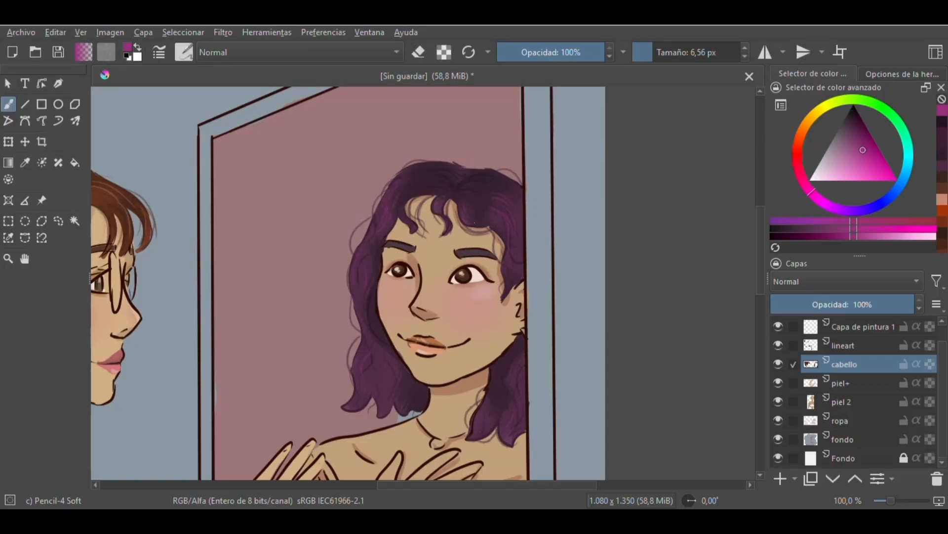
key("ctrl+minus")
left_click_drag(426, 484, 385, 484)
left_click_drag(760, 256, 763, 278)
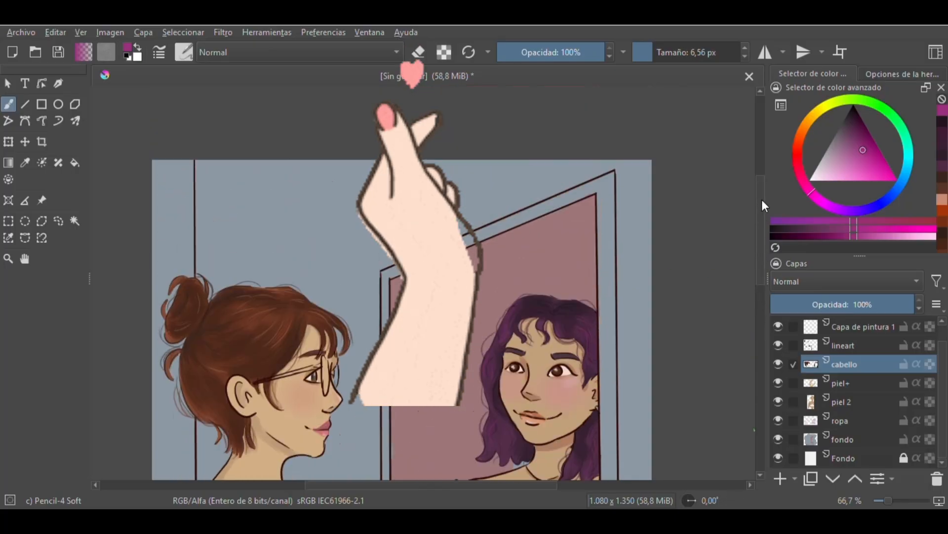
left_click_drag(759, 246, 759, 227)
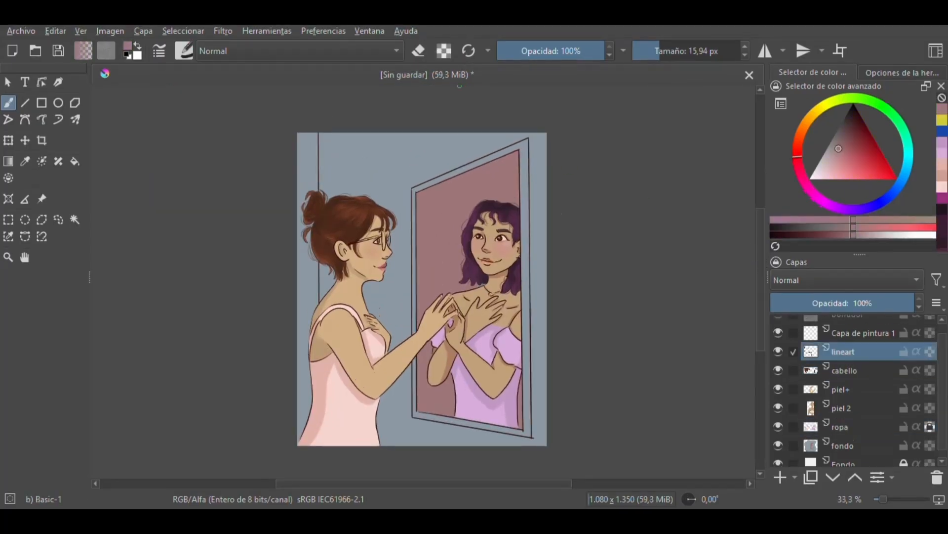
Step: Paint the woman's glasses frame dark green on a new detalles layer with Marker Details at 8.01 px, placing the layer below lineart
key("Insert")
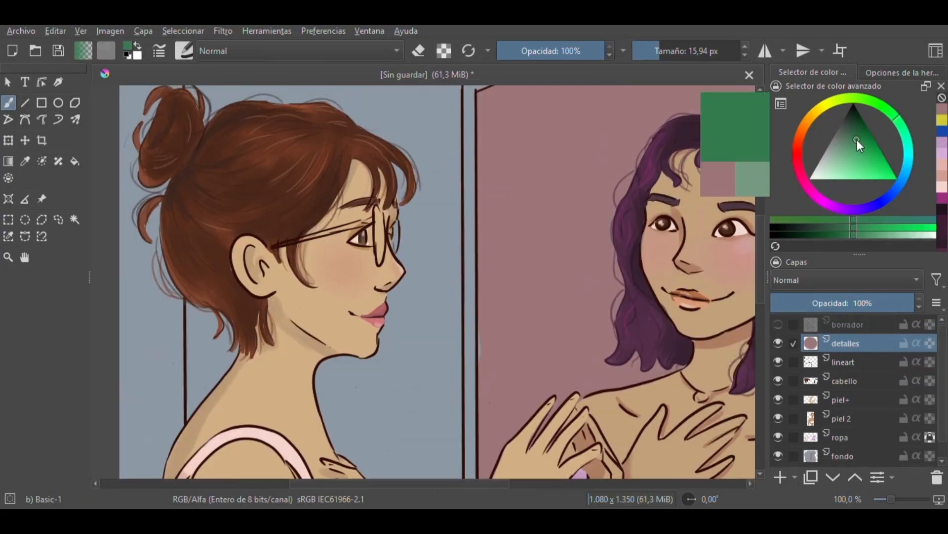
left_click_drag(857, 139, 851, 129)
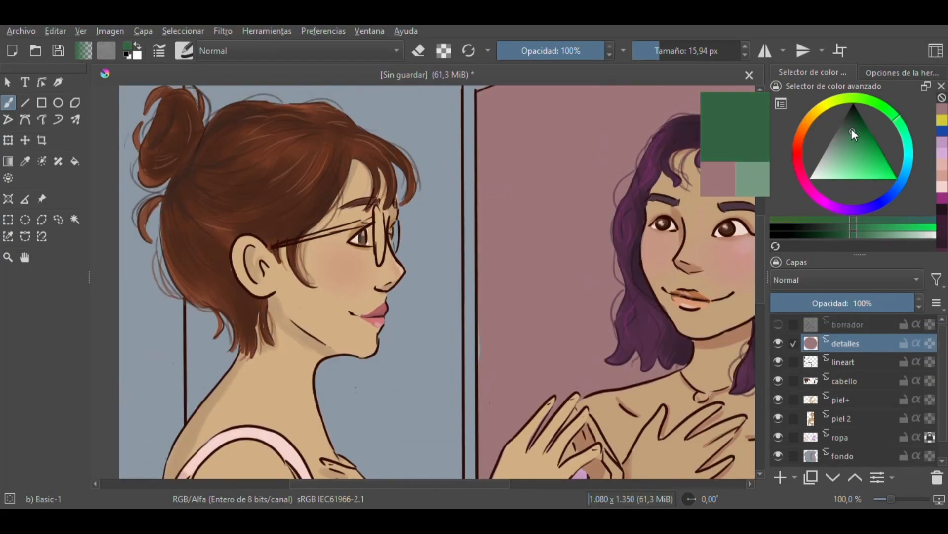
left_click(656, 48)
left_click(184, 51)
left_click(327, 274)
left_click(106, 283)
left_click(655, 46)
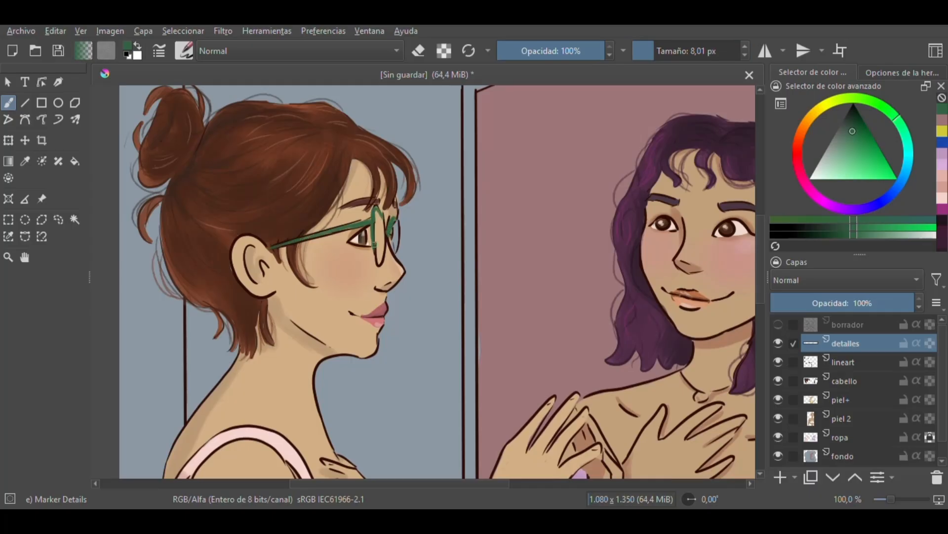
left_click_drag(846, 343, 855, 370)
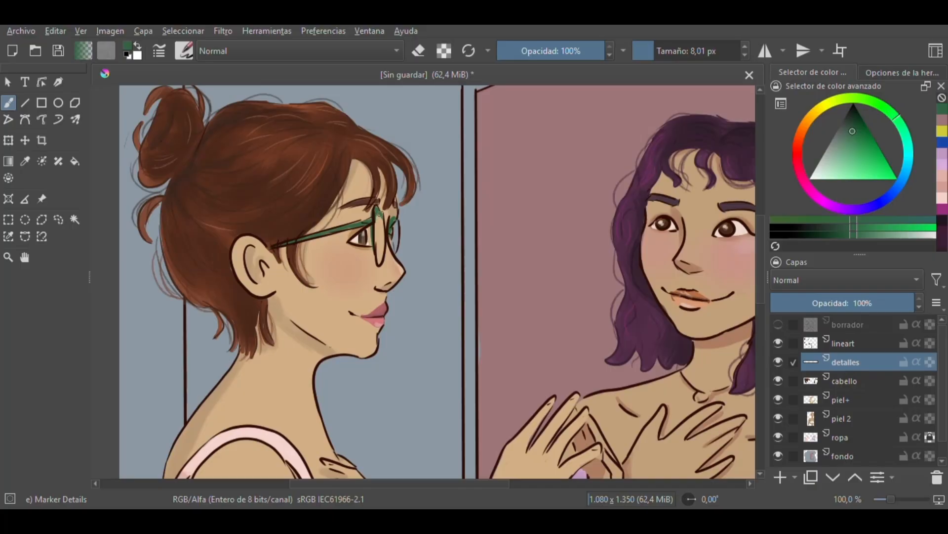
Step: Tint the glasses lens pale green with the brush at 11.52 px and 46% opacity
left_click_drag(845, 149, 822, 167)
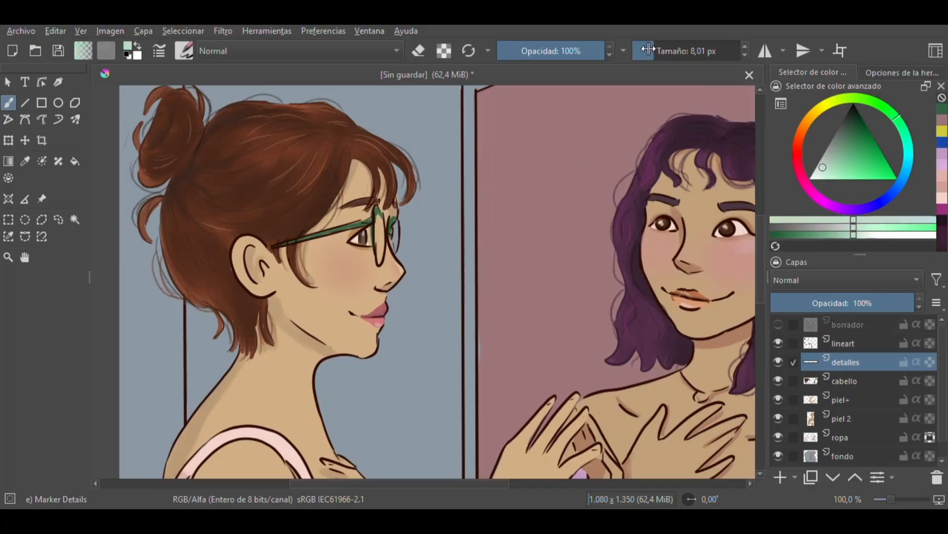
left_click_drag(655, 45, 636, 56)
left_click(540, 58)
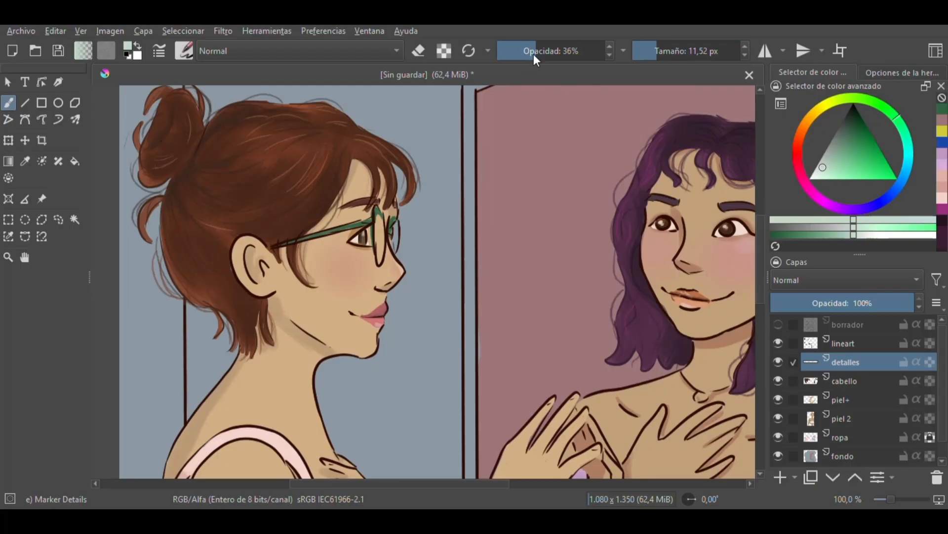
left_click_drag(568, 51, 519, 51)
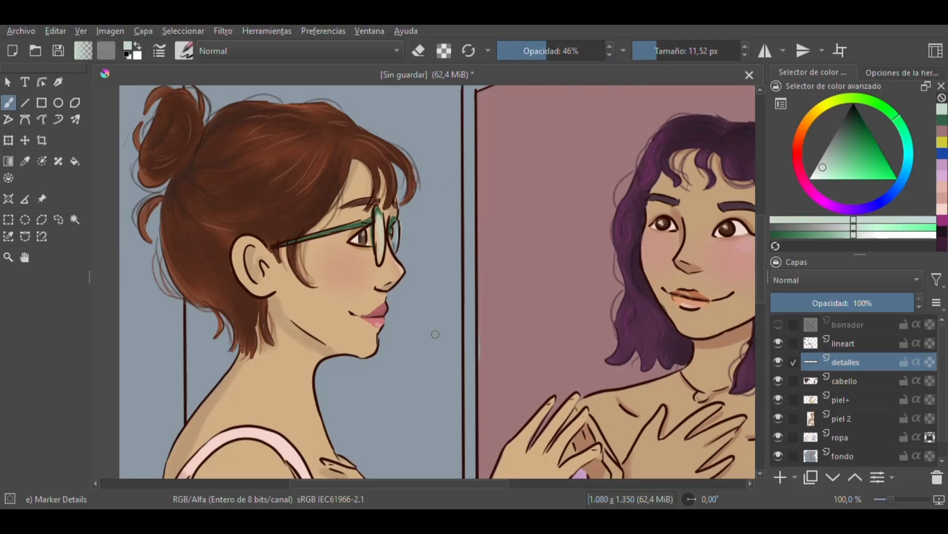
Step: Fill the pendant of the reflection's necklace with golden yellow at 9.66 px and 100% opacity
left_click_drag(483, 484, 543, 492)
key("plus")
left_click(809, 118)
left_click_drag(841, 169, 855, 162)
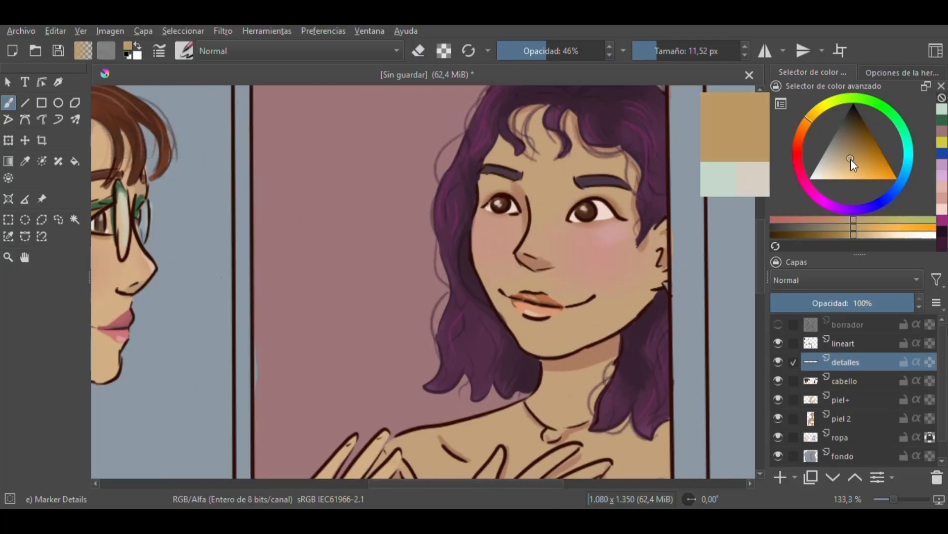
key("plus")
left_click_drag(496, 484, 520, 484)
left_click_drag(760, 255, 760, 284)
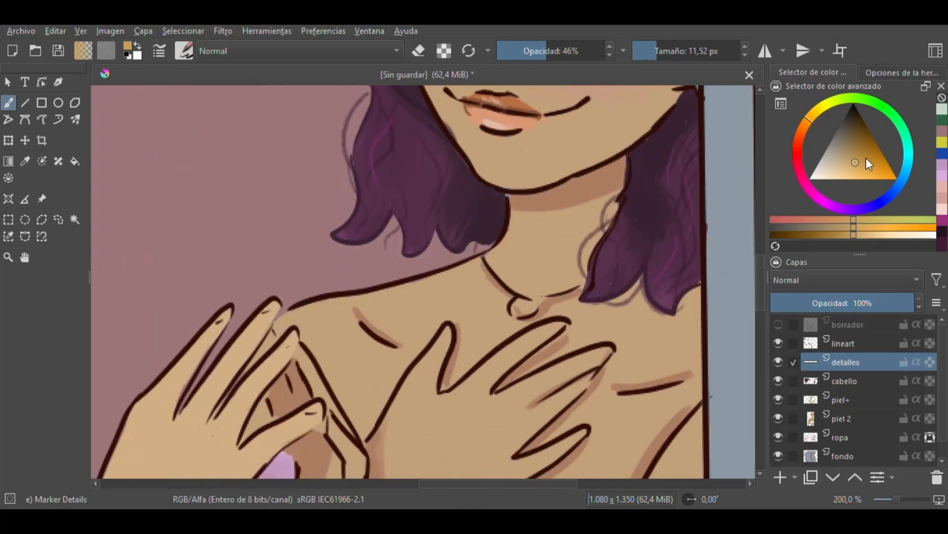
left_click(857, 171)
left_click_drag(555, 58, 610, 52)
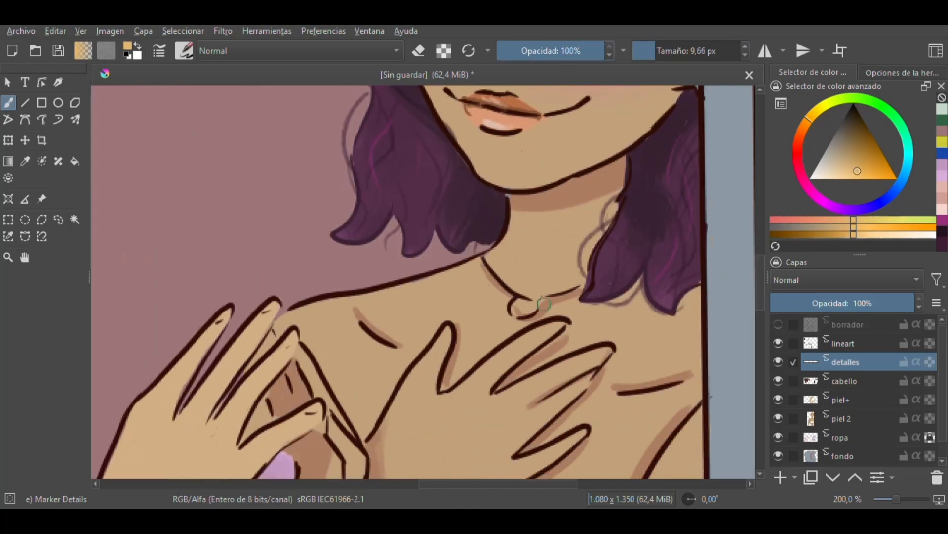
left_click(523, 310)
Step: Shade the reflection's pendant with deeper gold and brown, and add pale cream highlights at 3.72 px
left_click(866, 172)
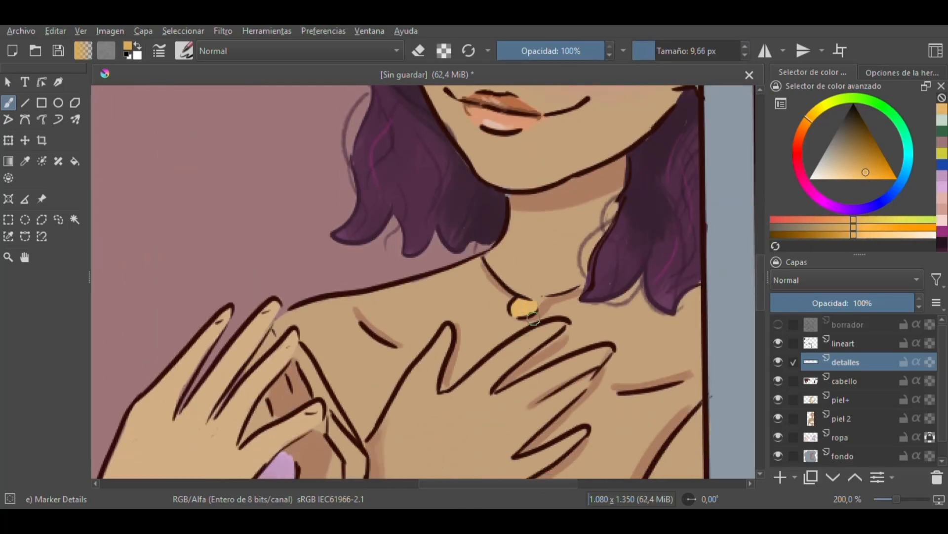
mouse_move(517, 314)
left_mouse_down()
mouse_move(529, 310)
mouse_move(517, 300)
mouse_move(531, 303)
left_mouse_up()
left_click(847, 149)
left_click(827, 172)
key("bracketleft")
key("bracketleft")
key("bracketleft")
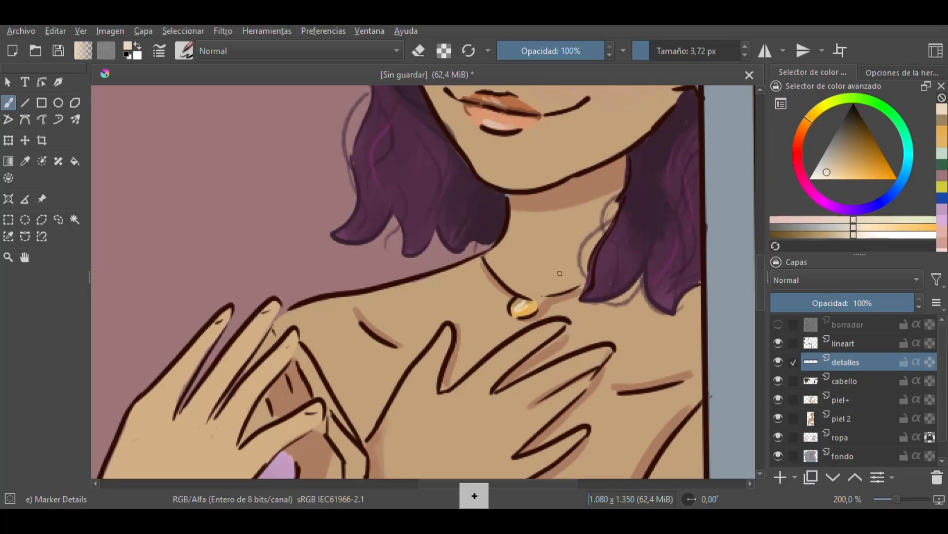
Step: Colour the chain of the reflection's necklace in light gold and darker brown at 3.72 px
key("minus")
key("minus")
key("plus")
key("plus")
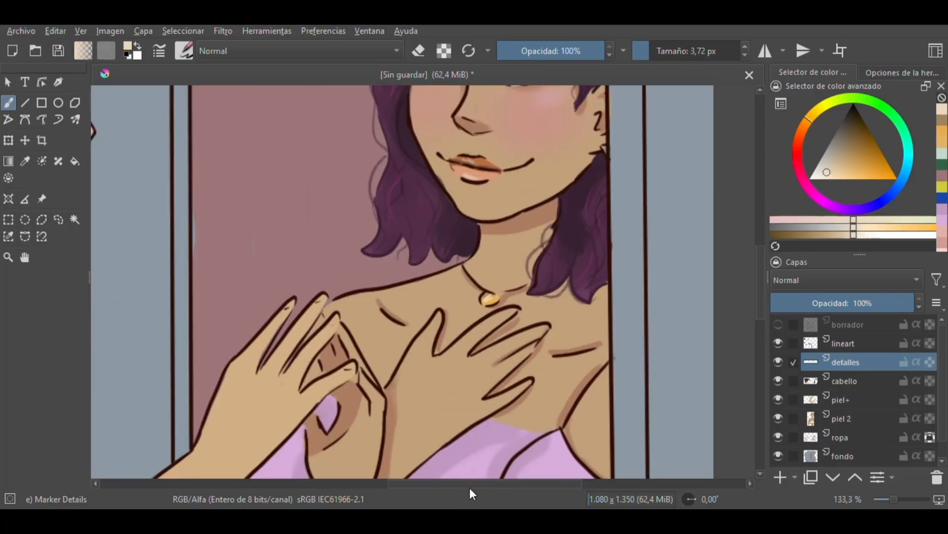
left_click_drag(470, 485, 493, 484)
key("plus")
scroll(757, 259, "up", 2)
left_click(866, 172)
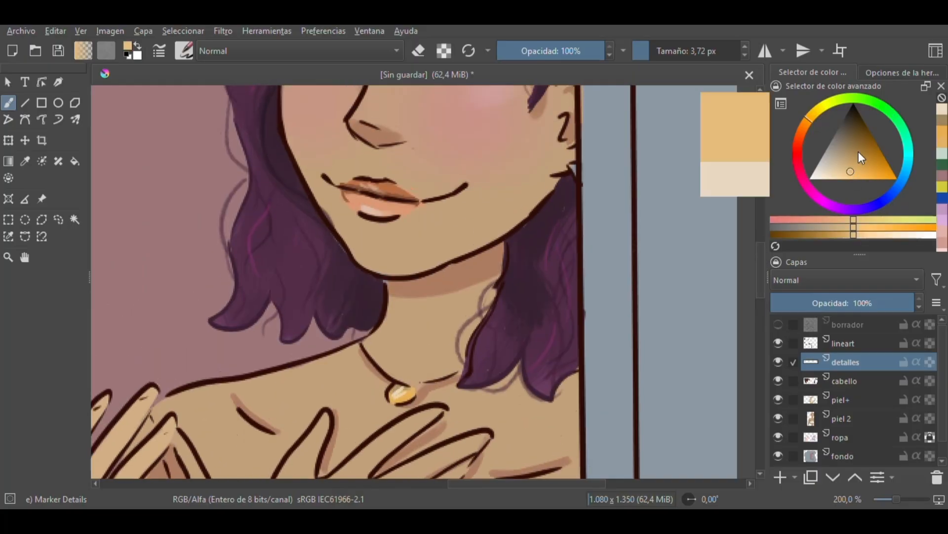
left_click(855, 146)
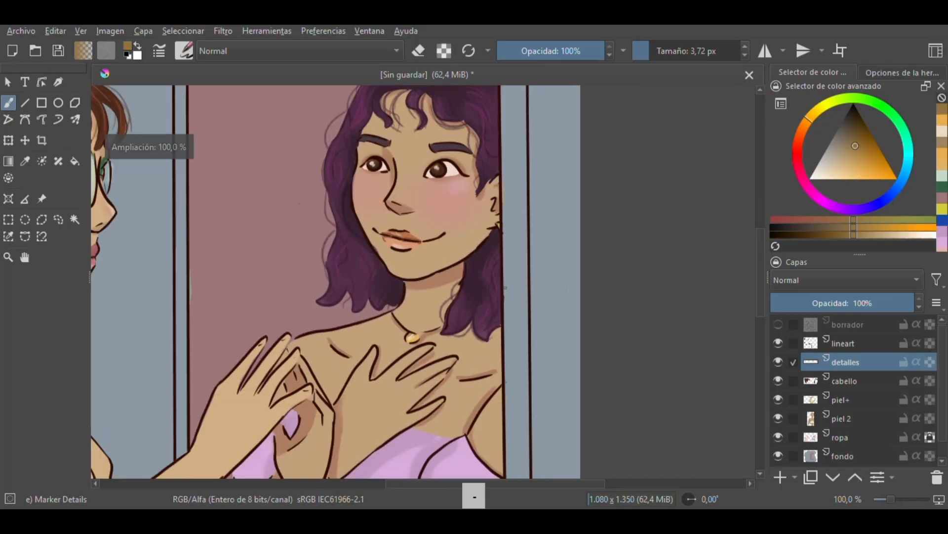
Step: Draw a grey-brown necklace chain across the glasses-wearing woman's neck at 7.26 px, ending in a small greyish pendant at the front
key("minus")
key("minus")
left_click_drag(431, 483, 326, 483)
left_click(850, 144)
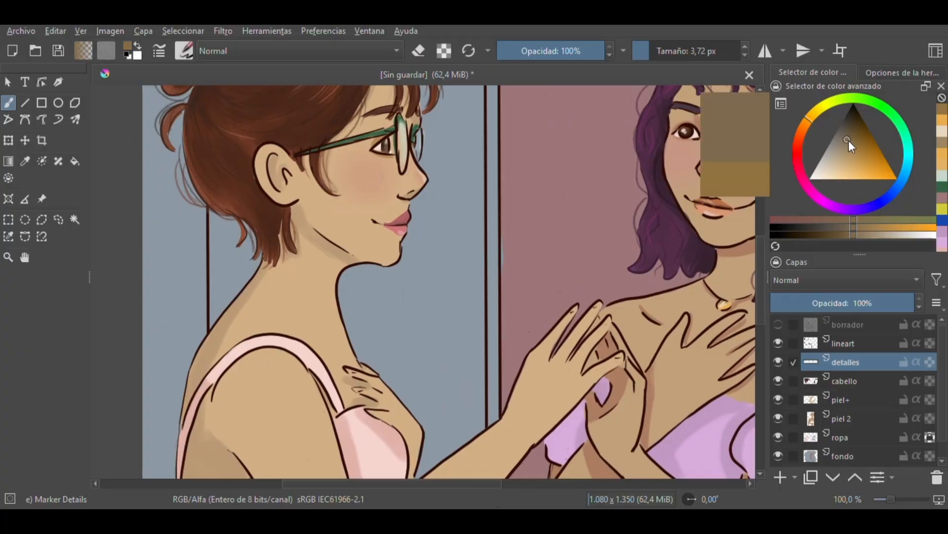
left_click_drag(258, 291, 242, 298)
key("plus")
left_click(653, 51)
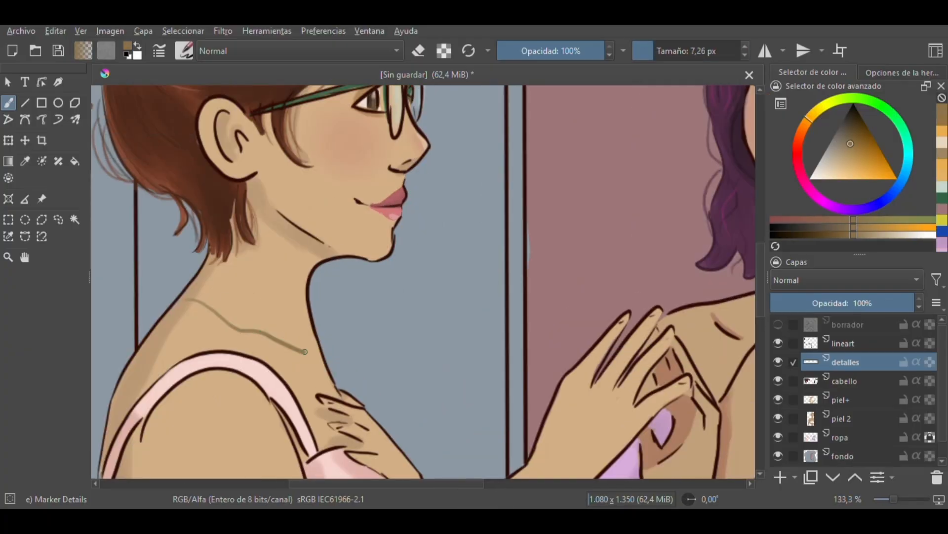
left_click(840, 143)
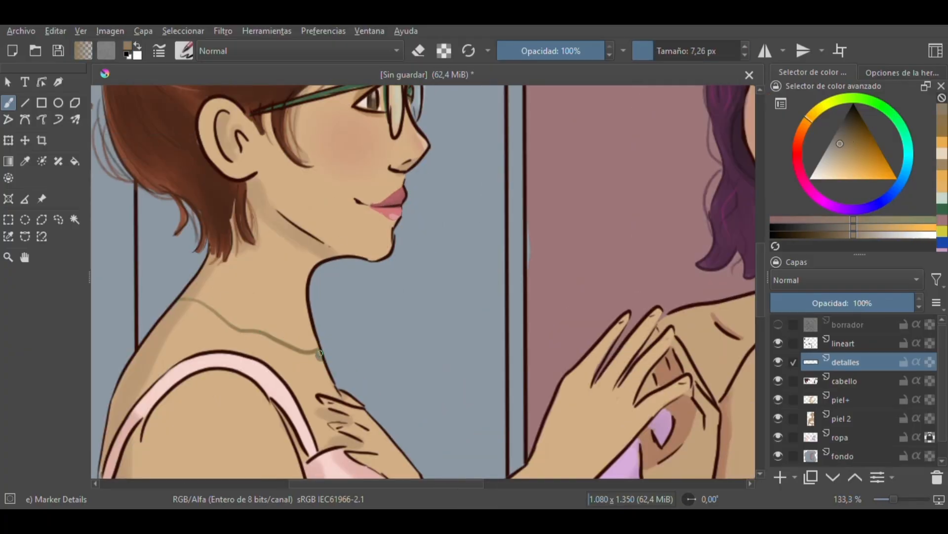
Step: Erase the lineart neck outline over the woman's pendant and detail her necklace on detalles with cream highlights at 3.28 px
left_click(843, 343)
key("plus")
key("e")
left_click(652, 51)
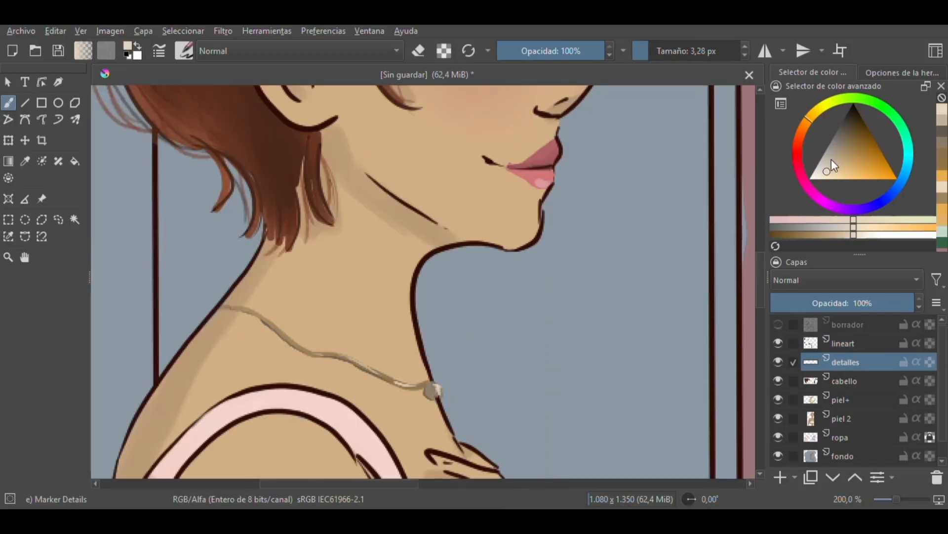
left_click(837, 142)
Step: Add a paint layer directly above fondo and name it espejo
key("minus")
key("minus")
key("minus")
left_click_drag(478, 484, 517, 487)
left_click_drag(761, 258, 760, 237)
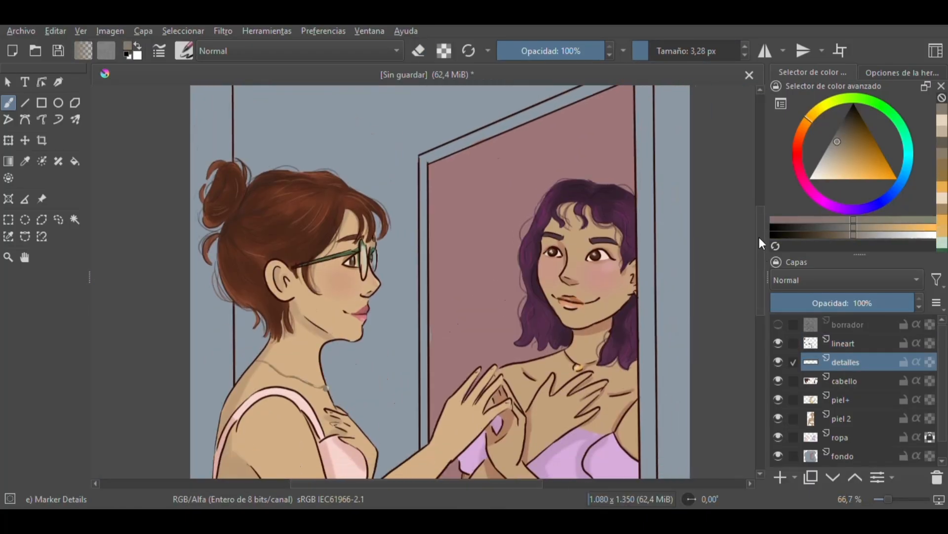
key("minus")
key("minus")
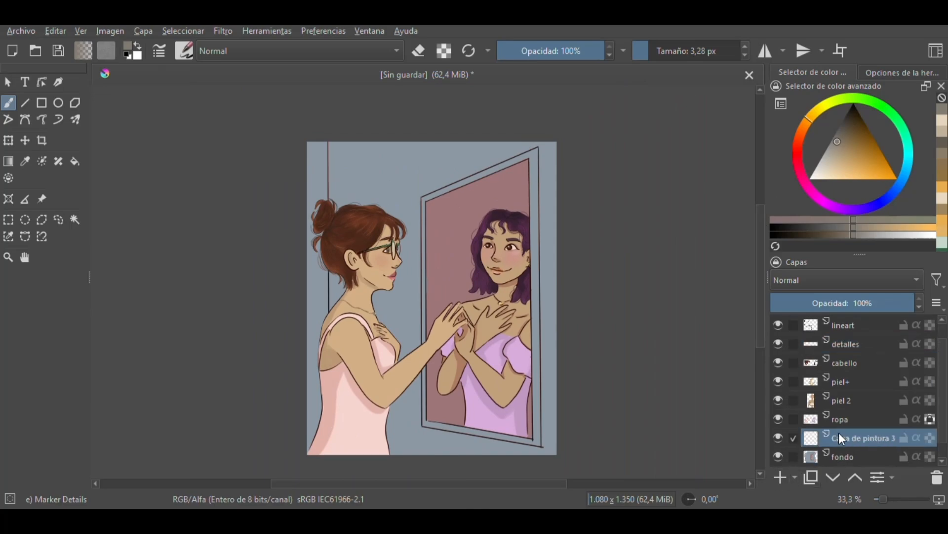
double_click(839, 435)
type("espejo")
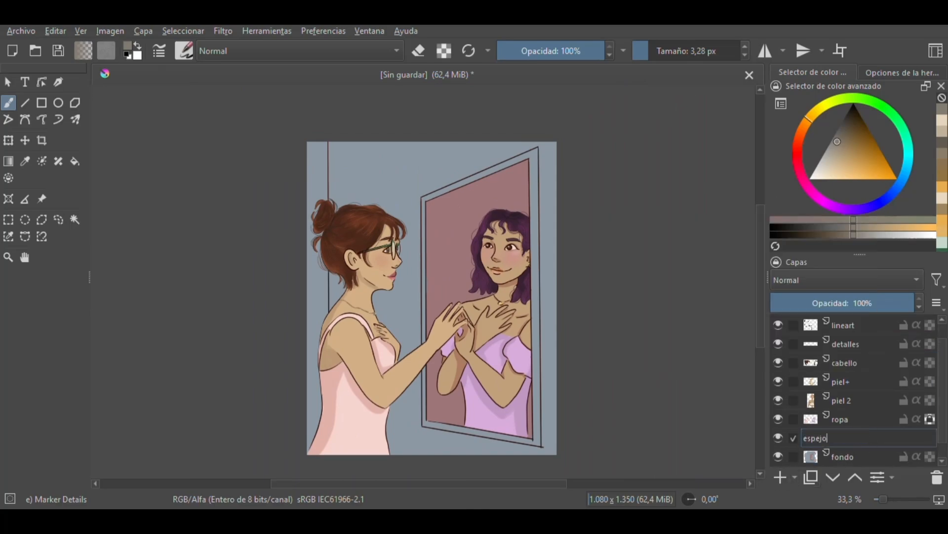
Step: Name the new layer espejo, choose a medium brown colour and switch to the Basic-1 brush
key("Return")
scroll(865, 422, "down", 1)
key("plus")
key("plus")
left_click(804, 125)
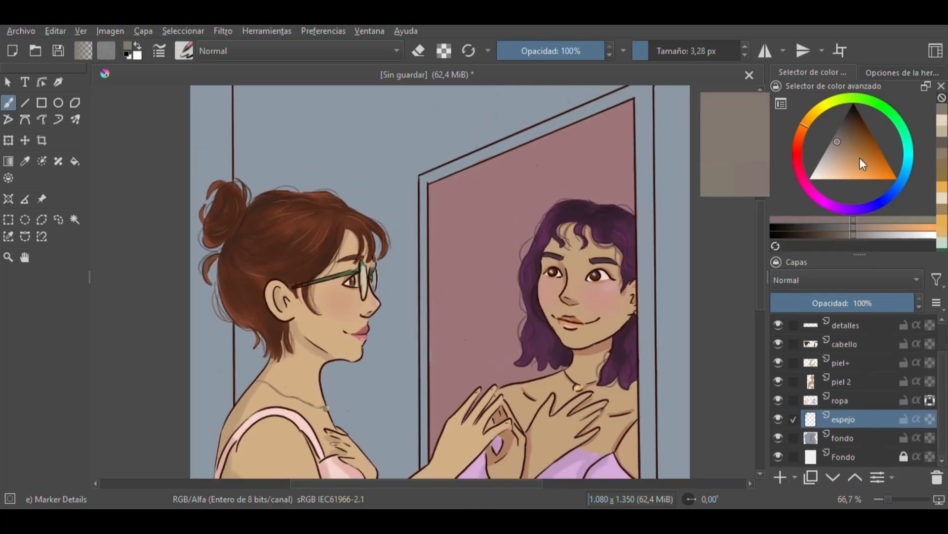
left_click(855, 148)
left_click(184, 51)
left_click(366, 102)
Step: Paint the mirror frame's upper-left corner and its whole left side brown with the 10,56 px brush
key("plus")
left_click_drag(760, 250, 761, 238)
left_click_drag(435, 175, 442, 172)
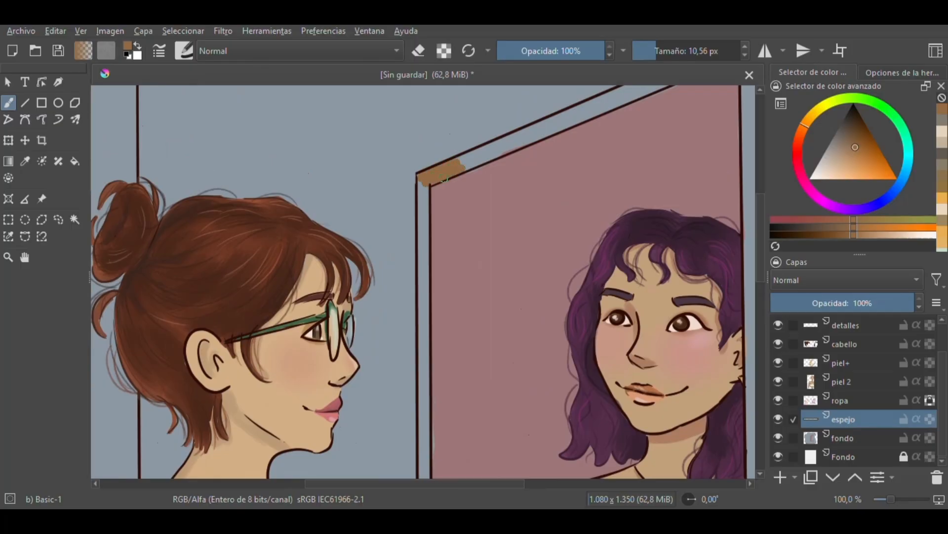
key("e")
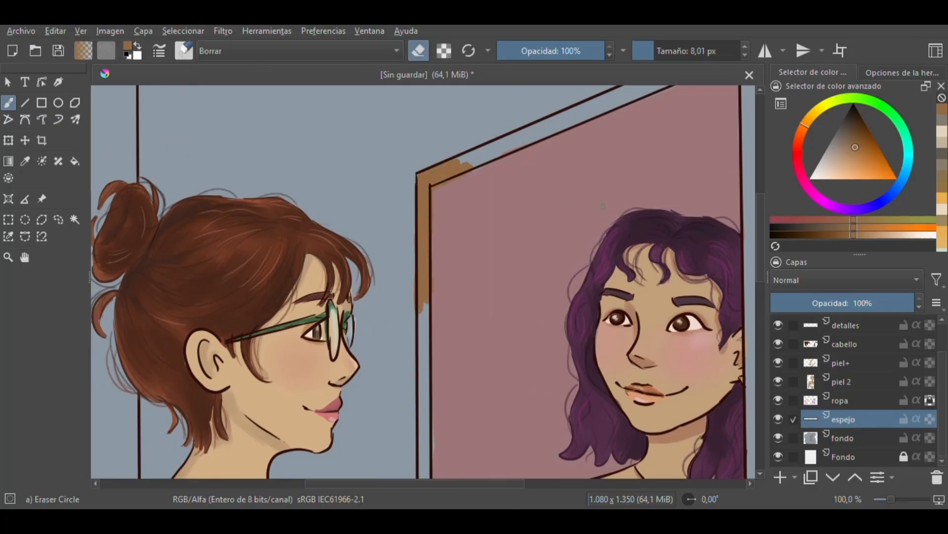
left_click_drag(761, 237, 760, 265)
key("e")
left_click_drag(433, 173, 425, 270)
left_click_drag(424, 258, 426, 315)
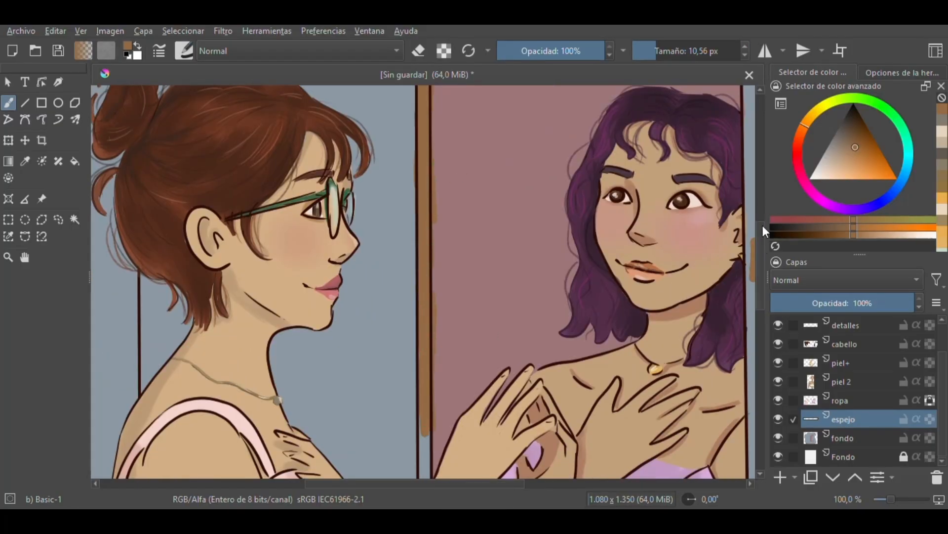
left_click_drag(763, 225, 763, 264)
left_click_drag(760, 304, 761, 342)
left_click_drag(425, 227, 433, 391)
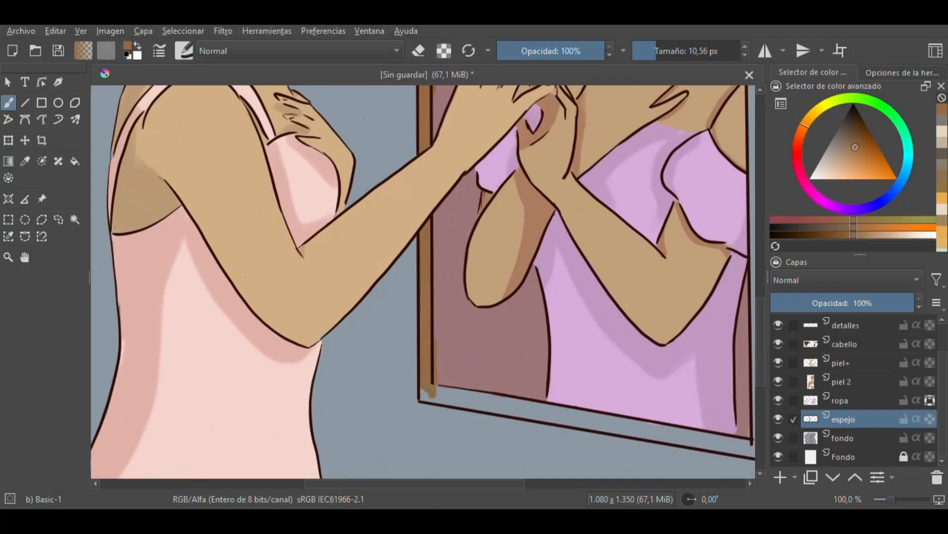
Step: Paint the bottom bar of the mirror frame brown with the 10,56 px brush, rotating the canvas to follow its slant
key("4")
key("4")
key("4")
left_click_drag(470, 485, 498, 484)
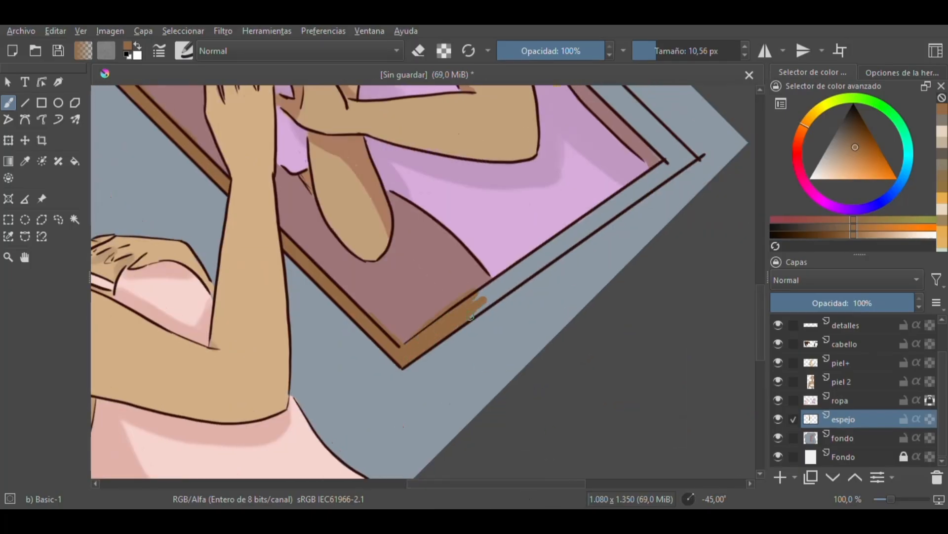
mouse_move(471, 316)
left_mouse_down()
mouse_move(511, 278)
mouse_move(694, 158)
left_mouse_up()
key("6")
key("6")
key("6")
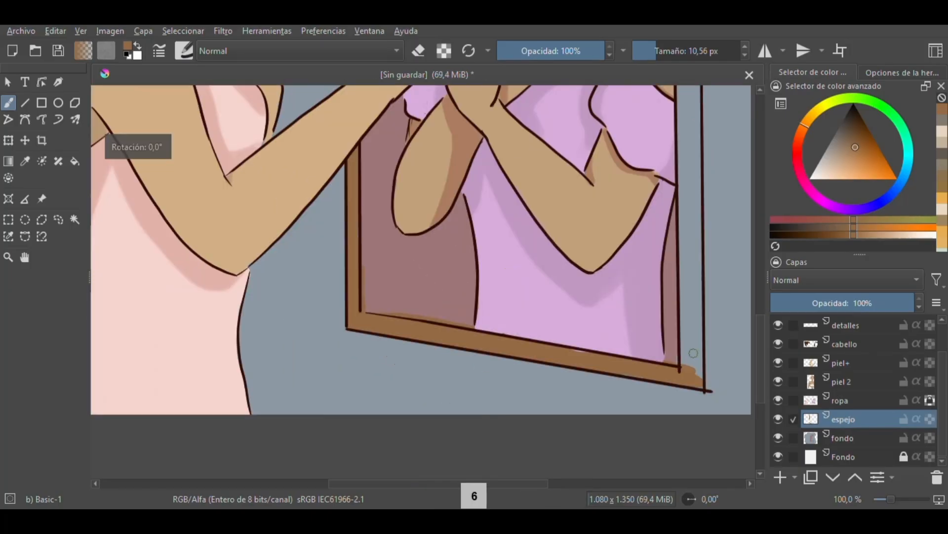
Step: Paint the right side of the mirror frame brown, from the bottom corner to the top
left_click_drag(499, 484, 510, 483)
left_click_drag(665, 342, 663, 254)
left_click_drag(654, 299, 653, 256)
left_click_drag(760, 341, 760, 316)
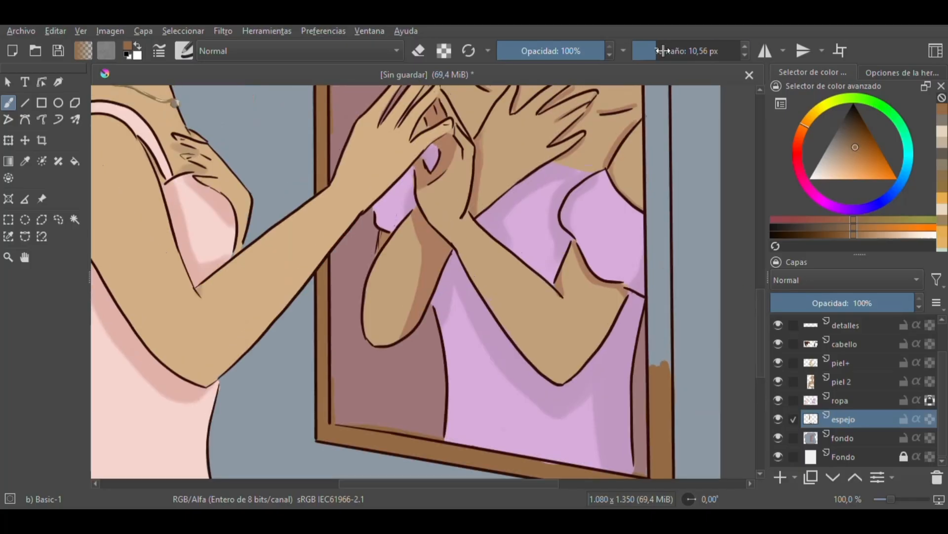
left_click(666, 51)
left_click_drag(653, 366, 658, 197)
left_click_drag(759, 305, 761, 216)
key("e")
key("slash")
left_click_drag(653, 261, 653, 154)
left_click_drag(759, 215, 759, 192)
left_click_drag(653, 252, 653, 116)
left_click_drag(760, 213, 759, 195)
Step: Paint the slanted top bar of the mirror frame brown with the 35,63 px brush
left_click(669, 51)
mouse_move(656, 178)
left_mouse_down()
mouse_move(664, 151)
mouse_move(603, 203)
mouse_move(508, 239)
left_mouse_up()
key("slash")
key("slash")
mouse_move(437, 283)
left_mouse_down()
mouse_move(365, 306)
mouse_move(540, 220)
left_mouse_up()
key("minus")
key("minus")
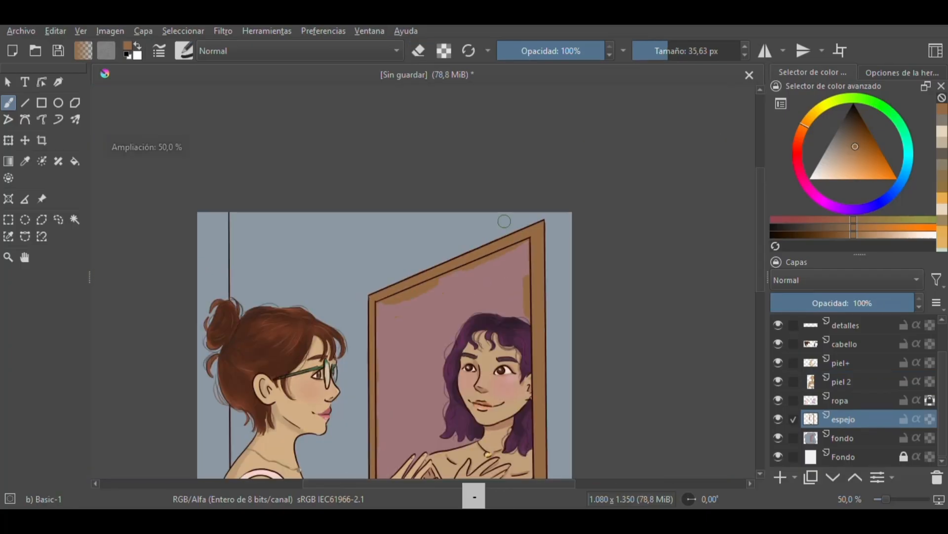
Step: Fill the glass area inside the mirror frame with brown using a 73,76 px brush
left_click_drag(760, 222, 759, 241)
left_click(678, 51)
mouse_move(516, 245)
left_mouse_down()
mouse_move(489, 209)
mouse_move(468, 294)
mouse_move(405, 353)
mouse_move(442, 323)
left_mouse_up()
left_click_drag(760, 213, 759, 250)
mouse_move(396, 415)
left_mouse_down()
mouse_move(396, 370)
mouse_move(444, 432)
left_mouse_up()
scroll(523, 357, "down", 3)
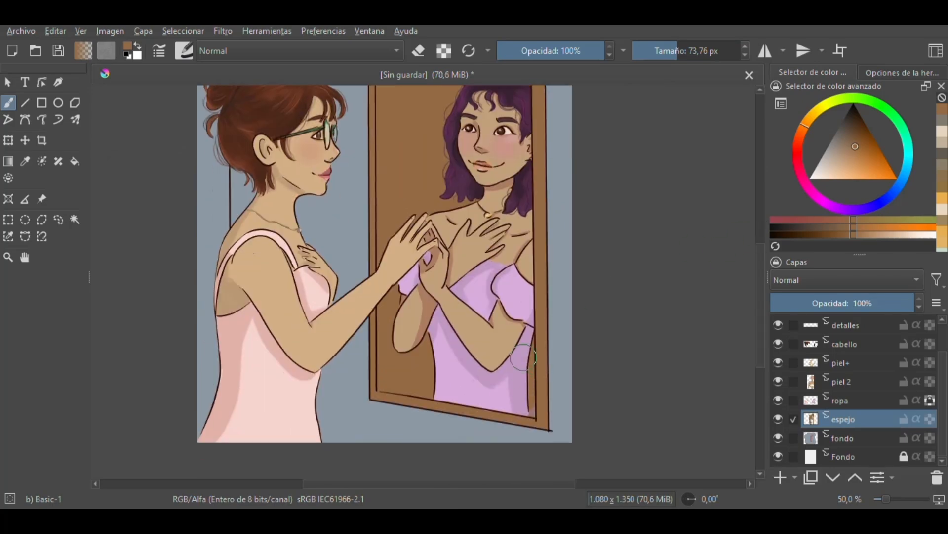
Step: Choose a medium pink and paint the upper part of the mirror glass around the reflected woman's head
key("plus")
key("plus")
left_click_drag(760, 287, 756, 187)
left_click(667, 51)
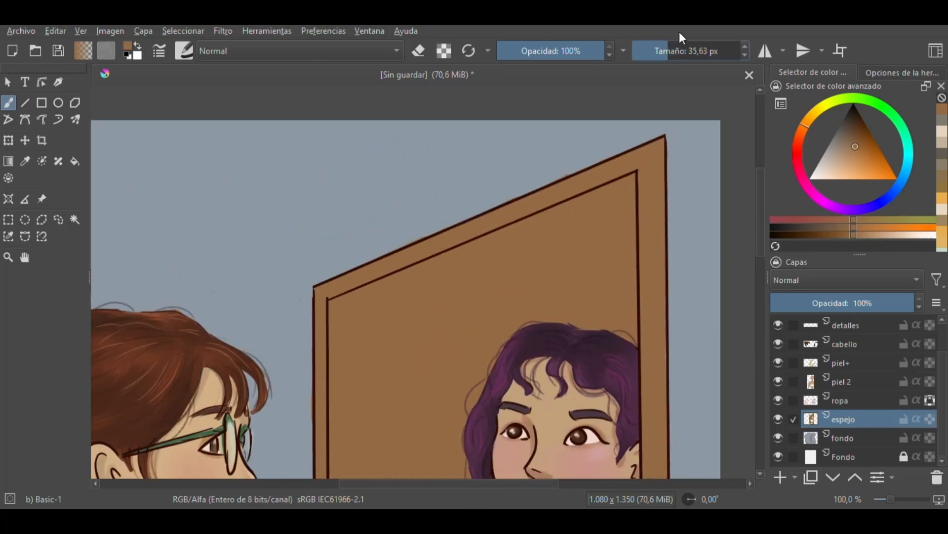
left_click(906, 135)
left_click(907, 171)
left_click(808, 185)
left_click(848, 162)
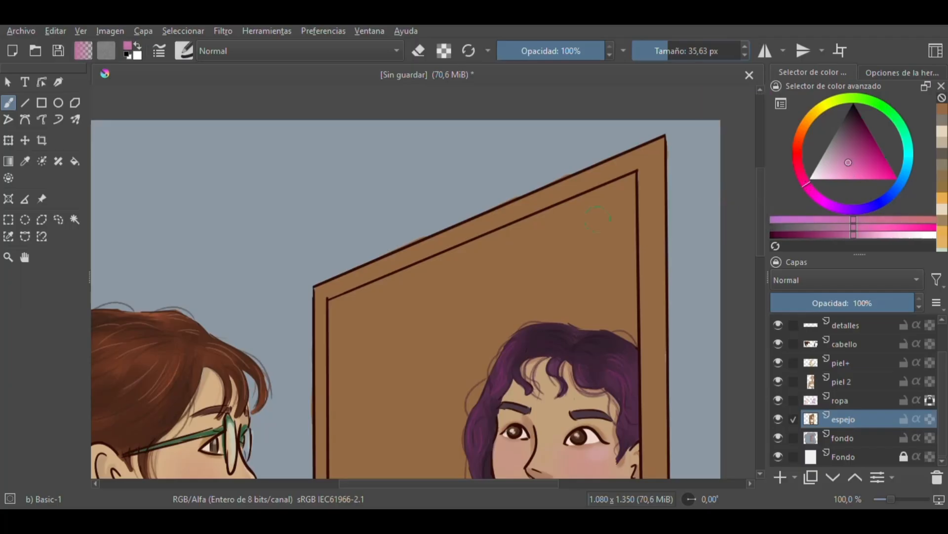
mouse_move(548, 310)
left_mouse_down()
mouse_move(343, 307)
mouse_move(550, 225)
mouse_move(629, 181)
left_mouse_up()
left_click(661, 52)
mouse_move(614, 220)
left_mouse_down()
mouse_move(629, 301)
mouse_move(605, 217)
mouse_move(494, 262)
mouse_move(485, 398)
mouse_move(387, 313)
mouse_move(341, 415)
mouse_move(438, 381)
mouse_move(459, 445)
left_mouse_up()
Step: Paint the rest of the mirror glass pink around the hands, arms and dress with the 19,91 px brush
scroll(460, 444, "down", 5)
left_click_drag(487, 484, 471, 487)
mouse_move(390, 251)
left_mouse_down()
mouse_move(463, 238)
mouse_move(586, 369)
mouse_move(450, 336)
mouse_move(395, 376)
mouse_move(415, 449)
left_mouse_up()
scroll(403, 227, "down", 7)
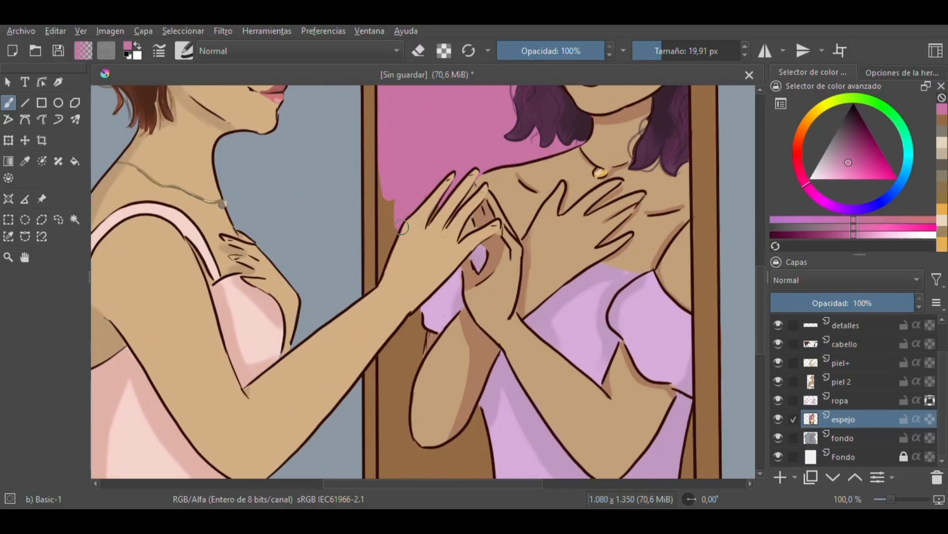
mouse_move(391, 342)
left_mouse_down()
mouse_move(395, 406)
mouse_move(422, 452)
left_mouse_up()
left_click_drag(760, 299, 760, 342)
mouse_move(478, 222)
left_mouse_down()
mouse_move(488, 311)
mouse_move(402, 278)
left_mouse_up()
mouse_move(387, 227)
left_mouse_down()
mouse_move(387, 319)
mouse_move(435, 300)
mouse_move(484, 316)
mouse_move(457, 311)
left_mouse_up()
mouse_move(682, 257)
left_mouse_down()
mouse_move(688, 223)
mouse_move(688, 380)
left_mouse_up()
key("ctrl+z")
key("minus")
key("minus")
key("minus")
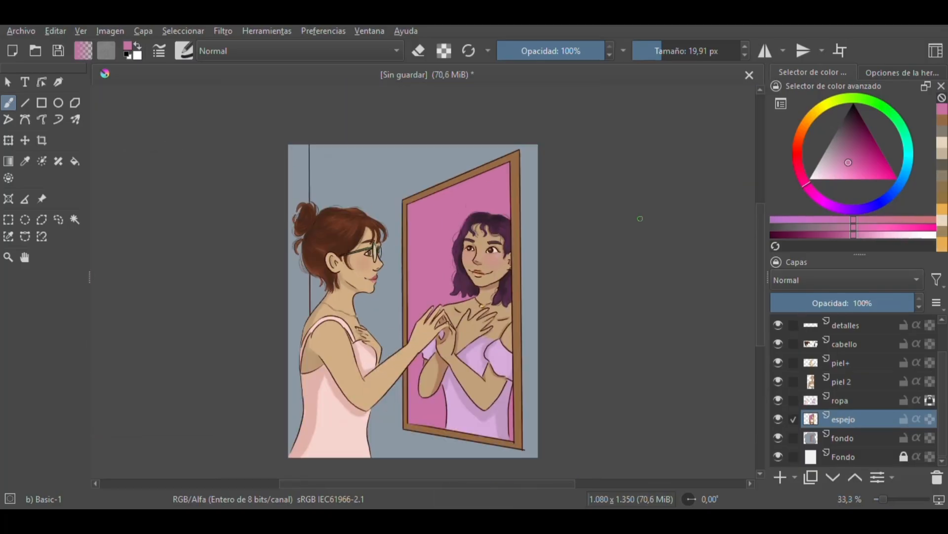
Step: Shade the wall on the fondo layer with textured blue-grey tones, starting from its sampled colour, darkening the far left strip
left_click_drag(640, 218, 636, 192)
left_click(868, 440)
left_click(184, 50)
left_click(208, 349)
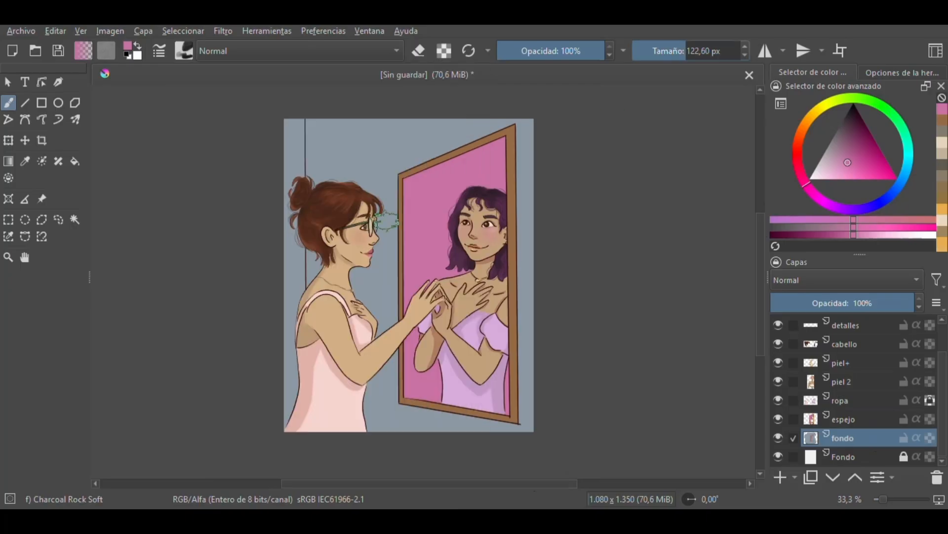
left_click(24, 161)
left_click(352, 137)
left_click(8, 103)
left_click(842, 138)
left_click_drag(292, 127, 288, 422)
mouse_move(305, 136)
left_mouse_down()
mouse_move(349, 126)
mouse_move(452, 139)
left_mouse_up()
left_click(837, 150)
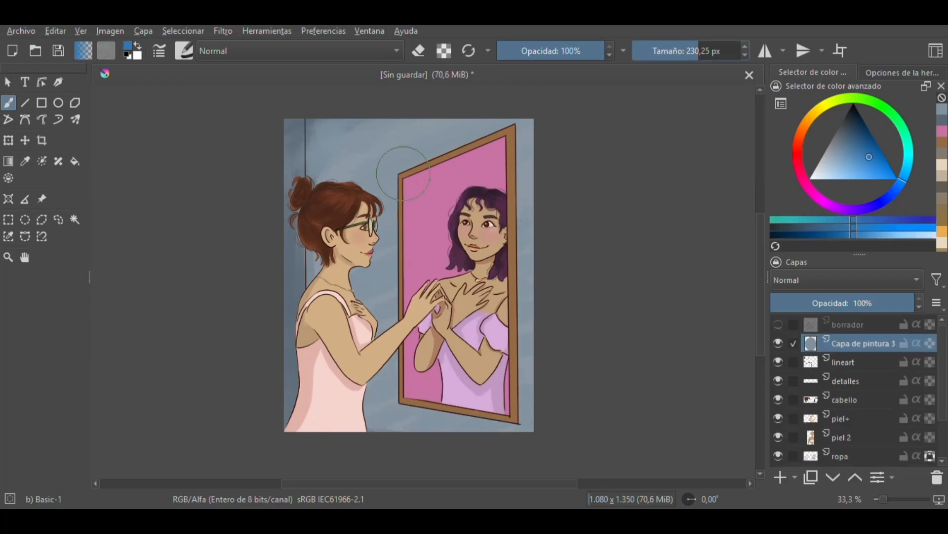
Step: Cover the whole canvas with blue on Capa de pintura 3 and set that layer to Multiplicar at 51% opacity
mouse_move(296, 128)
left_mouse_down()
mouse_move(469, 148)
mouse_move(346, 247)
mouse_move(368, 467)
mouse_move(519, 430)
left_mouse_up()
left_click(884, 307)
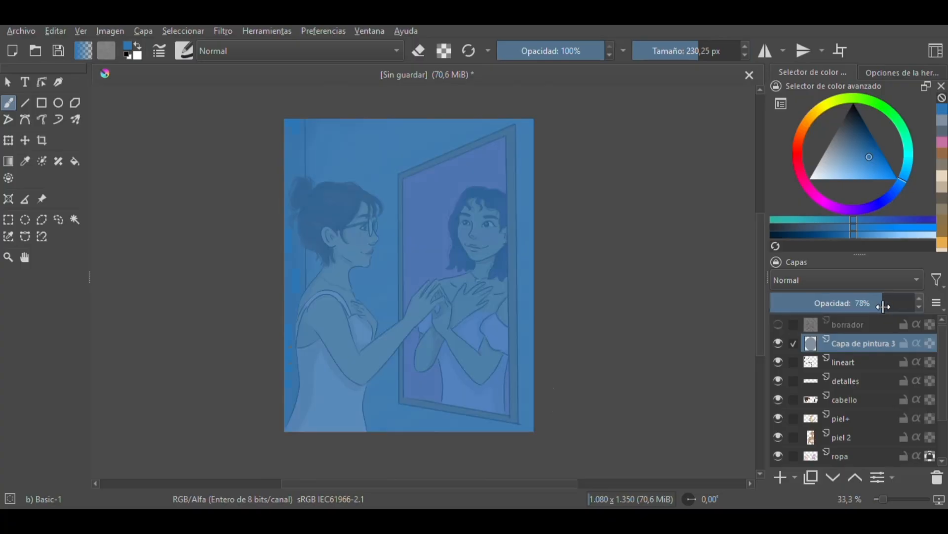
left_click(869, 280)
left_click(853, 265)
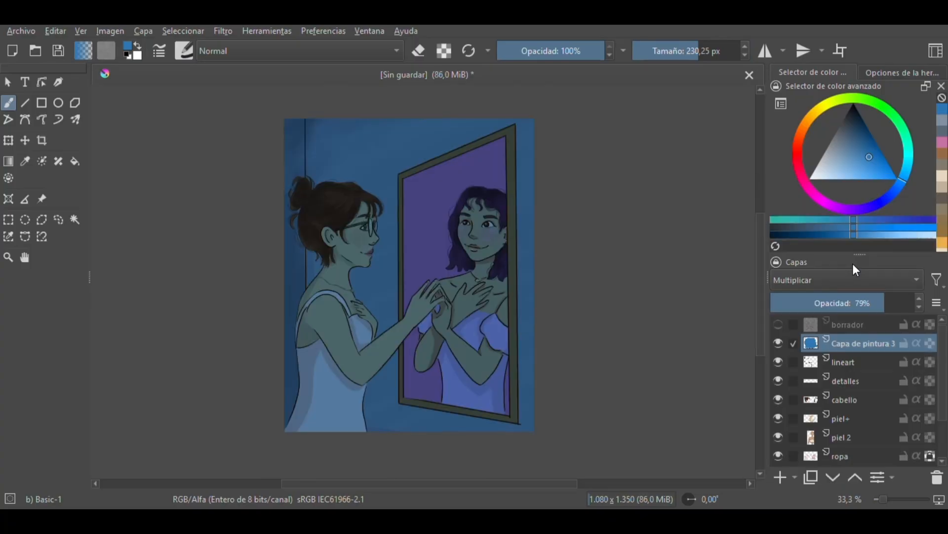
left_click_drag(862, 302, 844, 302)
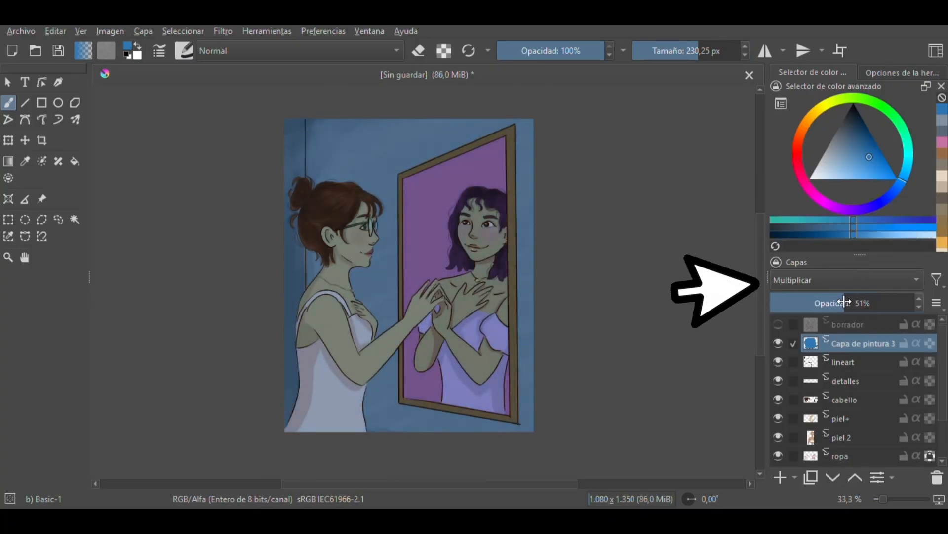
Step: Erase the blue overlay from the upper mirror glass and the reflected face with the Eraser Soft brush, up to 84,45 px
left_click(183, 50)
left_click(272, 107)
left_click(673, 53)
mouse_move(445, 200)
left_mouse_down()
mouse_move(464, 200)
mouse_move(490, 237)
left_mouse_up()
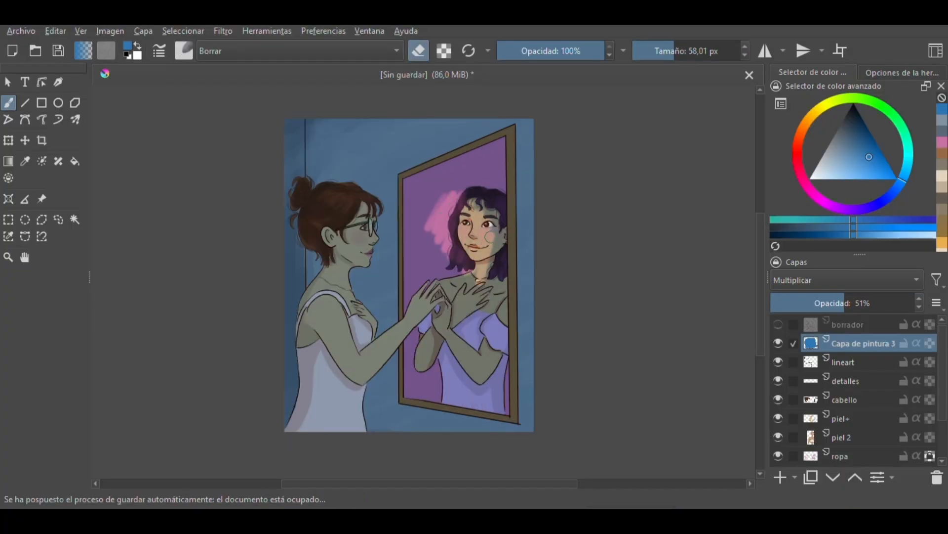
left_click_drag(464, 163, 488, 150)
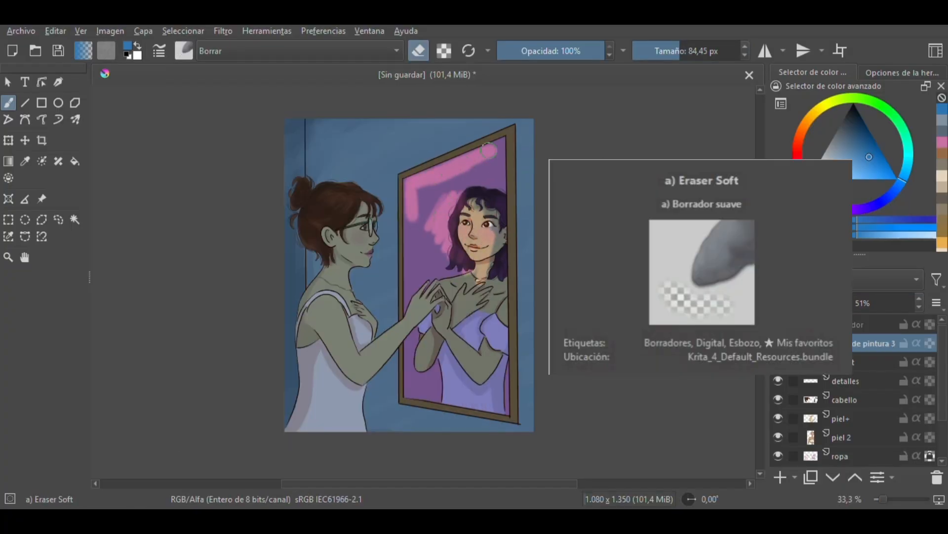
mouse_move(499, 190)
left_mouse_down()
mouse_move(459, 198)
mouse_move(420, 232)
mouse_move(410, 257)
mouse_move(448, 249)
left_mouse_up()
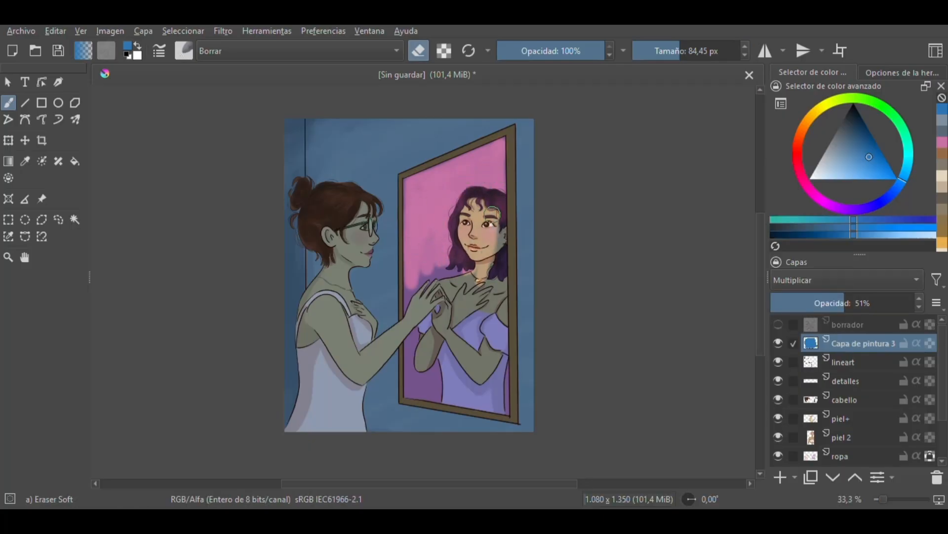
left_click_drag(455, 169, 497, 144)
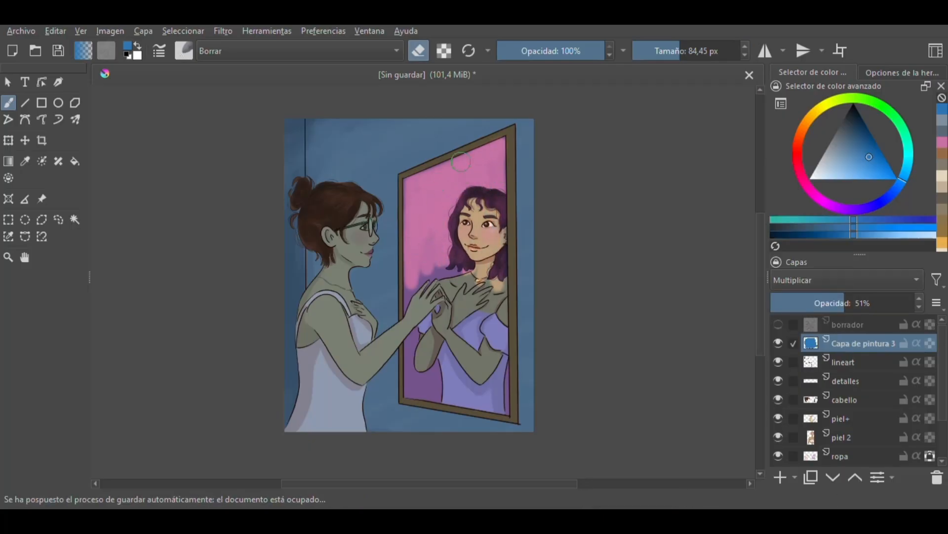
Step: Erase the blue overlay from the reflected woman's chest, arms and dress and the lower mirror glass at 84,45 px
key("ctrl+plus")
left_click_drag(762, 231, 762, 216)
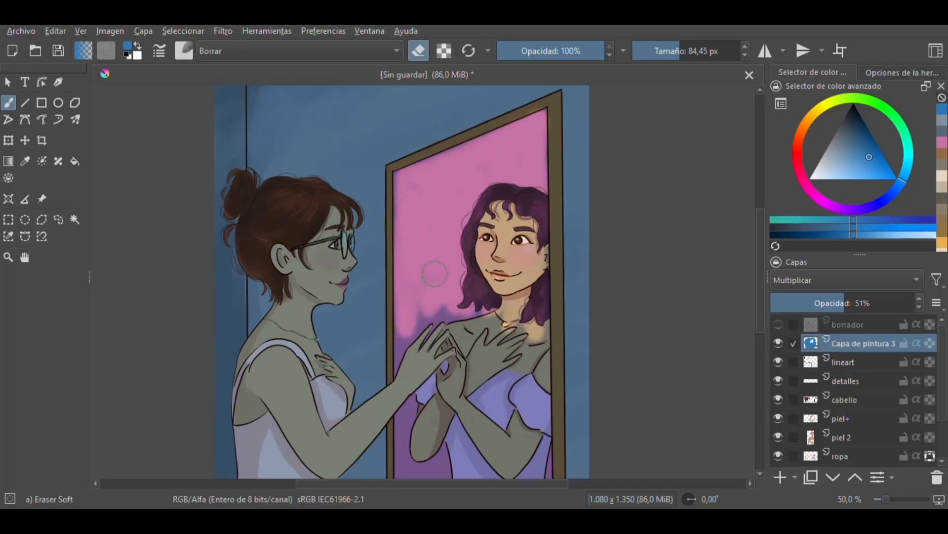
key("ctrl+plus")
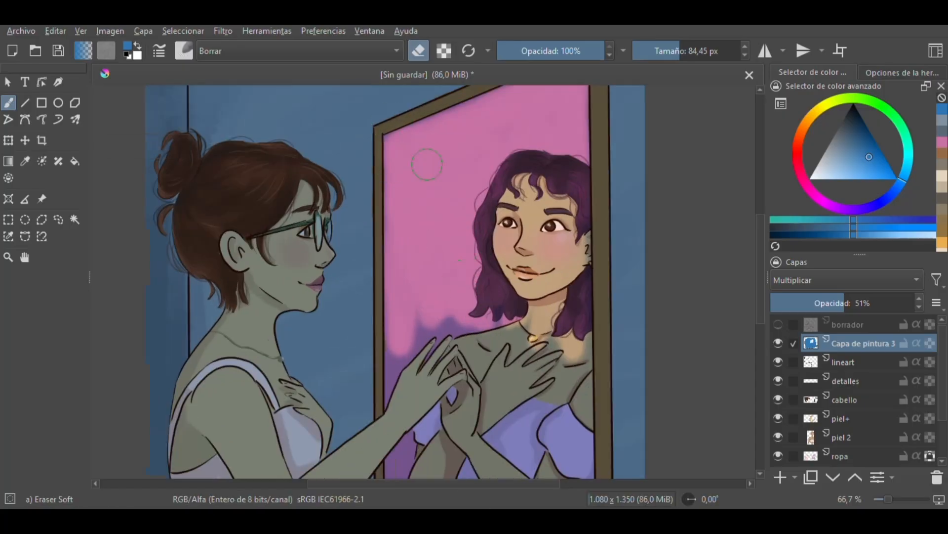
left_click_drag(764, 234, 763, 265)
mouse_move(500, 210)
left_mouse_down()
mouse_move(498, 248)
mouse_move(566, 211)
mouse_move(580, 216)
mouse_move(578, 356)
mouse_move(519, 296)
mouse_move(494, 355)
mouse_move(578, 370)
mouse_move(540, 378)
mouse_move(563, 403)
mouse_move(475, 395)
mouse_move(444, 296)
mouse_move(416, 329)
mouse_move(398, 385)
mouse_move(459, 425)
mouse_move(513, 444)
mouse_move(559, 445)
left_mouse_up()
scroll(418, 334, "down", 3)
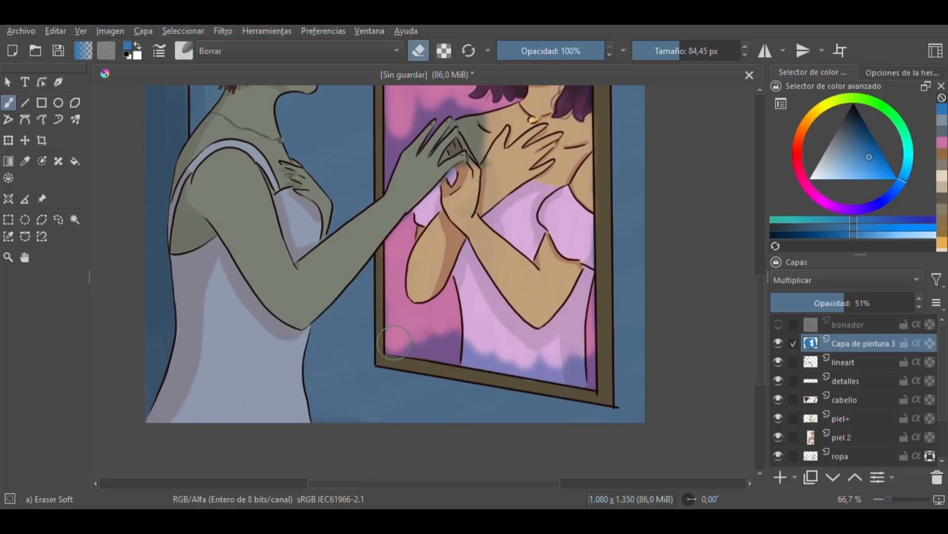
mouse_move(394, 342)
left_mouse_down()
mouse_move(492, 347)
mouse_move(595, 372)
mouse_move(584, 377)
mouse_move(551, 358)
mouse_move(550, 373)
mouse_move(564, 371)
left_mouse_up()
key("ctrl+z")
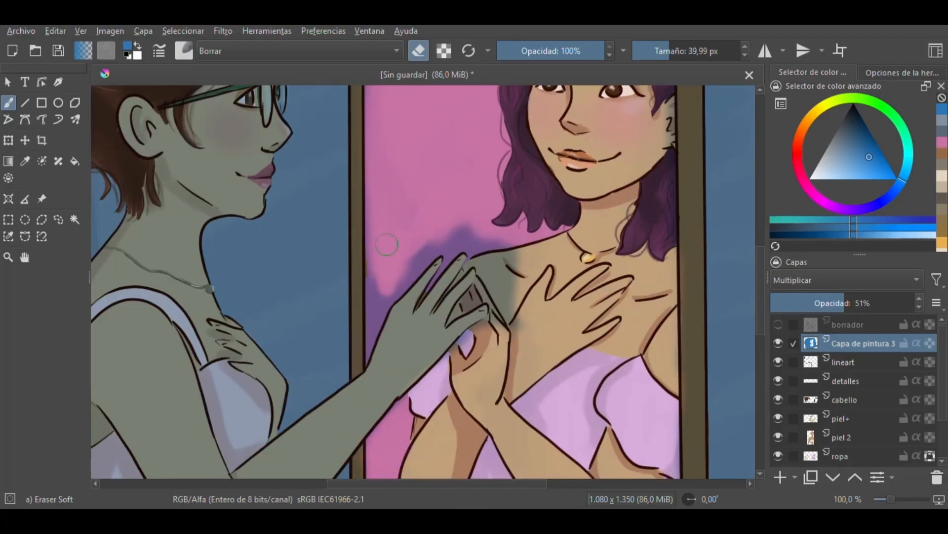
Step: Erase the blue overlay from the glass around the touching fingertips with a 19,91 px soft eraser, undoing stray strokes
mouse_move(387, 244)
left_mouse_down()
mouse_move(369, 330)
mouse_move(426, 257)
left_mouse_up()
key("ctrl+z")
left_click(662, 51)
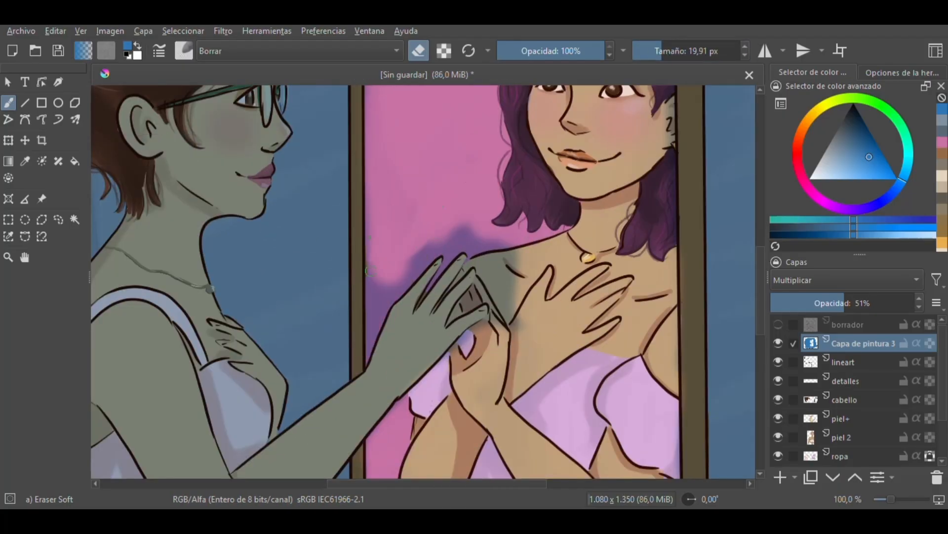
left_click_drag(381, 328, 422, 266)
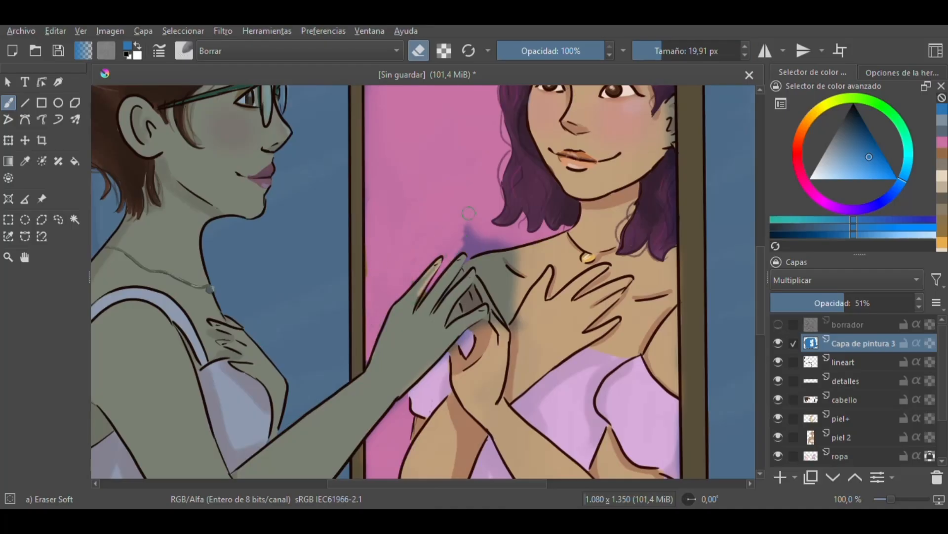
key("ctrl+z")
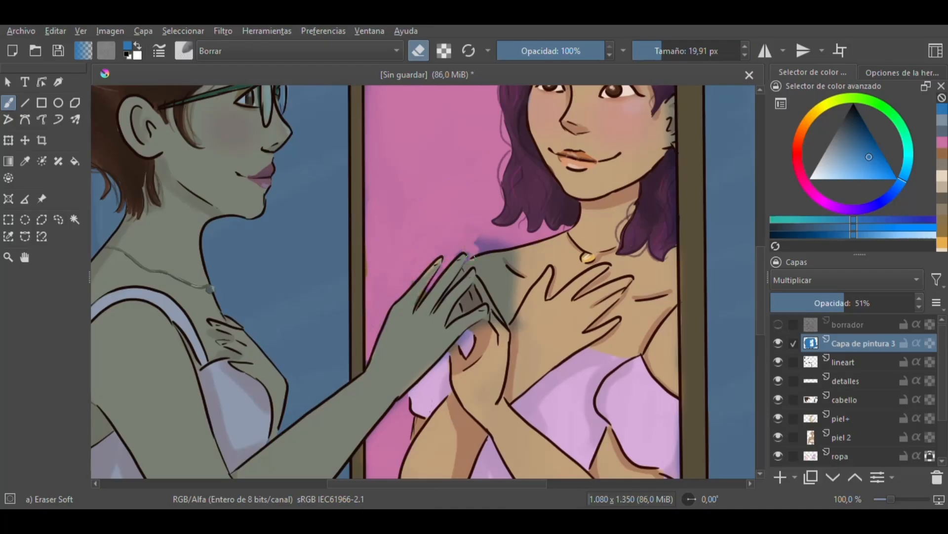
Step: Erase the leftover blue between the fingers and over the reflected shoulder, enlarging the soft eraser from 5,90 to 26,15 px
key("plus")
left_click(651, 51)
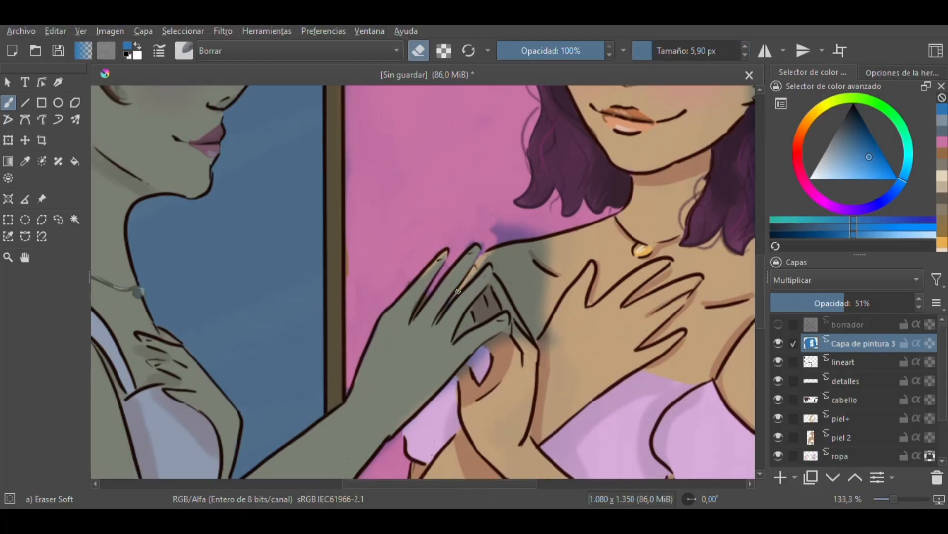
mouse_move(486, 255)
left_mouse_down()
mouse_move(482, 248)
mouse_move(474, 307)
left_mouse_up()
left_click(657, 51)
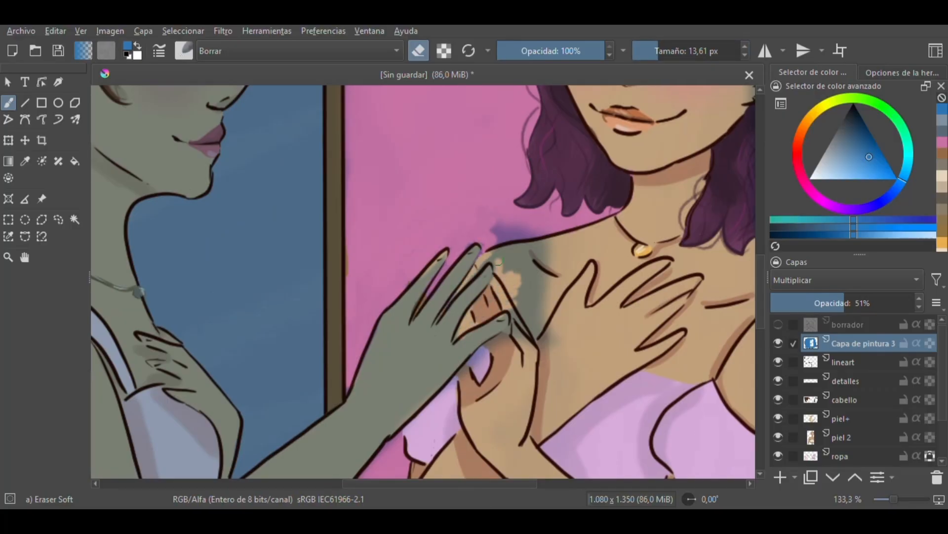
left_click_drag(501, 239, 558, 329)
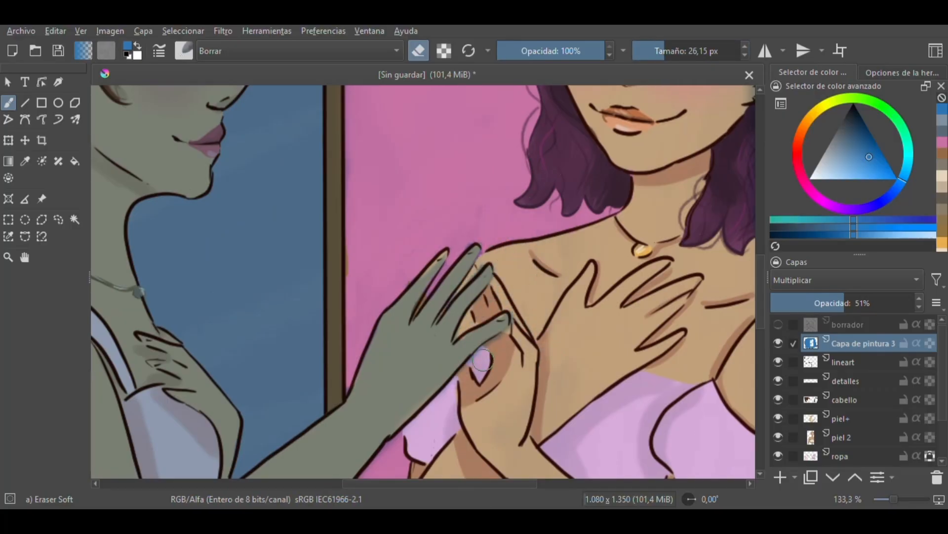
Step: Erase the blue overlay along the left woman's forehead, nose, lips, chin and neck to light her profile with the 26,15 px eraser
key("minus")
key("minus")
key("minus")
key("minus")
key("plus")
key("plus")
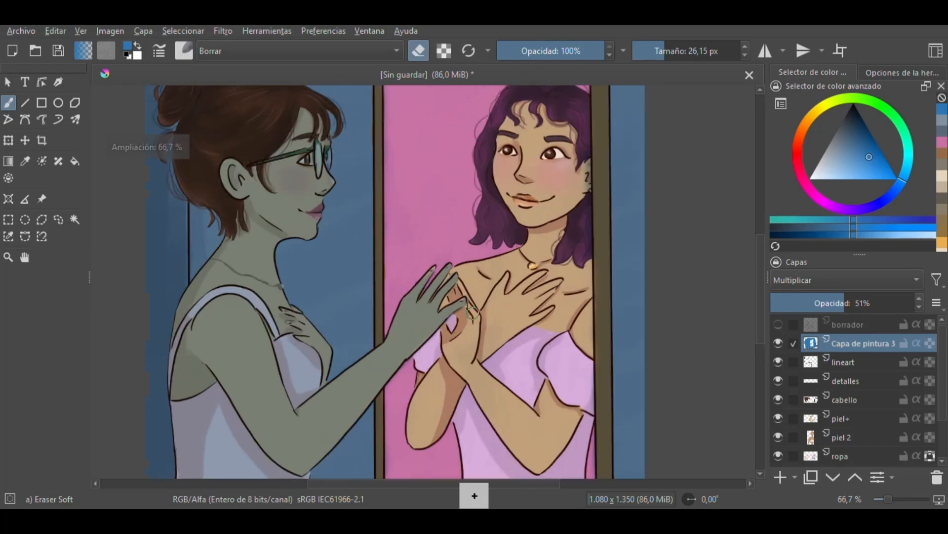
key("plus")
left_click_drag(760, 300, 760, 271)
left_click_drag(415, 234, 412, 200)
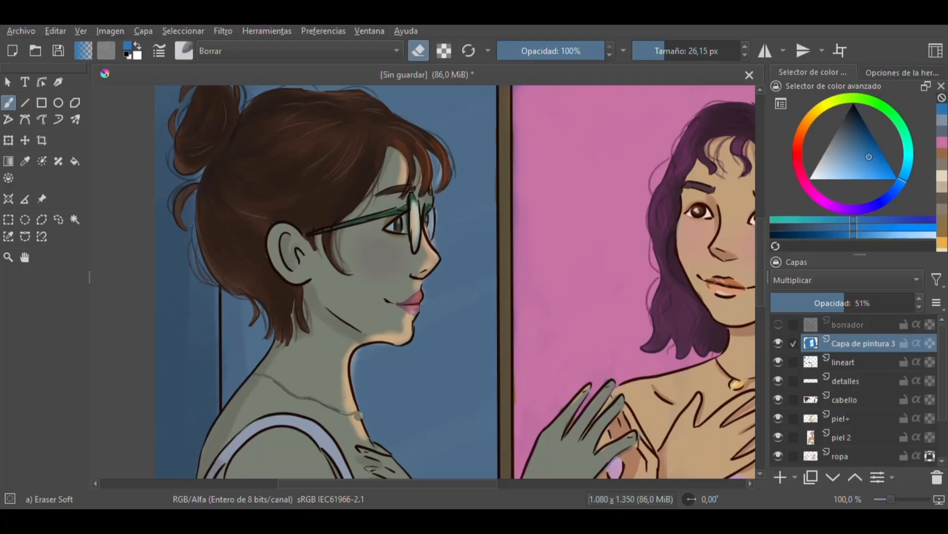
Step: Erase the blue overlay along the left woman's hair bun with the 26,15 px soft eraser, undoing a stray stroke over the glasses
left_click_drag(426, 213, 424, 190)
key("ctrl+z")
scroll(382, 191, "up", 3)
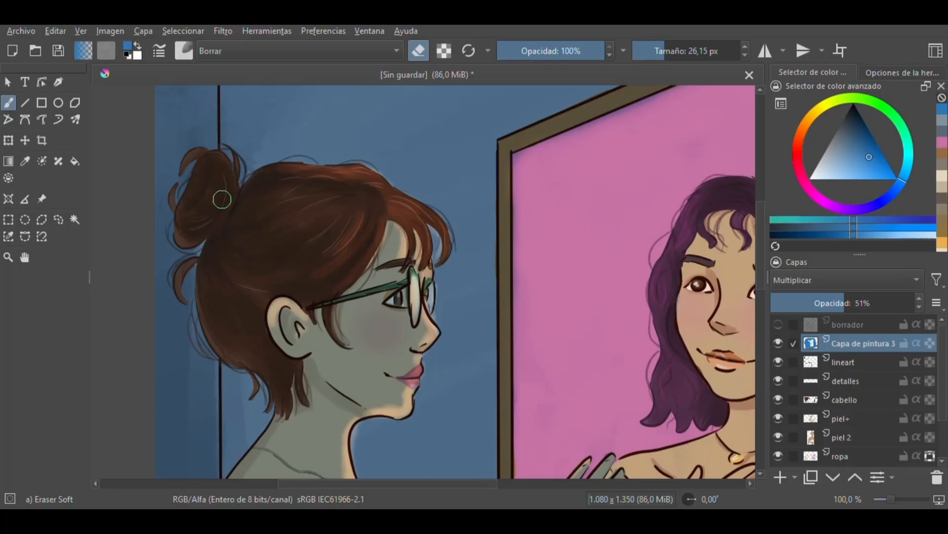
mouse_move(229, 165)
left_mouse_down()
mouse_move(228, 176)
mouse_move(192, 165)
left_mouse_up()
key("minus")
key("minus")
key("plus")
key("plus")
Step: Erase the blue overlay from the left woman's hand on her chest and from her dress strap with a 12,54 px soft eraser
left_click_drag(763, 244, 762, 290)
key("plus")
left_click(658, 51)
left_click_drag(342, 302, 369, 310)
mouse_move(364, 298)
left_mouse_down()
mouse_move(435, 385)
mouse_move(427, 424)
left_mouse_up()
left_click_drag(392, 346, 377, 335)
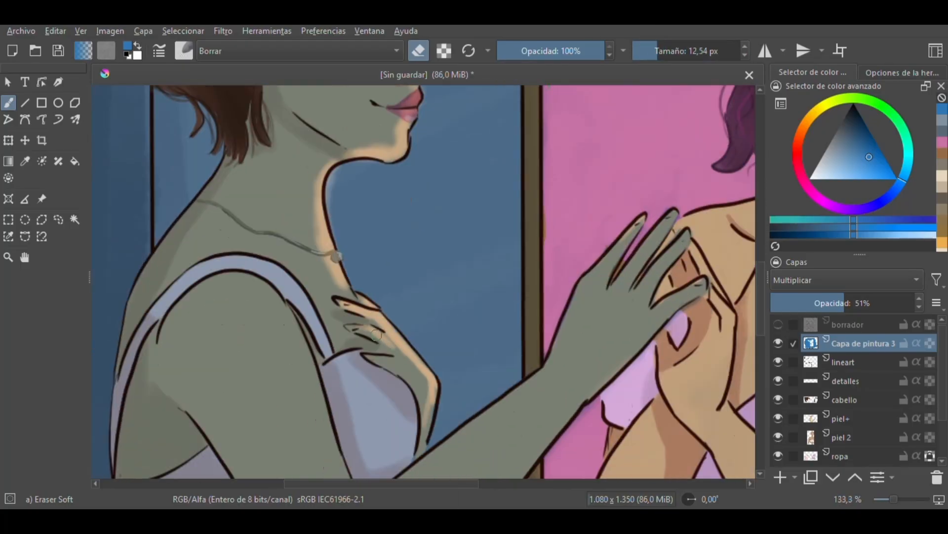
left_click_drag(433, 396, 421, 456)
left_click_drag(278, 266, 327, 350)
mouse_move(326, 348)
left_mouse_down()
mouse_move(311, 314)
mouse_move(214, 257)
mouse_move(273, 272)
mouse_move(229, 261)
left_mouse_up()
Step: Erase the blue overlay along the underside of the left woman's raised forearm and the front edge of her dress below the elbow
mouse_move(761, 275)
left_mouse_down()
mouse_move(751, 352)
mouse_move(761, 316)
left_mouse_up()
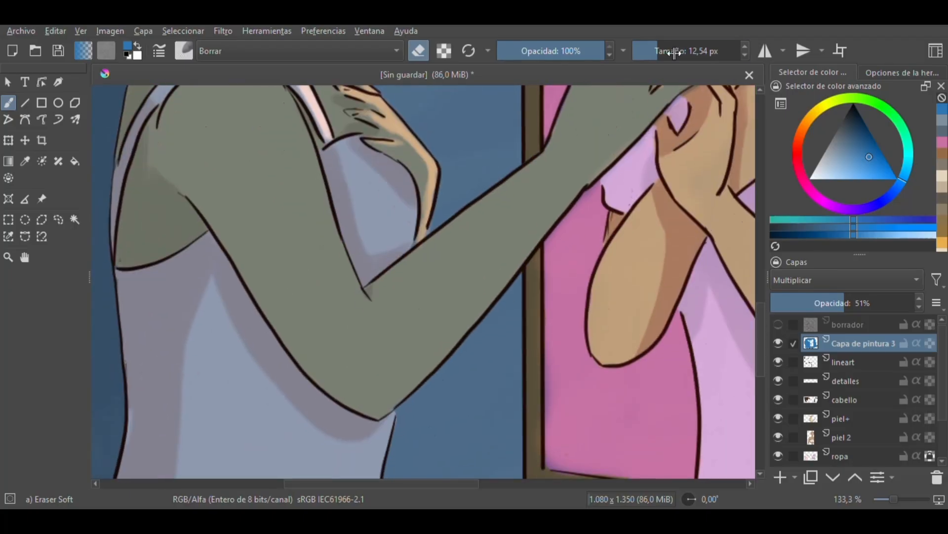
key("bracketleft")
left_click_drag(383, 414, 642, 131)
left_click_drag(761, 321, 761, 360)
left_click_drag(394, 207, 366, 398)
left_click_drag(380, 245, 375, 369)
left_click_drag(375, 286, 398, 409)
left_click_drag(378, 336, 366, 356)
key("minus")
key("minus")
key("minus")
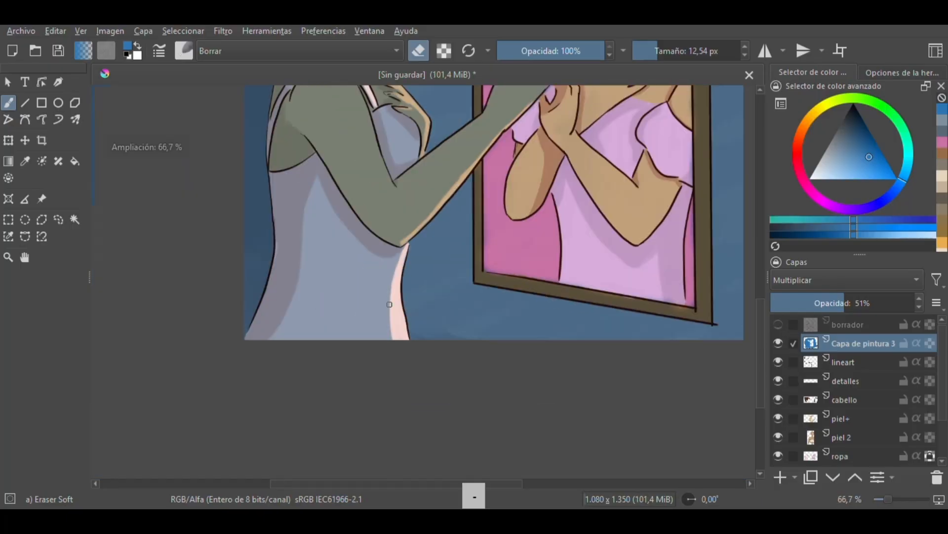
Step: Erase the blue overlay from the bust of the left woman's dress with a 24,48 px soft eraser
key("plus")
key("plus")
left_click_drag(761, 368, 761, 319)
left_click(664, 48)
mouse_move(368, 239)
left_mouse_down()
mouse_move(402, 295)
mouse_move(377, 273)
mouse_move(376, 284)
mouse_move(404, 280)
left_mouse_up()
left_click_drag(373, 242, 412, 276)
left_click_drag(410, 313, 415, 299)
Step: Erase the blue overlay along the lower edge of the left woman's raised hand, from wrist to thumb
key("plus")
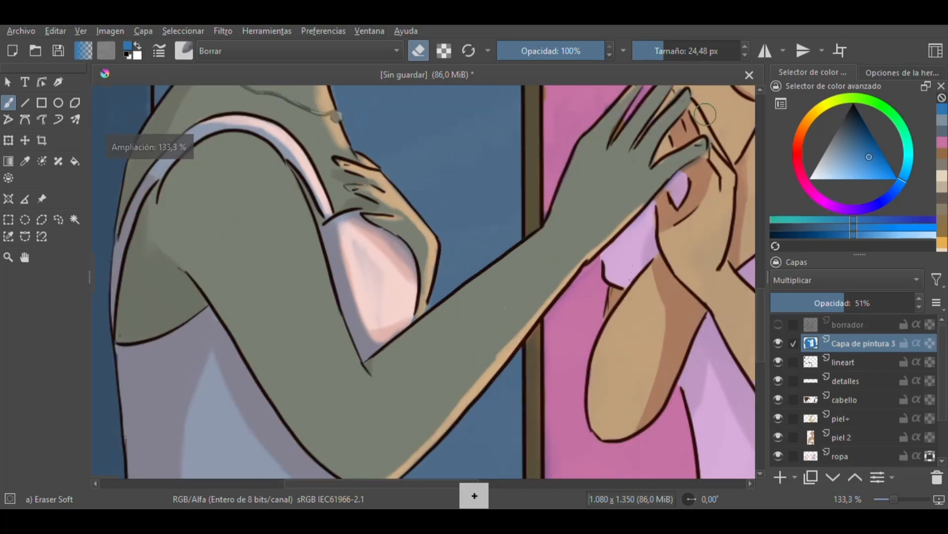
left_click_drag(420, 483, 454, 484)
left_click_drag(761, 302, 761, 292)
left_click_drag(521, 264, 584, 194)
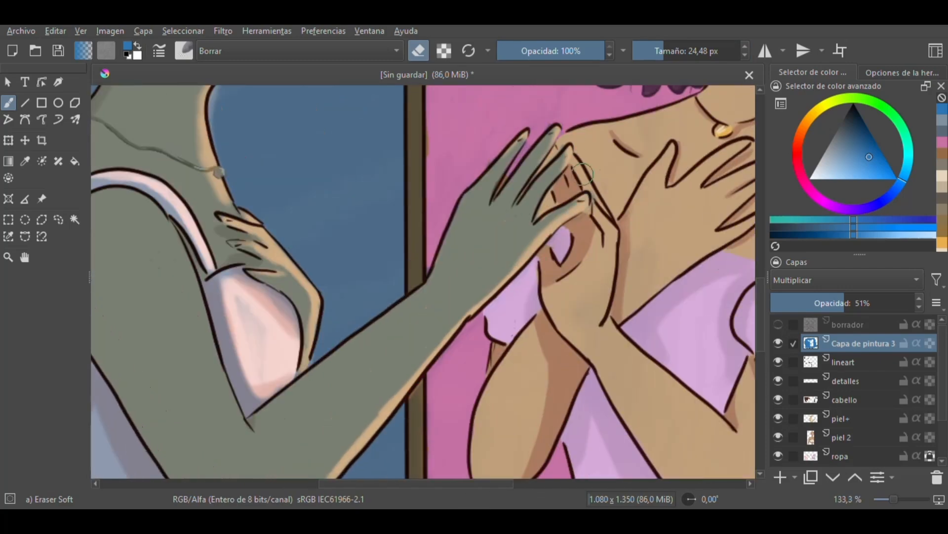
left_click_drag(561, 231, 477, 314)
key("minus")
key("minus")
key("minus")
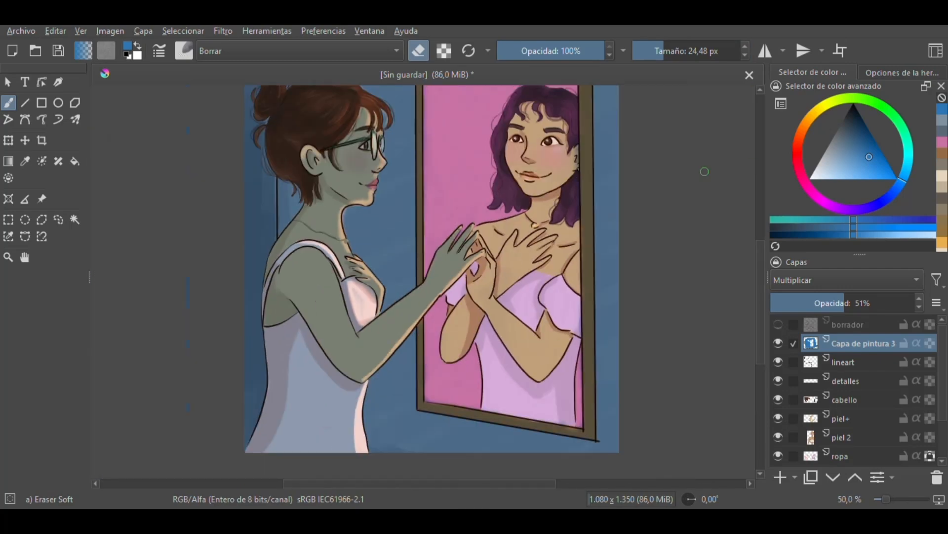
Step: Erase the blue overlay from the left woman's necklace with a 9,66 px soft eraser
key("plus")
key("plus")
left_click_drag(467, 483, 440, 483)
key("plus")
left_click(655, 51)
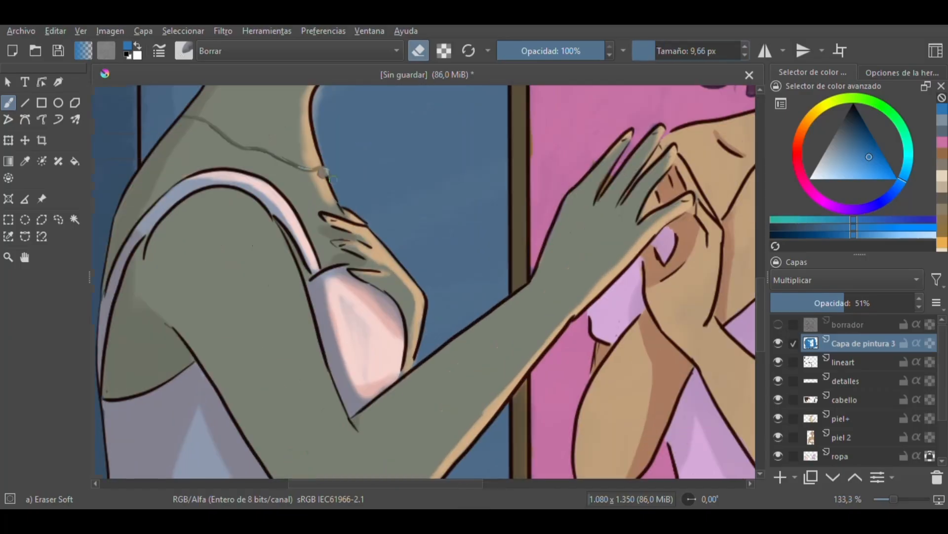
left_click_drag(309, 169, 281, 158)
Step: Erase more blue overlay along the left woman's facial profile with a 33,58 px soft eraser, undoing the last stroke
left_click_drag(760, 283, 760, 233)
left_click(667, 51)
left_click_drag(414, 190, 390, 281)
key("ctrl+z")
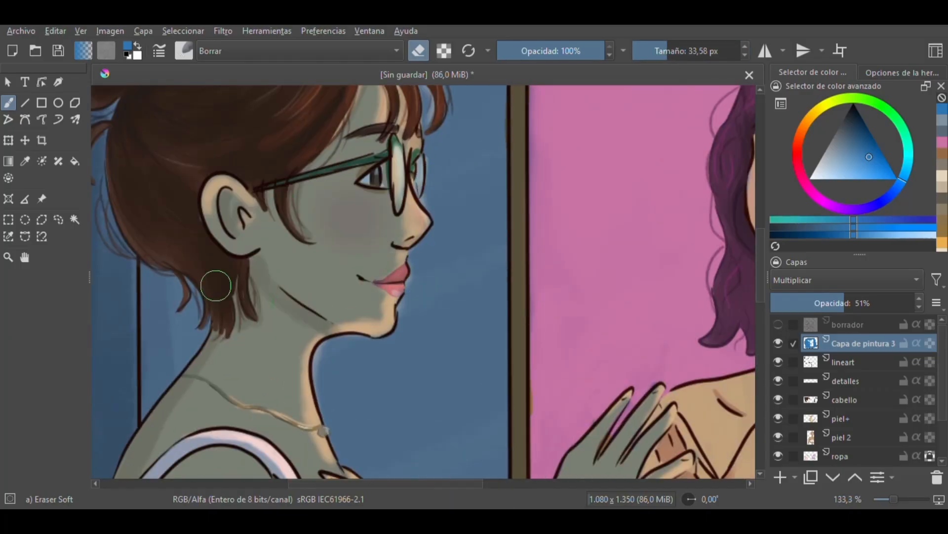
key("minus")
key("minus")
key("minus")
key("minus")
key("plus")
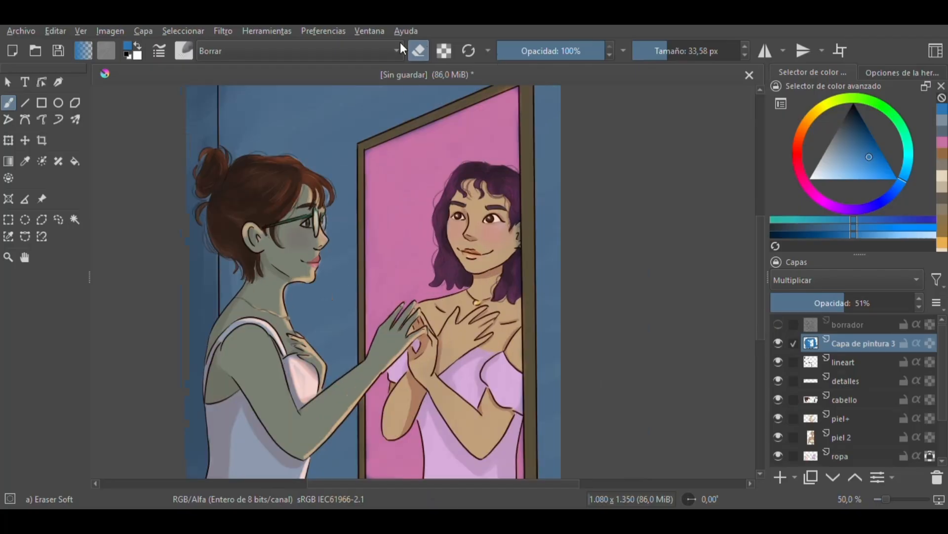
Step: Rename the blue overlay layer as sombra and add a new layer named luz above it
key("F2")
type("sombra")
key("Return")
key("Insert")
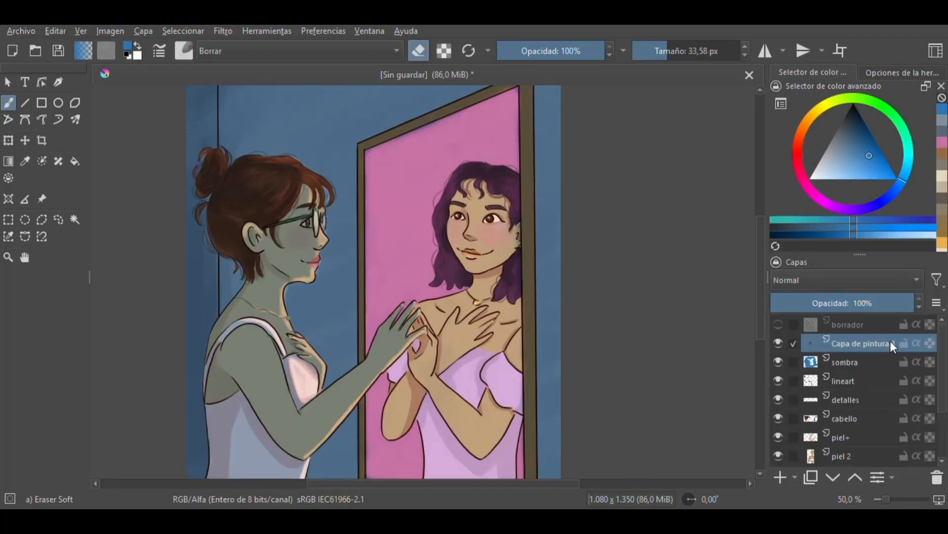
key("F2")
type("luz")
key("Return")
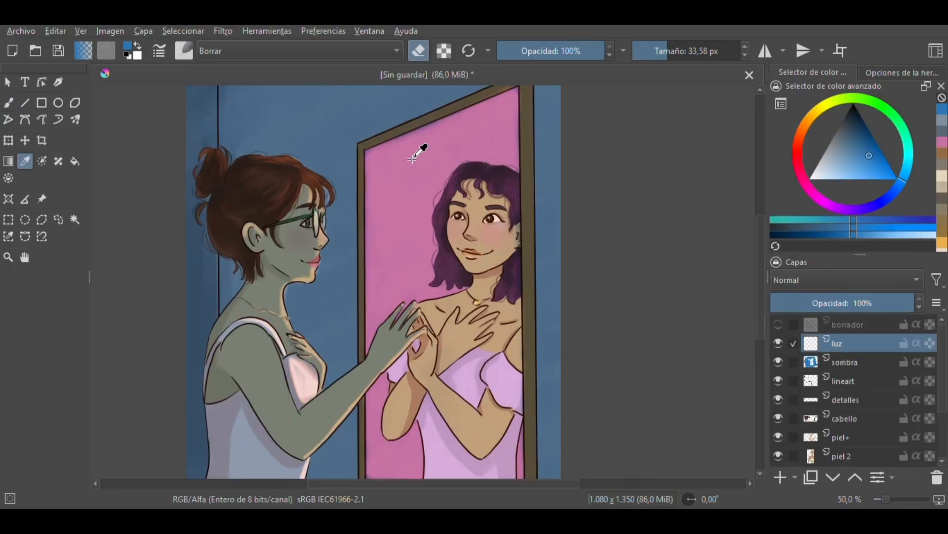
Step: Sample the mirror's pink and set up the Airbrush Soft brush at 113,30 px
left_click(419, 148, "ctrl")
key("F6")
left_click(164, 134)
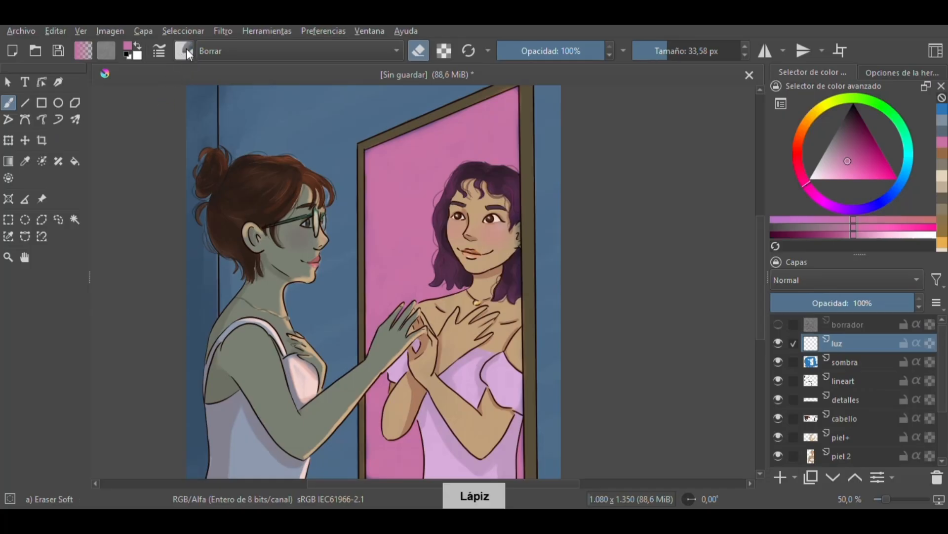
left_click(185, 49)
left_click(327, 107)
left_click(674, 124)
left_click_drag(710, 137, 684, 136)
left_click(684, 51)
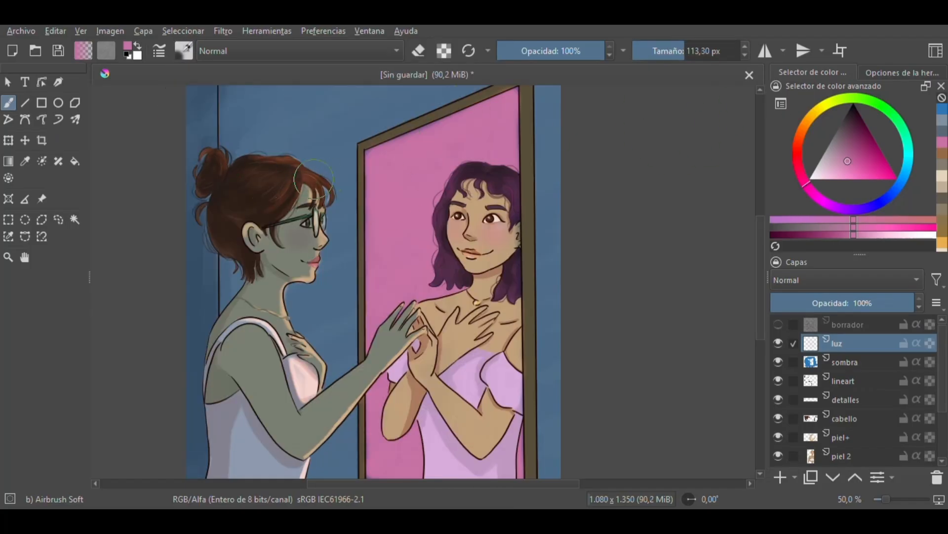
Step: Airbrush a soft pink glow on the luz layer along the left woman's hair, face, neck, raised forearm and dress front
mouse_move(320, 180)
left_mouse_down()
mouse_move(264, 147)
mouse_move(233, 156)
left_mouse_up()
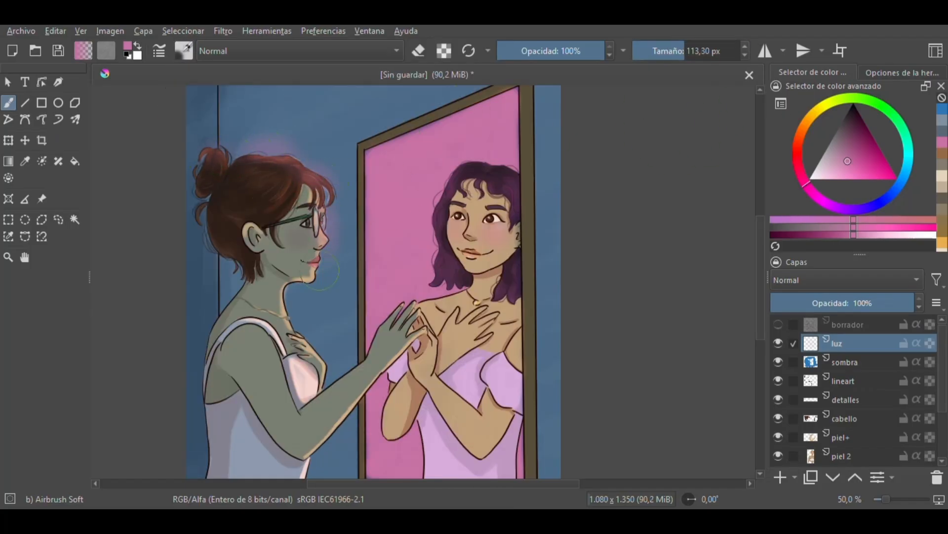
left_click_drag(290, 303, 317, 345)
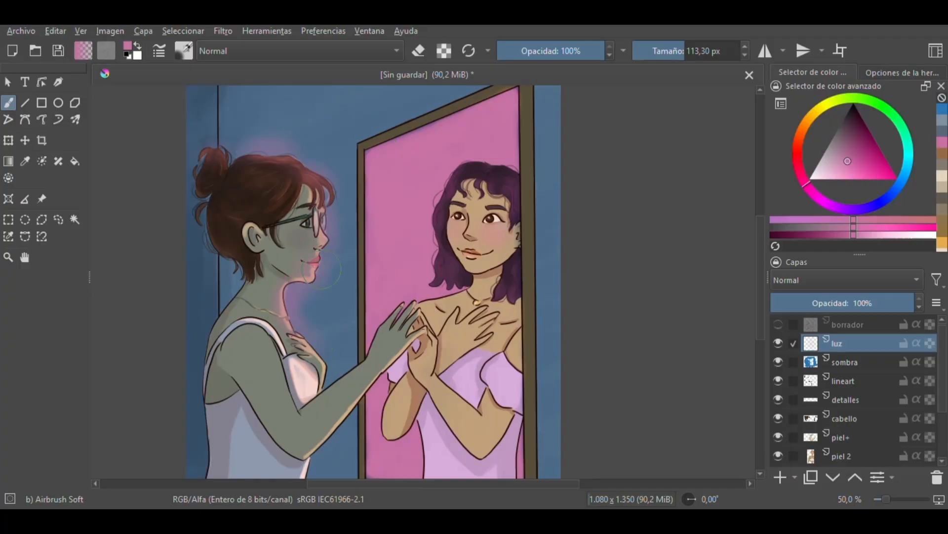
mouse_move(429, 348)
left_mouse_down()
mouse_move(354, 421)
mouse_move(336, 442)
left_mouse_up()
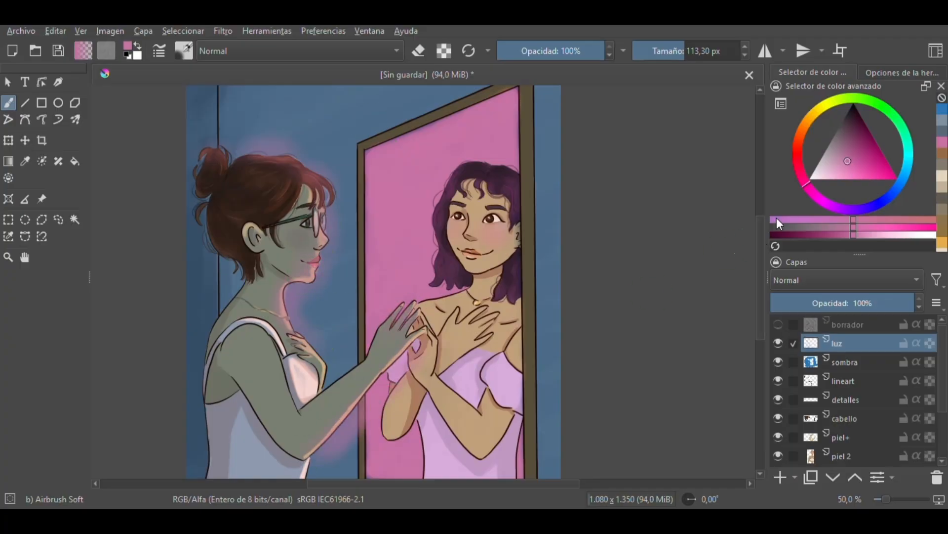
scroll(760, 238, "down", 2)
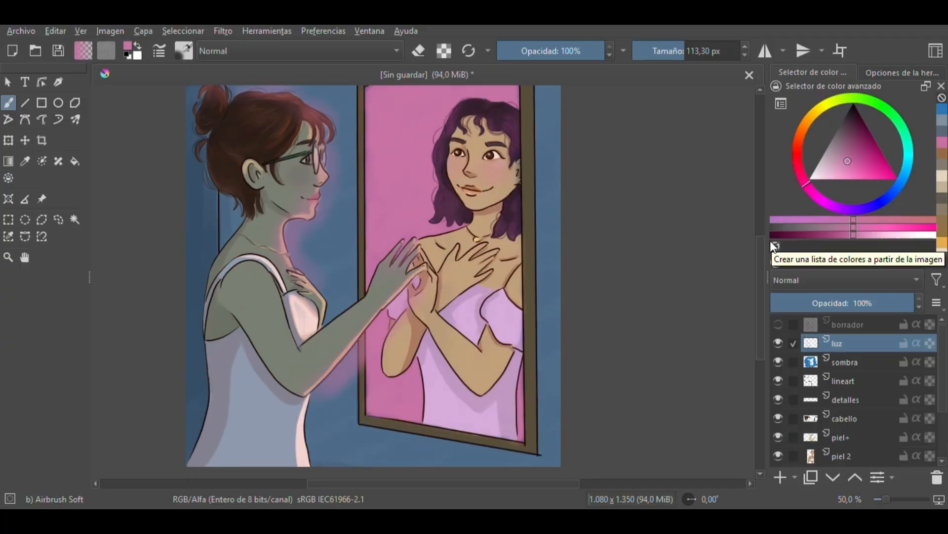
scroll(760, 274, "down", 2)
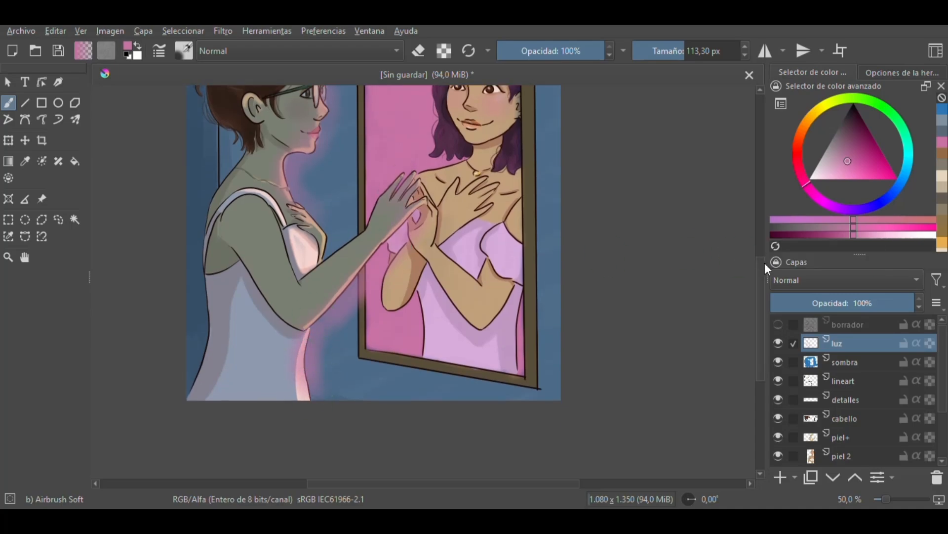
scroll(765, 263, "up", 3)
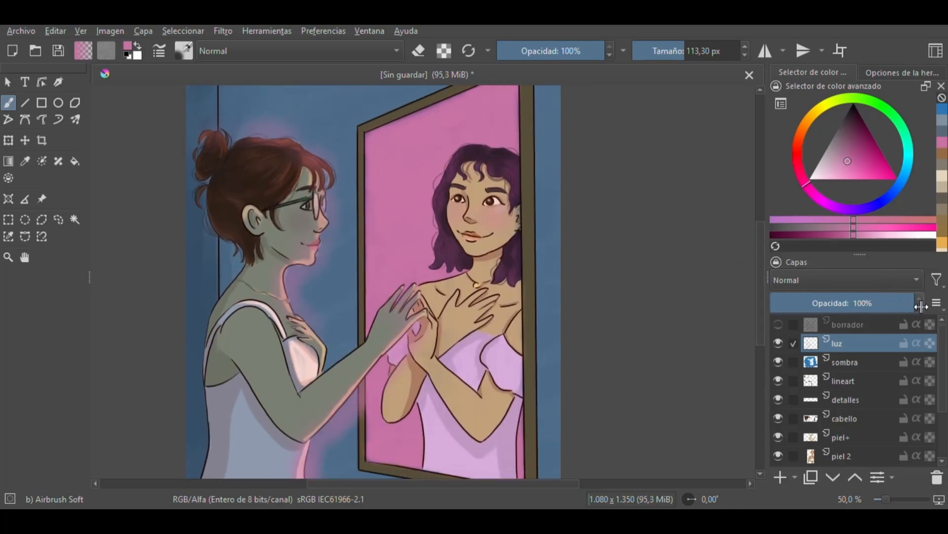
Step: Strengthen the pink glow above the left woman's hair, along her face and neck, and around the touching hands
left_click_drag(256, 137, 281, 138)
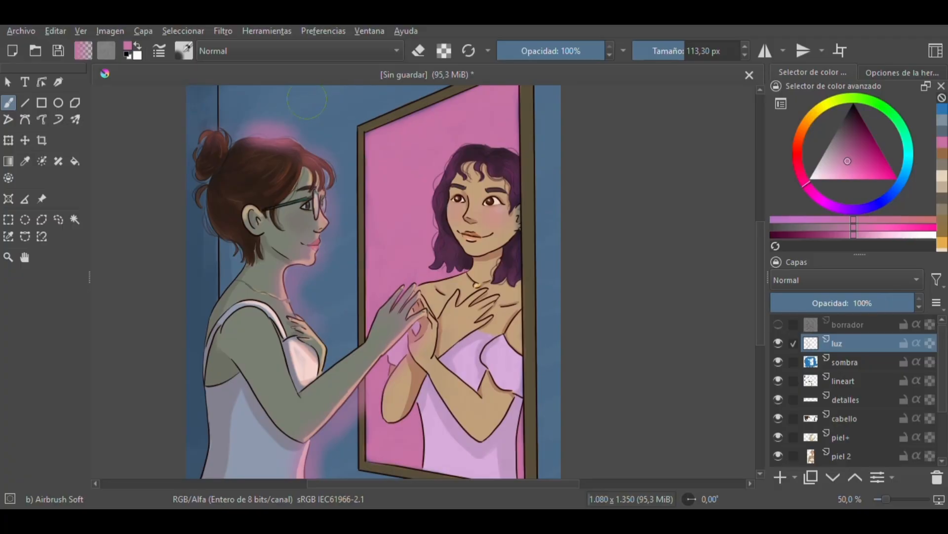
mouse_move(295, 148)
left_mouse_down()
mouse_move(323, 170)
mouse_move(315, 261)
mouse_move(285, 281)
left_mouse_up()
left_click_drag(418, 322, 395, 352)
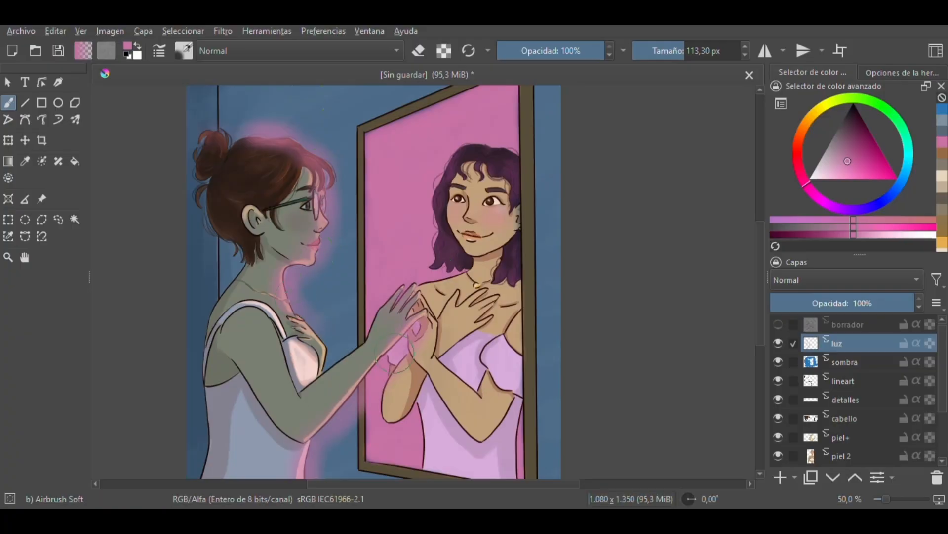
Step: Add a layer named brillo and airbrush a bright yellow spot at the touching fingertips with a 33,58 px brush
left_click(875, 297)
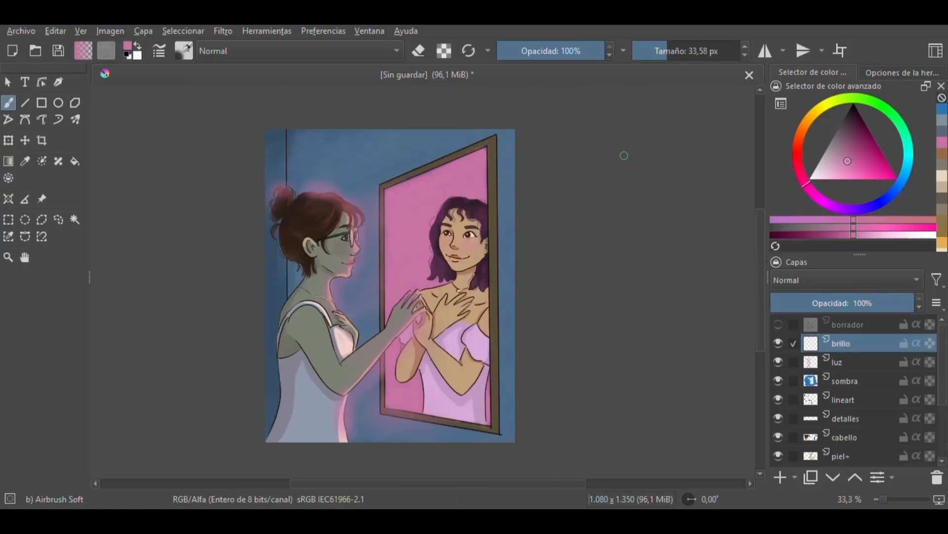
key("ctrl+plus")
key("ctrl+plus")
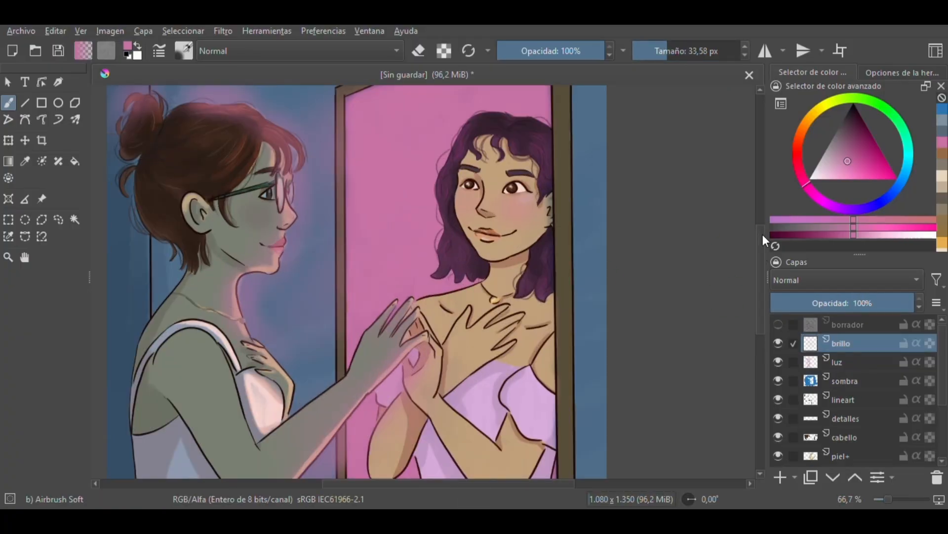
left_click_drag(763, 234, 763, 240)
left_click(822, 106)
left_click(888, 173)
left_click(416, 285)
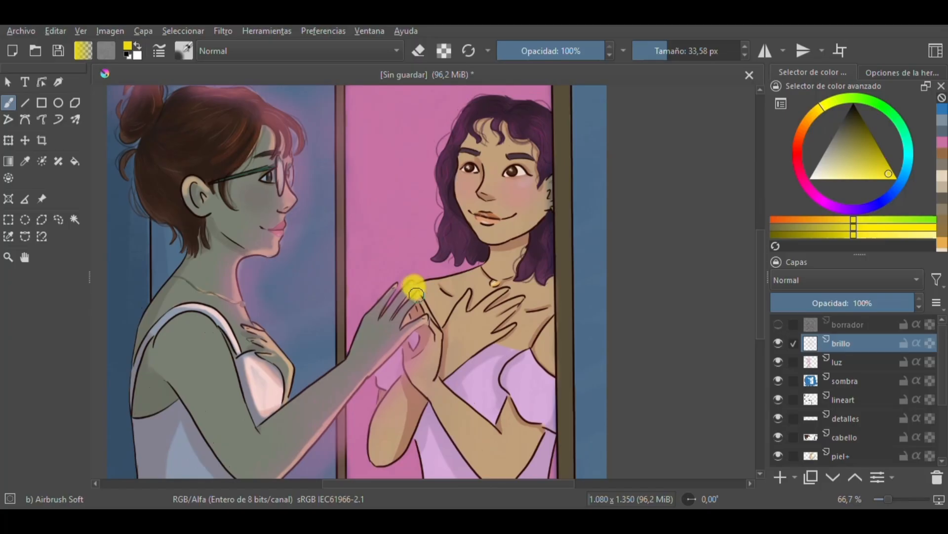
left_click_drag(415, 292, 414, 180)
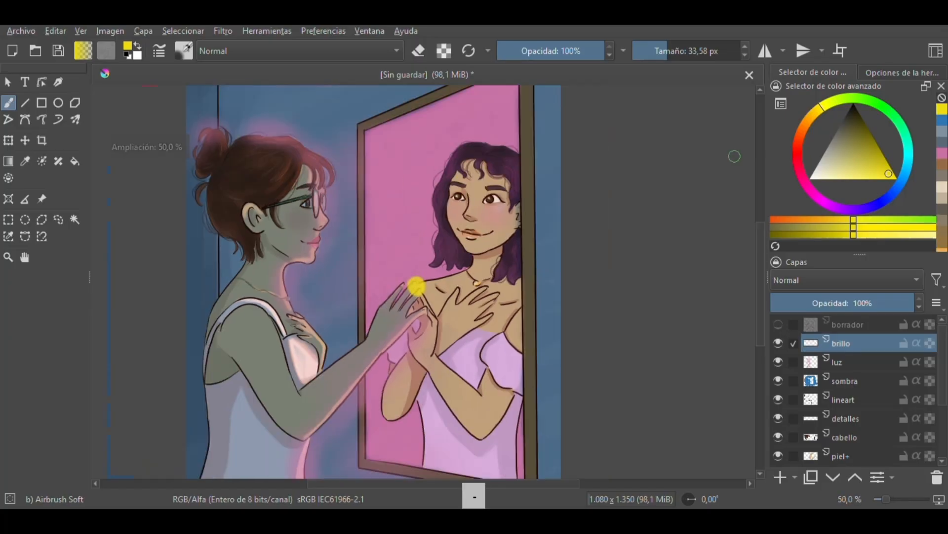
Step: Airbrush a yellow halo and a vertical yellow beam above and below the fingertips at 100,24 px
key("bracketright")
key("bracketright")
key("bracketright")
left_click(417, 288)
left_click_drag(416, 285, 412, 212)
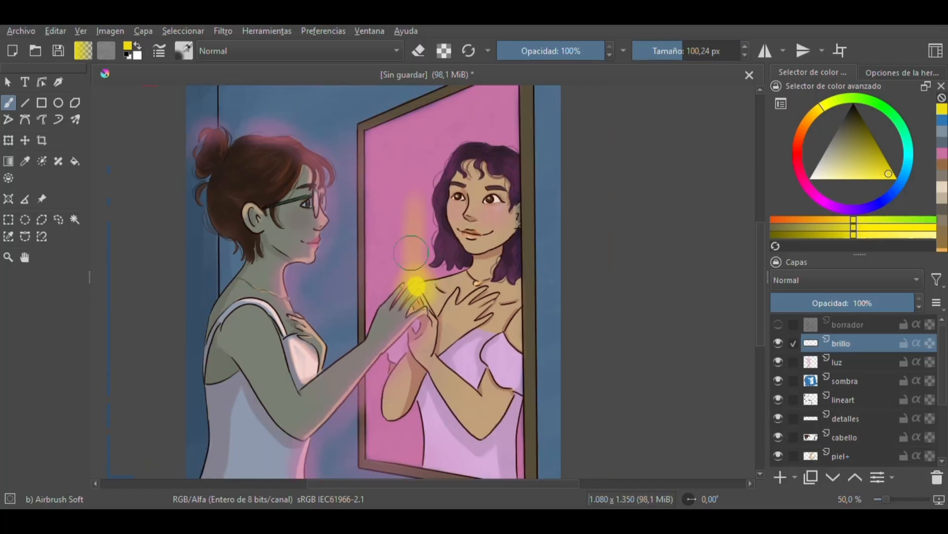
left_click_drag(413, 255, 411, 197)
left_click_drag(418, 307, 420, 397)
left_click_drag(420, 341, 422, 438)
Step: Airbrush a pale yellow core into the fingertip spot and along the vertical beam, using 37,77 px for the beam
left_click(823, 176)
left_click(675, 51)
left_click(417, 285)
left_click(668, 51)
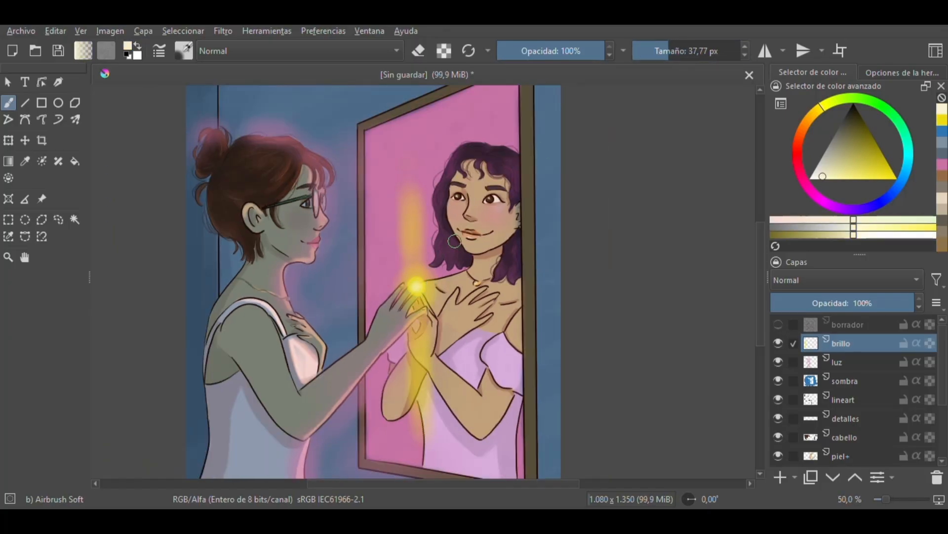
left_click_drag(415, 283, 411, 185)
left_click_drag(420, 300, 423, 435)
Step: Erase the yellow glow covering the left woman's fingers with a 21,36 px soft eraser
mouse_move(441, 520)
key("plus")
key("plus")
key("plus")
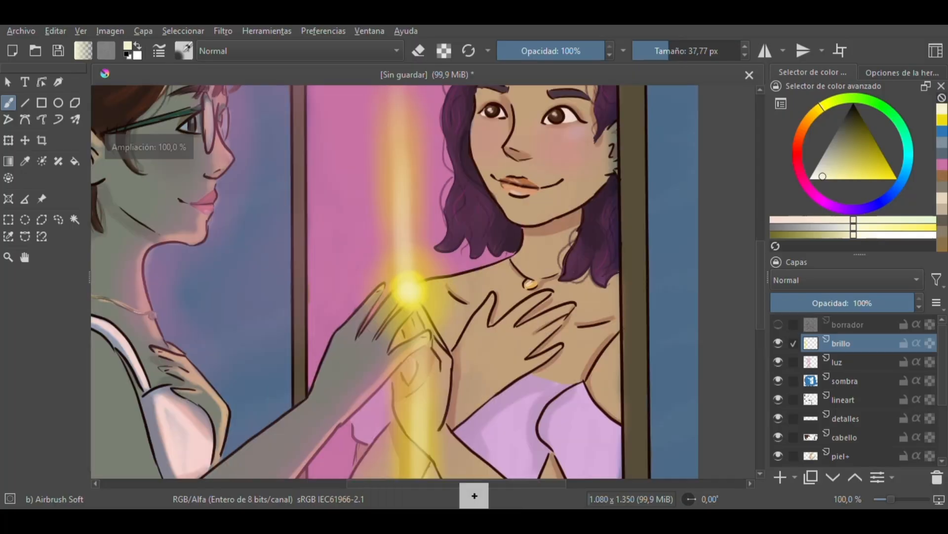
left_click(183, 51)
left_click(283, 103)
left_click(678, 50)
left_click(662, 50)
left_click_drag(393, 292, 378, 323)
left_click_drag(401, 311, 386, 340)
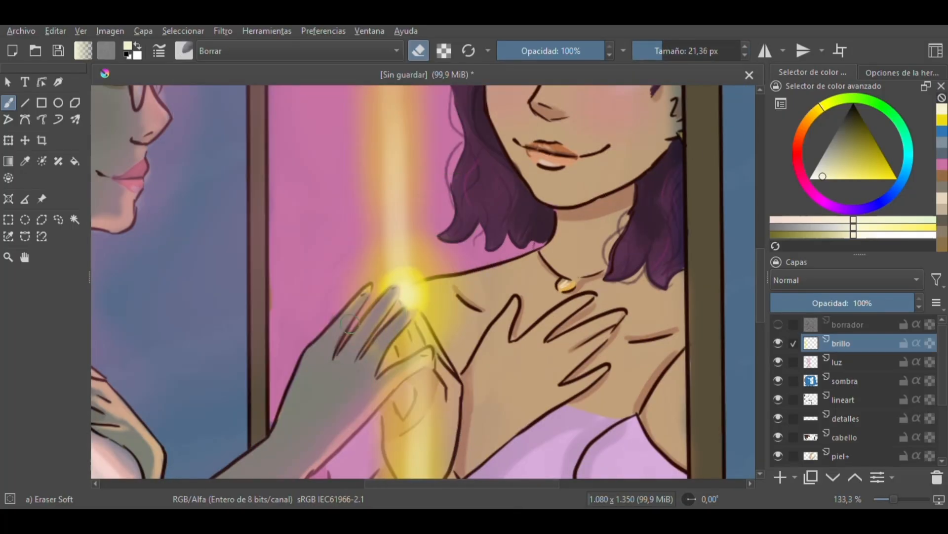
Step: Airbrush a thin yellow rim light along the left woman's front hair, chin and neck at 33,58 px, undoing unwanted strokes
key("minus")
key("minus")
key("minus")
left_click(184, 51)
left_click(405, 96)
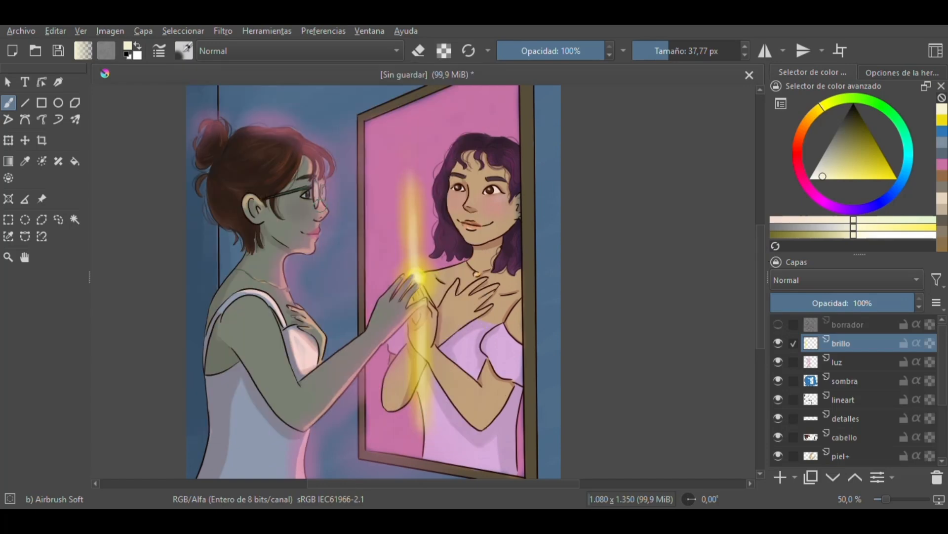
key("ctrl+z")
key("ctrl+z")
mouse_move(318, 202)
left_mouse_down()
mouse_move(315, 238)
mouse_move(288, 268)
left_mouse_up()
left_click(887, 175)
left_click(667, 51)
key("ctrl+z")
key("ctrl+z")
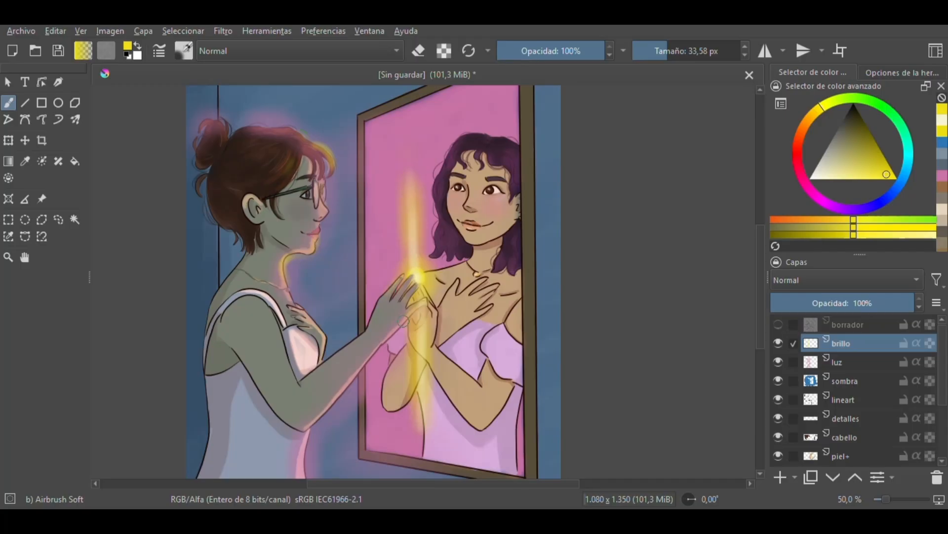
Step: Airbrush yellow rim light along the left woman's forearm and dress front, and along the reflected woman's hair and arm
left_click_drag(403, 322, 305, 412)
scroll(340, 336, "down", 3)
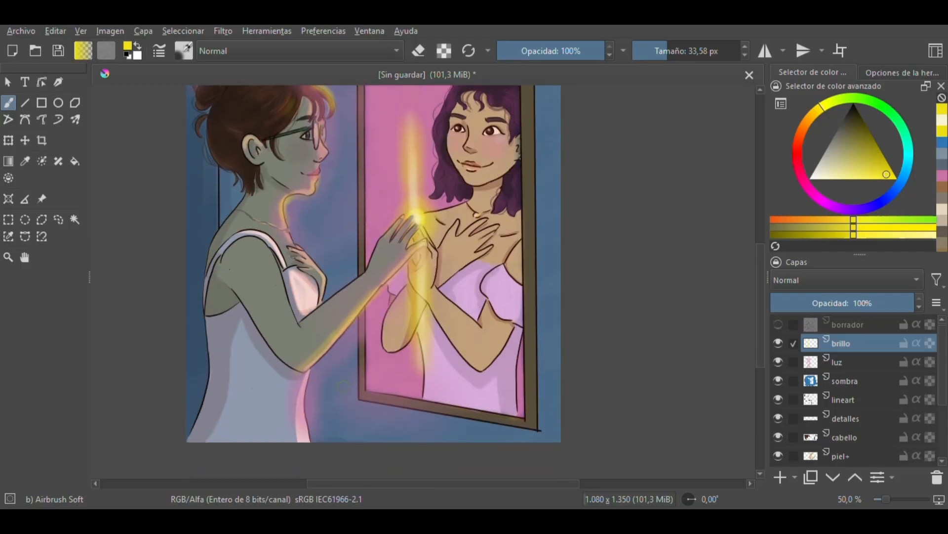
scroll(346, 385, "up", 3)
mouse_move(456, 317)
left_mouse_down()
mouse_move(441, 331)
mouse_move(435, 316)
mouse_move(434, 365)
mouse_move(467, 410)
left_mouse_up()
scroll(764, 223, "down", 3)
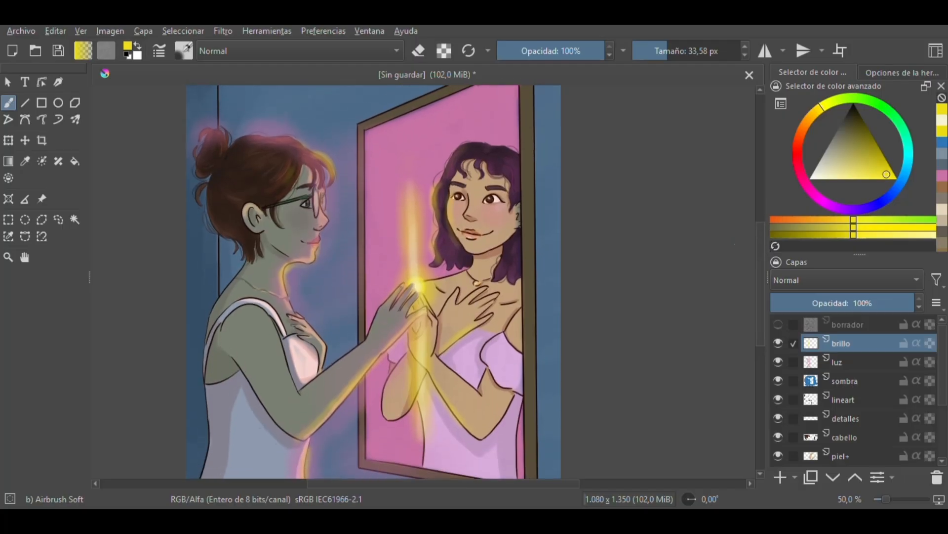
Step: Add a new paint layer directly above the fondo layer
key("minus")
scroll(911, 423, "down", 5)
key("Insert")
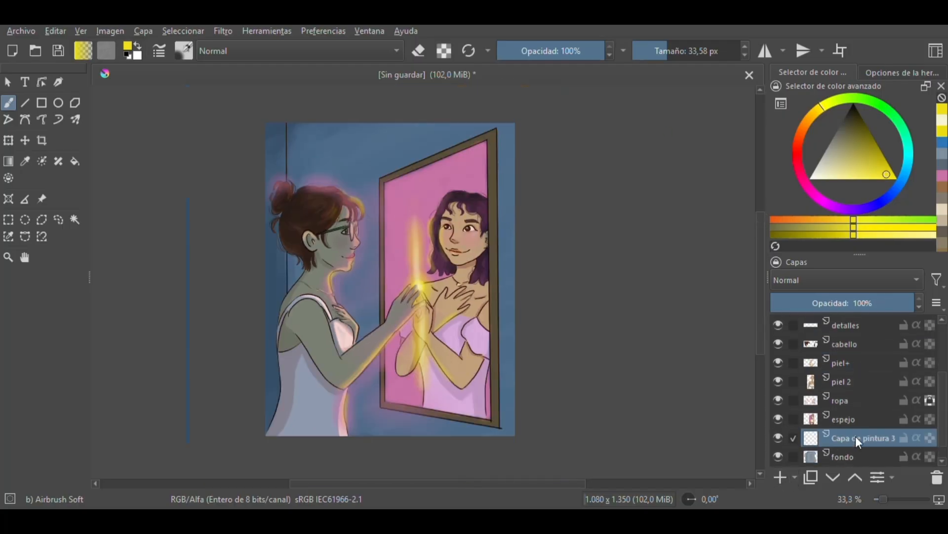
Step: Name the new layer "fondo oscuro" and airbrush dark blue over the wall behind the left woman at 387,48 px
double_click(856, 436)
type("fondo oscuro")
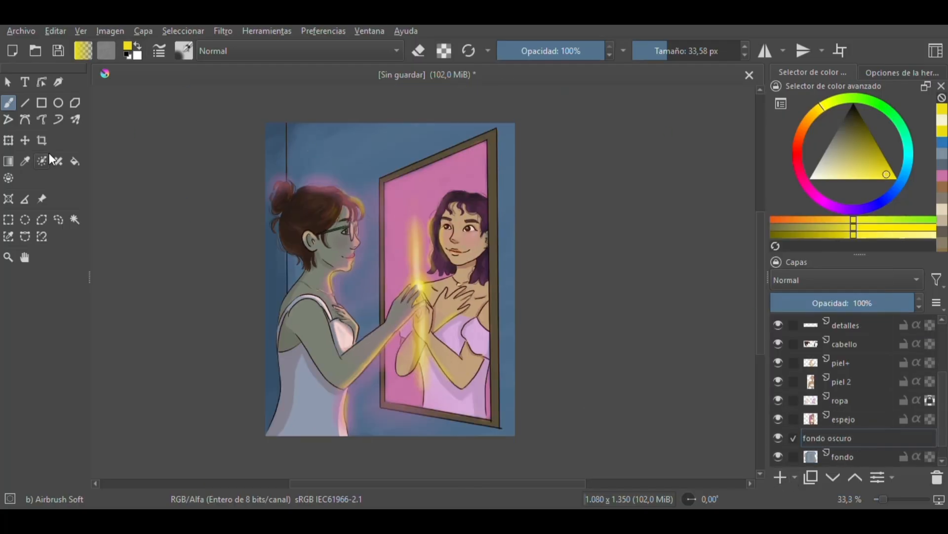
left_click(904, 176)
left_click_drag(881, 165, 873, 144)
left_click(710, 51)
mouse_move(316, 115)
left_mouse_down()
mouse_move(334, 122)
mouse_move(256, 356)
mouse_move(302, 194)
mouse_move(321, 260)
mouse_move(251, 265)
mouse_move(360, 415)
mouse_move(307, 130)
mouse_move(280, 382)
left_mouse_up()
left_click(856, 118)
left_click_drag(946, 390, 946, 377)
left_click_drag(881, 303, 906, 304)
Step: Set the luz layer's opacity to 58% and choose the Eraser Soft brush at 31,60 px
left_click_drag(943, 374, 945, 342)
left_click(854, 363)
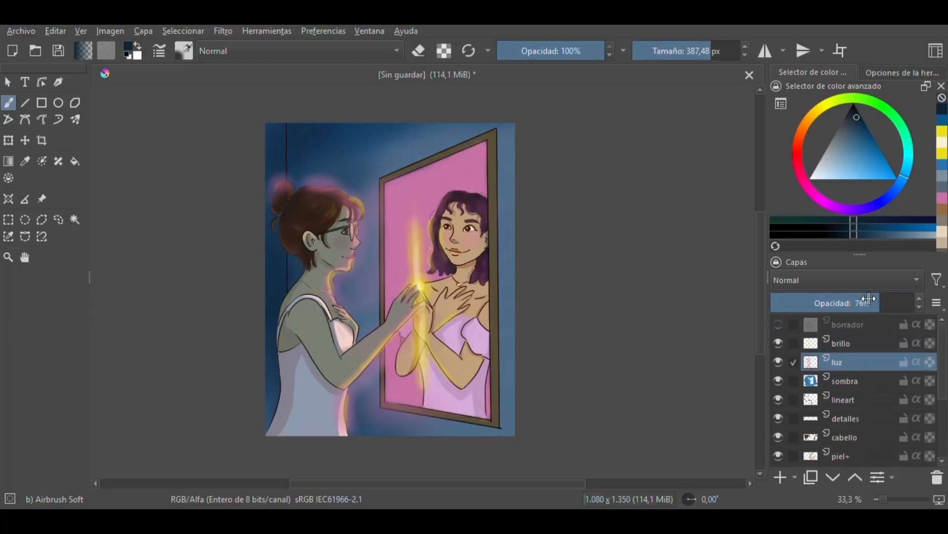
left_click_drag(868, 300, 854, 299)
left_click(184, 50)
left_click(285, 101)
left_click(667, 47)
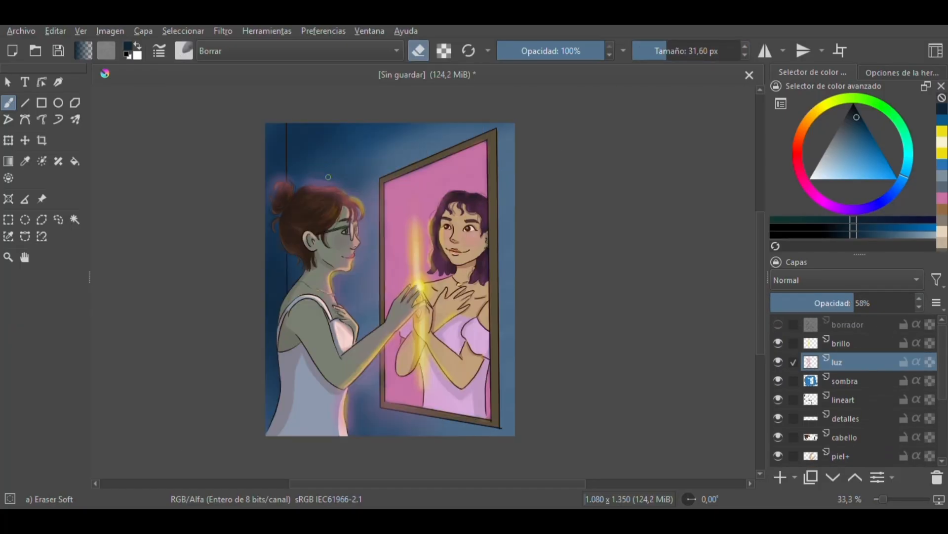
Step: Lower the opacity of the sombra multiply layer slightly to lighten the blue shadow over the figures
key("ctrl+plus")
key("ctrl+plus")
key("ctrl+plus")
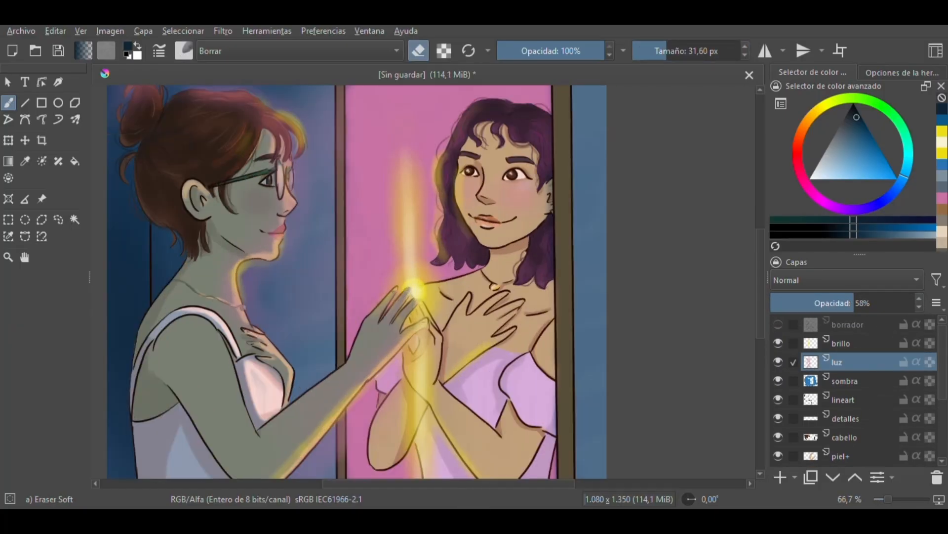
left_click_drag(511, 485, 500, 485)
key("ctrl+minus")
key("ctrl+minus")
left_click(849, 381)
left_click(855, 295)
key("ctrl+minus")
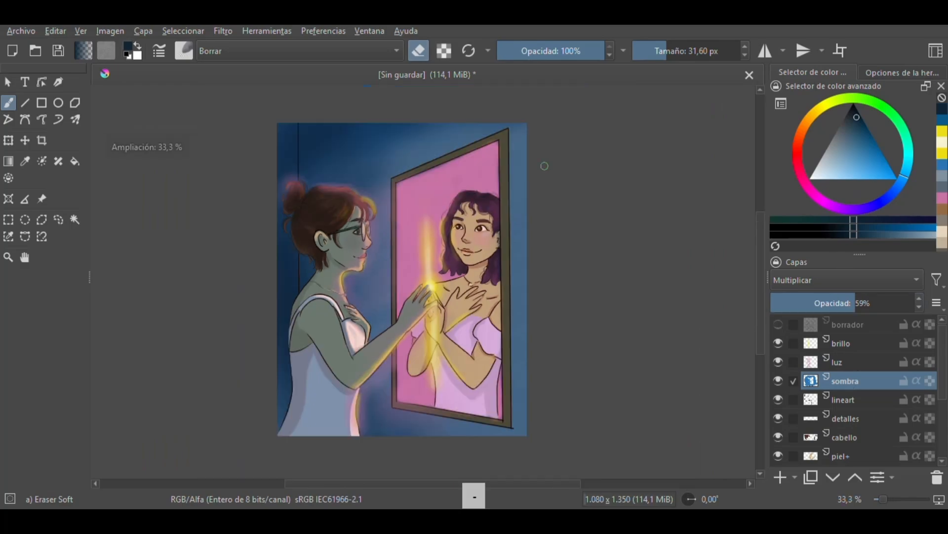
left_click(844, 304)
mouse_move(845, 304)
left_mouse_down()
mouse_move(865, 302)
mouse_move(835, 302)
left_mouse_up()
Step: Add a new paint layer directly above brillo and choose the Texture Splat brush
left_click(871, 350)
key("Insert")
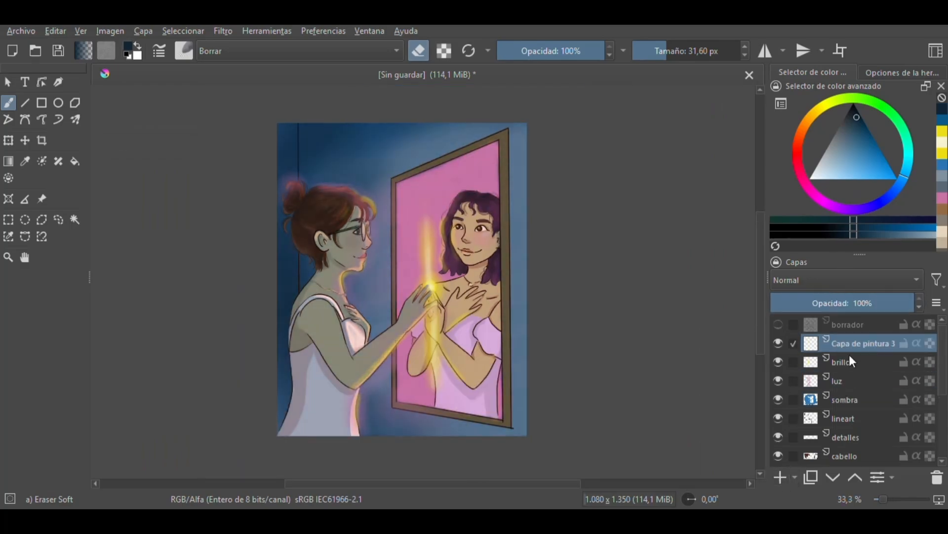
left_click(185, 51)
left_click_drag(474, 193, 474, 378)
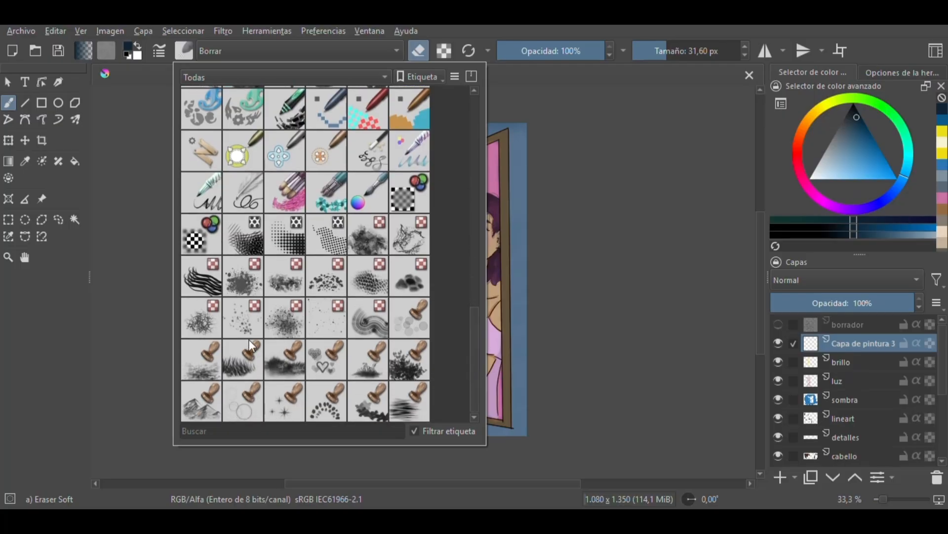
left_click(252, 346)
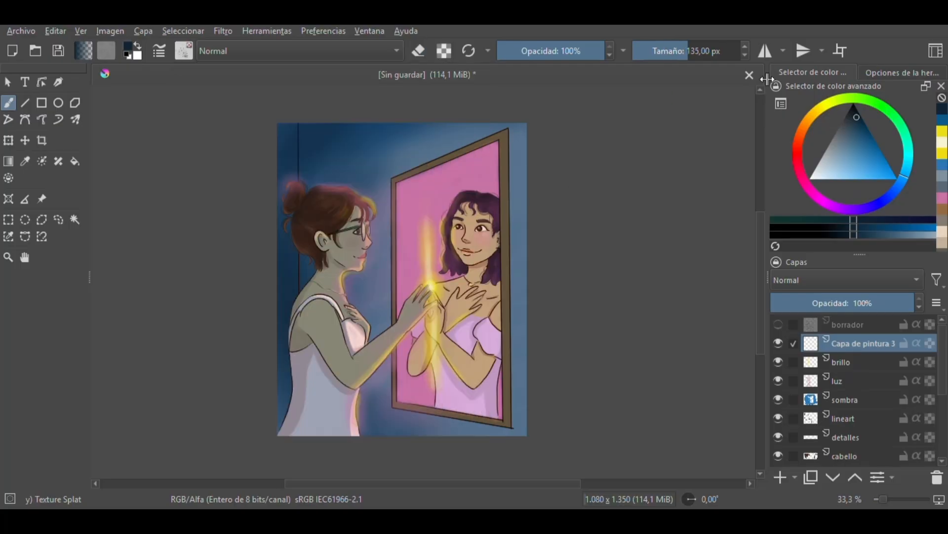
Step: Stamp golden and cream dust specks around the mirror, wall and reflected dress at 338,29 px and 55% brush opacity
left_click(817, 111)
left_click(877, 172)
left_click(556, 51)
left_click(412, 272)
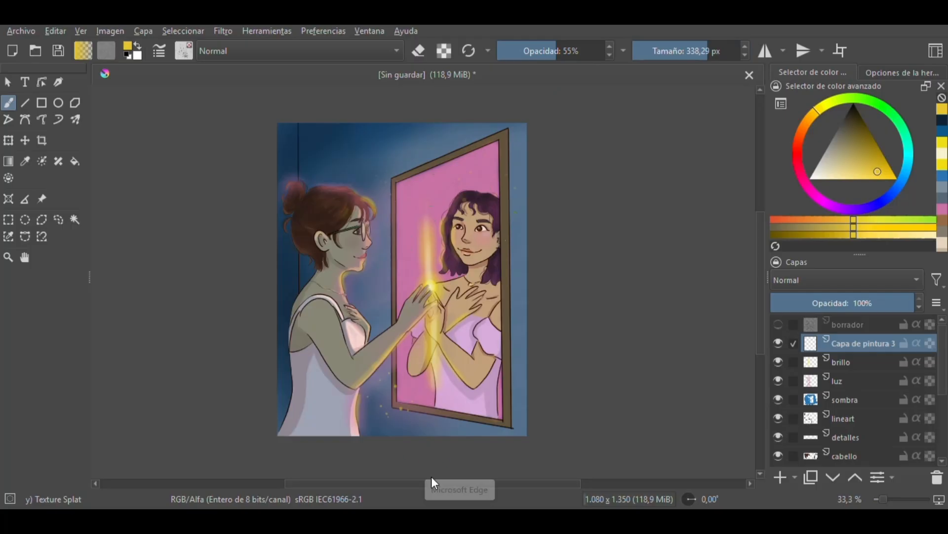
left_click(826, 174)
left_click(372, 174)
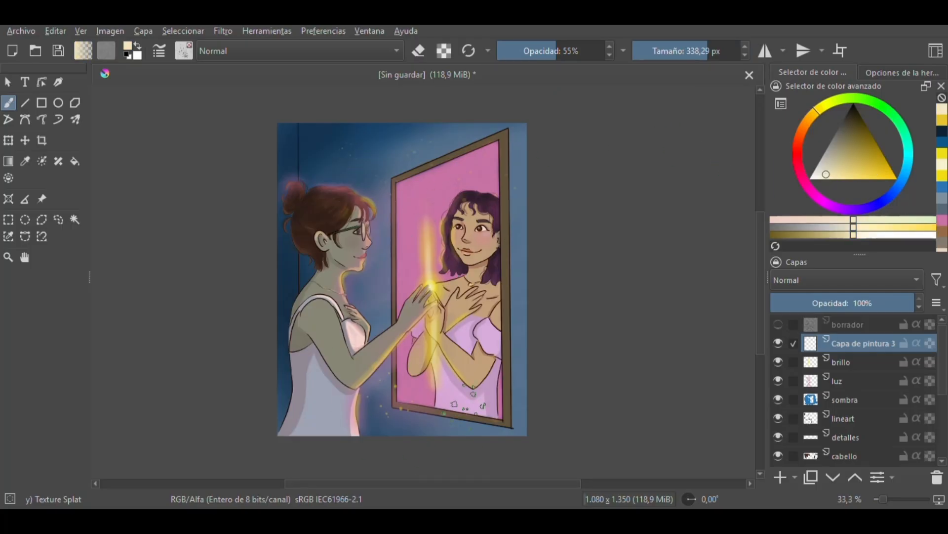
left_click(463, 406)
Step: Set the dust layer's opacity to 63% and stamp more cream specks over the upper wall at 100% brush opacity
key("plus")
mouse_move(762, 248)
left_mouse_down()
mouse_move(763, 228)
mouse_move(762, 238)
left_mouse_up()
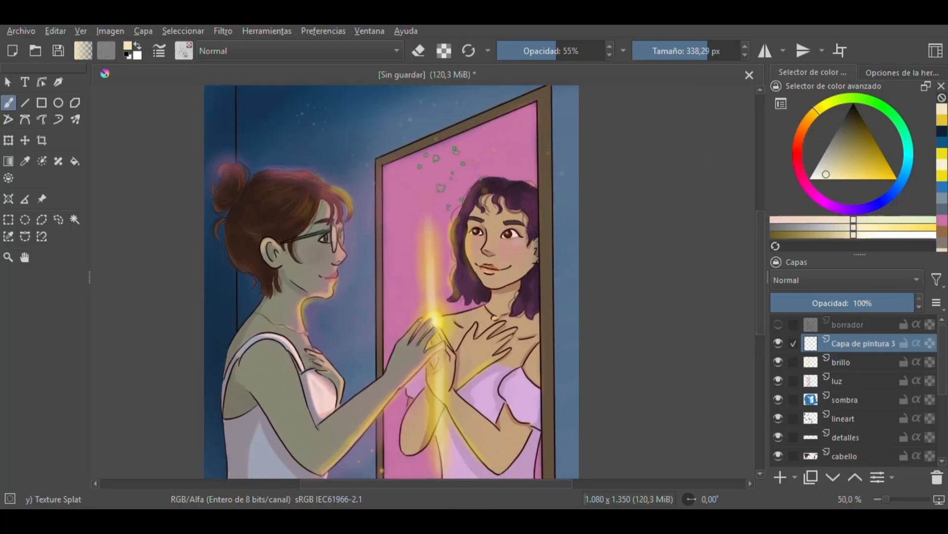
left_click_drag(894, 303, 861, 304)
left_click_drag(575, 52, 612, 48)
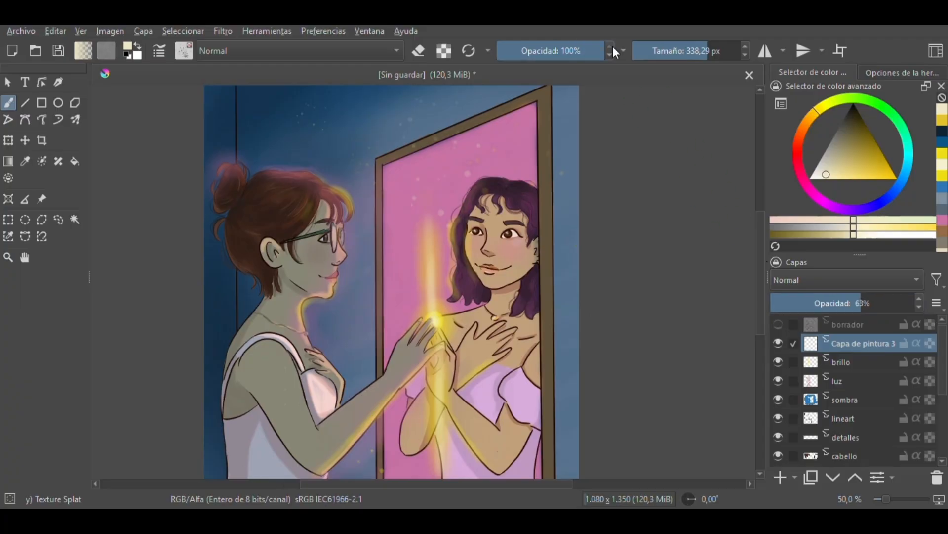
left_click(283, 134)
key("minus")
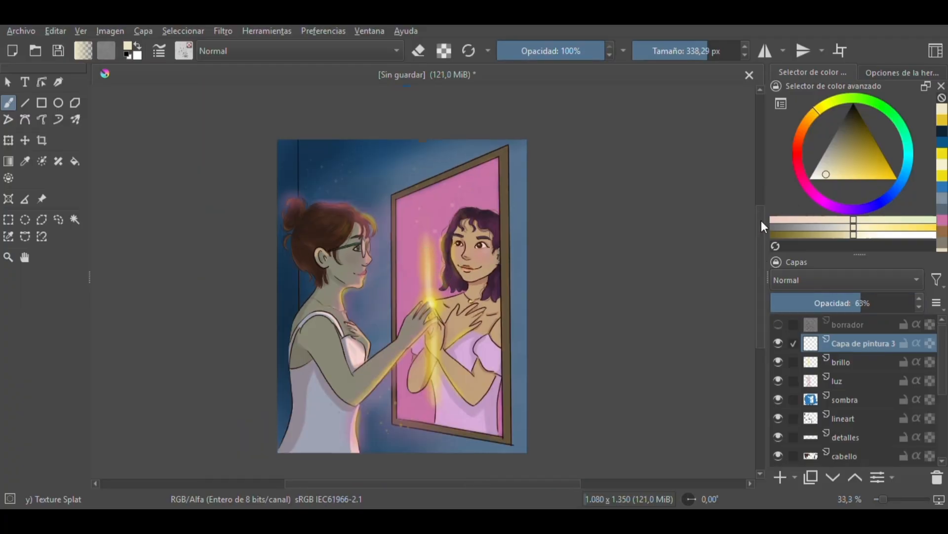
left_click_drag(761, 220, 763, 229)
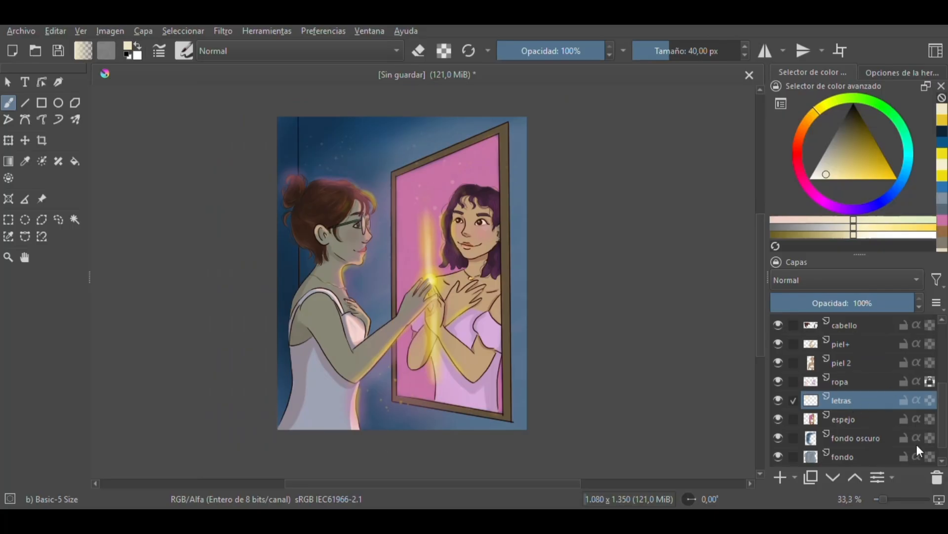
Step: Delete the existing letras layer and add a fresh paint layer named "letras" directly above espejo
left_click(937, 478)
mouse_move(940, 403)
left_mouse_down()
mouse_move(940, 389)
mouse_move(941, 410)
left_mouse_up()
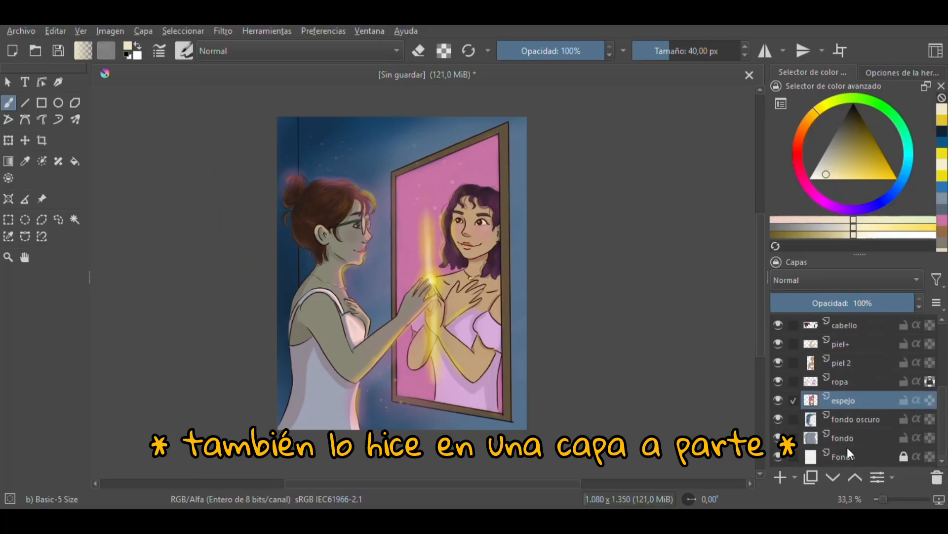
key("Insert")
double_click(857, 401)
type("letras")
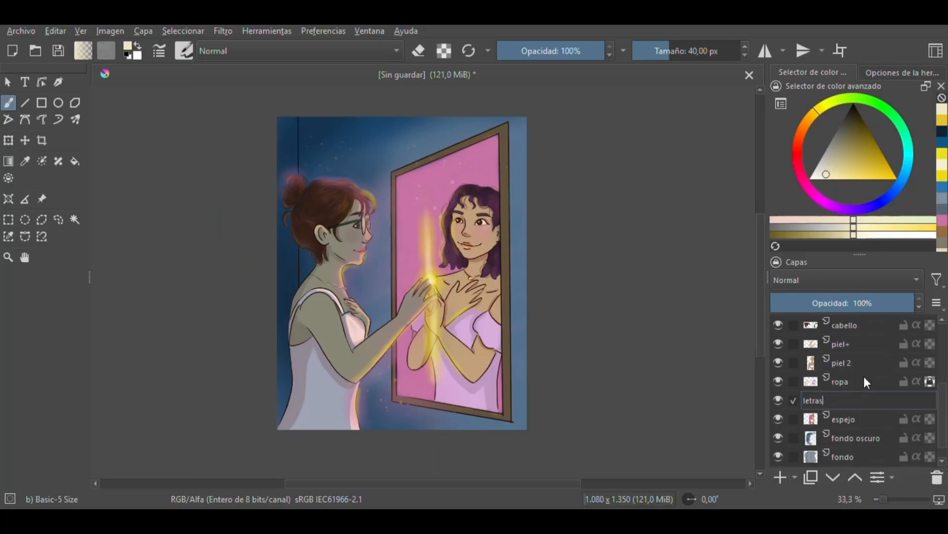
key("Return")
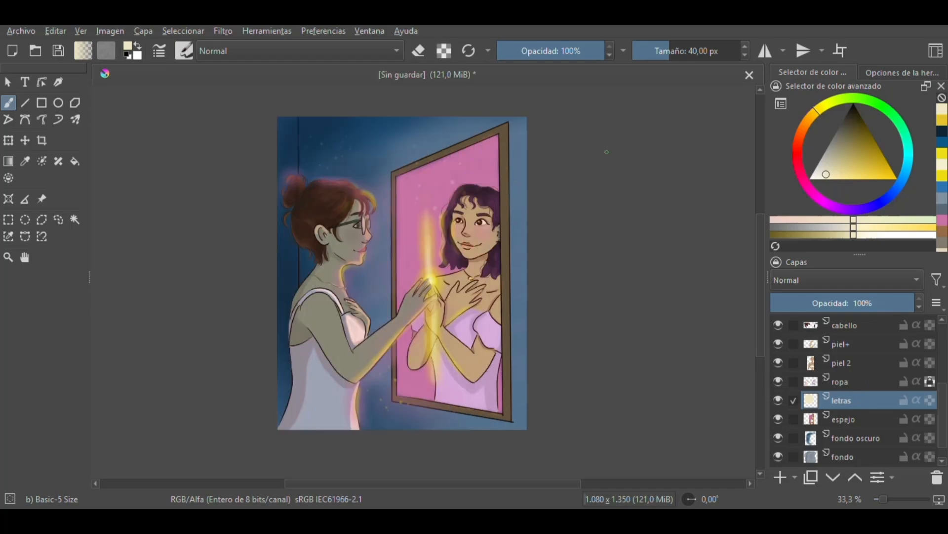
Step: Try lettering in cream on the wall above the left woman with two different brushes, and erase the strokes
left_click_drag(344, 154, 356, 181)
left_click_drag(369, 159, 377, 152)
left_click(186, 48)
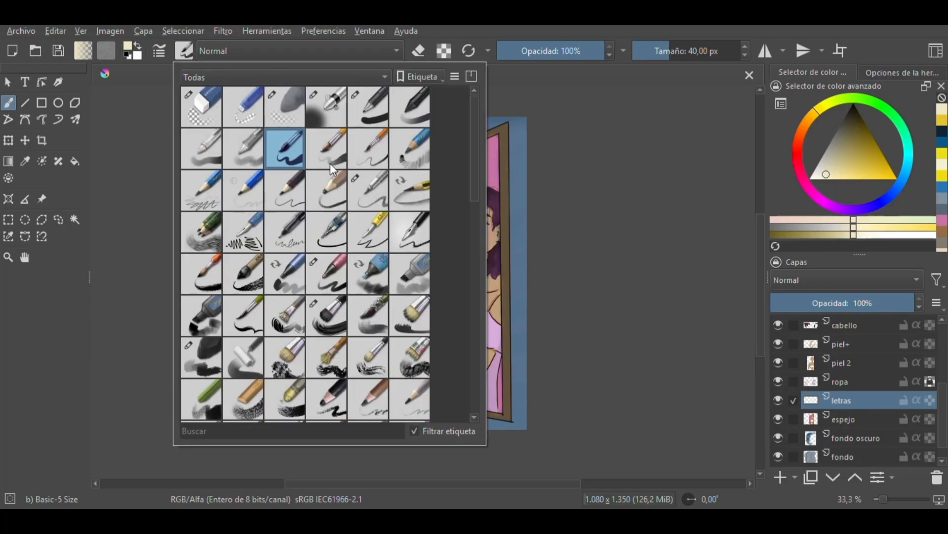
left_click(330, 163)
mouse_move(381, 186)
left_mouse_down()
mouse_move(414, 185)
mouse_move(399, 200)
mouse_move(379, 124)
mouse_move(354, 182)
mouse_move(350, 148)
mouse_move(380, 157)
left_mouse_up()
key("e")
left_click(682, 51)
key("e")
Step: Choose the Basic-6 Details brush and set its size to 26,15 px for painting
left_click(186, 48)
left_click(372, 150)
left_click(665, 52)
key("e")
key("e")
Step: Try hand-lettering "You're my Light" in cream across the wall and mirror, and erase the words
left_click_drag(311, 162, 319, 166)
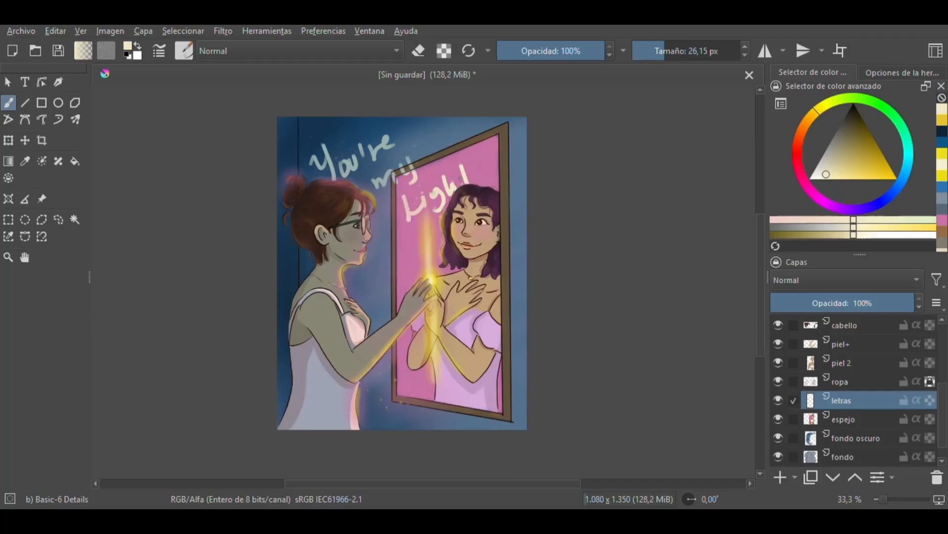
key("e")
mouse_move(311, 148)
left_mouse_down()
mouse_move(363, 170)
mouse_move(505, 186)
left_mouse_up()
key("e")
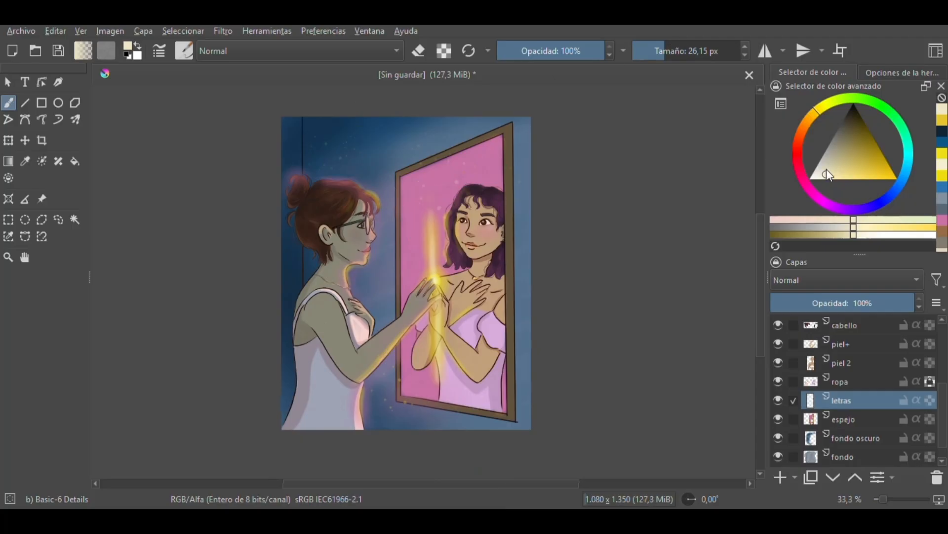
Step: Hand-letter "You're my Light" in a paler cream from the dark wall into the mirror, erasing the first version and redrawing it
left_click(819, 175)
left_click_drag(313, 160, 328, 170)
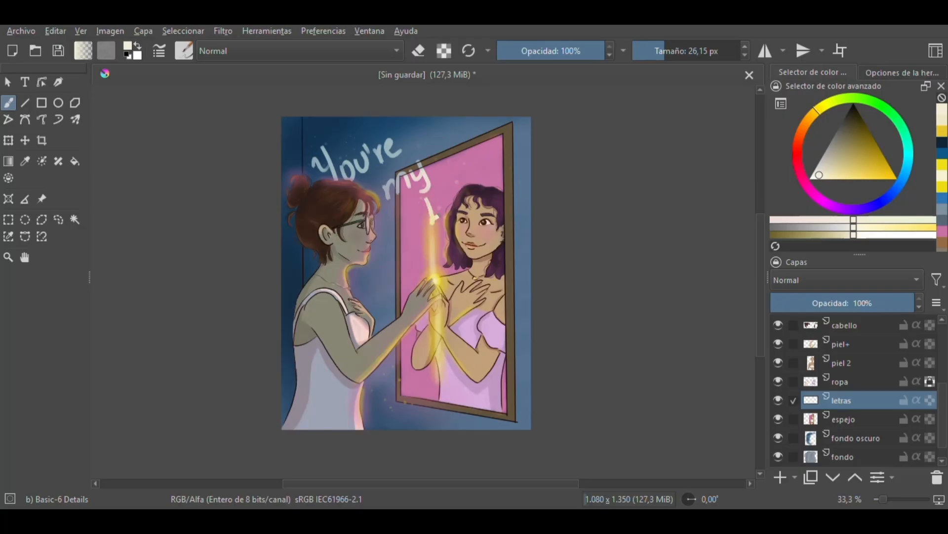
key("e")
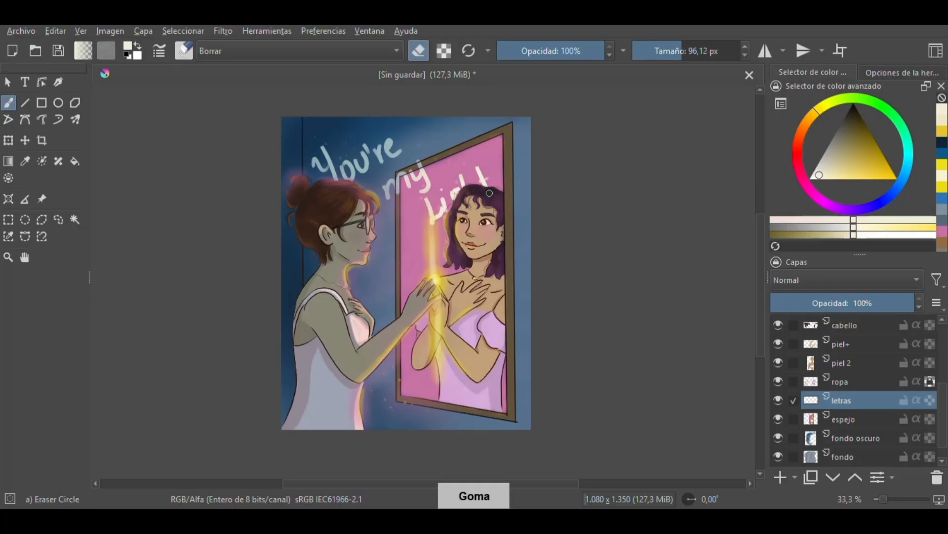
mouse_move(484, 183)
left_mouse_down()
mouse_move(418, 183)
mouse_move(341, 163)
mouse_move(379, 178)
left_mouse_up()
key("e")
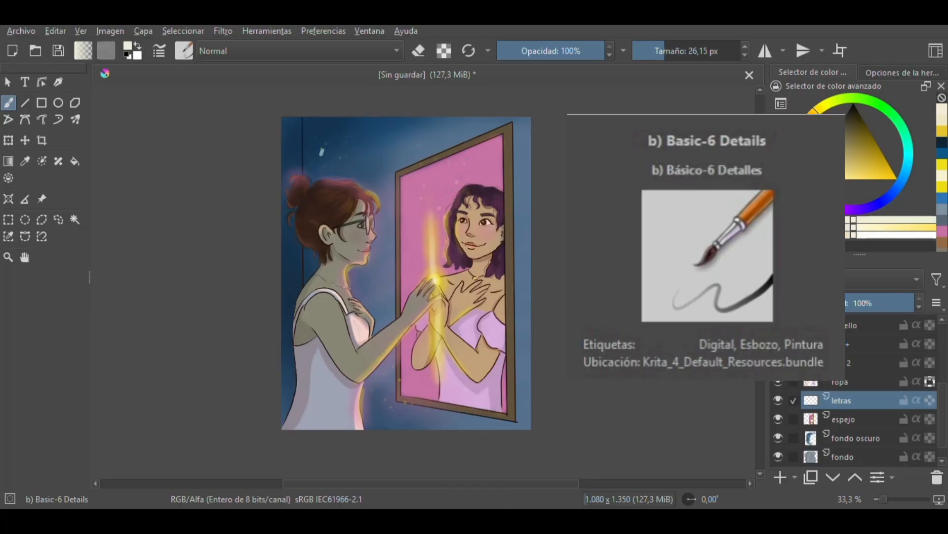
mouse_move(322, 144)
left_mouse_down()
mouse_move(340, 174)
mouse_move(397, 159)
left_mouse_up()
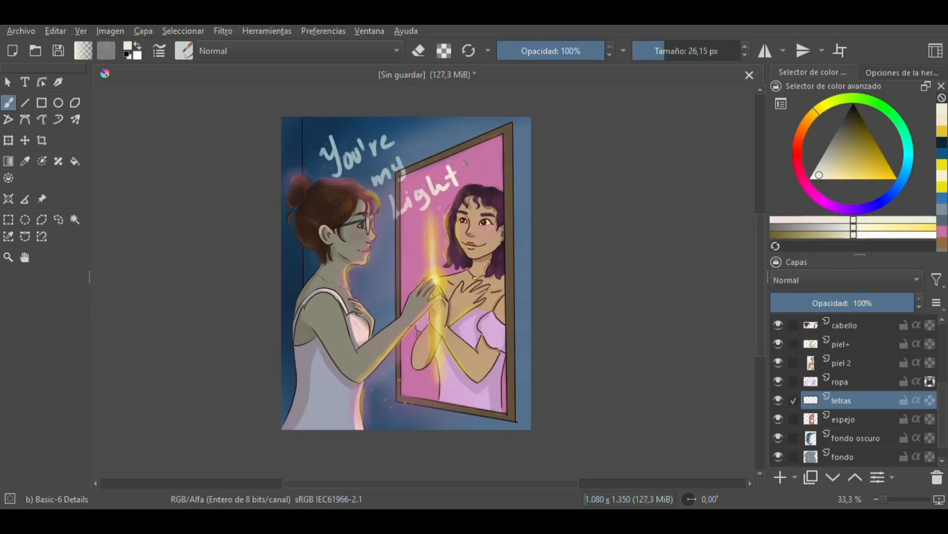
Step: Select the lettering's words with freehand selections and transform them to spread the phrase evenly over the wall and mirror
key("l")
mouse_move(473, 169)
left_mouse_down()
mouse_move(392, 148)
mouse_move(360, 183)
mouse_move(418, 163)
mouse_move(326, 192)
mouse_move(391, 167)
left_mouse_up()
key("ctrl+t")
left_click(60, 219)
key("ctrl+t")
left_click(58, 219)
key("ctrl+t")
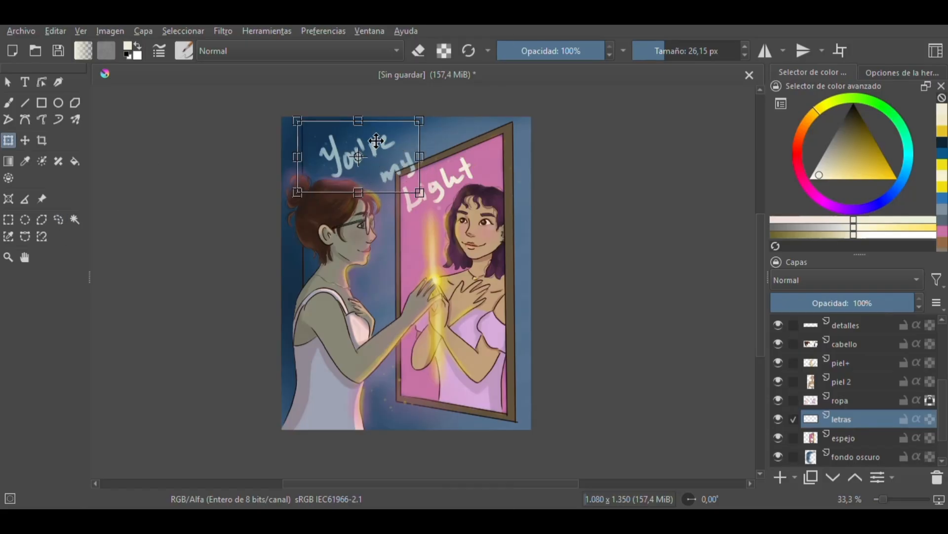
key("ctrl+shift+a")
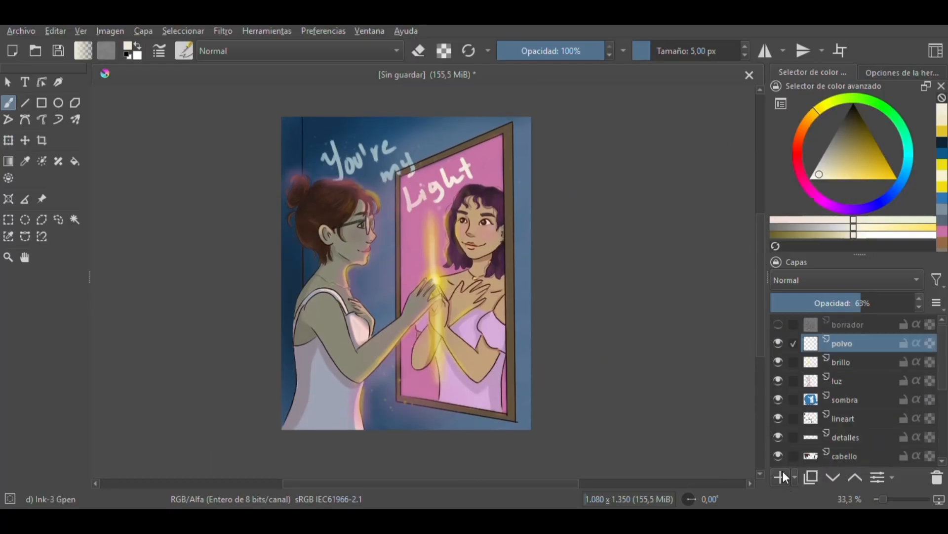
Step: Add a new paint layer named "firma" directly above the polvo layer
left_click(781, 477)
double_click(862, 342)
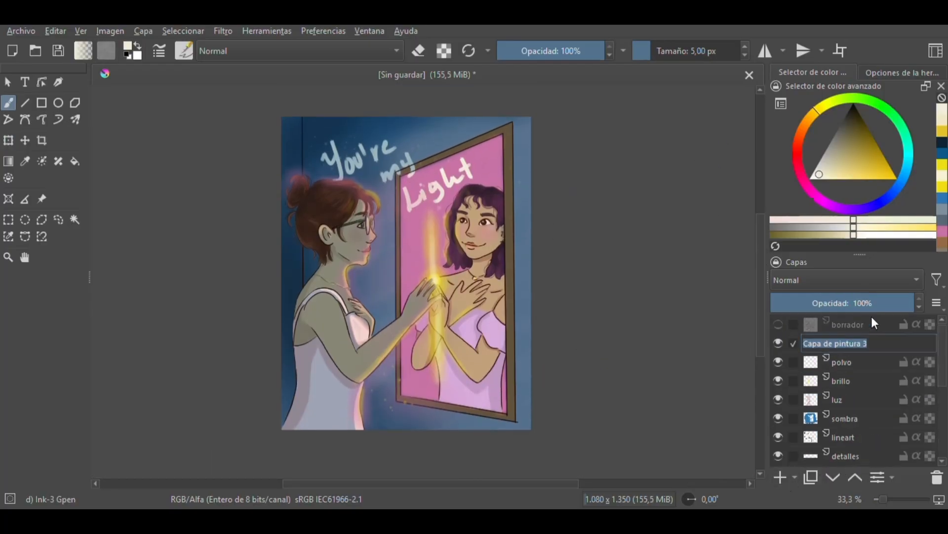
type("firma")
key("Return")
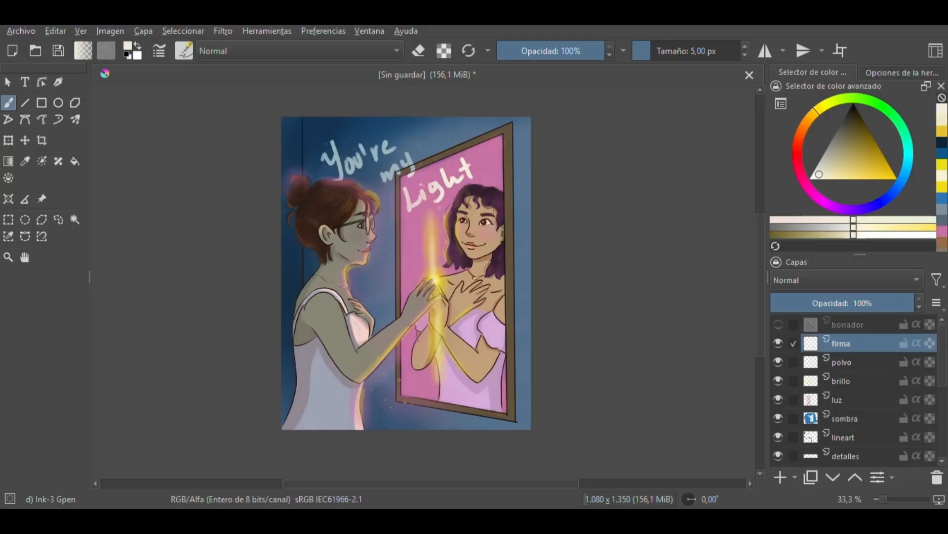
Step: Rotate the canvas to -30° around the mirror's lower part and choose a muted mauve for the signature
key("plus")
key("plus")
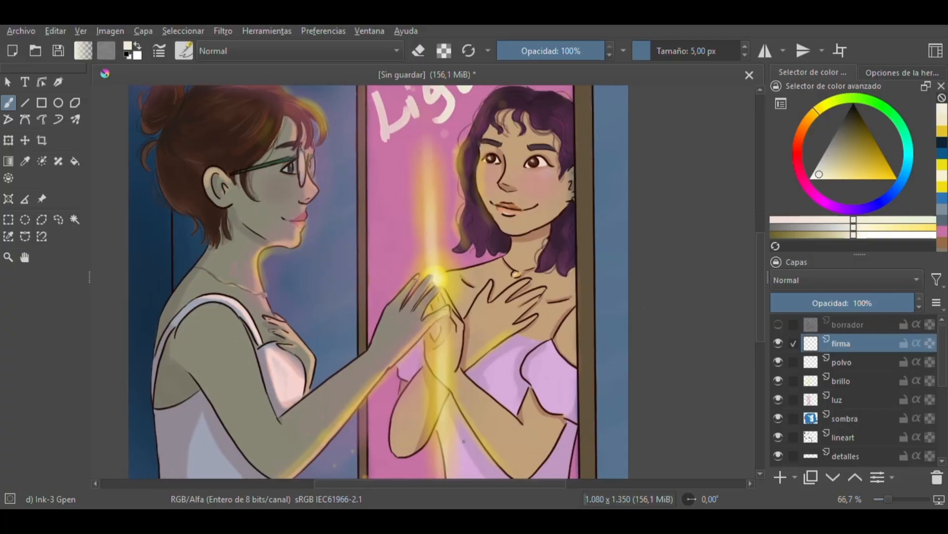
key("4")
key("4")
key("4")
key("plus")
left_click_drag(447, 482, 486, 482)
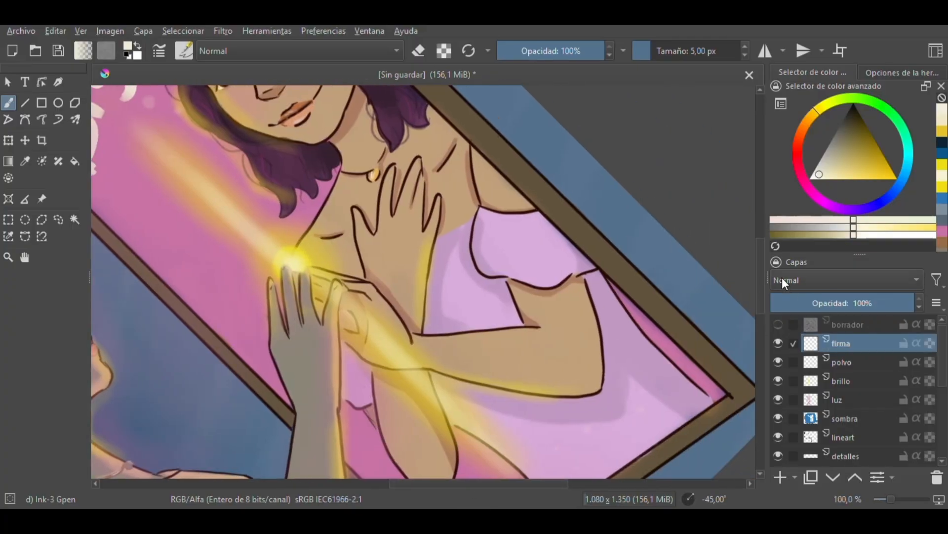
left_click_drag(760, 279, 760, 298)
key("6")
left_click(816, 196)
left_click_drag(836, 164, 839, 142)
Step: Handwrite the artist's signature on the reflected dress along the mirror's lower frame with the 5 px Ink-3 Gpen brush
left_click_drag(584, 385, 601, 374)
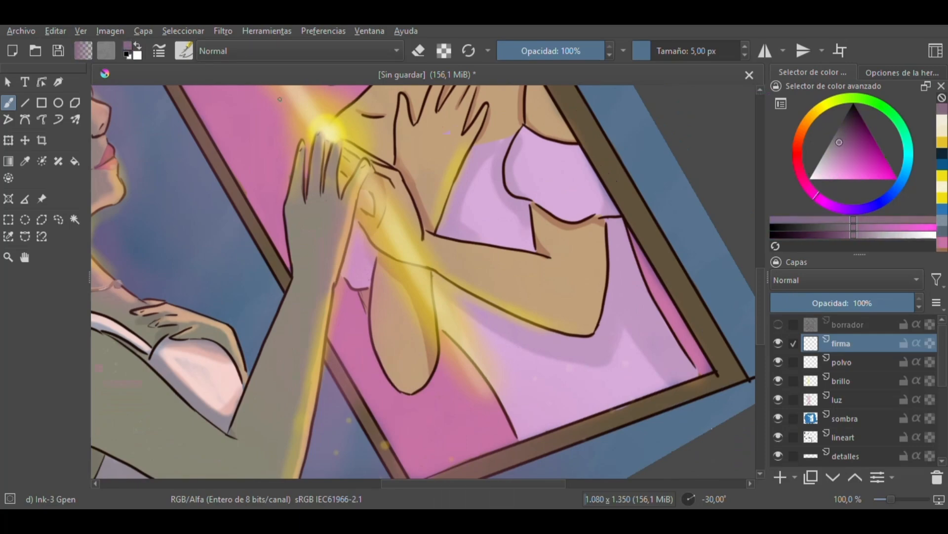
key("plus")
left_click_drag(425, 484, 454, 484)
left_click_drag(761, 304, 761, 319)
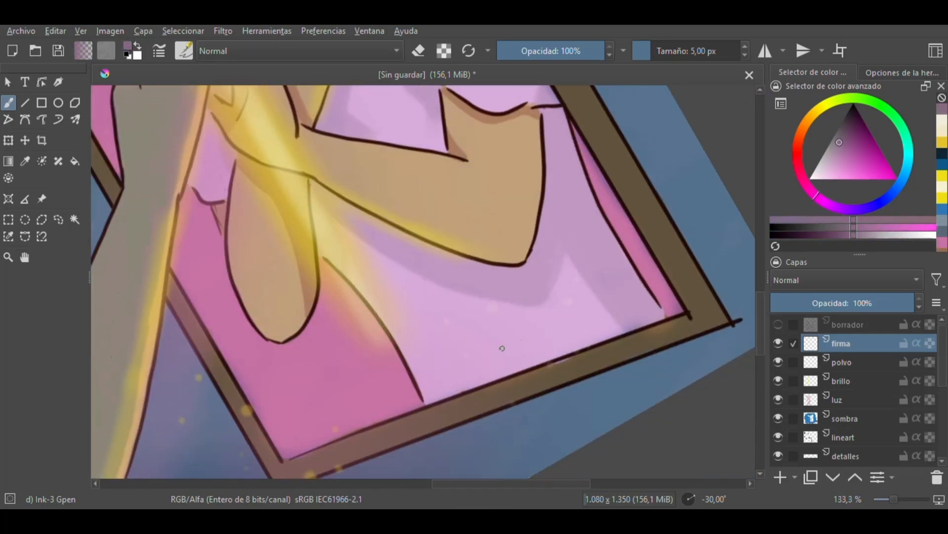
left_click_drag(500, 331, 515, 337)
mouse_move(521, 343)
left_mouse_down()
mouse_move(522, 352)
mouse_move(550, 335)
left_mouse_up()
mouse_move(558, 304)
left_mouse_down()
mouse_move(573, 334)
mouse_move(573, 297)
left_mouse_up()
left_click_drag(570, 316, 592, 310)
left_click_drag(589, 324, 615, 306)
left_click_drag(610, 316, 637, 299)
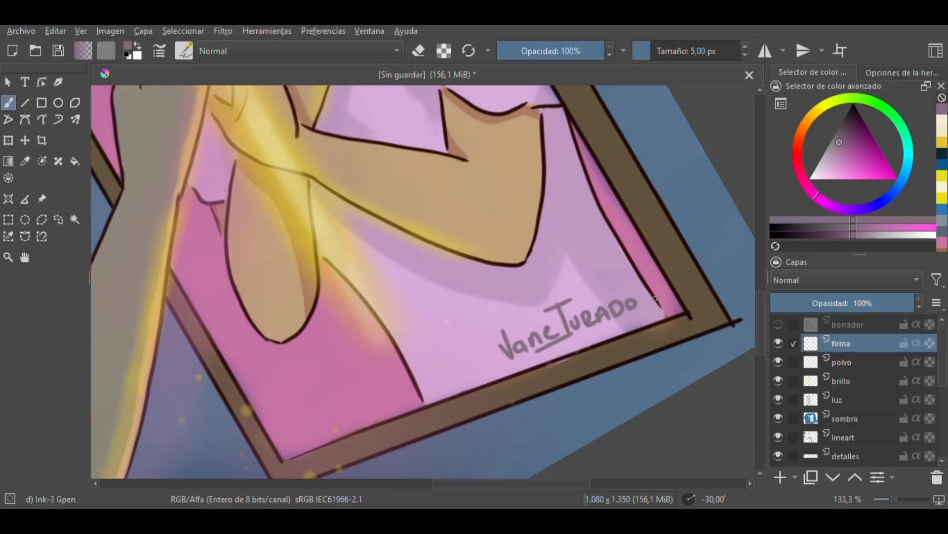
Step: Return the canvas to 0° rotation and examine the whole finished illustration at 33,3%
key("6")
key("6")
key("minus")
key("minus")
key("minus")
left_click_drag(760, 286, 754, 242)
key("minus")
left_click_drag(570, 483, 534, 479)
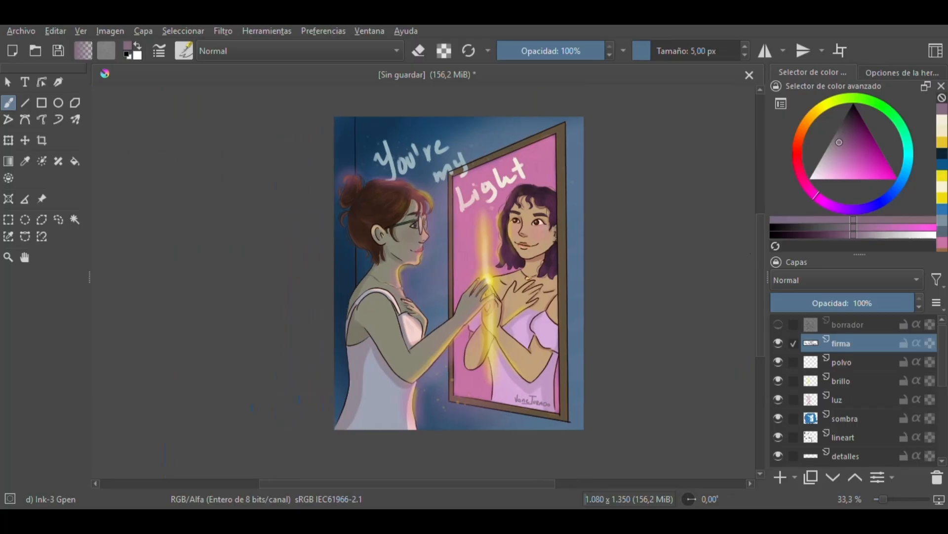
left_click_drag(760, 239, 760, 237)
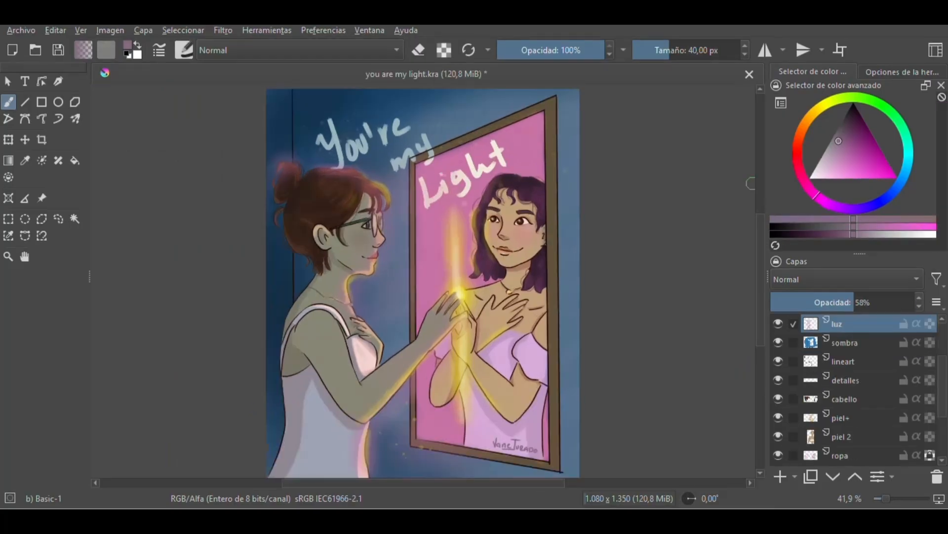
Step: Examine the Save As options for the illustration, including the Imágenes folder, file name, and Krita and PNG formats, without saving
key("minus")
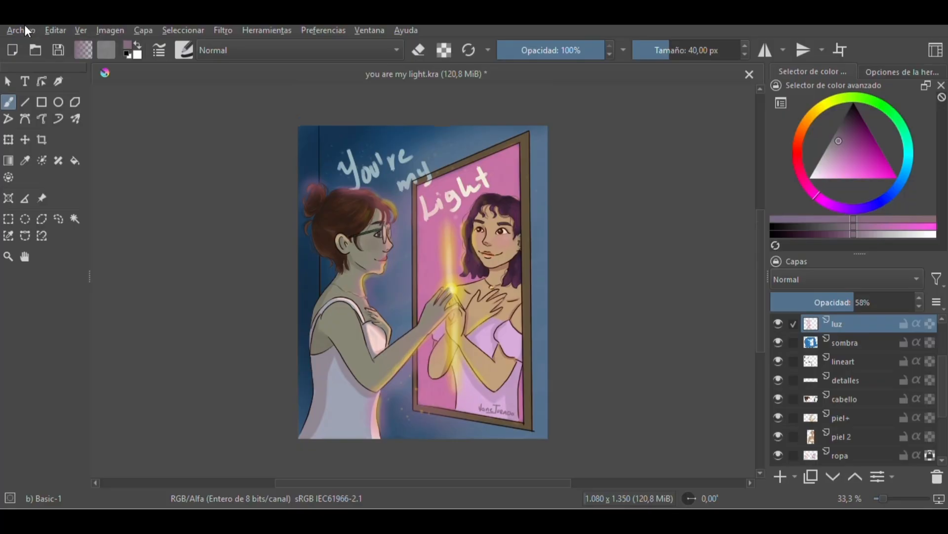
left_click(26, 31)
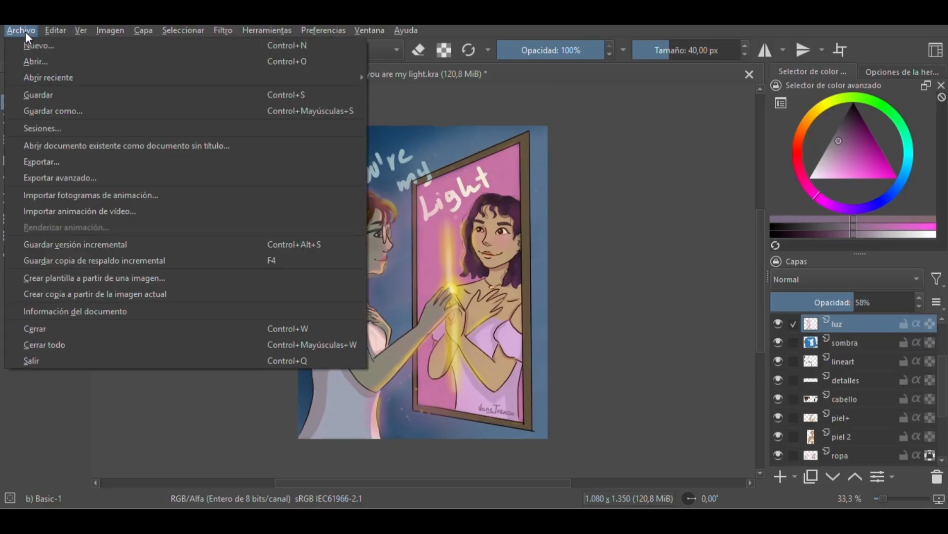
left_click(72, 110)
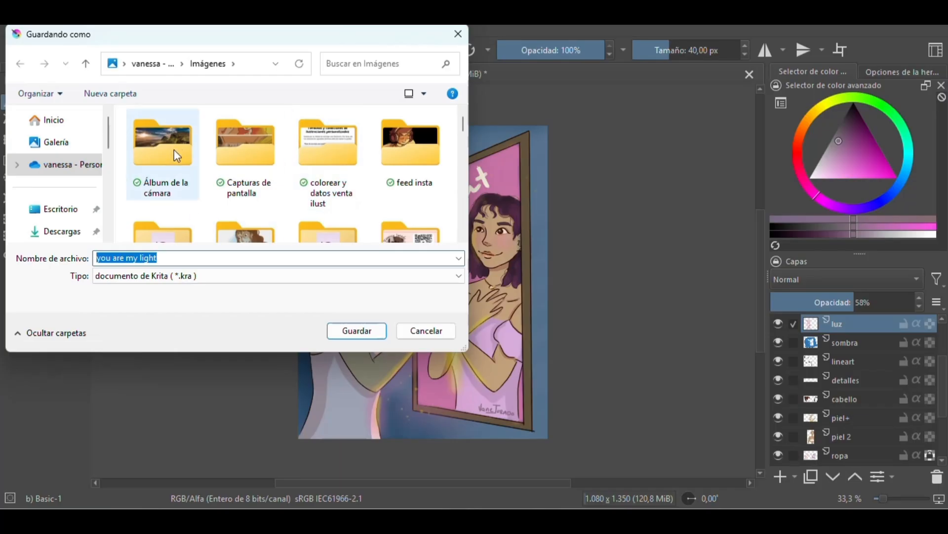
left_click_drag(109, 141, 115, 159)
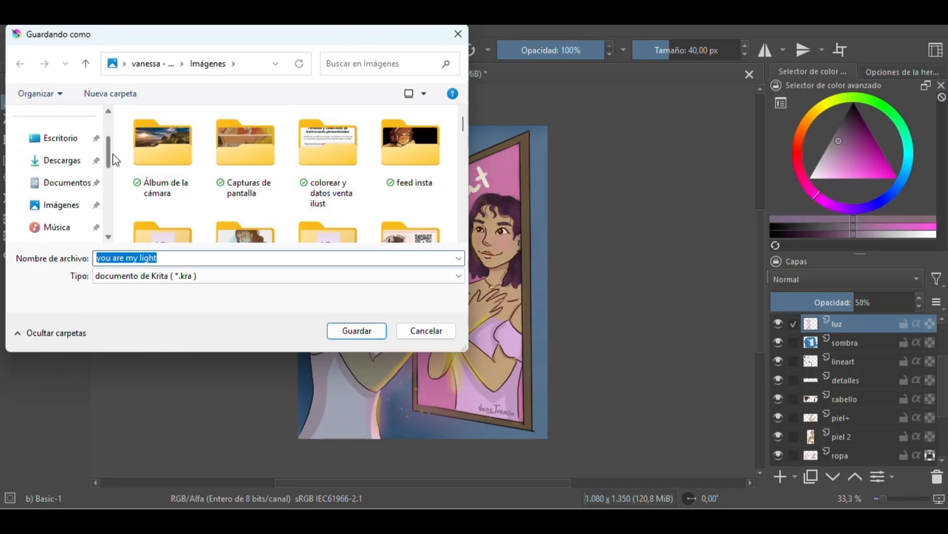
left_click(72, 210)
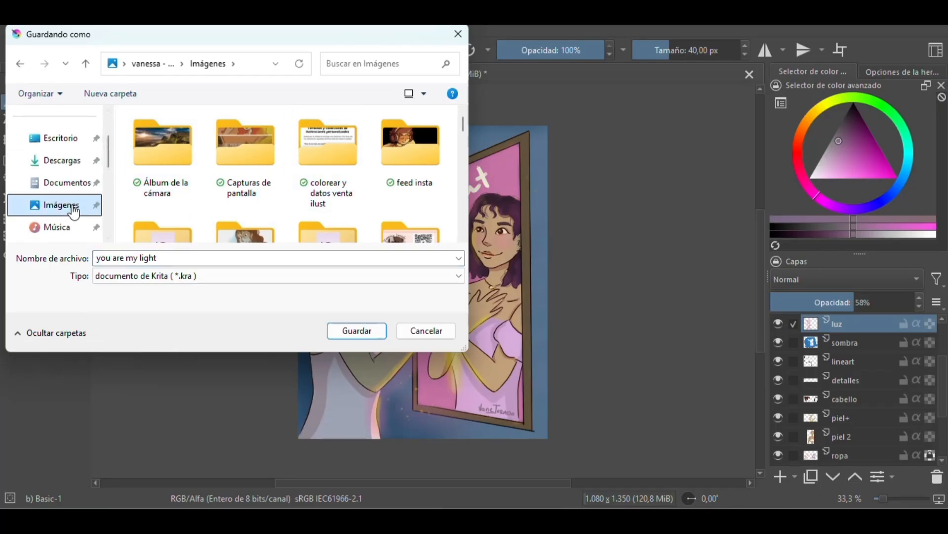
left_click(165, 259)
left_click_drag(168, 259, 96, 262)
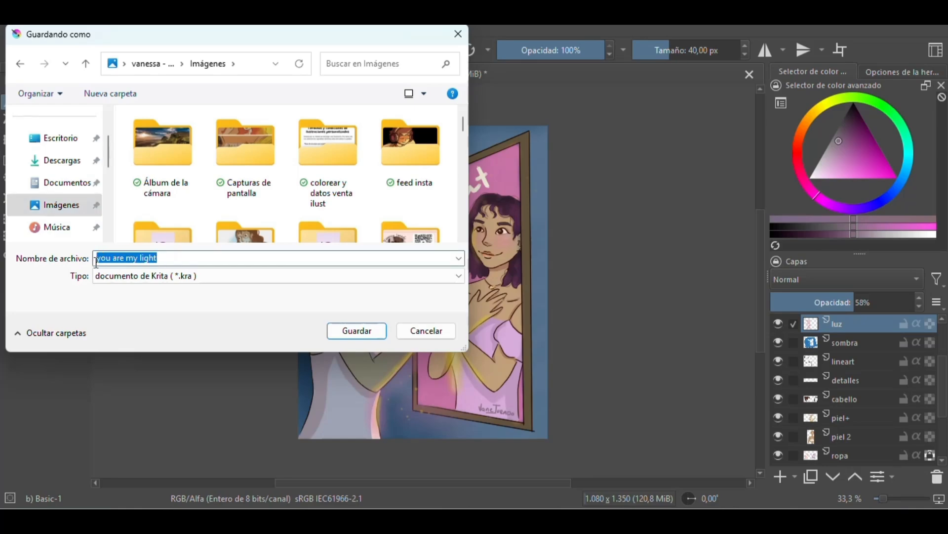
left_click(208, 277)
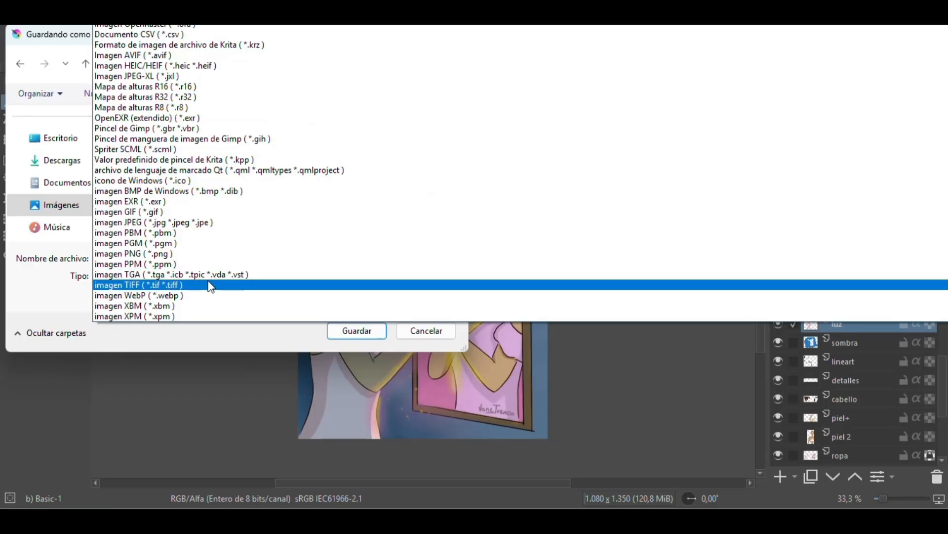
left_click(212, 358)
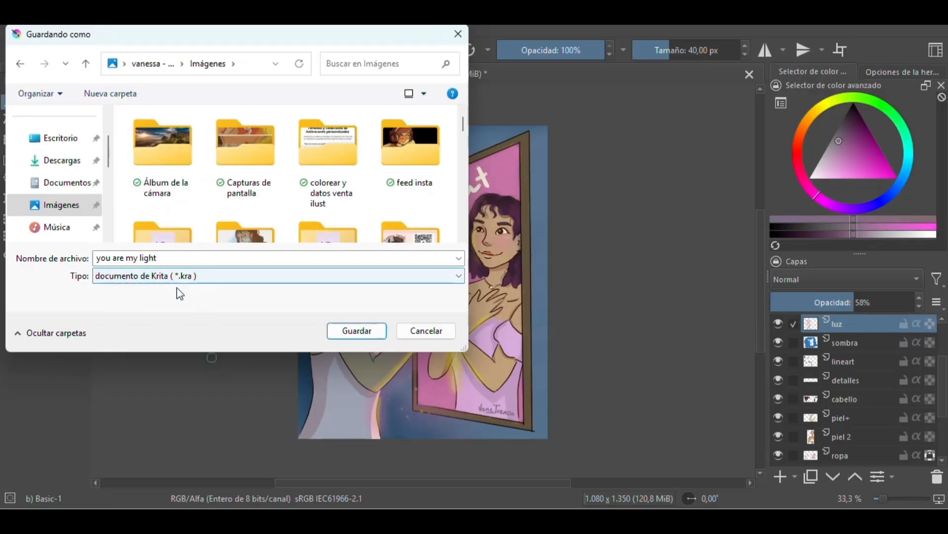
left_click(218, 282)
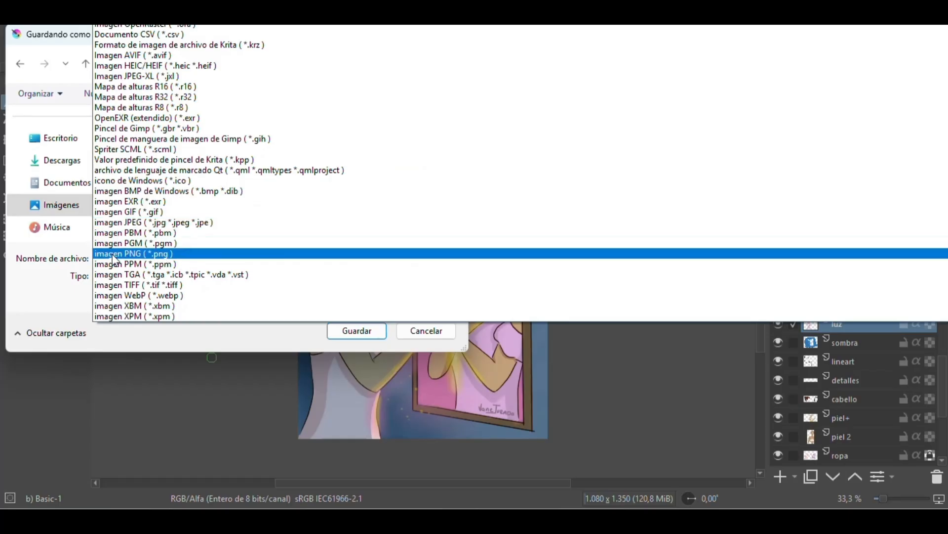
left_click(186, 254)
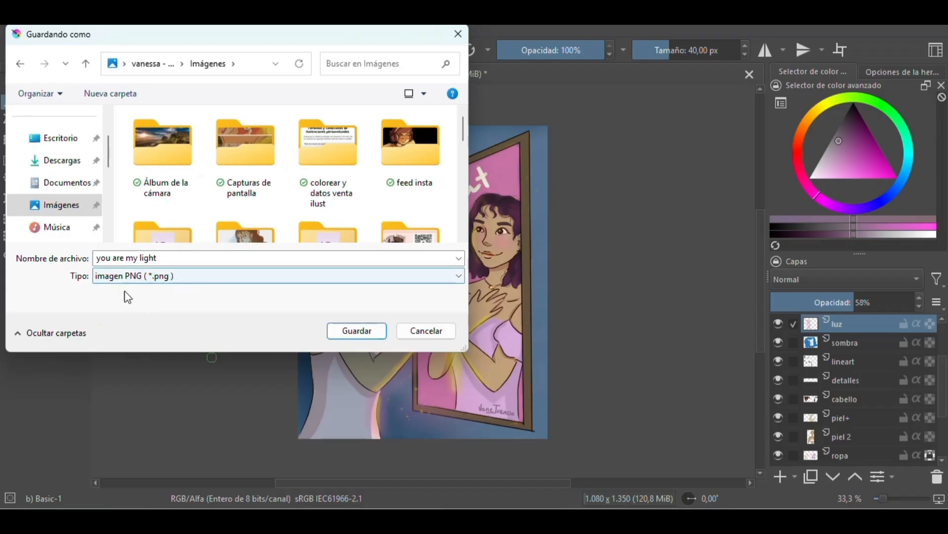
left_click(187, 283)
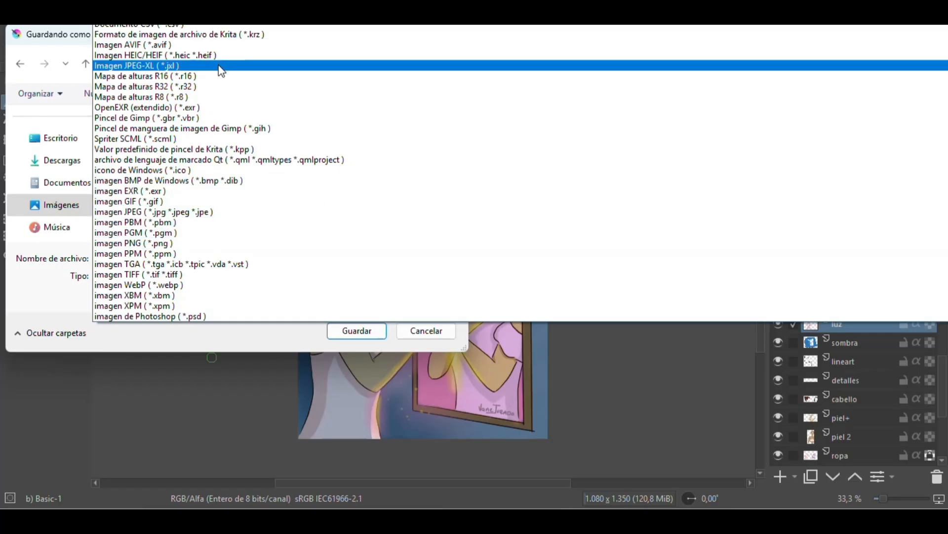
left_click(243, 37)
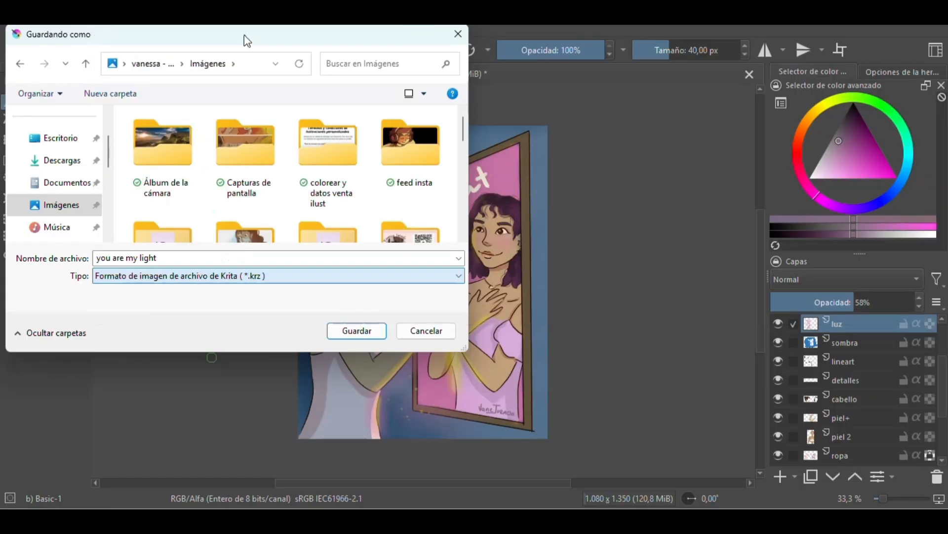
left_click(426, 331)
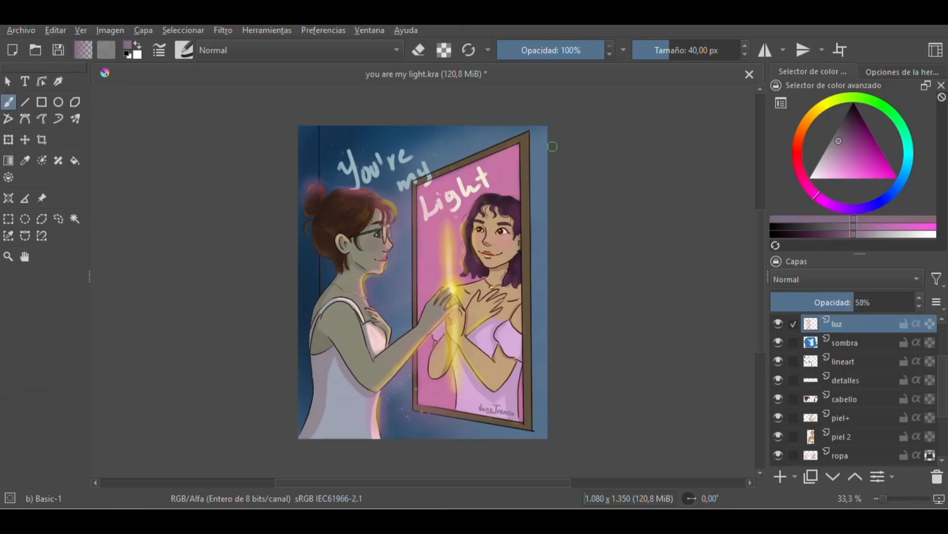
Step: Switch to the Pinterest page in the browser and bring its blue rainy-window illustration into Krita as a reference image beside the canvas
left_click_drag(760, 236, 756, 234)
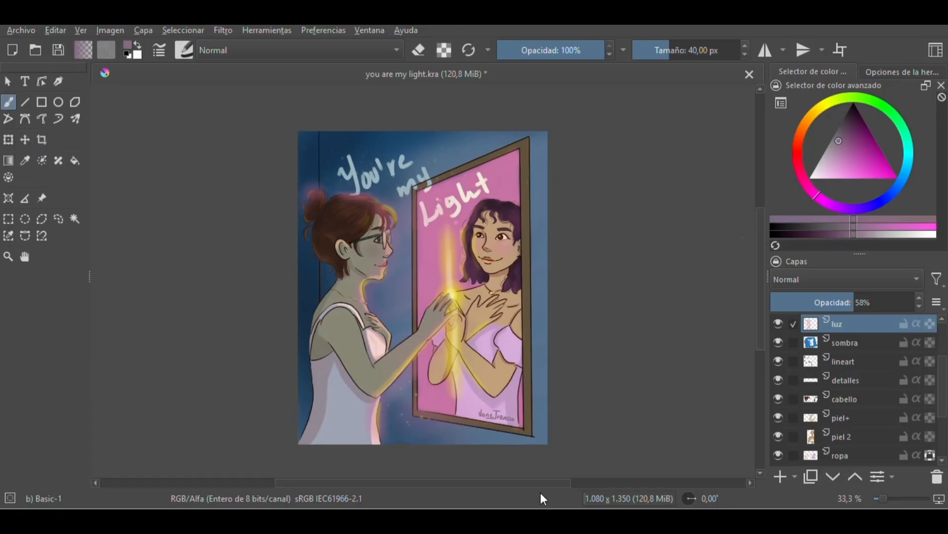
left_click_drag(538, 483, 503, 479)
left_click_drag(538, 484, 503, 479)
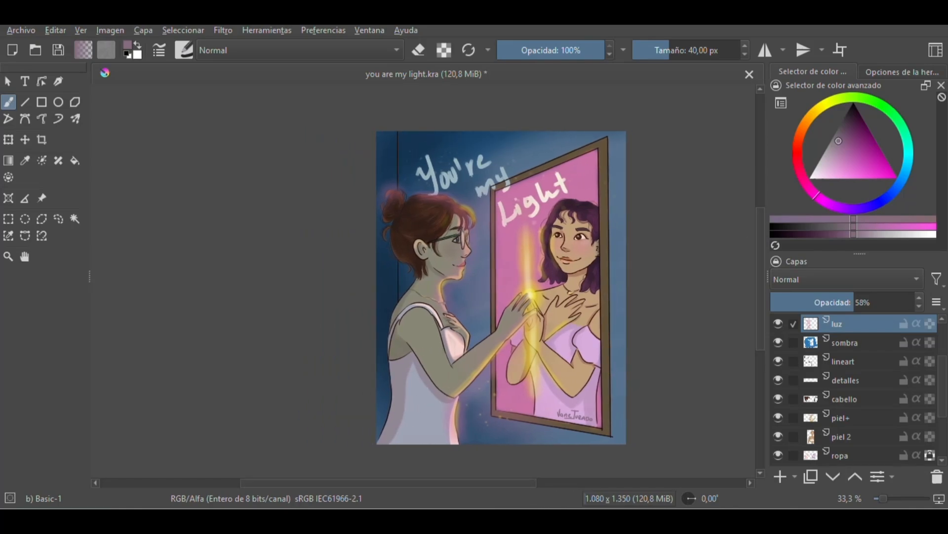
left_click(655, 521)
mouse_move(625, 521)
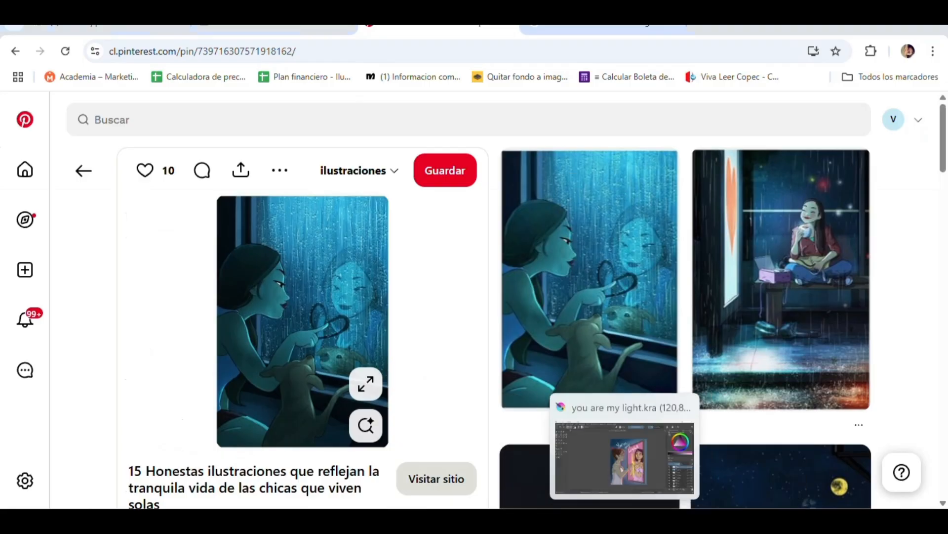
left_click(637, 473)
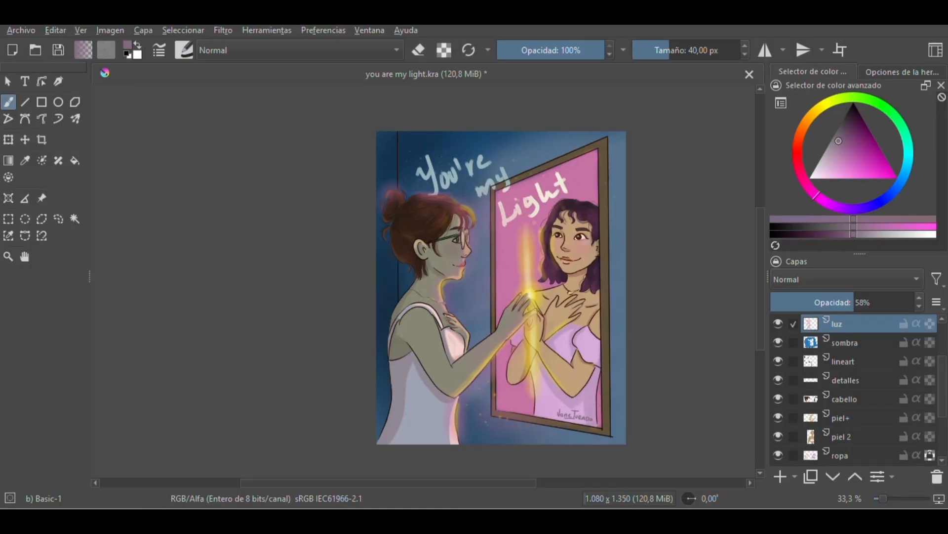
mouse_move(595, 521)
left_click(595, 457)
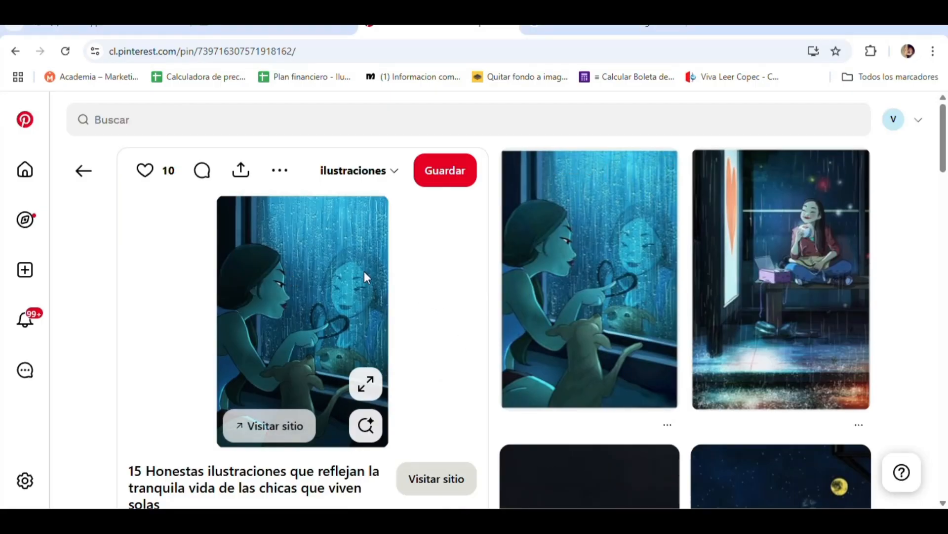
left_click_drag(305, 277, 256, 189)
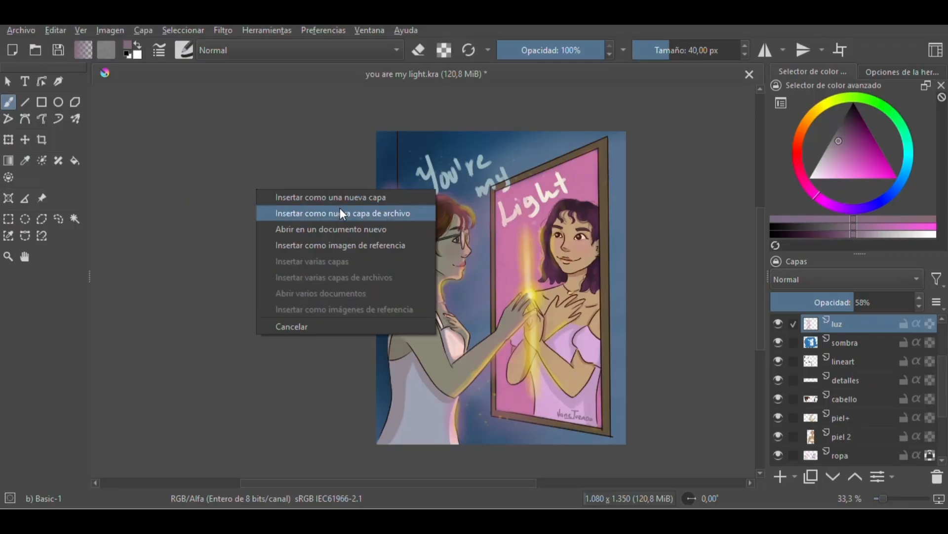
left_click(330, 247)
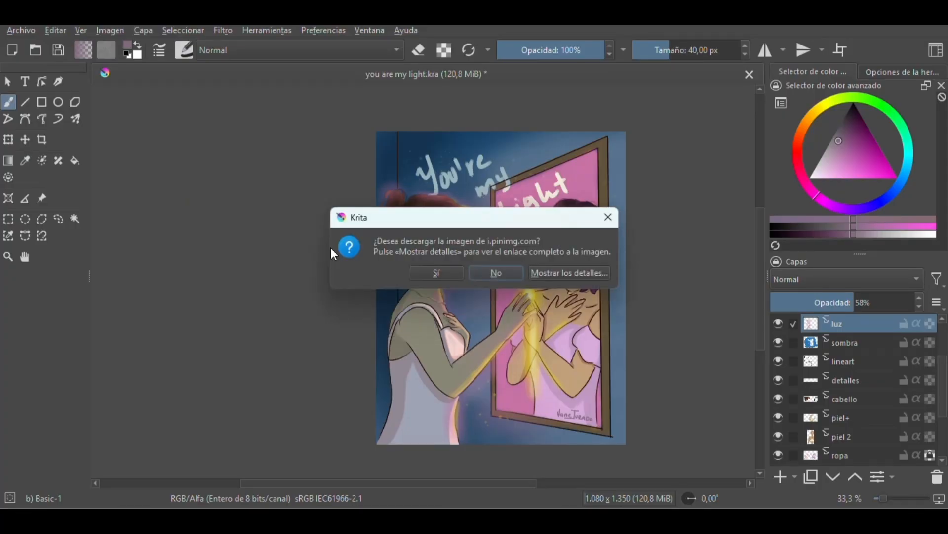
left_click(449, 272)
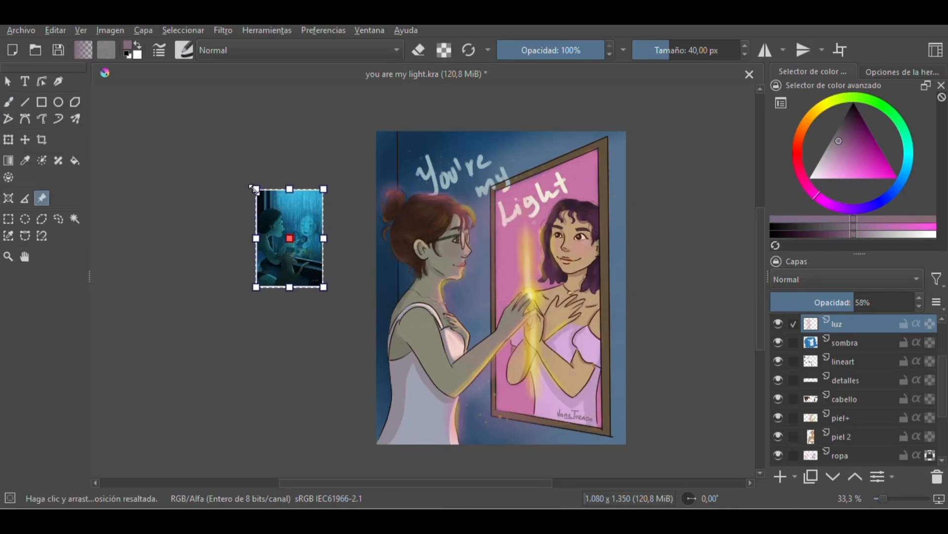
Step: Enlarge the rainy-window reference image and position it alongside the two-women illustration, vertically aligned with the artwork
left_click_drag(254, 188, 209, 120)
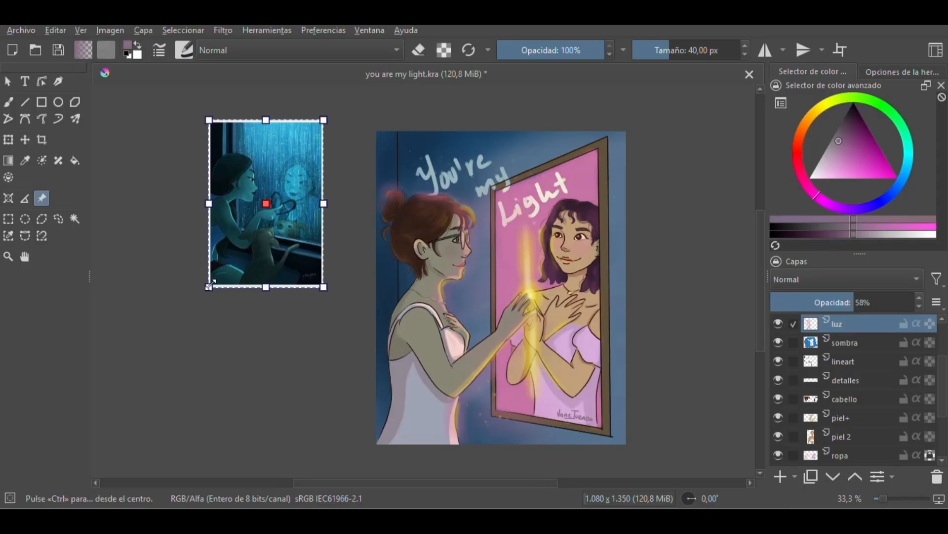
left_click_drag(209, 286, 146, 378)
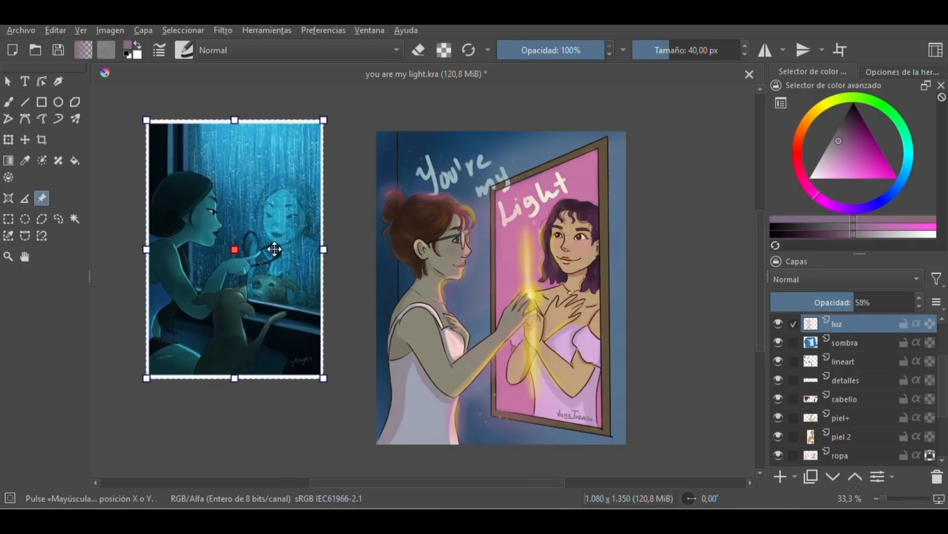
left_click_drag(274, 249, 285, 268)
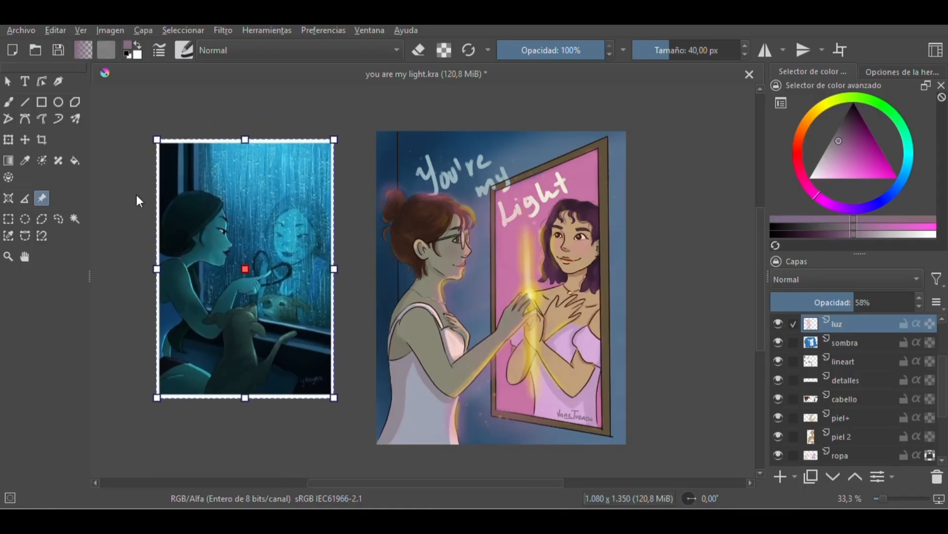
left_click(350, 226)
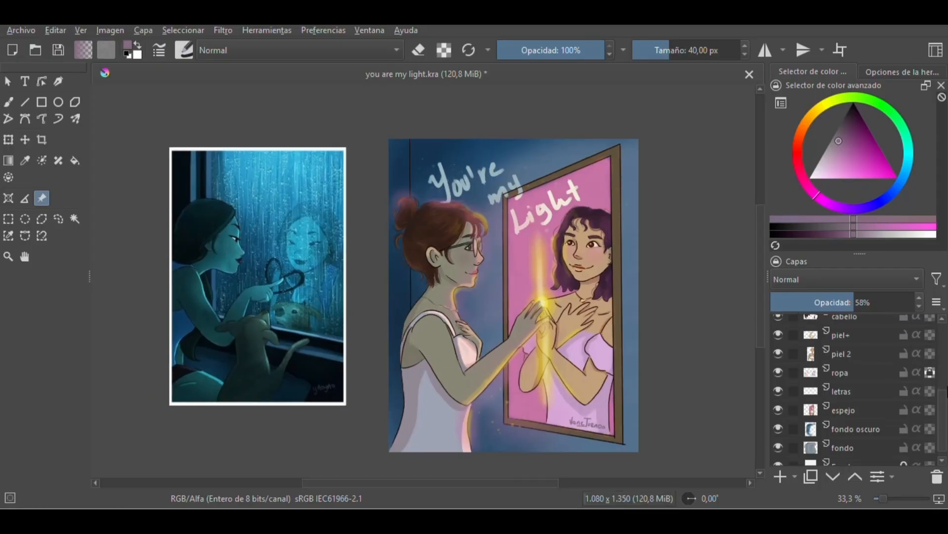
Step: Add a new paint layer named "fondo extra" directly above the fondo oscuro layer
scroll(895, 454, "down", 1)
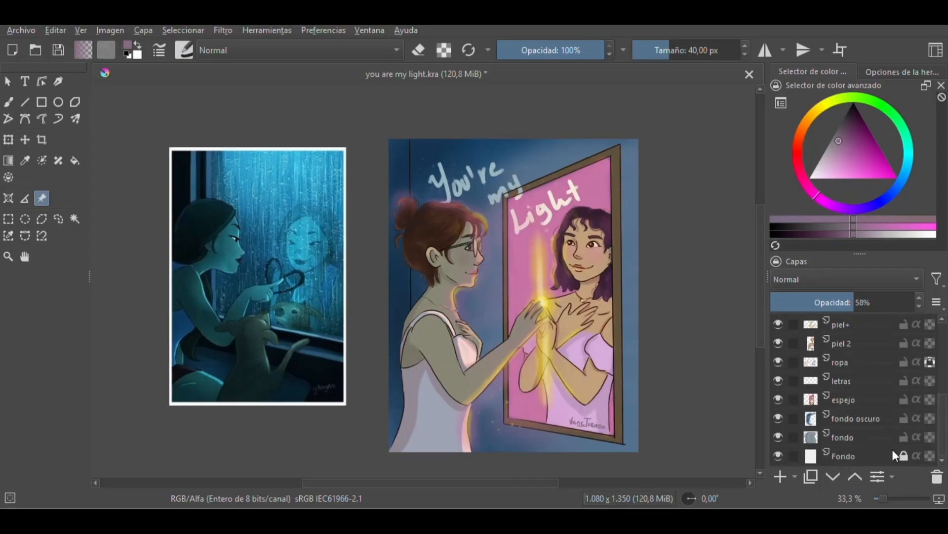
left_click(849, 418)
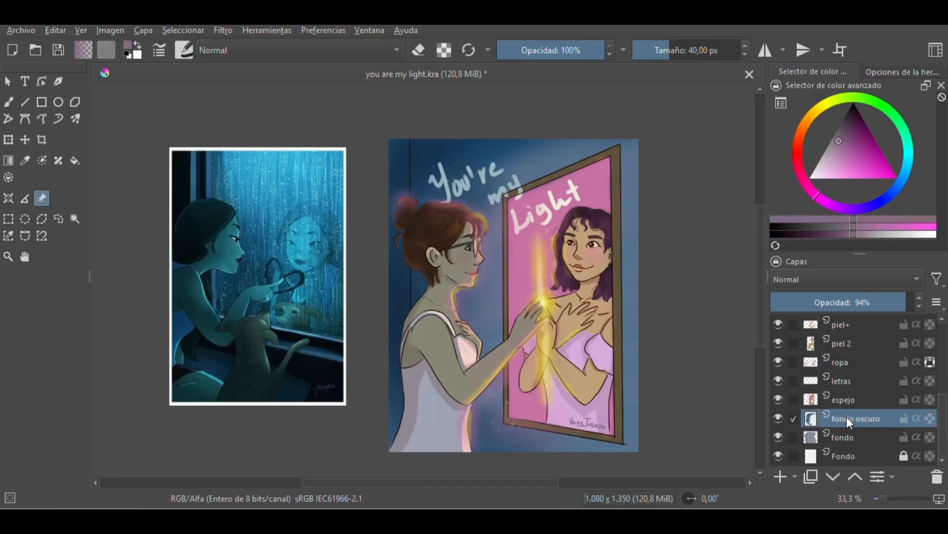
left_click(783, 475)
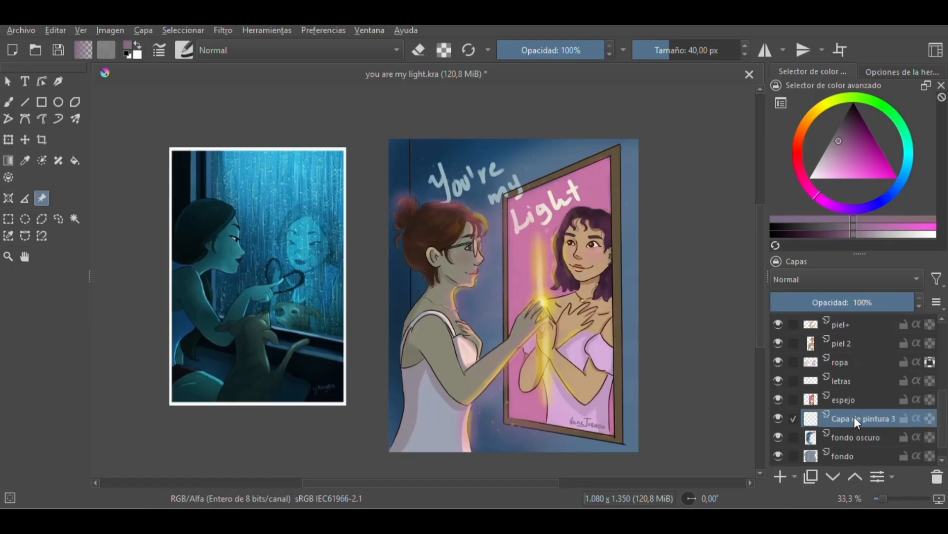
double_click(859, 416)
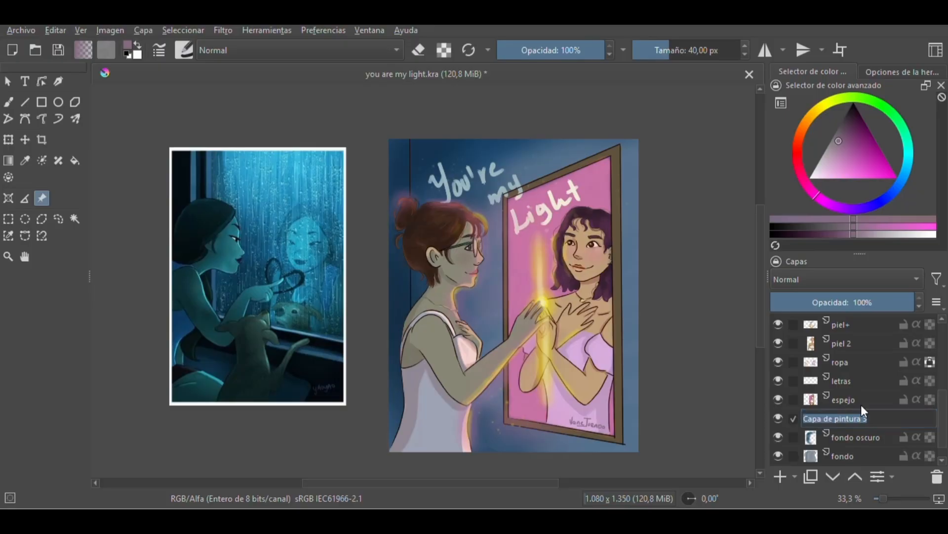
type("fondo extra")
key("Return")
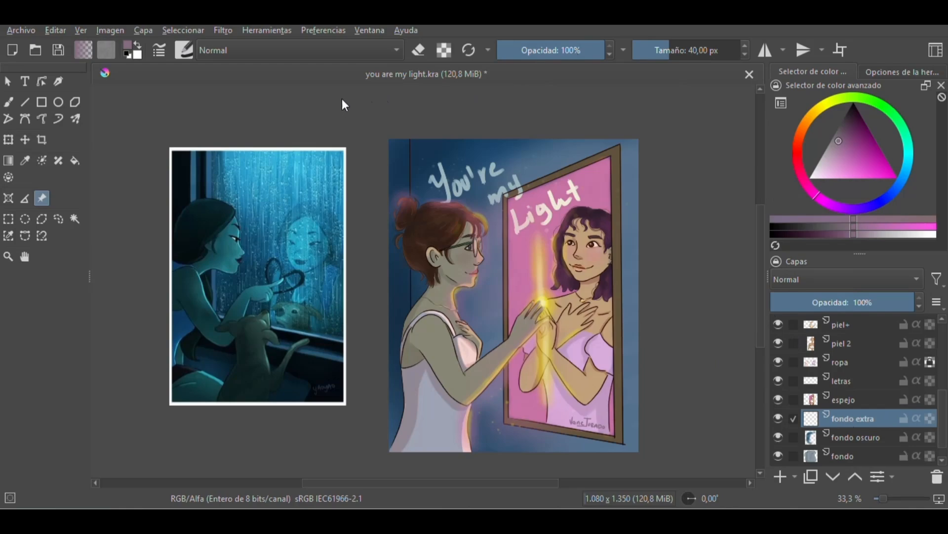
Step: Darken the background on the fondo extra layer with dark navy strokes of the Charcoal Rock Soft brush at 245,09 px
key("b")
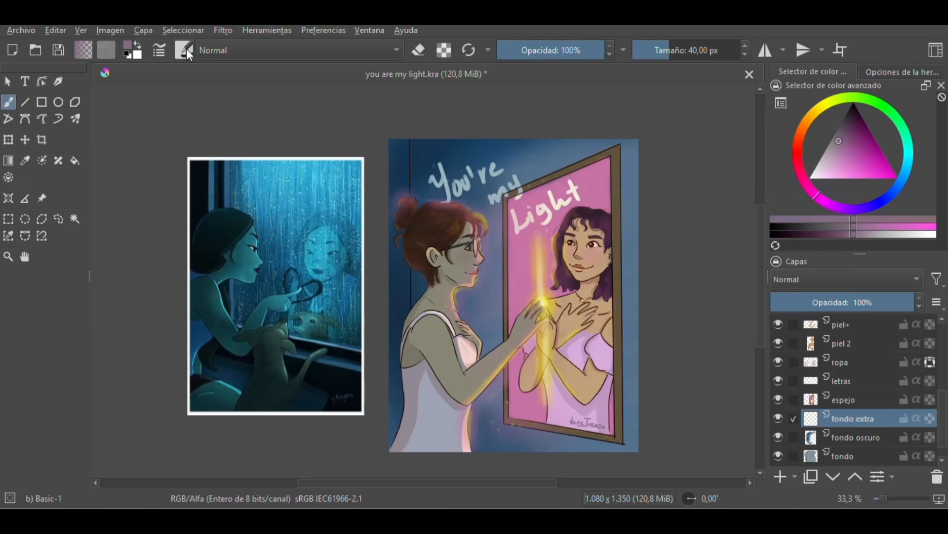
left_click(186, 48)
left_click(208, 354)
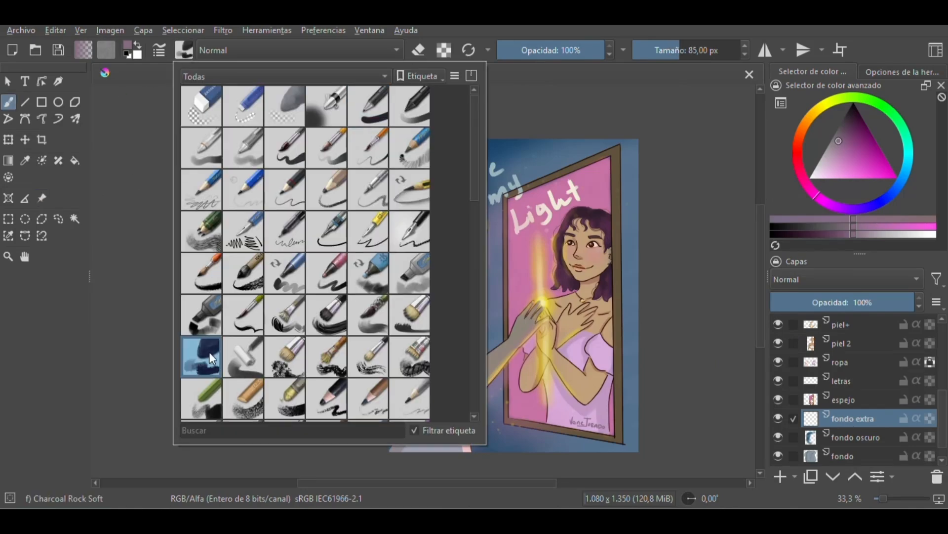
left_click(530, 218)
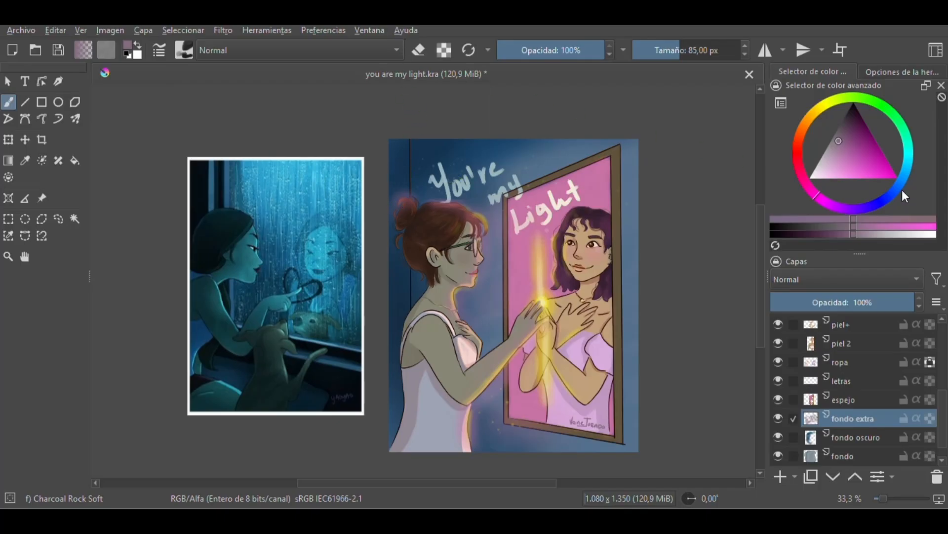
left_click(887, 196)
left_click_drag(839, 140, 849, 114)
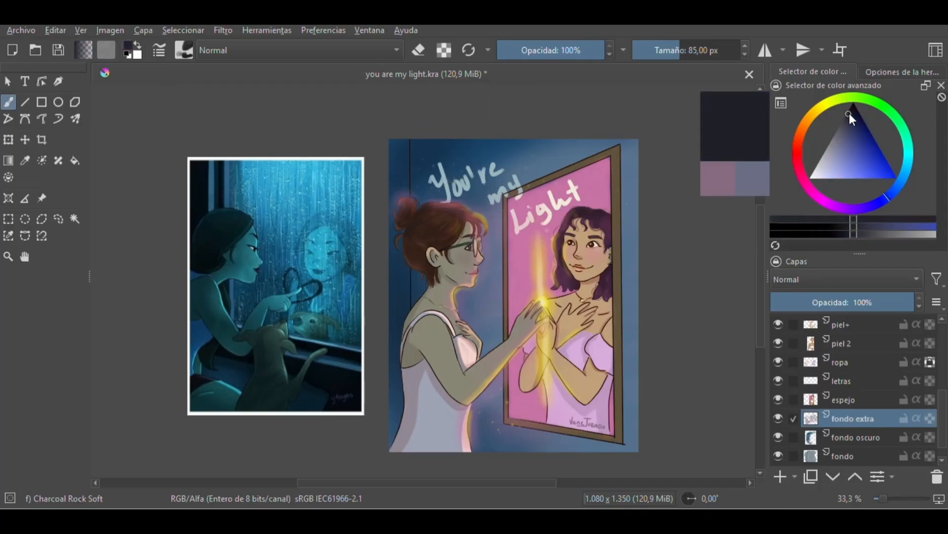
left_click_drag(692, 50, 699, 50)
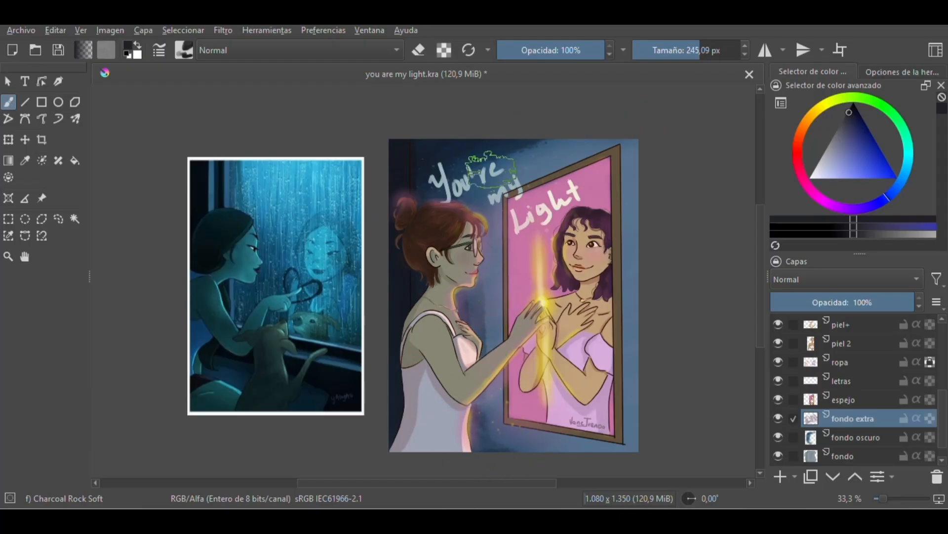
left_click_drag(485, 240, 485, 388)
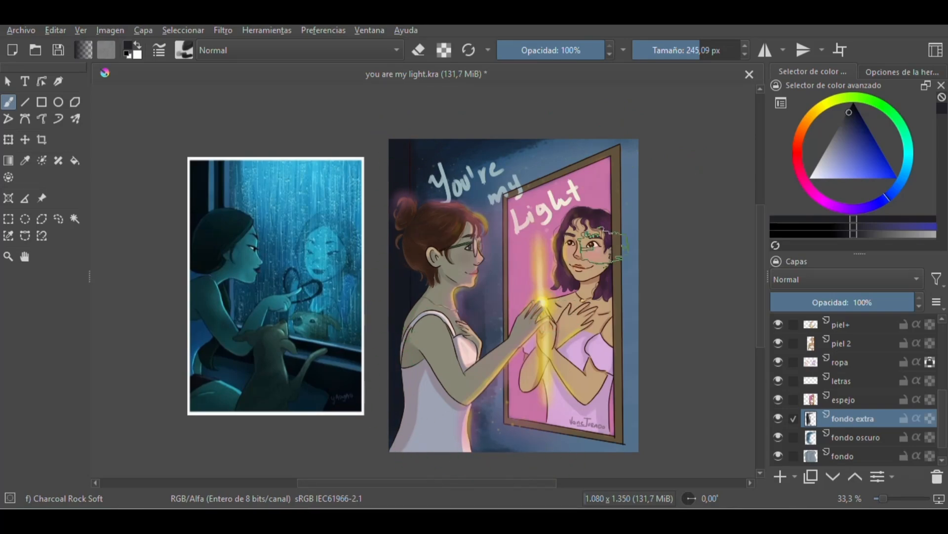
Step: Choose the Basic-1 brush and sample the brown of the mirror frame as the painting colour
left_click(184, 48)
left_click(363, 111)
left_click(692, 89)
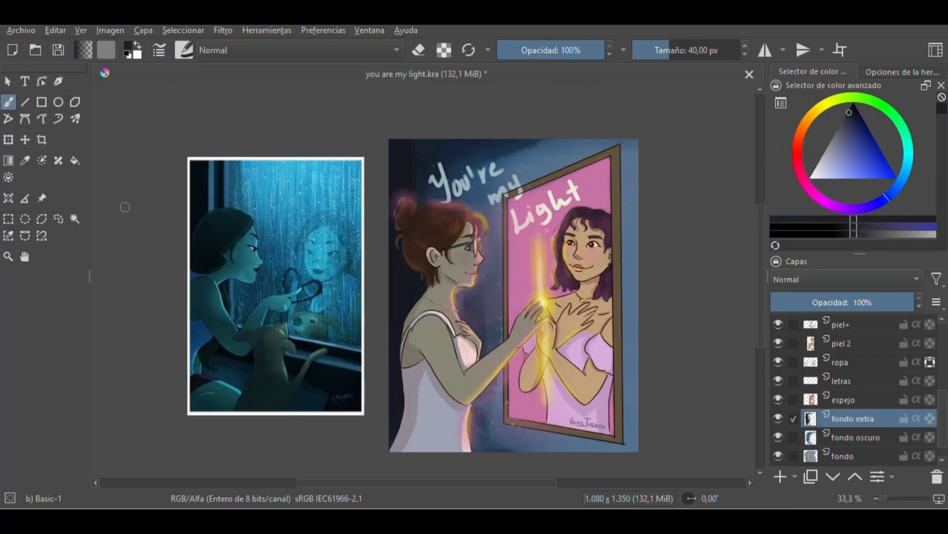
left_click(26, 163)
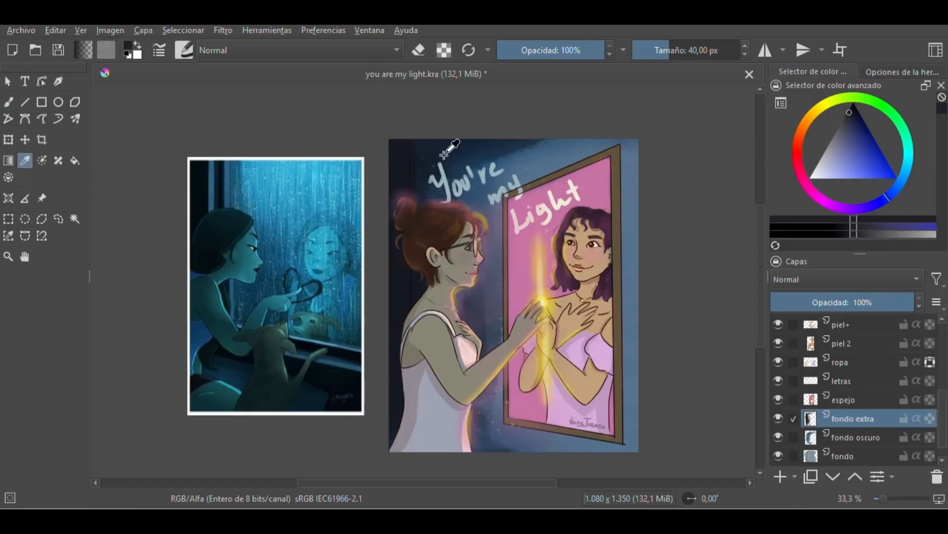
left_click(615, 174)
left_click(8, 101)
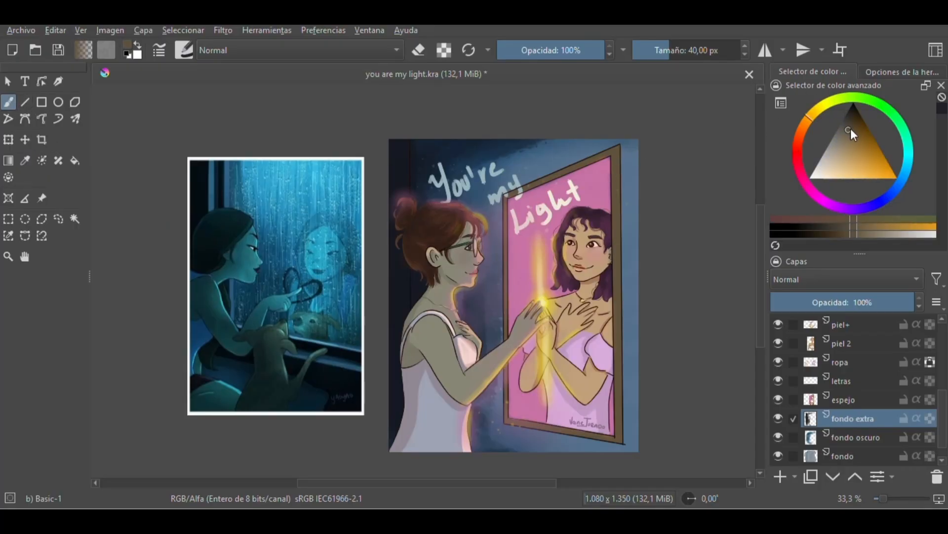
Step: Paint brown over the dark outline along the mirror frame's outer right edge on the lineart layer
scroll(862, 371, "up", 5)
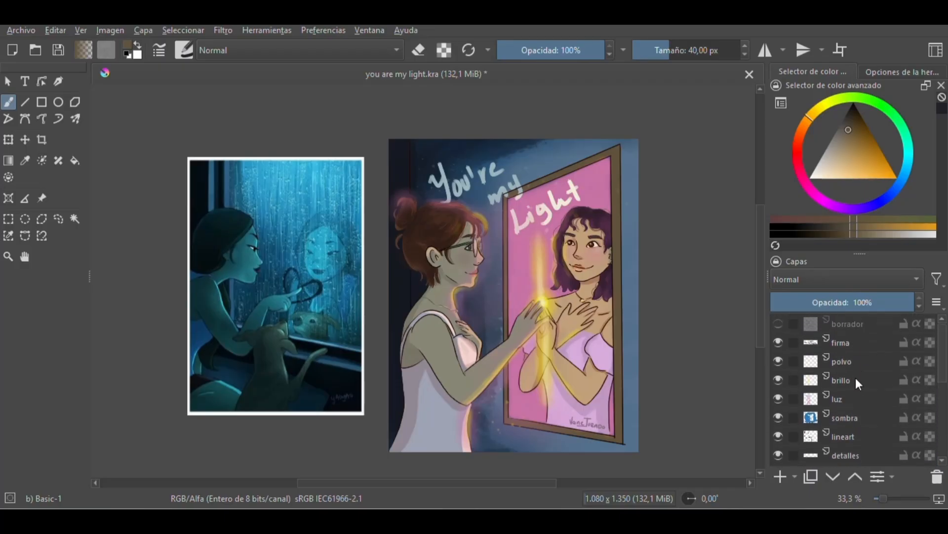
left_click(855, 437)
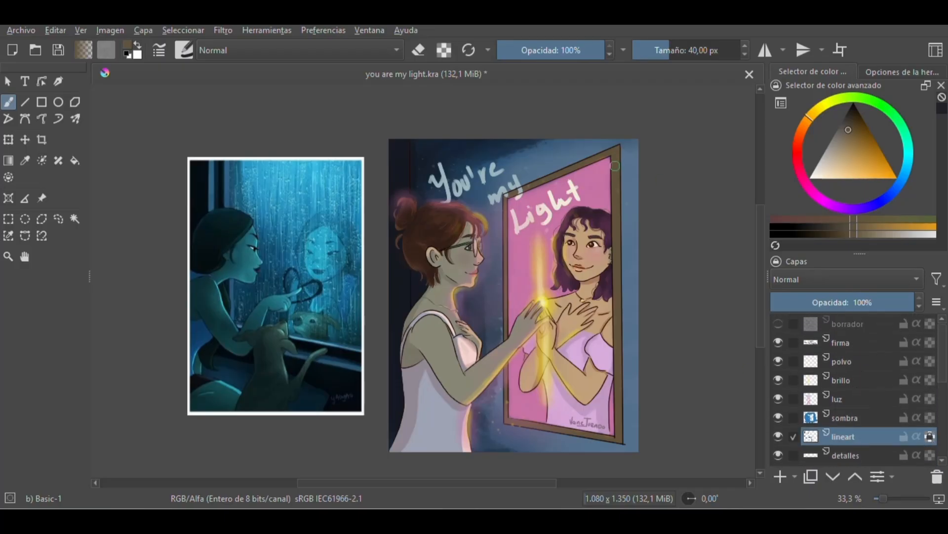
left_click_drag(626, 245, 624, 261)
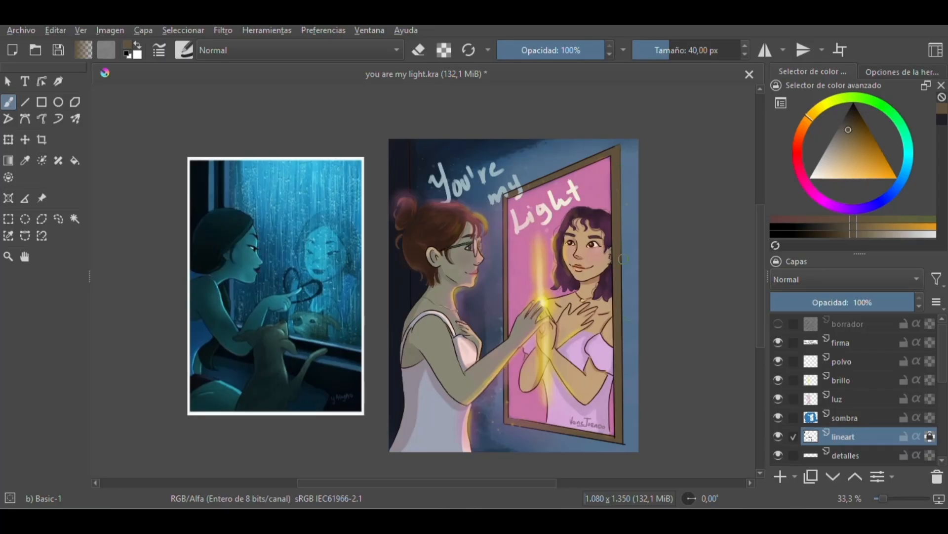
key("plus")
left_click_drag(512, 483, 565, 482)
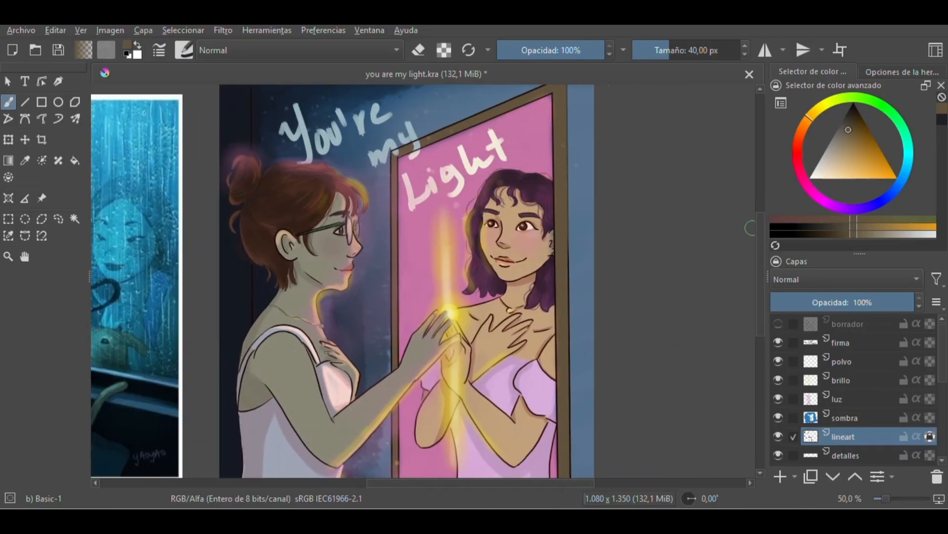
scroll(742, 221, "down", 3)
left_click_drag(568, 184, 569, 444)
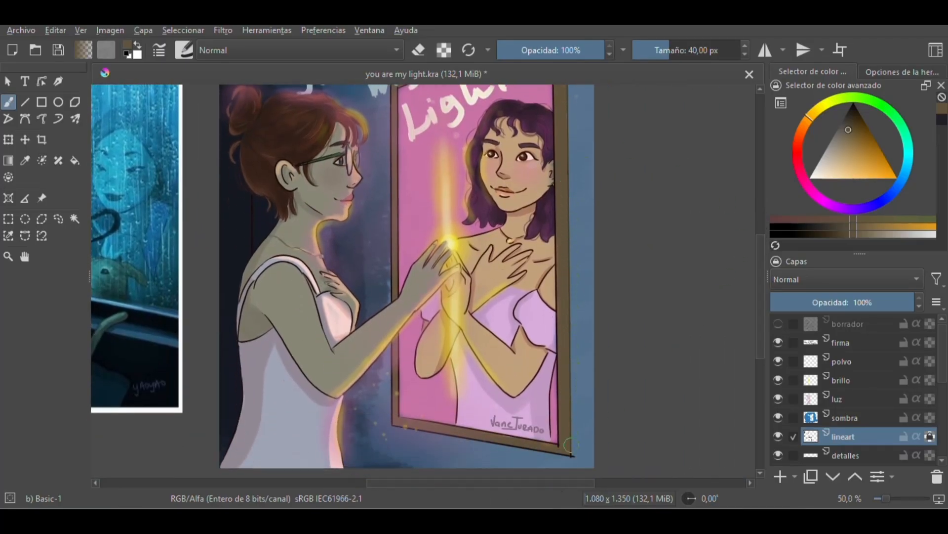
Step: Erase the stray line at the frame's lower right corner and cover the bottom and inner right outlines with brown
key("e")
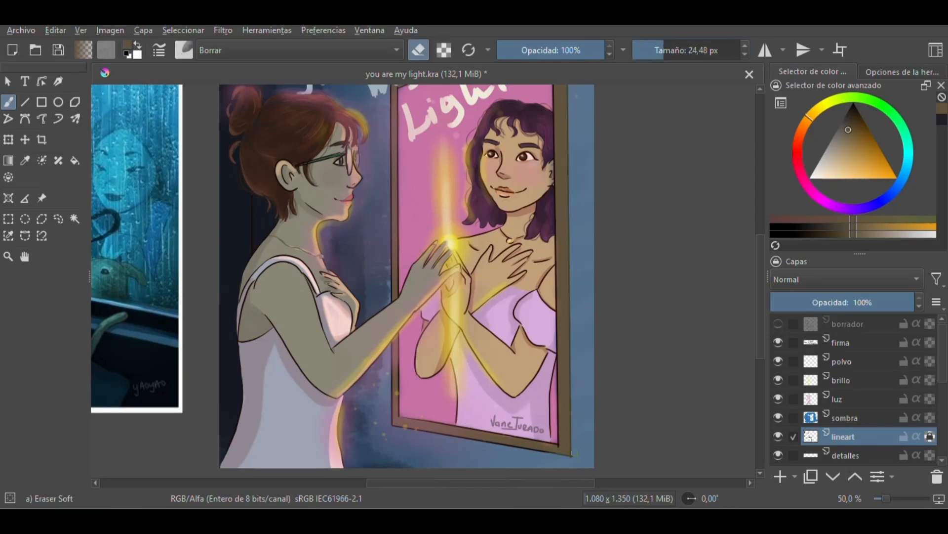
key("e")
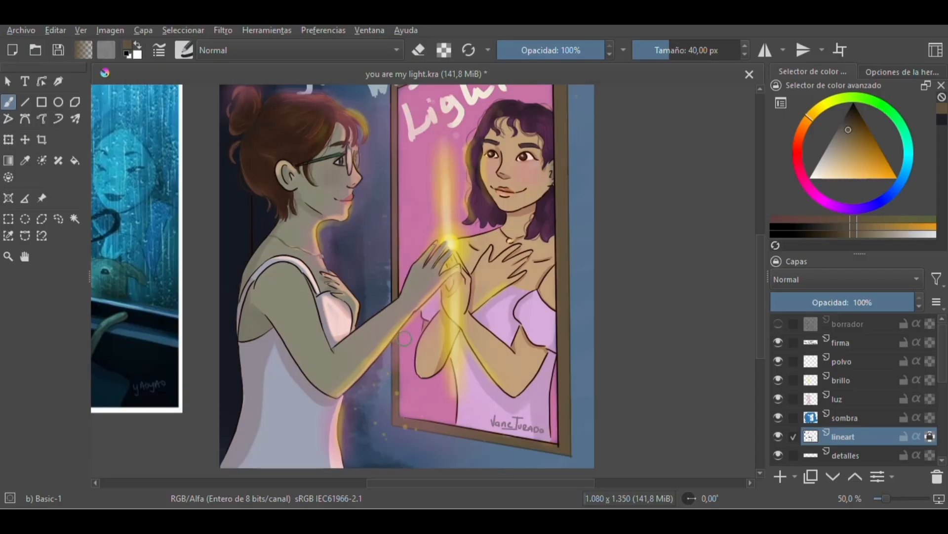
left_click_drag(413, 420, 542, 442)
left_click_drag(562, 403, 562, 361)
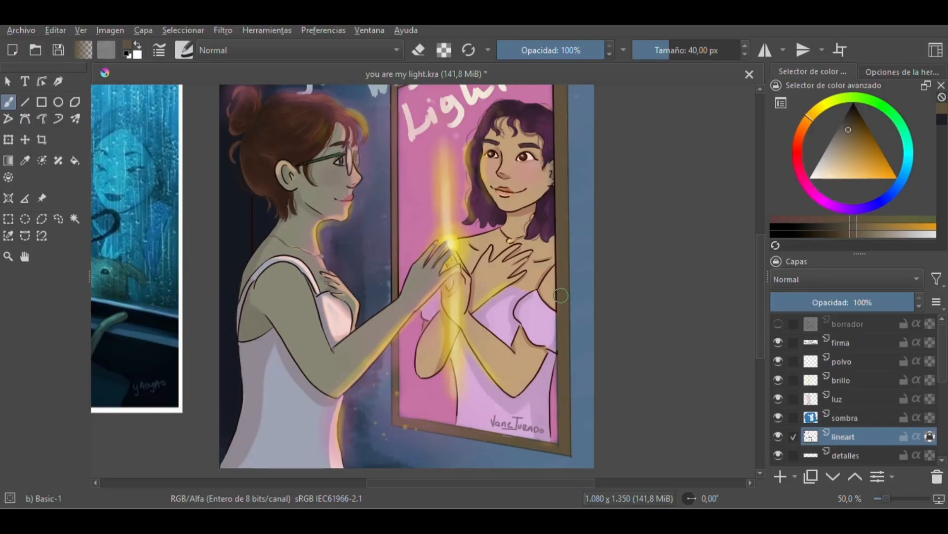
left_click_drag(560, 302, 559, 103)
Step: Cover the mirror frame's top and left outlines with brown, undoing the stroke that reaches the woman's arm and repainting the left edge
left_click_drag(760, 245, 759, 215)
mouse_move(557, 108)
left_mouse_down()
mouse_move(502, 144)
mouse_move(502, 134)
mouse_move(432, 170)
mouse_move(430, 158)
mouse_move(392, 181)
mouse_move(409, 206)
mouse_move(397, 179)
mouse_move(391, 385)
left_mouse_up()
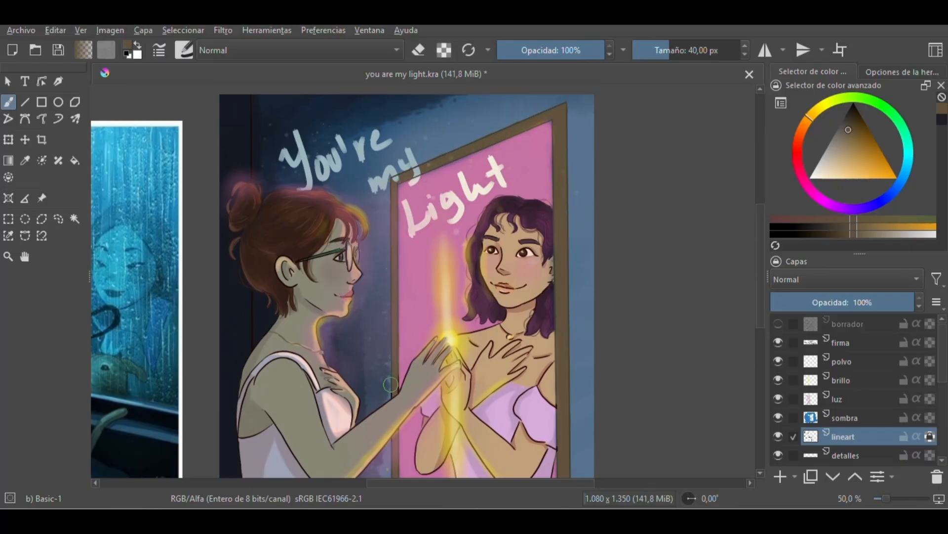
key("ctrl+z")
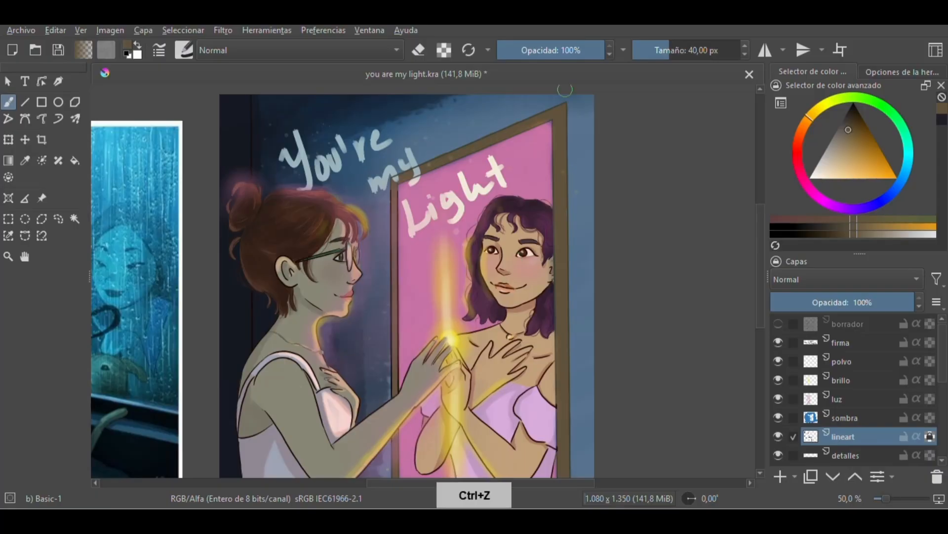
left_click_drag(393, 190, 392, 352)
Step: Touch up the frame's left edge beside the raised arm with the brush at 17,20 px, undoing the last stroke
scroll(389, 296, "up", 1)
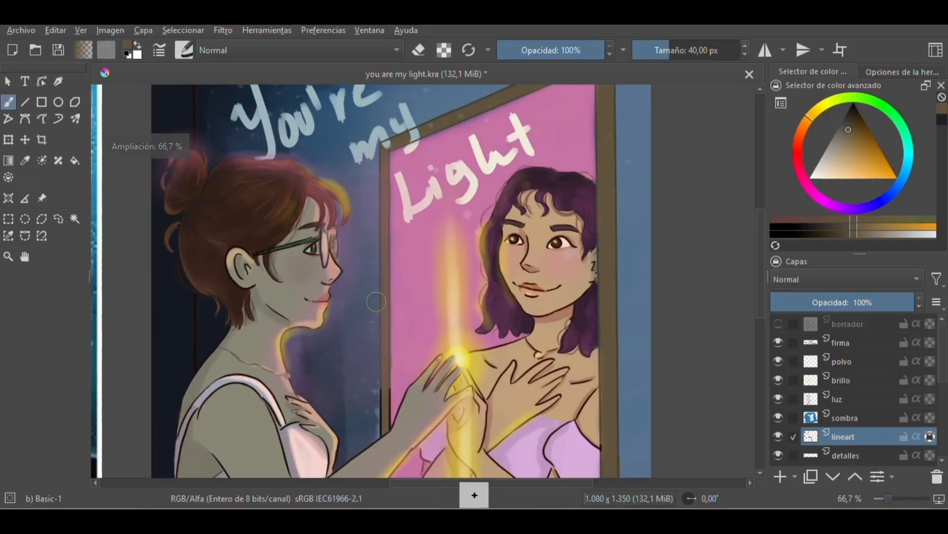
left_click_drag(763, 236, 761, 266)
left_click(660, 48)
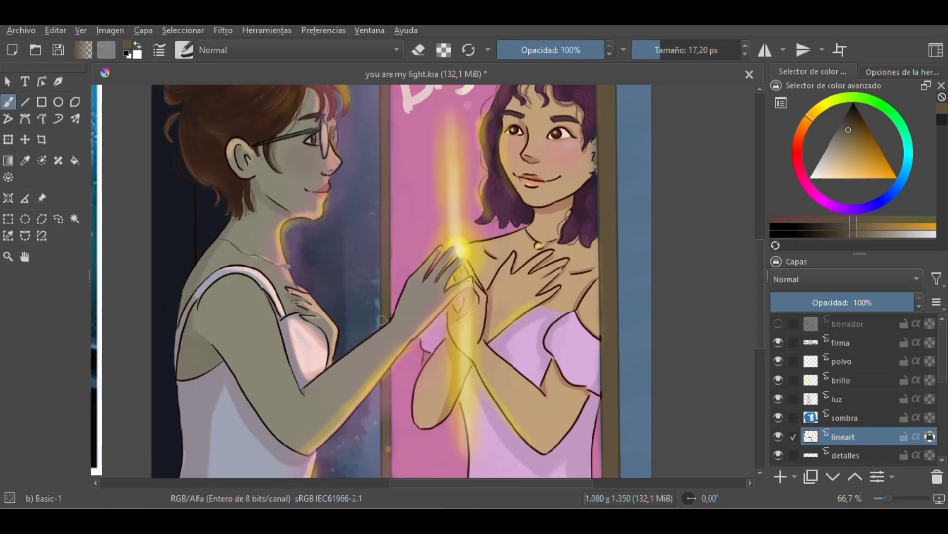
key("ctrl+z")
key("minus")
key("minus")
left_click_drag(761, 252, 758, 241)
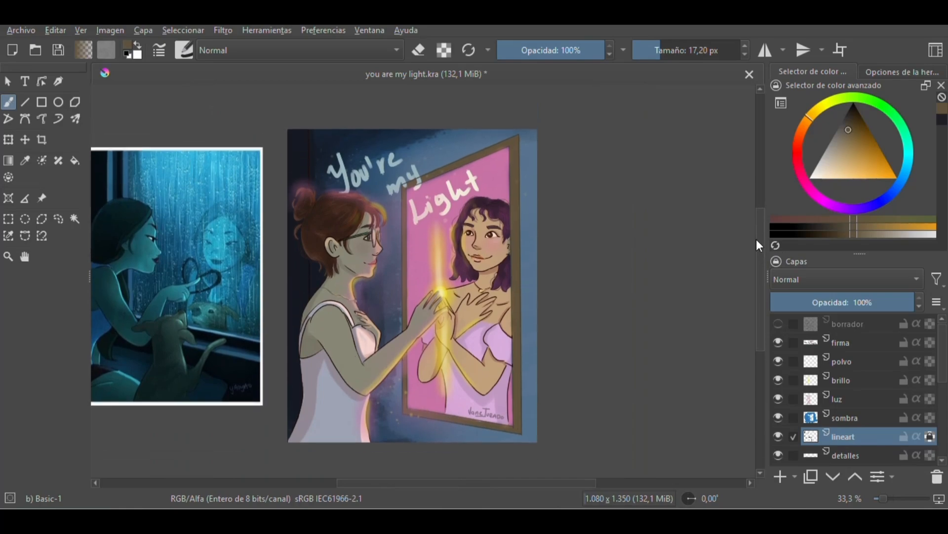
Step: Activate the espejo layer, check its content by toggling its visibility, and lock its alpha
scroll(945, 380, "down", 5)
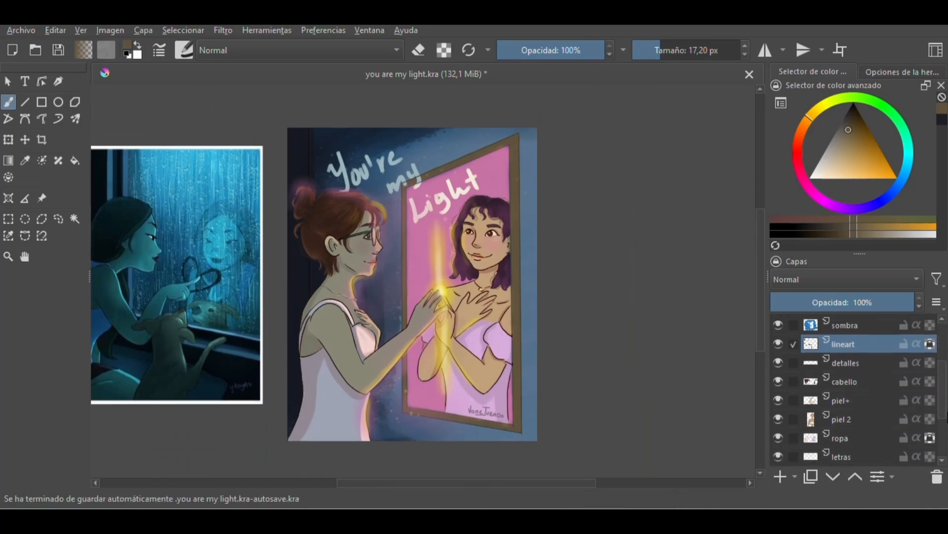
left_click(782, 412)
left_click(778, 411)
left_click(778, 410)
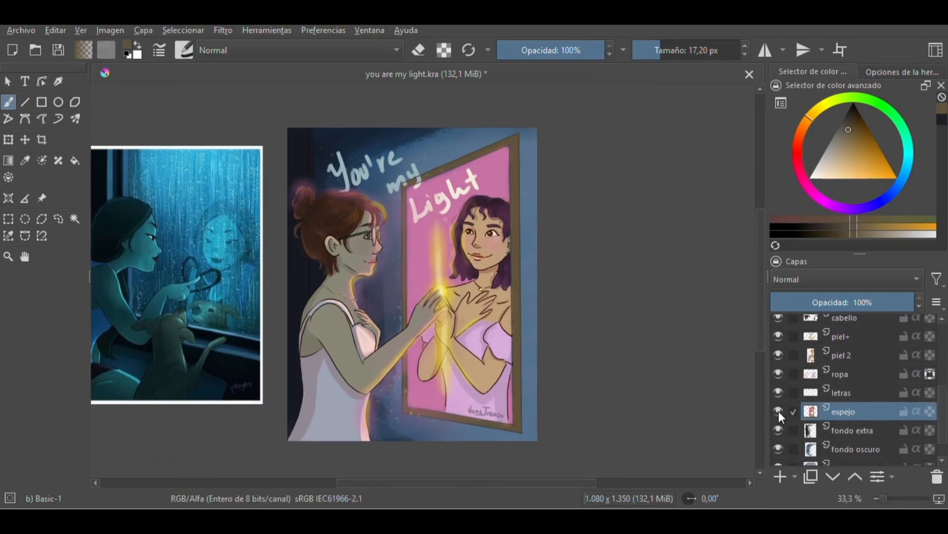
left_click(930, 412)
Step: Set a darker brown and the Marker Details brush at 37,77 px for shading the mirror frame
left_click(850, 122)
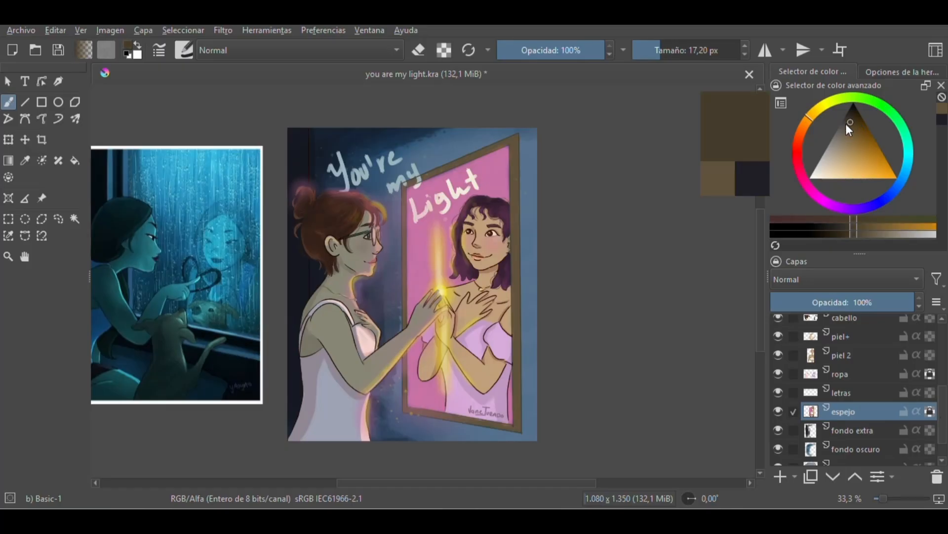
left_click(186, 49)
left_click(326, 273)
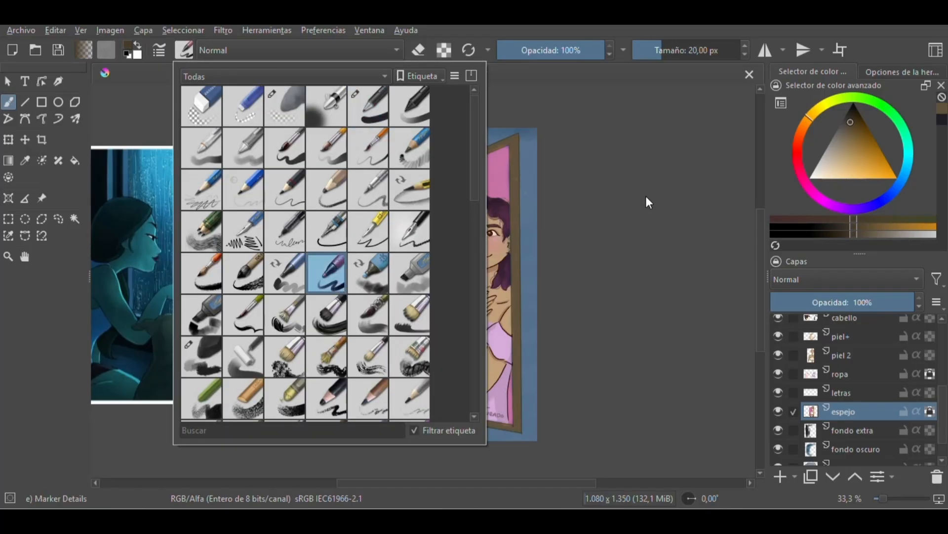
left_click(645, 196)
scroll(764, 233, "down", 1)
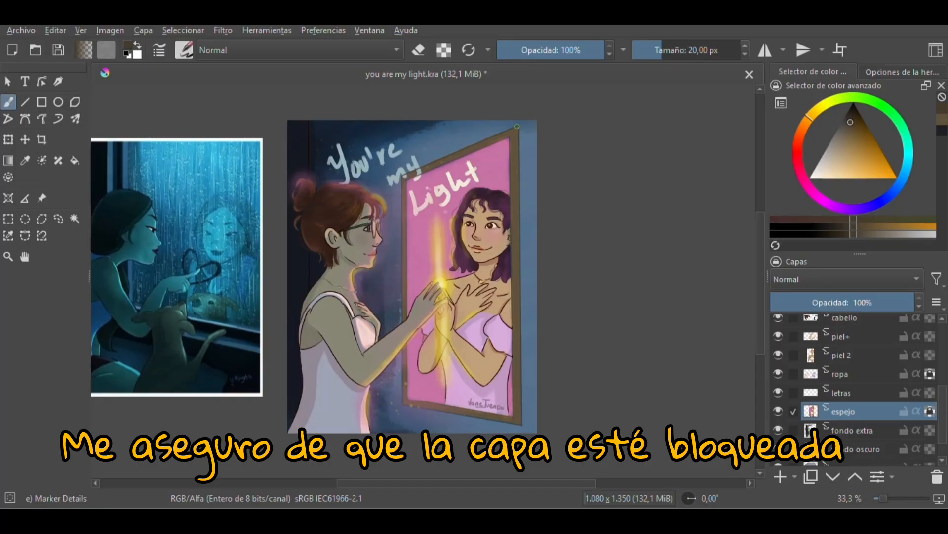
left_click(668, 49)
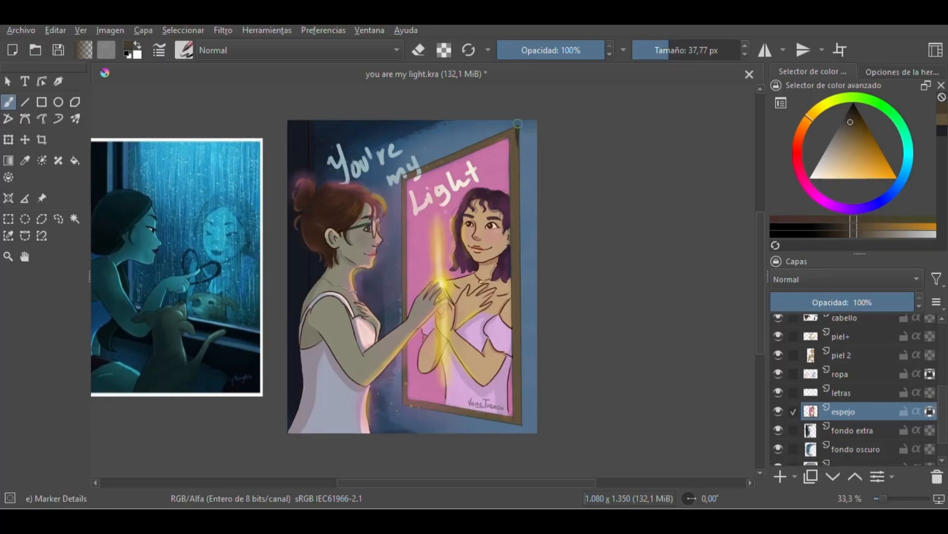
left_click_drag(518, 123, 518, 178)
key("ctrl+z")
left_click_drag(518, 124, 517, 168)
key("ctrl+z")
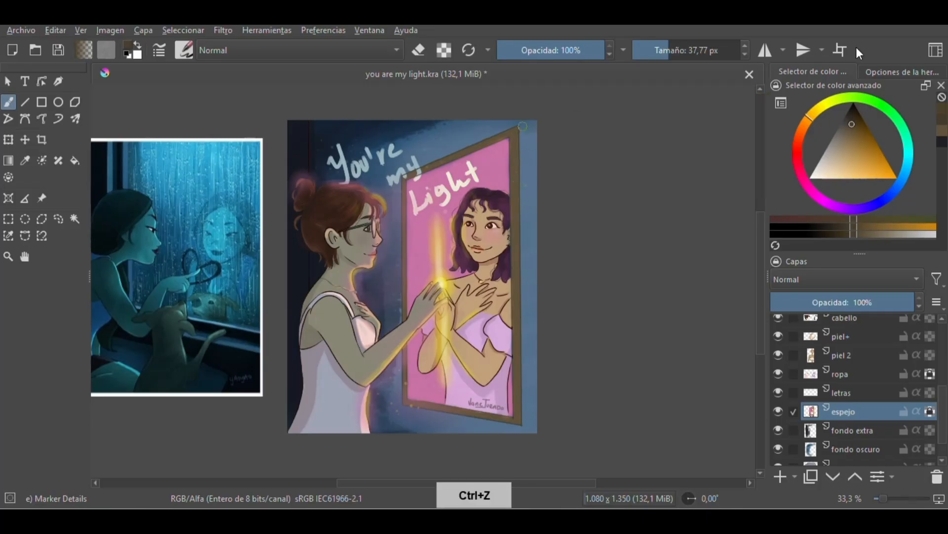
Step: Shade the mirror frame's full right edge with a straight line in a more saturated dark brown, undoing the previous freehand stroke
left_click(855, 123)
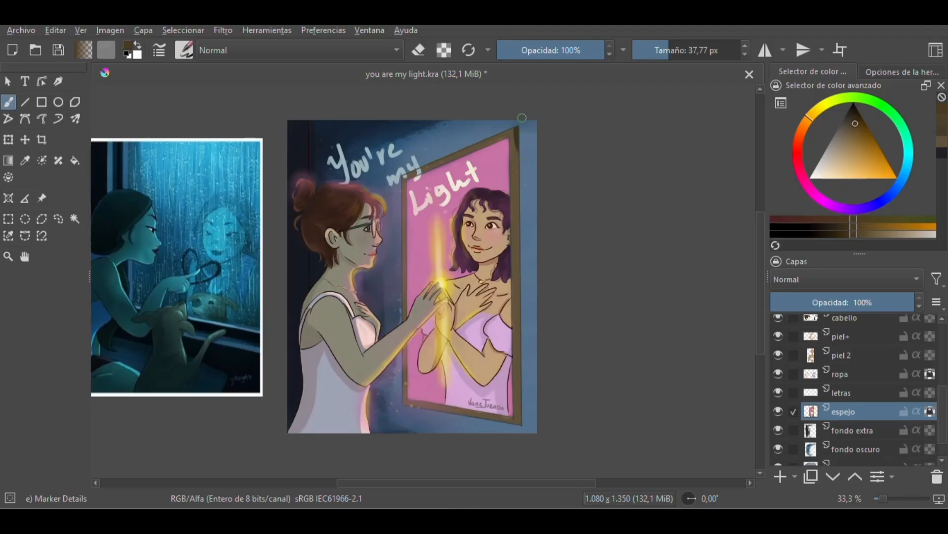
key("ctrl+z")
left_click(26, 103)
left_click_drag(517, 127, 520, 430)
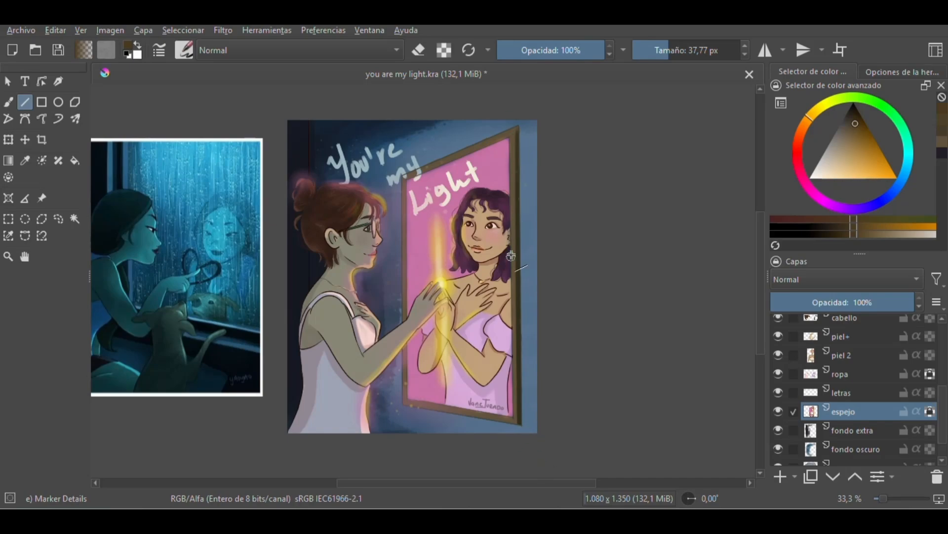
Step: Activate the fondo layer and set the Charcoal Rock Soft brush to 108,83 px
scroll(894, 392, "down", 2)
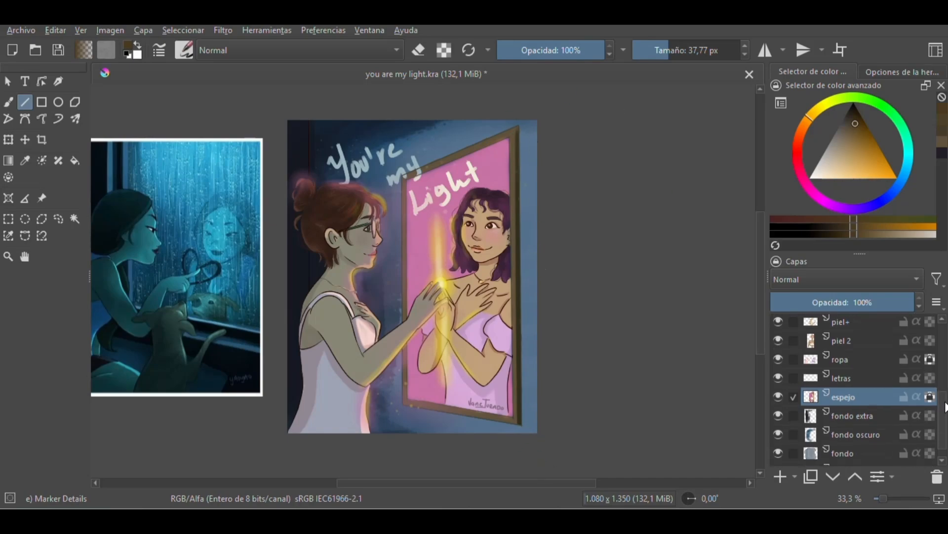
left_click(861, 438)
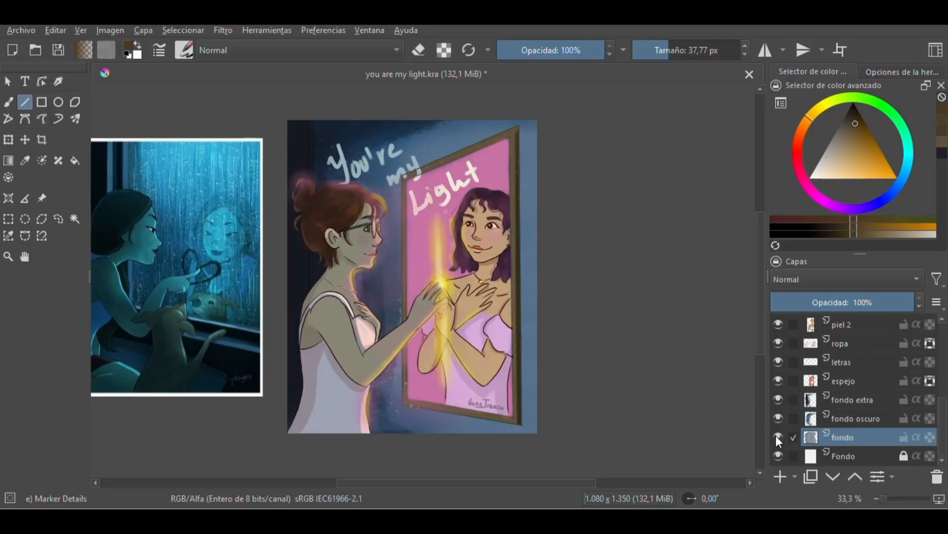
left_click(185, 49)
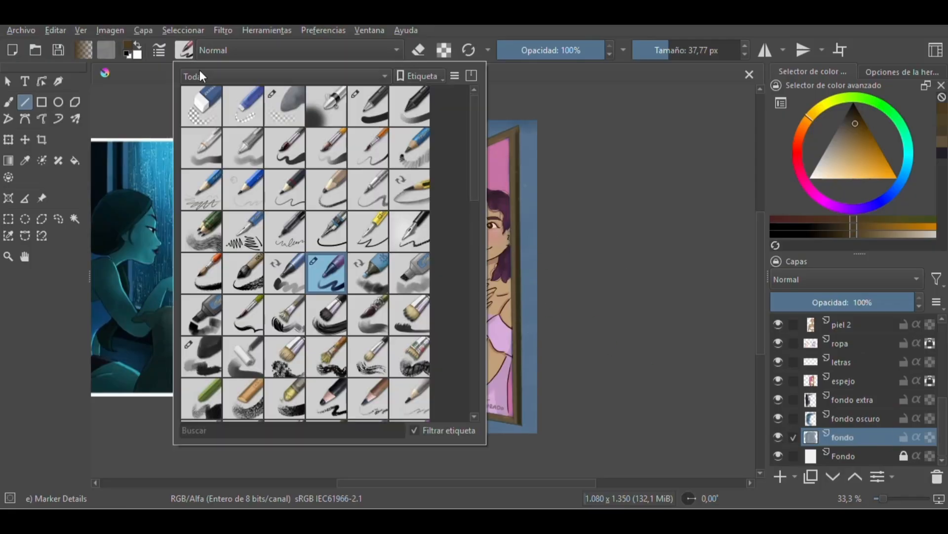
left_click(209, 353)
left_click(625, 189)
left_click_drag(697, 50, 684, 49)
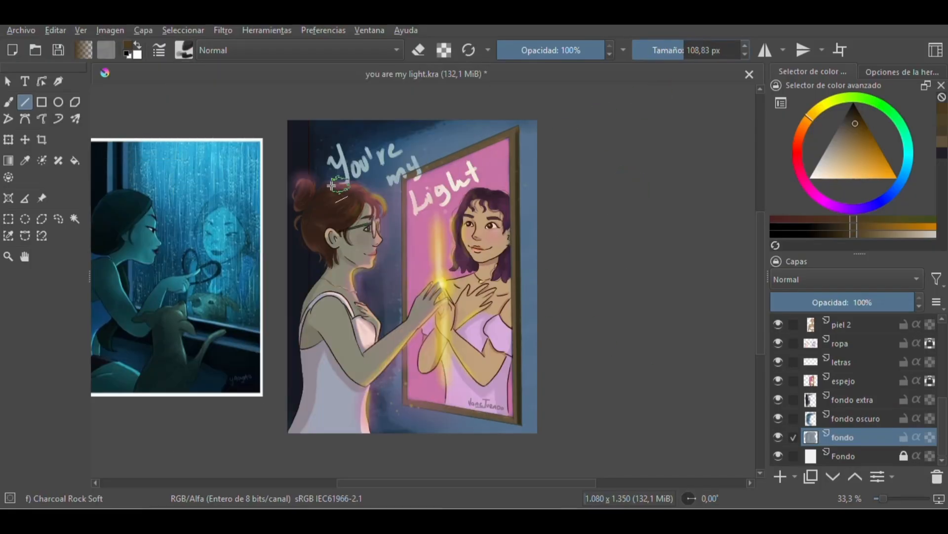
Step: Shade the wall around the mirror in a slightly darker blue based on the wall colour sampled beside the frame
left_click(24, 161)
left_click(536, 153)
key("b")
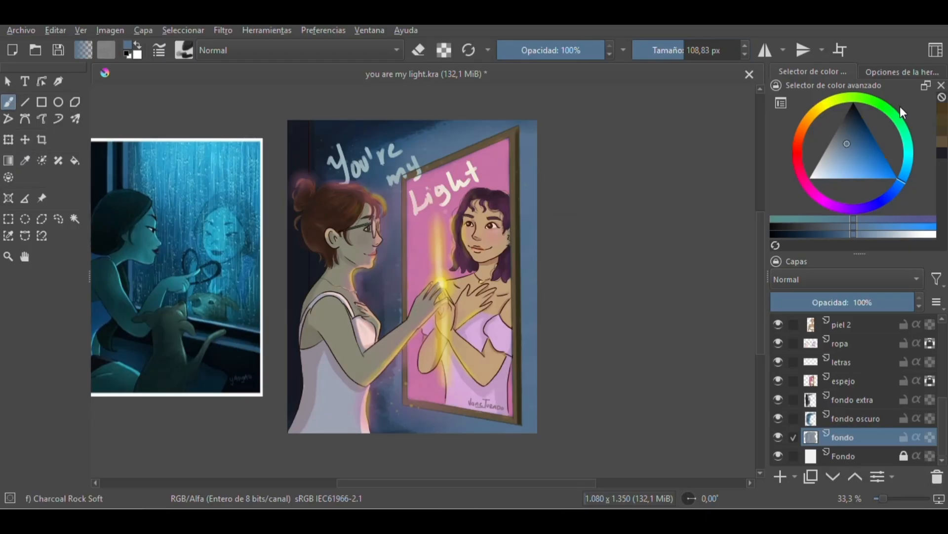
left_click(843, 139)
key("ctrl+z")
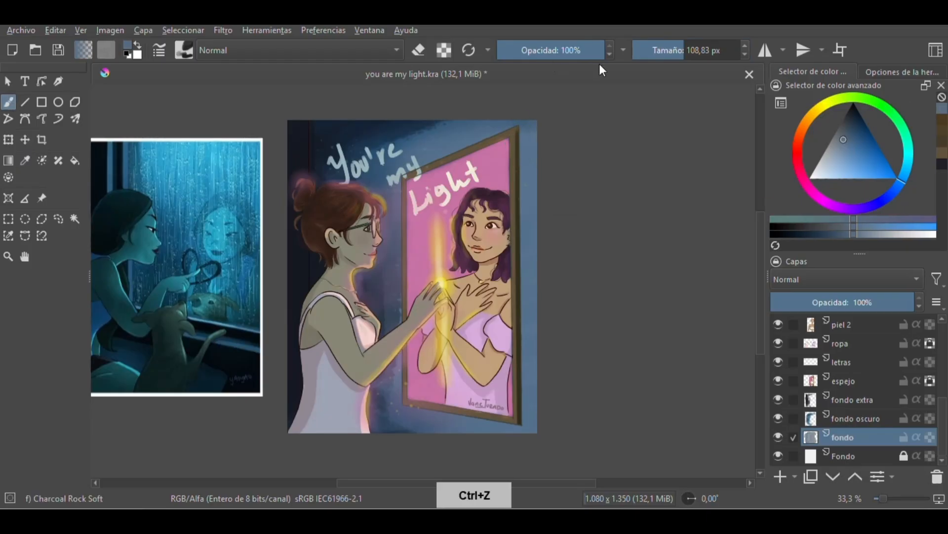
mouse_move(518, 227)
left_mouse_down()
mouse_move(516, 363)
mouse_move(492, 435)
mouse_move(519, 423)
mouse_move(410, 405)
left_mouse_up()
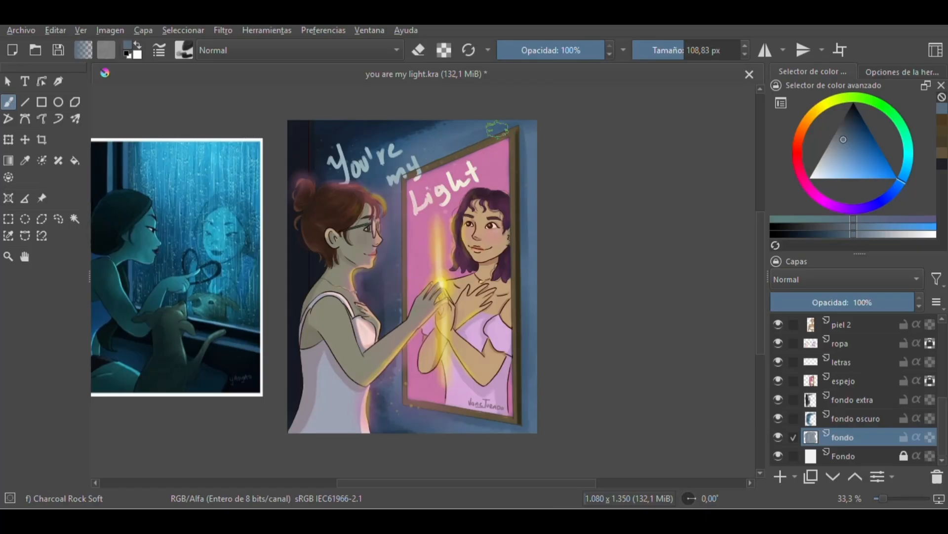
Step: Deepen the shadow along the frame's outer right edge in an even darker blue, using brush sizes of 27,89 and 49,74 px
key("ctrl+plus")
left_click_drag(459, 482, 499, 482)
left_click_drag(758, 229, 756, 211)
left_click_drag(669, 48, 665, 49)
left_click_drag(845, 136, 845, 130)
left_click_drag(450, 108, 450, 110)
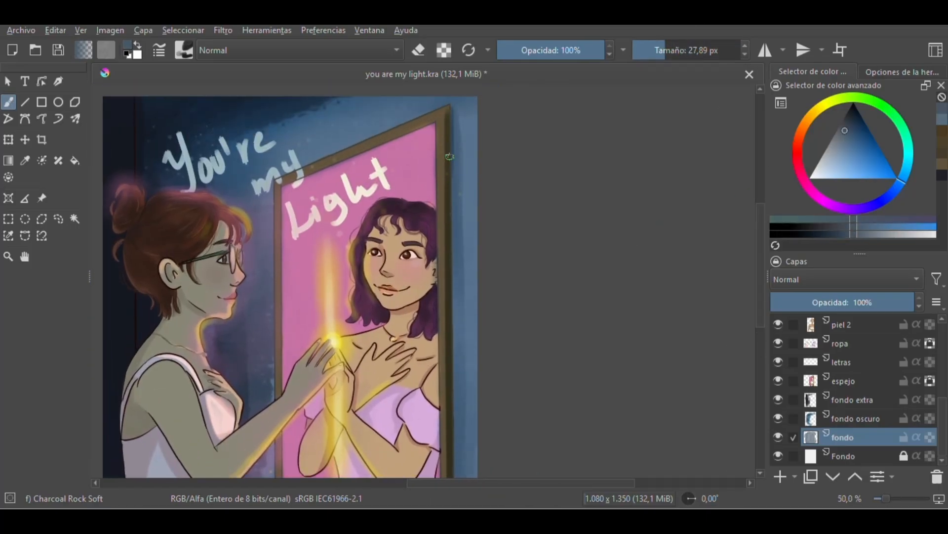
left_click_drag(450, 156, 458, 249)
left_click(672, 53)
left_click_drag(448, 145, 450, 254)
scroll(753, 254, "down", 3)
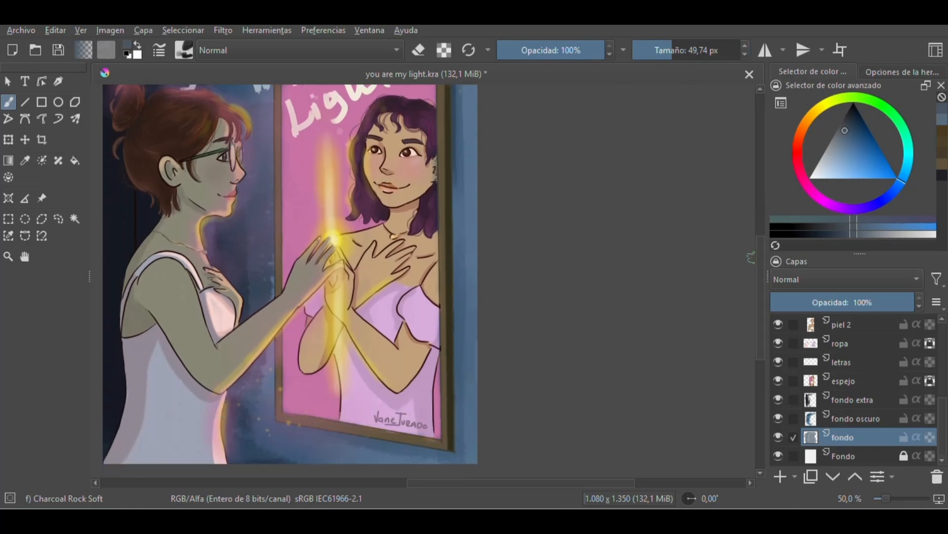
left_click_drag(451, 210, 448, 410)
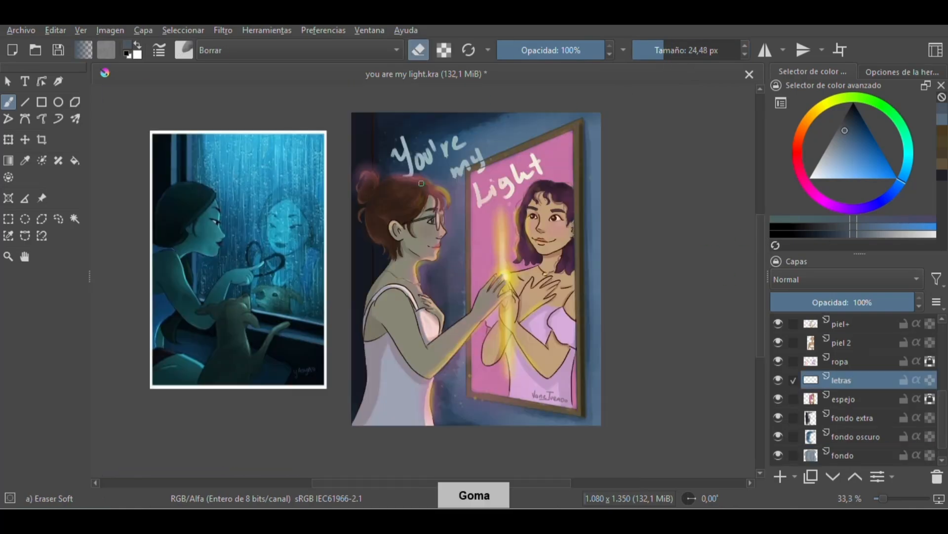
Step: Erase the old "You're my Light" lettering on the letras layer
left_click(184, 50)
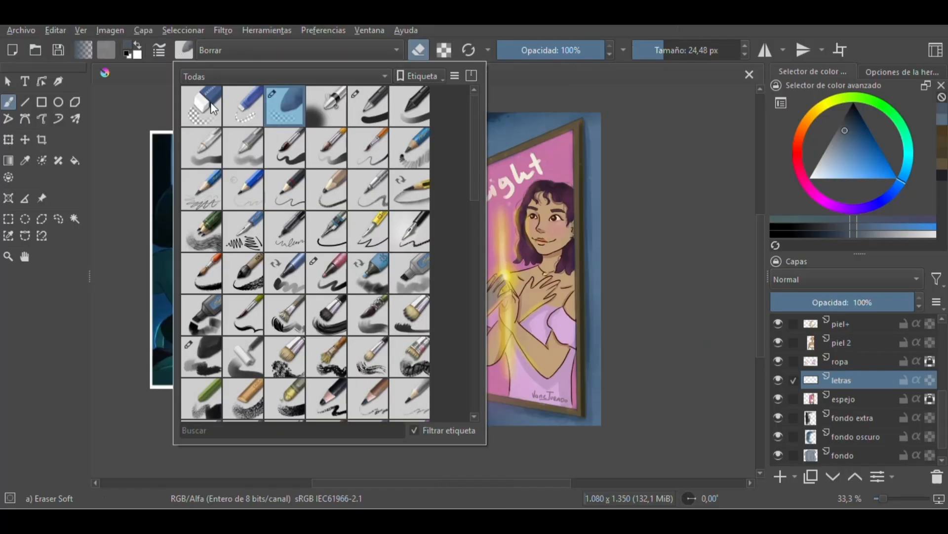
left_click(206, 105)
mouse_move(457, 144)
left_mouse_down()
mouse_move(396, 182)
mouse_move(475, 218)
left_mouse_up()
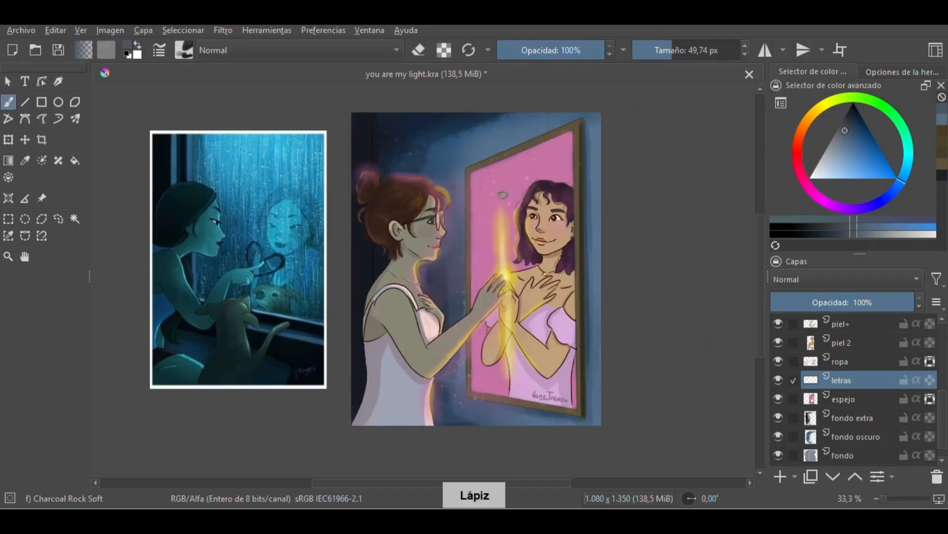
Step: Hand-letter "You're my Light" diagonally from the wall into the mirror in near-white, using the Basic-5 Size brush at 24,48 px
left_click(187, 50)
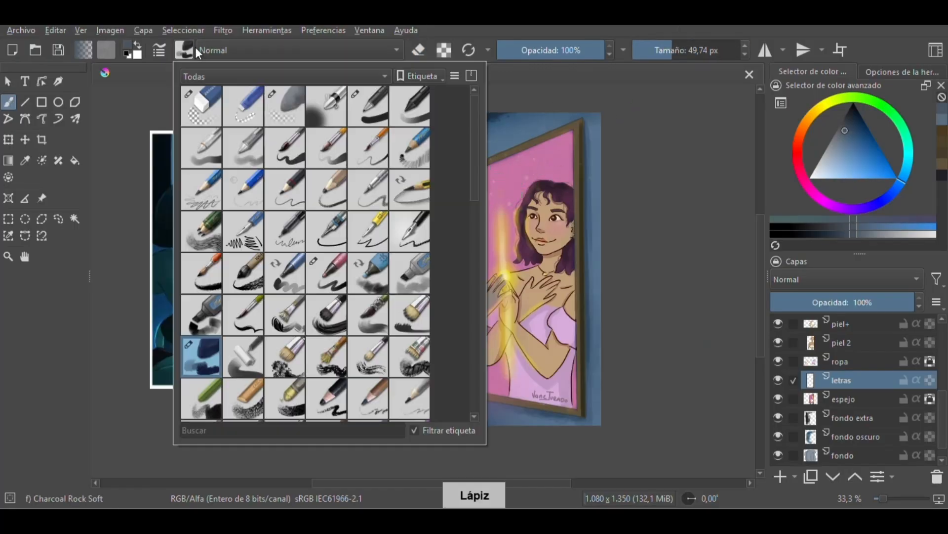
left_click(286, 150)
left_click(813, 175)
left_click_drag(407, 153, 429, 158)
mouse_move(422, 135)
left_mouse_down()
mouse_move(427, 177)
mouse_move(446, 152)
mouse_move(499, 142)
left_mouse_up()
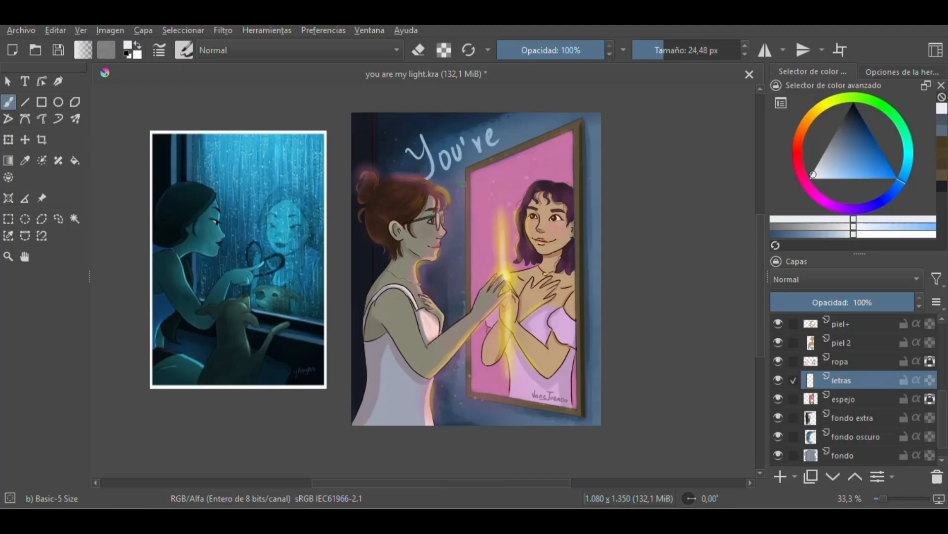
mouse_move(466, 184)
left_mouse_down()
mouse_move(491, 173)
mouse_move(525, 213)
left_mouse_up()
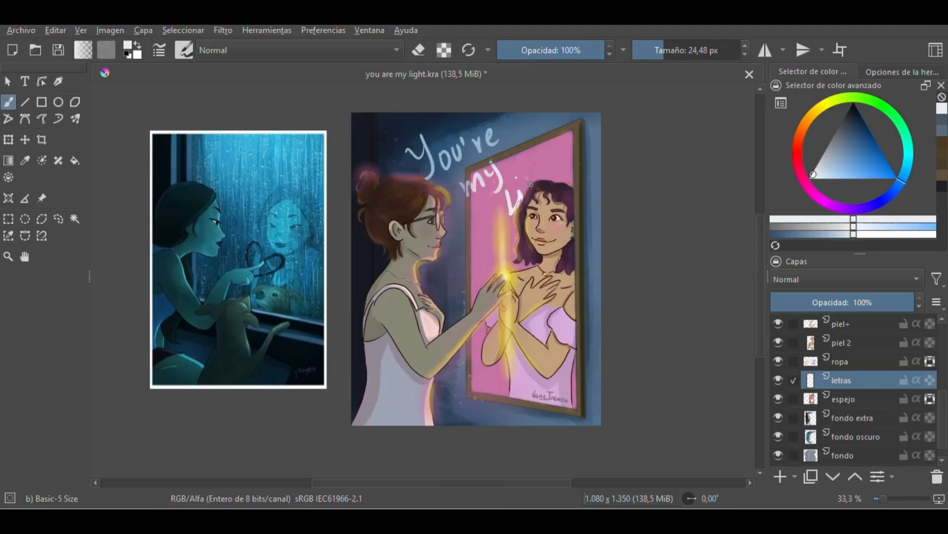
mouse_move(526, 178)
left_mouse_down()
mouse_move(542, 195)
mouse_move(539, 168)
mouse_move(559, 182)
left_mouse_up()
left_click_drag(563, 148, 554, 174)
Step: Scale the lettering down slightly, shift it up and left between the women's heads, and return to freehand painting
key("ctrl+t")
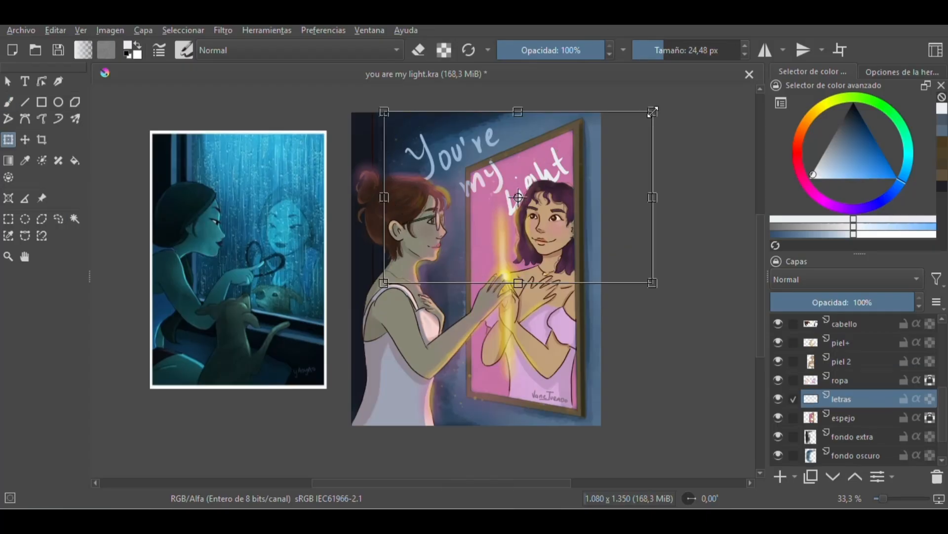
left_click_drag(653, 112, 622, 123)
left_click_drag(483, 152, 471, 143)
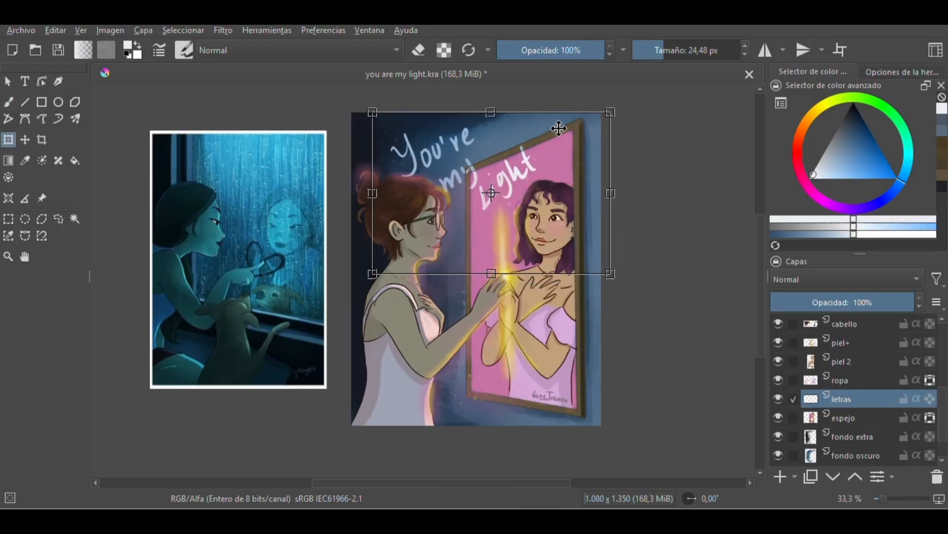
key("Return")
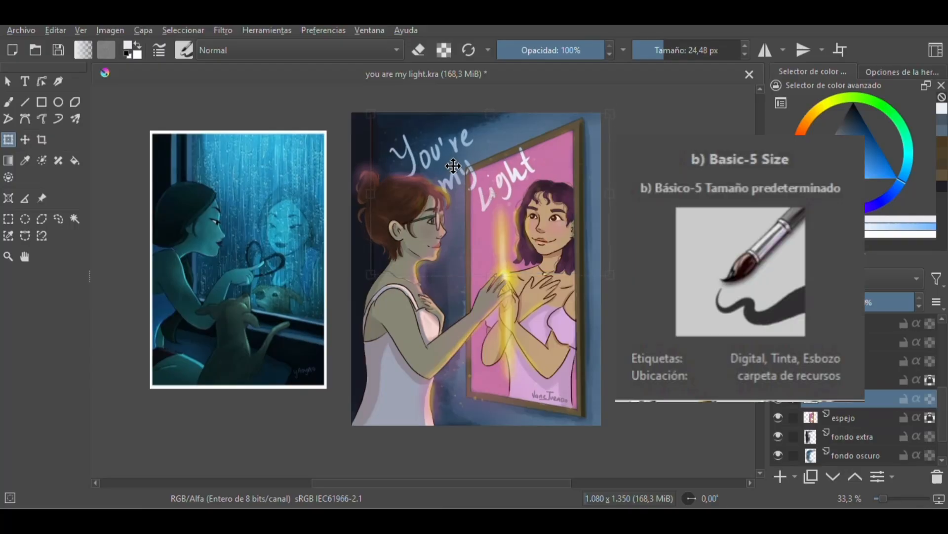
key("ctrl+shift+a")
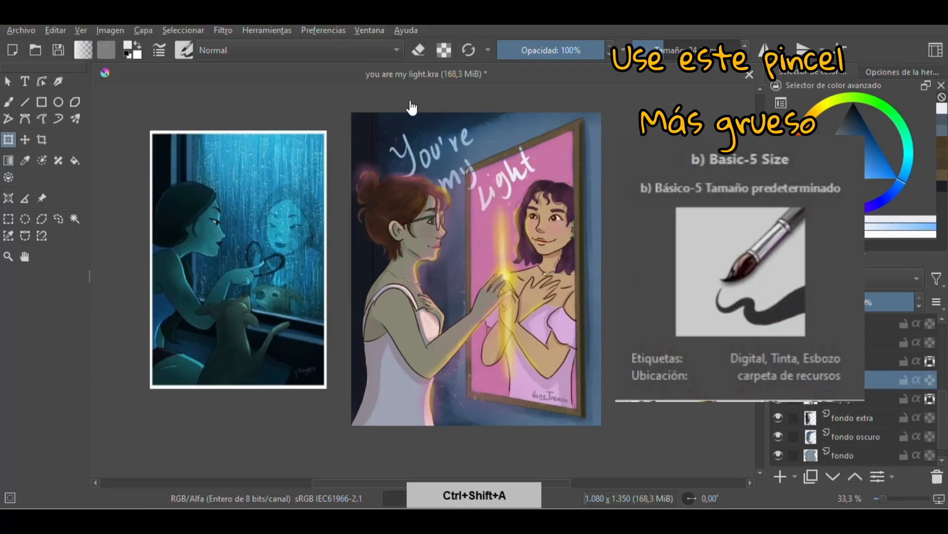
left_click(10, 100)
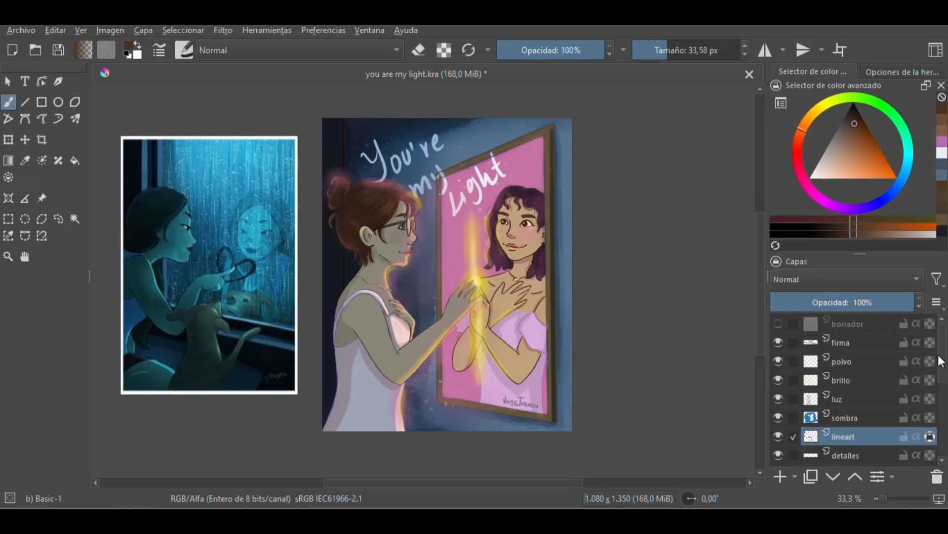
Step: Check the espejo layer's content by toggling its visibility, and add a layer named "brillo espejo" directly above it
left_click_drag(940, 361, 940, 418)
left_click(872, 420)
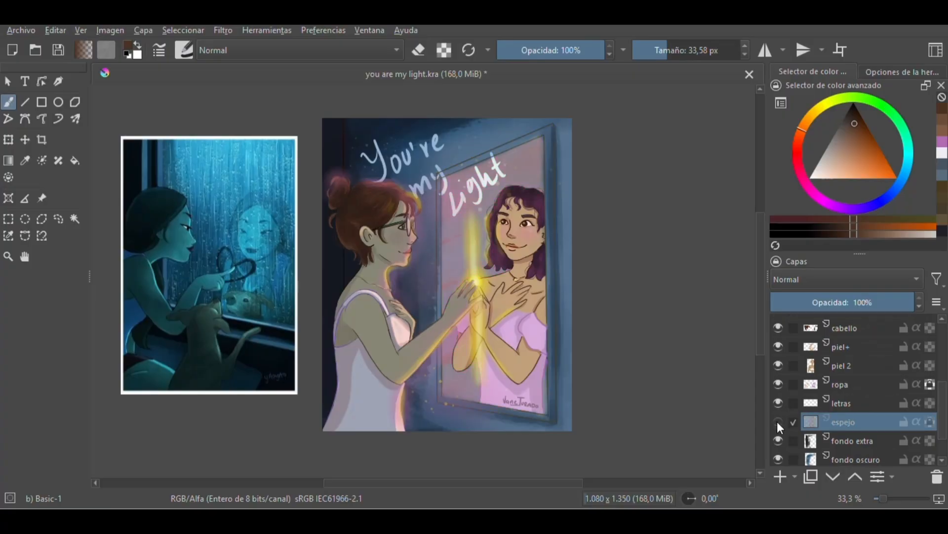
left_click(779, 423)
left_click(778, 424)
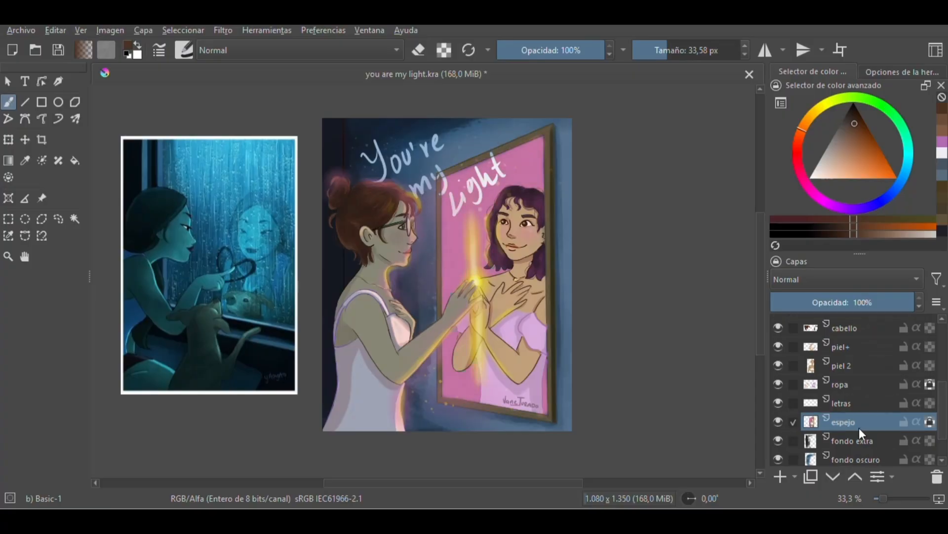
left_click(781, 476)
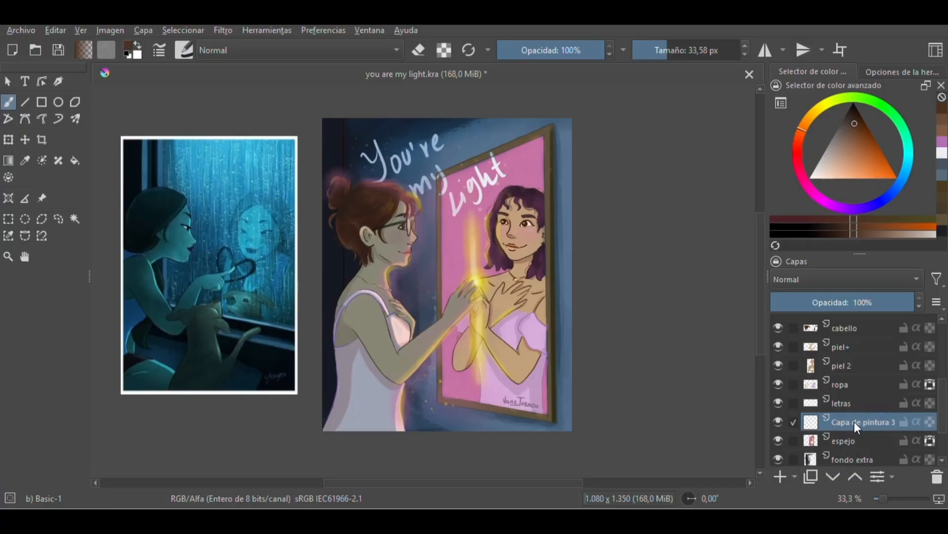
double_click(855, 421)
type("brillo espejo")
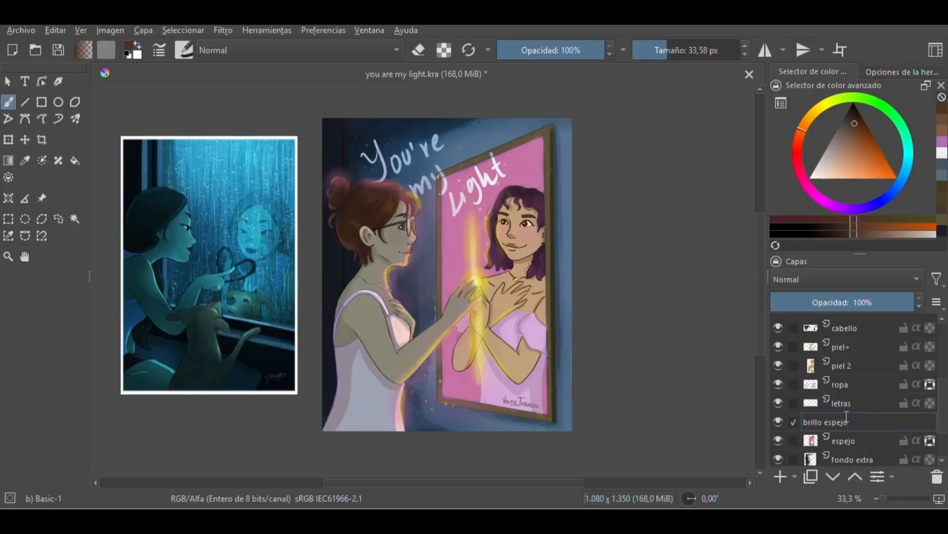
key("Return")
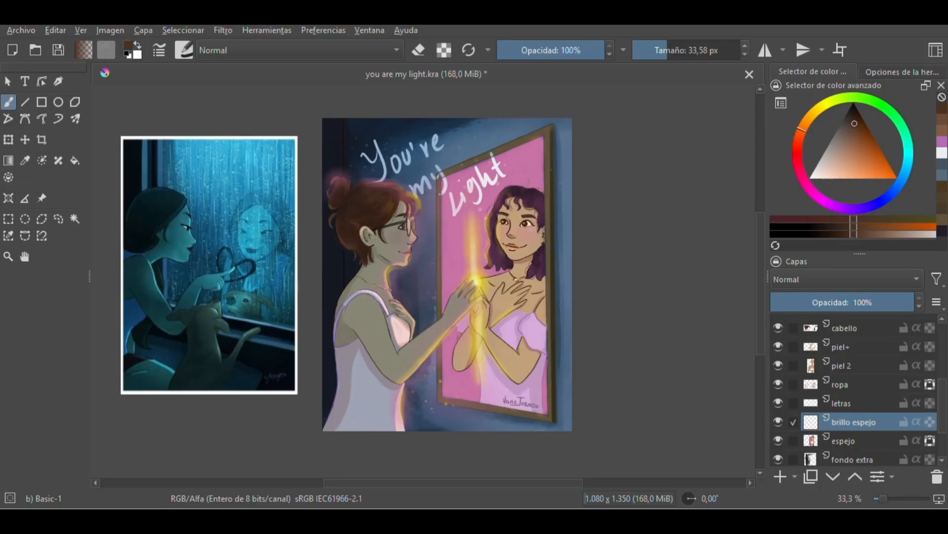
Step: Set the Marker Details brush to 100,24 px and 17% opacity, with pink sampled from the mirror glass
left_click(184, 50)
left_click(326, 273)
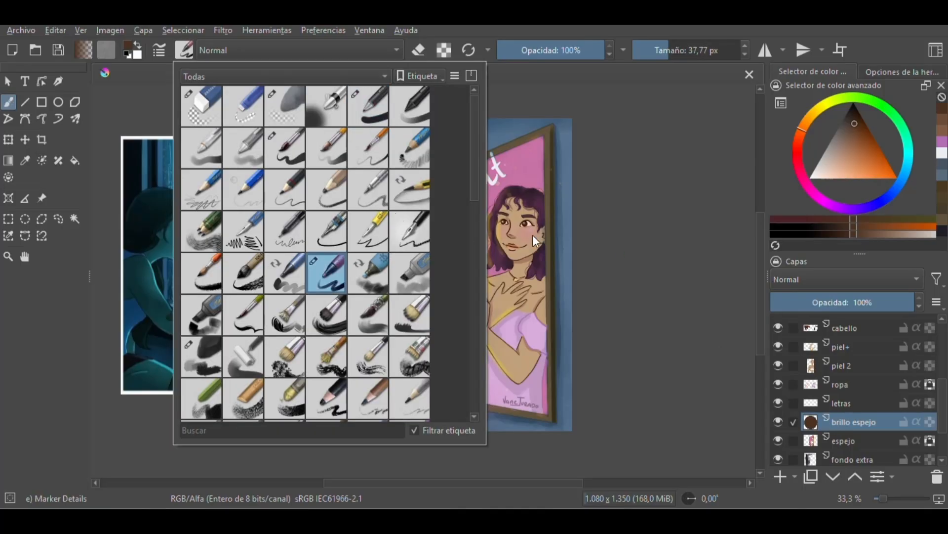
left_click(640, 215)
mouse_move(678, 49)
left_mouse_down()
mouse_move(713, 51)
mouse_move(684, 51)
left_mouse_up()
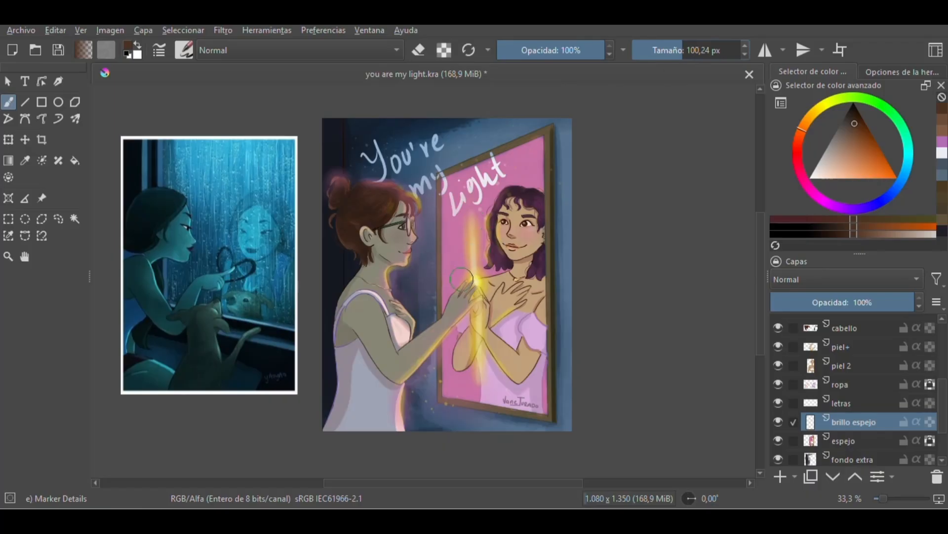
mouse_move(595, 51)
left_mouse_down()
mouse_move(519, 52)
mouse_move(514, 61)
left_mouse_up()
left_click(24, 161)
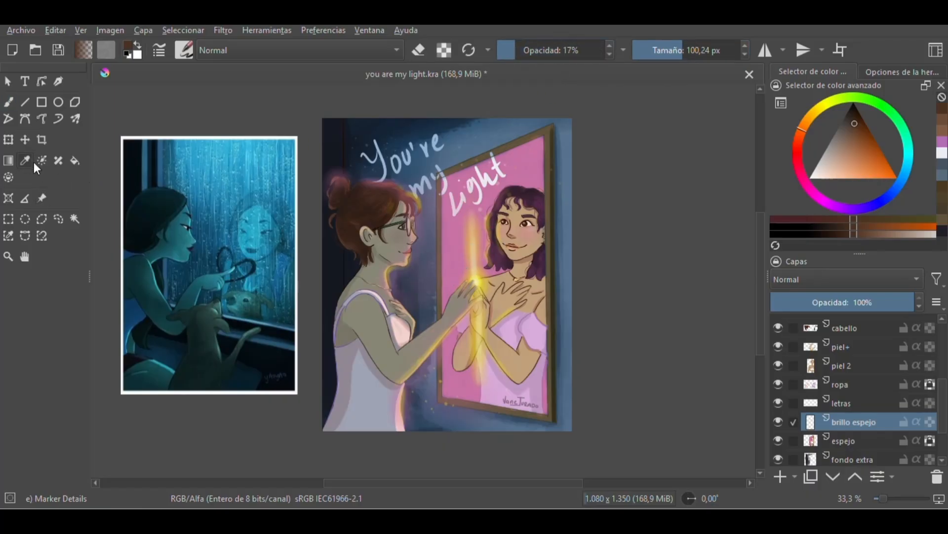
left_click(546, 160)
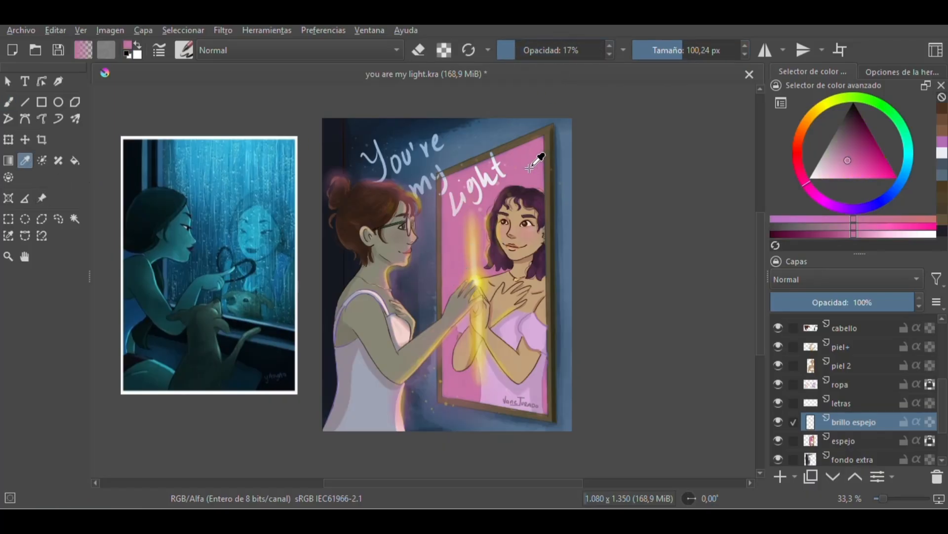
left_click(10, 104)
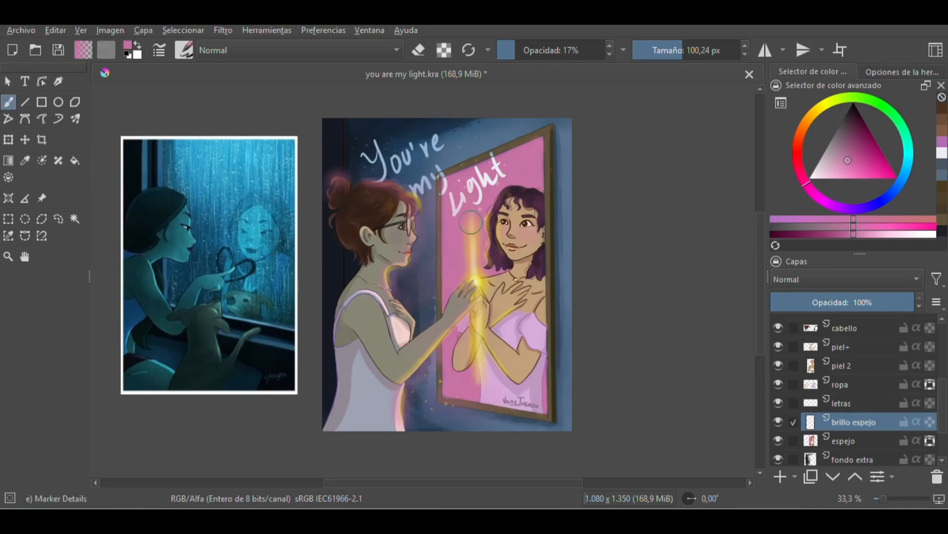
Step: Try faint shine strokes on the mirror glass at 17% opacity, first in the sampled pink and again in a lighter pink, undoing each
left_click_drag(457, 286, 491, 196)
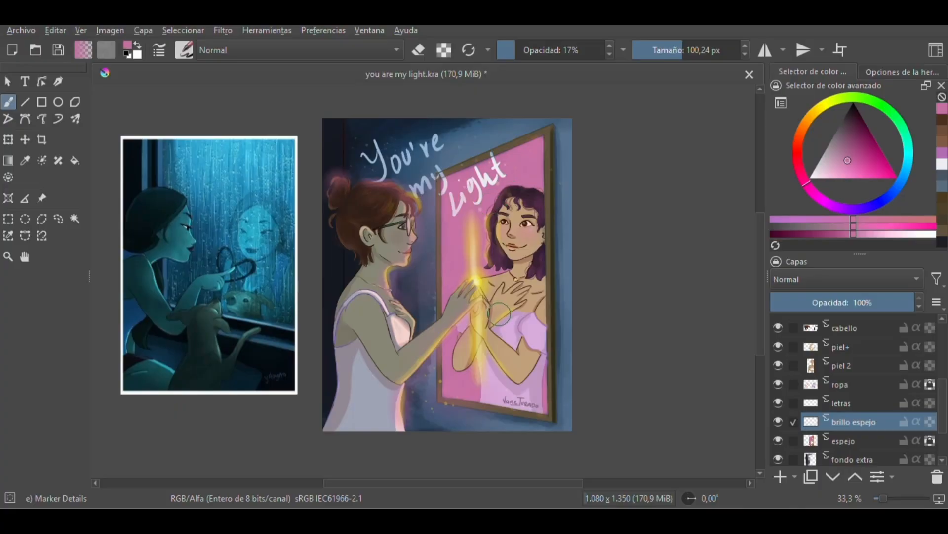
key("ctrl+z")
left_click_drag(847, 161, 832, 169)
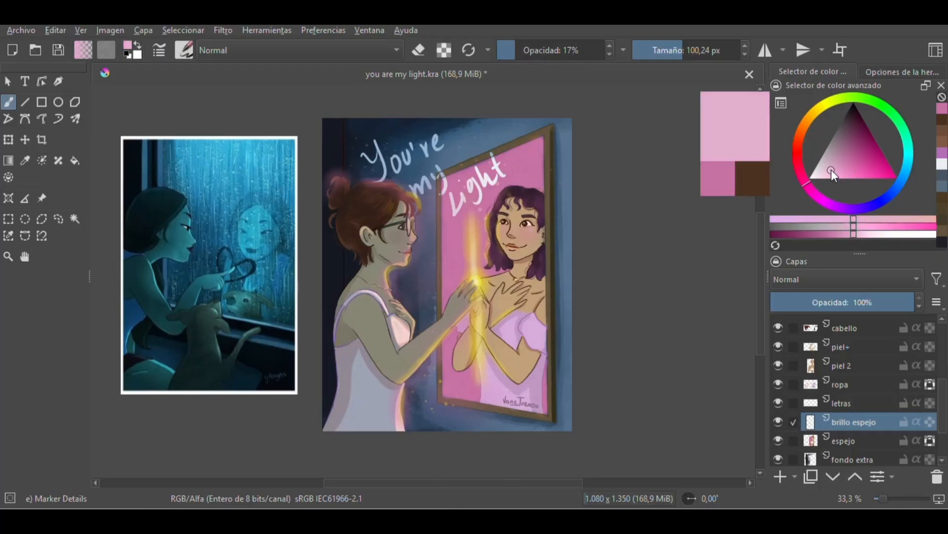
left_click(486, 197)
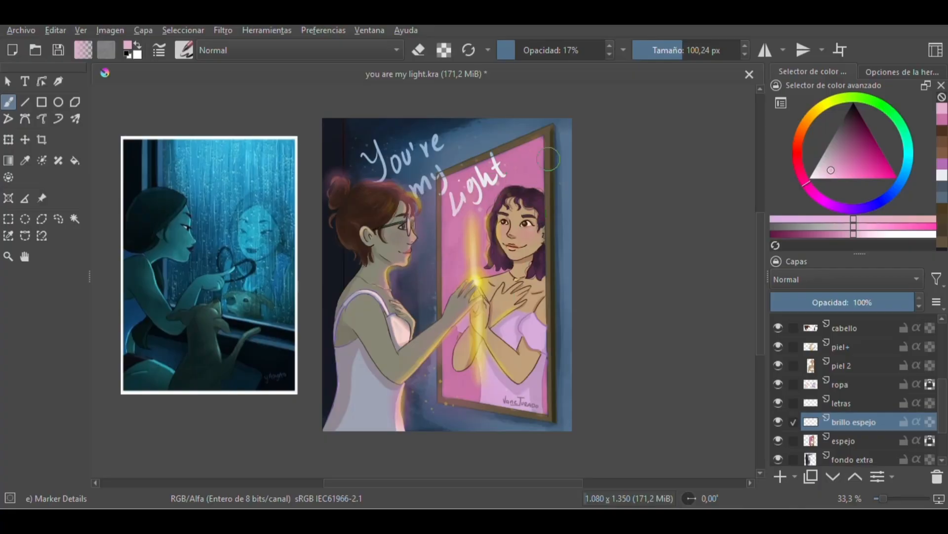
key("ctrl+z")
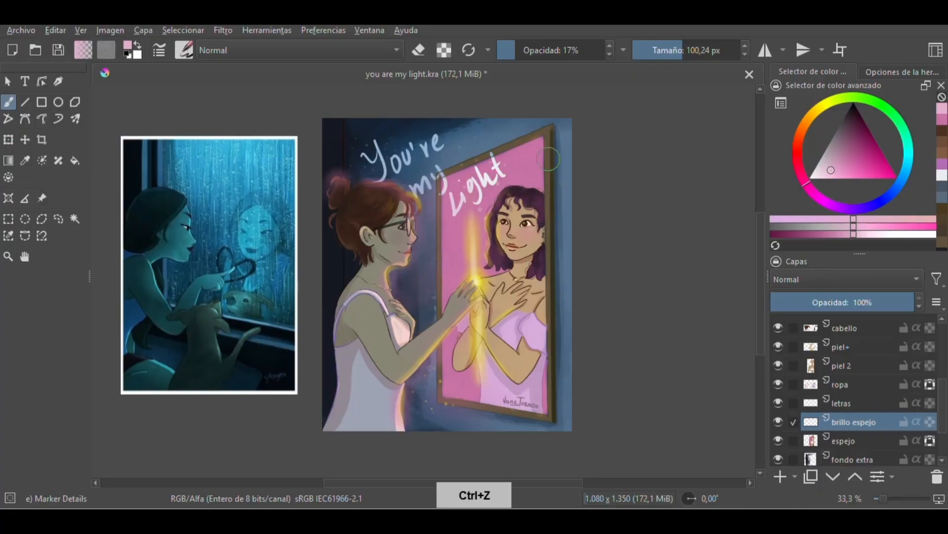
Step: Set the brush opacity to 53% and try light pink shine strokes on the mirror glass
left_click(570, 53)
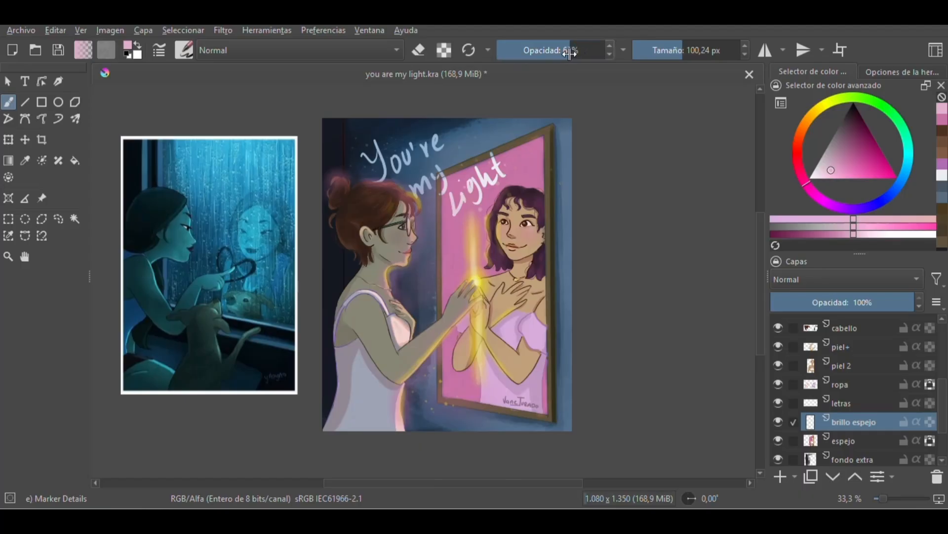
left_click_drag(569, 53, 554, 53)
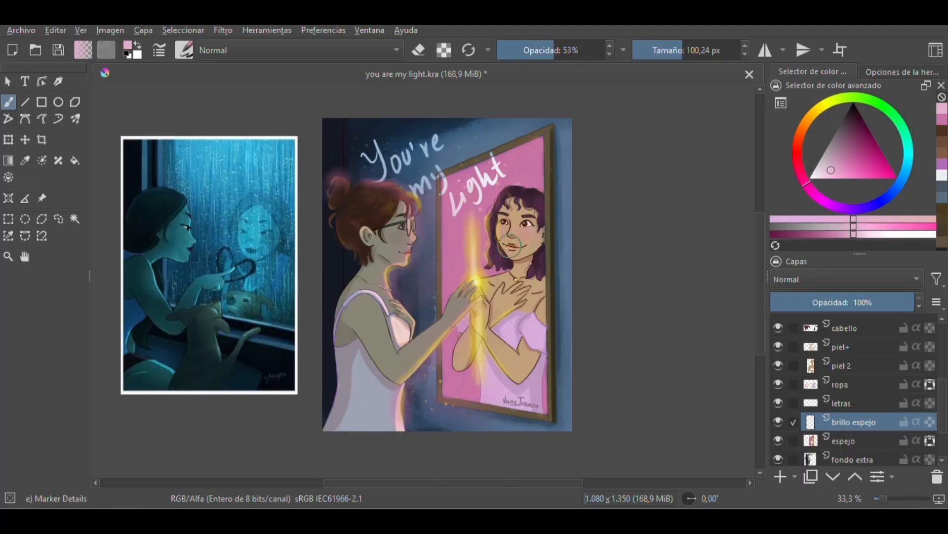
left_click_drag(510, 254, 511, 255)
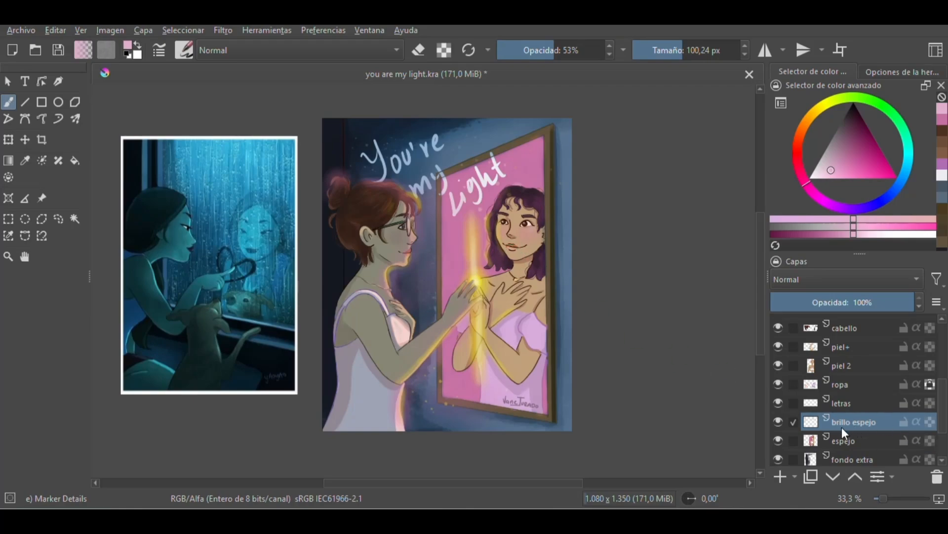
left_click_drag(466, 244, 471, 271)
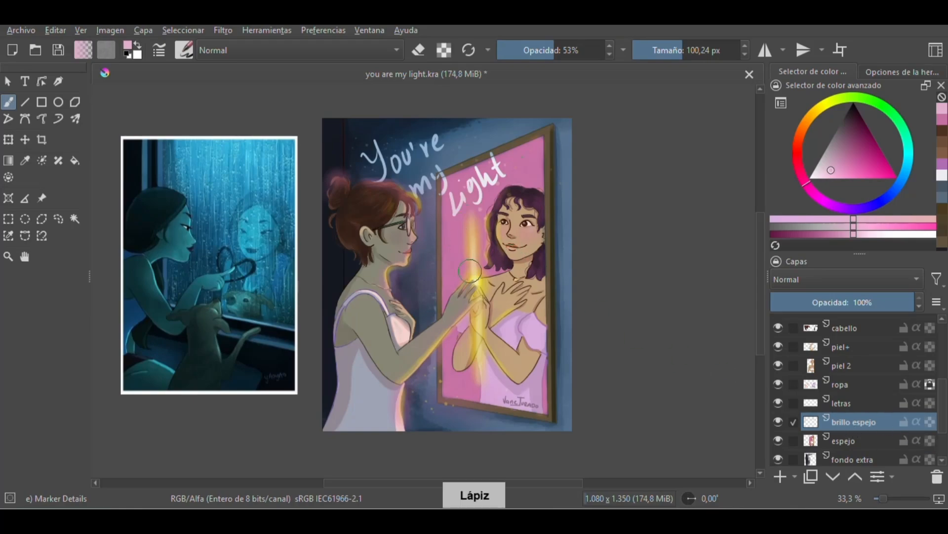
Step: Set the brush to 90% opacity with a paler pink, testing shine strokes beside the reflected woman and undoing them
left_click(593, 50)
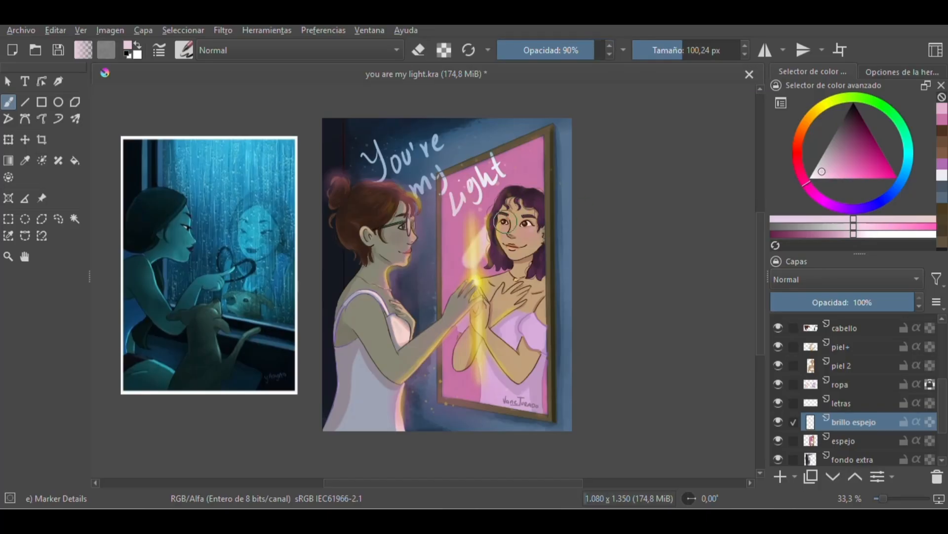
left_click_drag(484, 259, 473, 210)
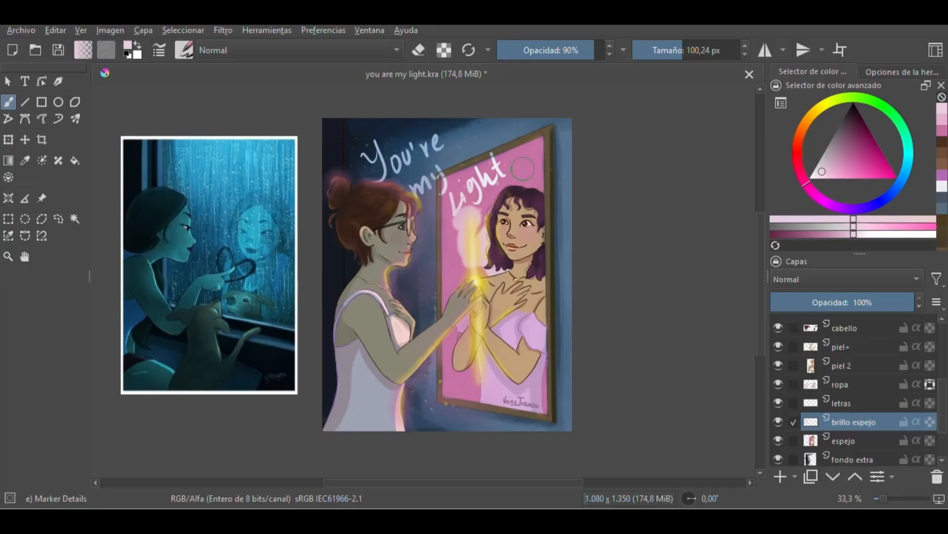
key("ctrl+z")
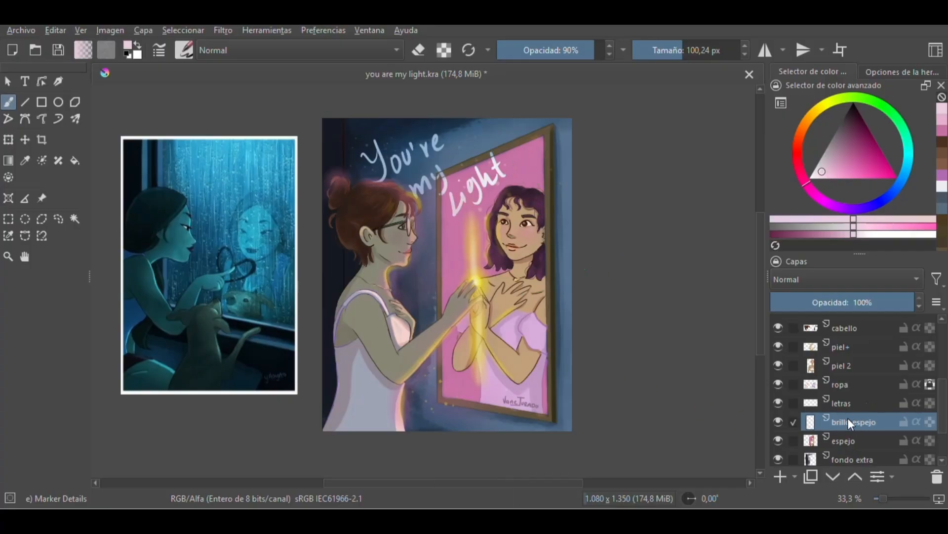
left_click_drag(457, 274, 487, 212)
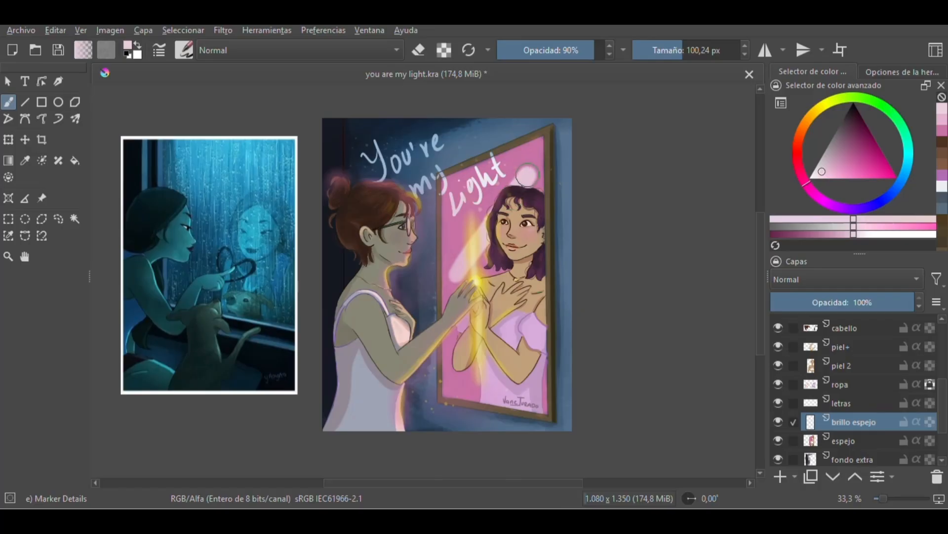
key("ctrl+z")
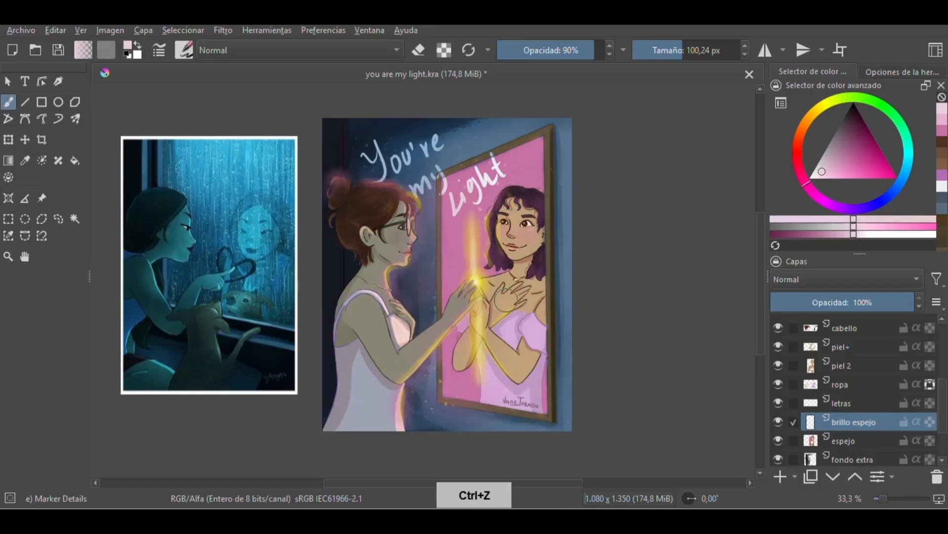
Step: Check the content of the piel 2, cabello and lineart layers by toggling their visibility
left_click(861, 363)
left_click(778, 366)
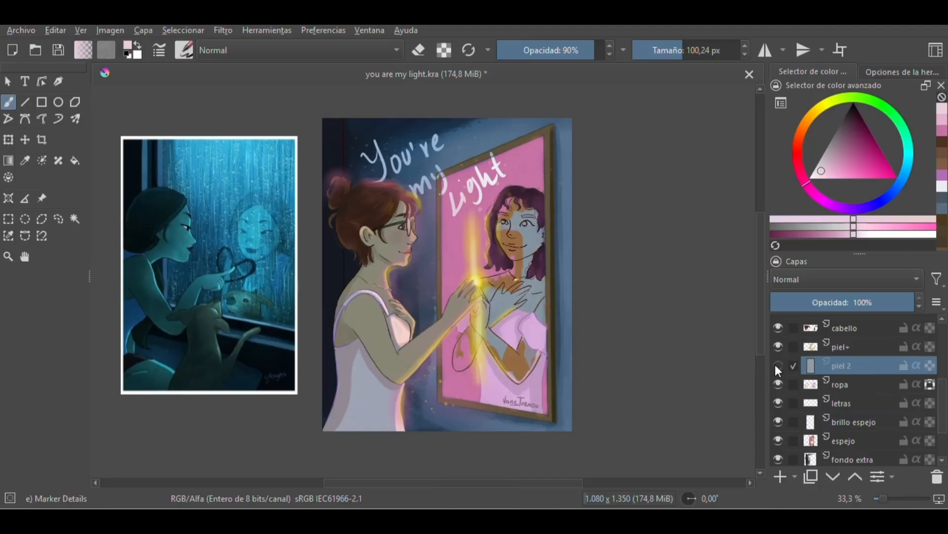
left_click(778, 365)
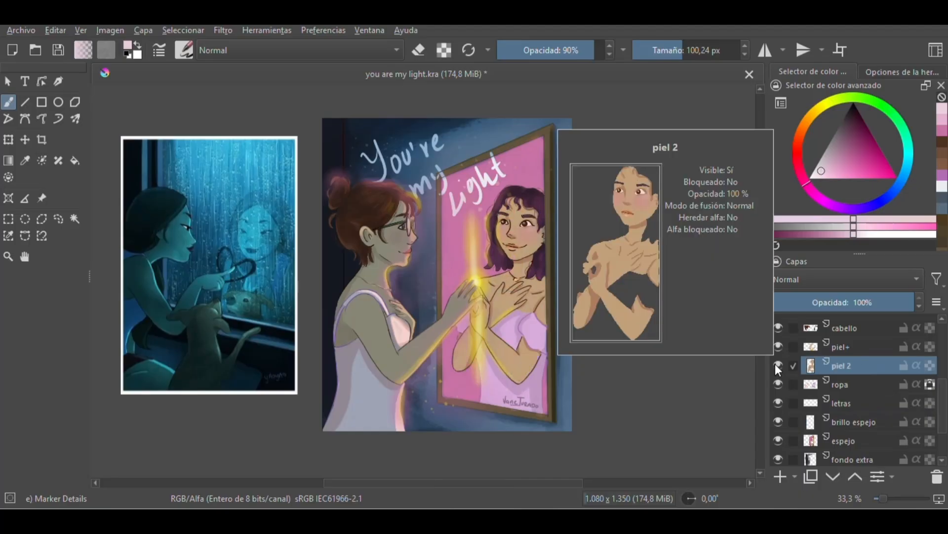
left_click(776, 328)
left_click(776, 328)
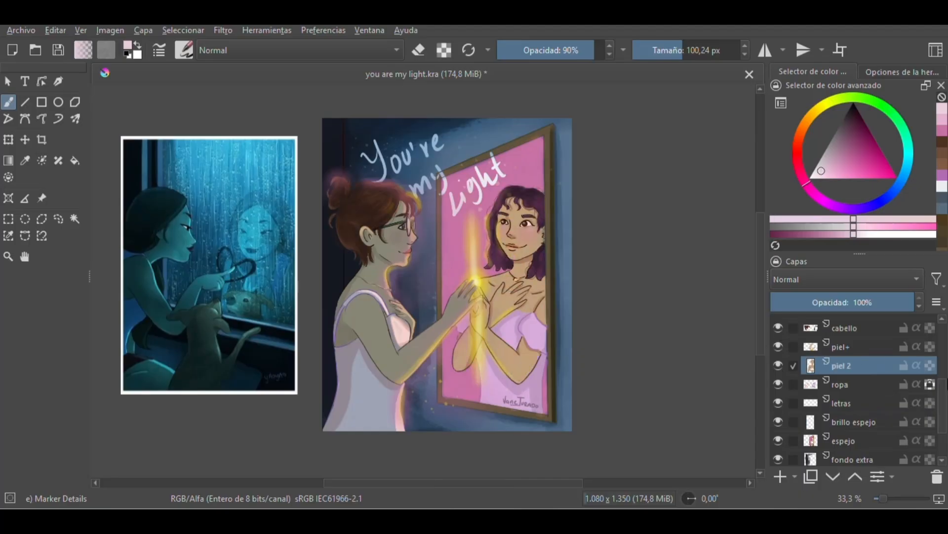
left_click_drag(943, 390, 941, 369)
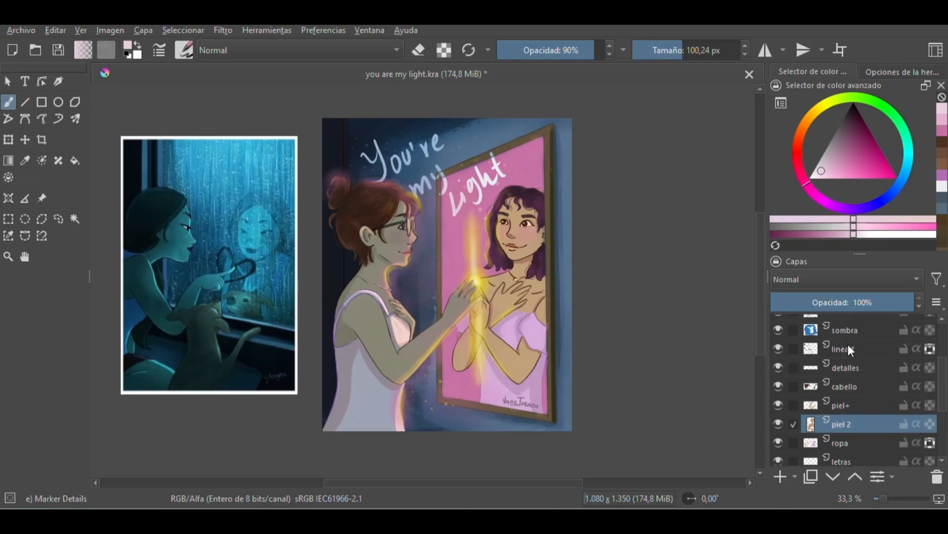
left_click(775, 348)
left_click(777, 348)
Step: Move the brillo espejo layer up the stack to sit directly above lineart and below sombra
scroll(920, 399, "down", 2)
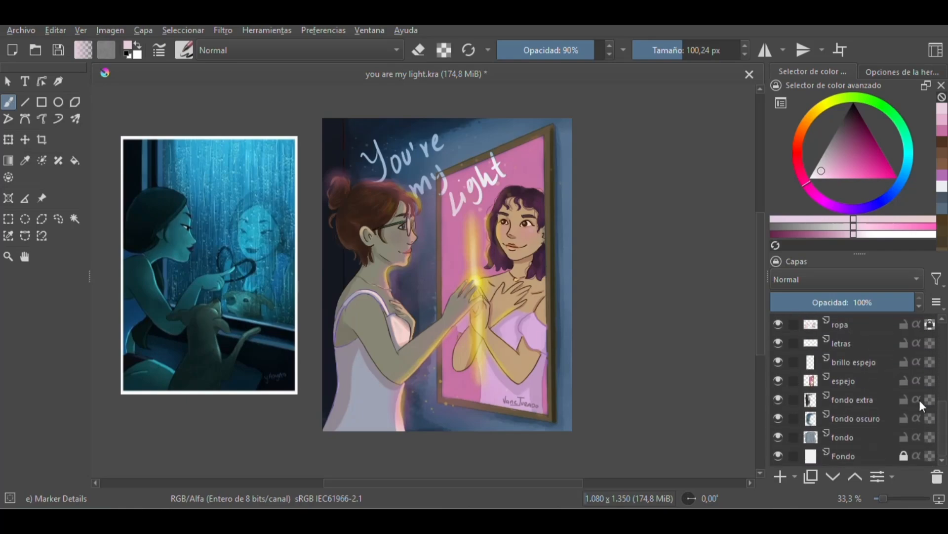
left_click_drag(865, 360, 860, 321)
scroll(944, 376, "up", 2)
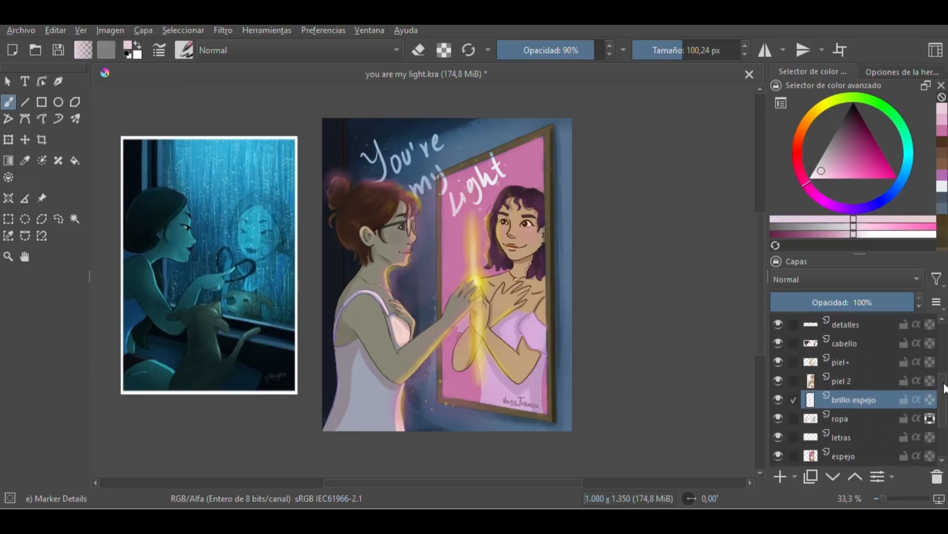
left_click_drag(872, 438, 876, 347)
left_click_drag(942, 395, 943, 354)
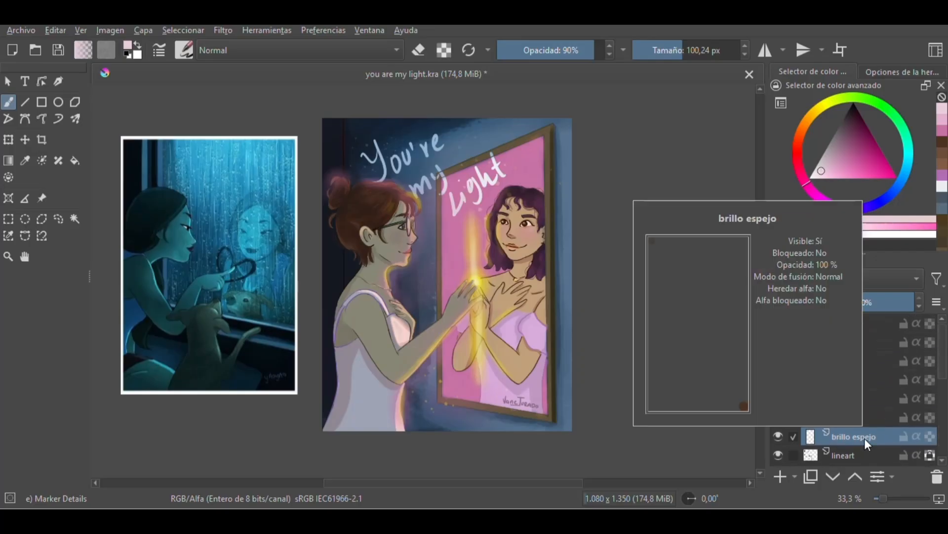
mouse_move(871, 434)
left_mouse_down()
mouse_move(879, 366)
mouse_move(869, 444)
left_mouse_up()
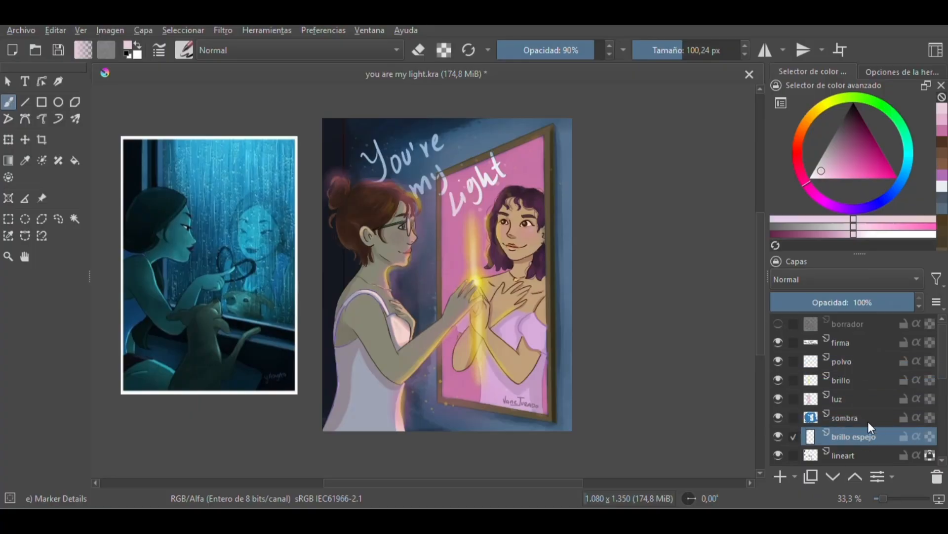
left_click_drag(941, 368, 939, 399)
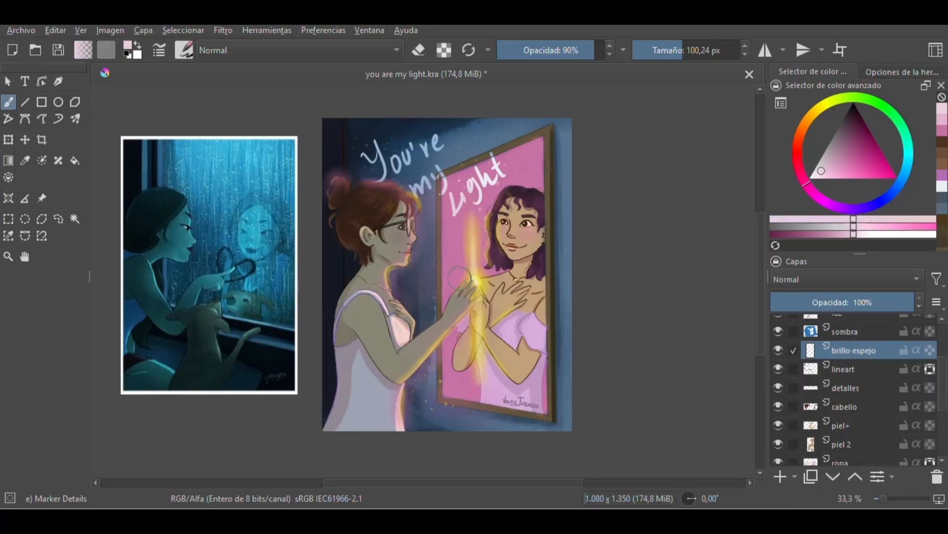
Step: Try two diagonal pale pink shine streaks across the mirror and the reflected woman at reduced layer opacity, and remove them
left_click_drag(462, 275, 494, 211)
left_click_drag(476, 348, 541, 212)
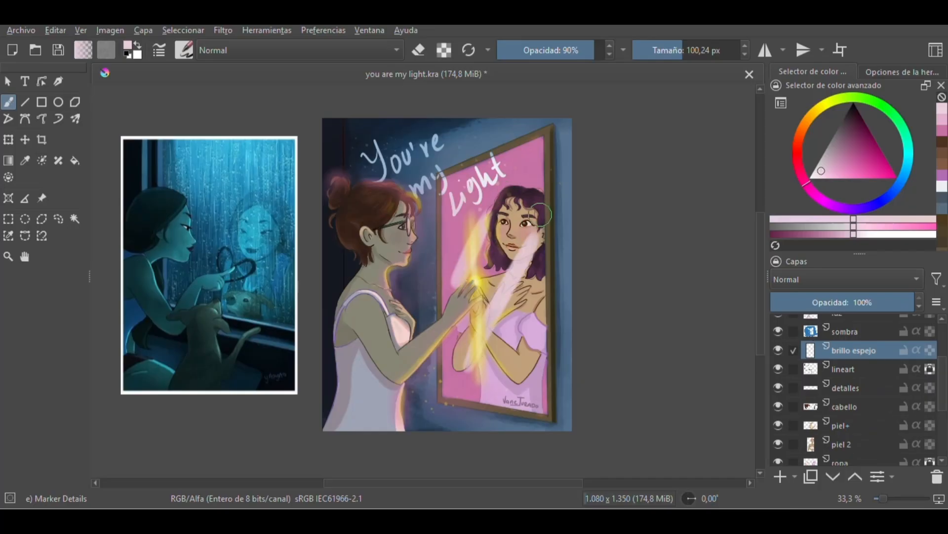
left_click(863, 306)
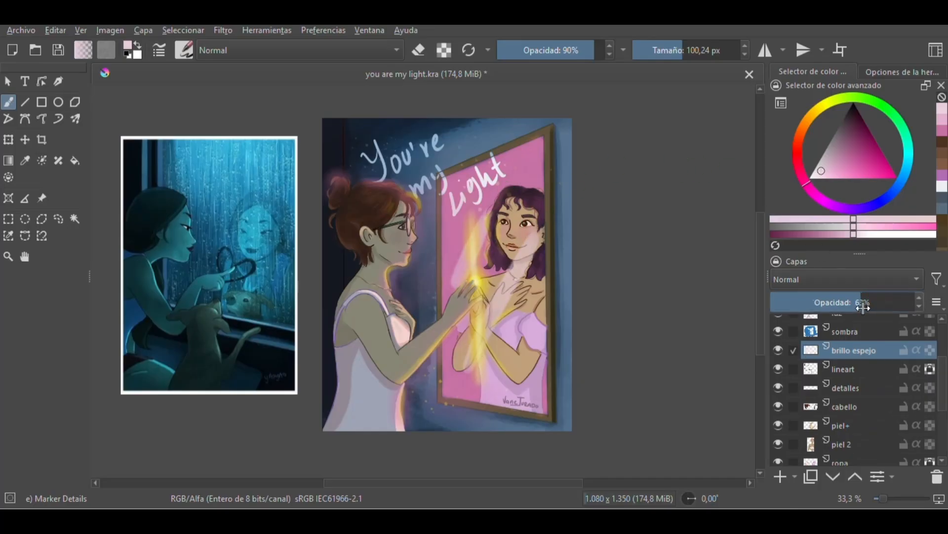
left_click_drag(864, 308, 914, 295)
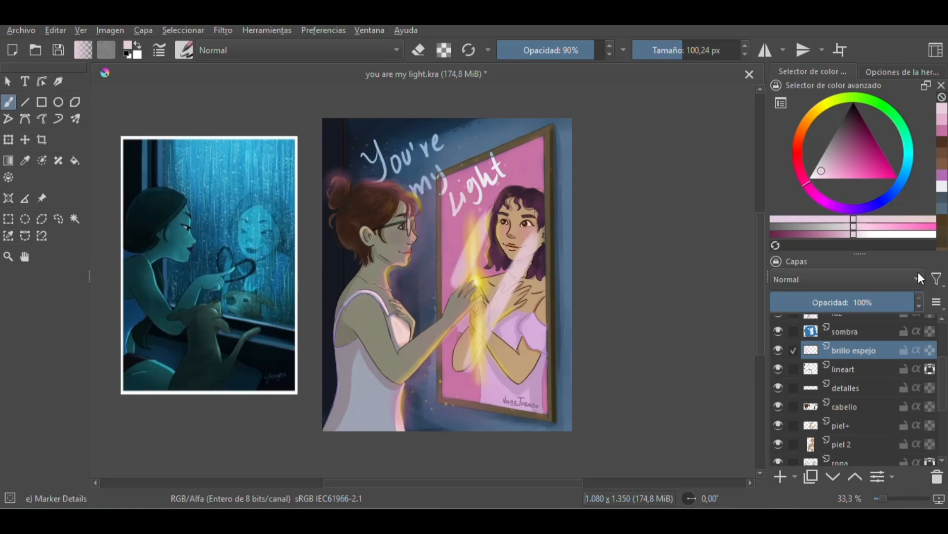
key("ctrl+z")
key("e")
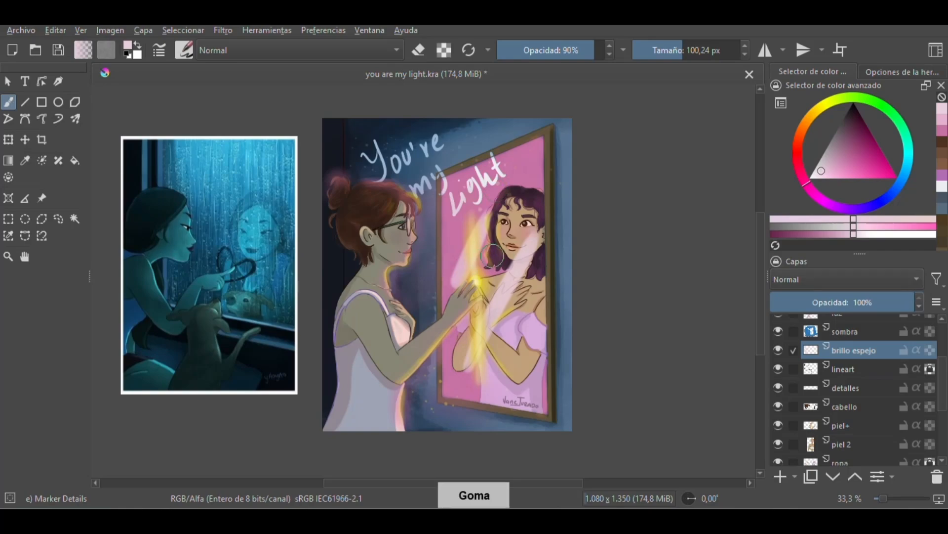
left_click_drag(484, 209, 459, 286)
left_click_drag(534, 242, 468, 366)
key("e")
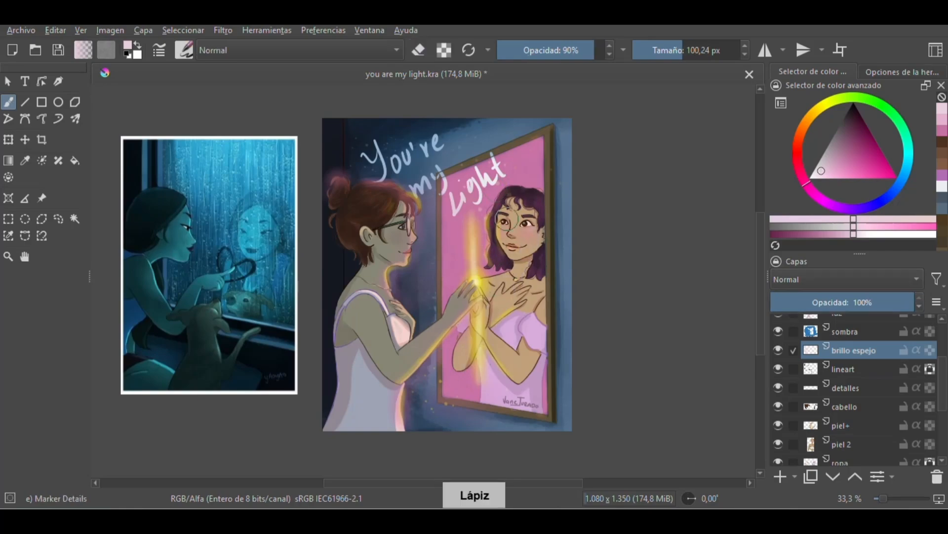
Step: Try three parallel diagonal shine streaks across the glass and the joined hands, and erase them
left_click_drag(486, 190, 452, 288)
left_click_drag(503, 218, 456, 321)
mouse_move(502, 258)
left_mouse_down()
mouse_move(486, 290)
mouse_move(475, 386)
left_mouse_up()
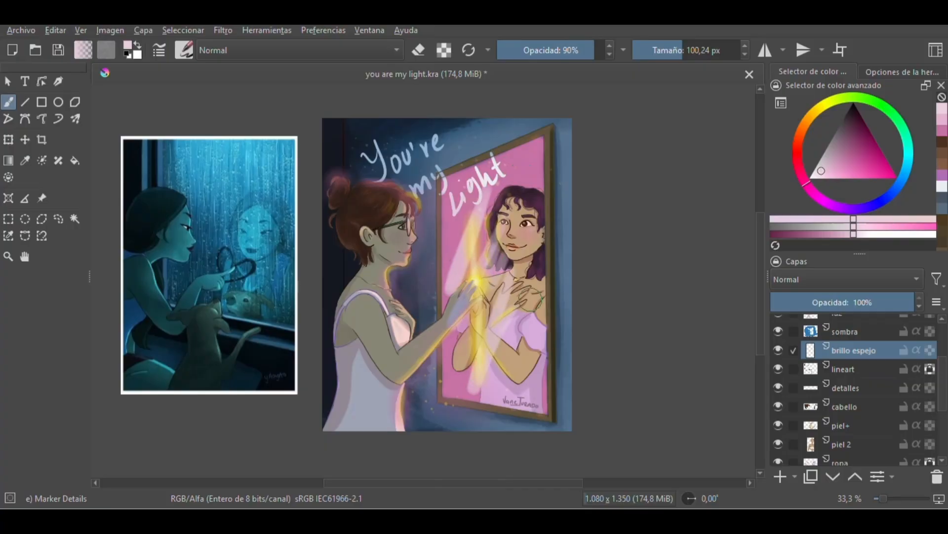
mouse_move(894, 306)
left_mouse_down()
mouse_move(834, 313)
mouse_move(912, 310)
left_mouse_up()
key("e")
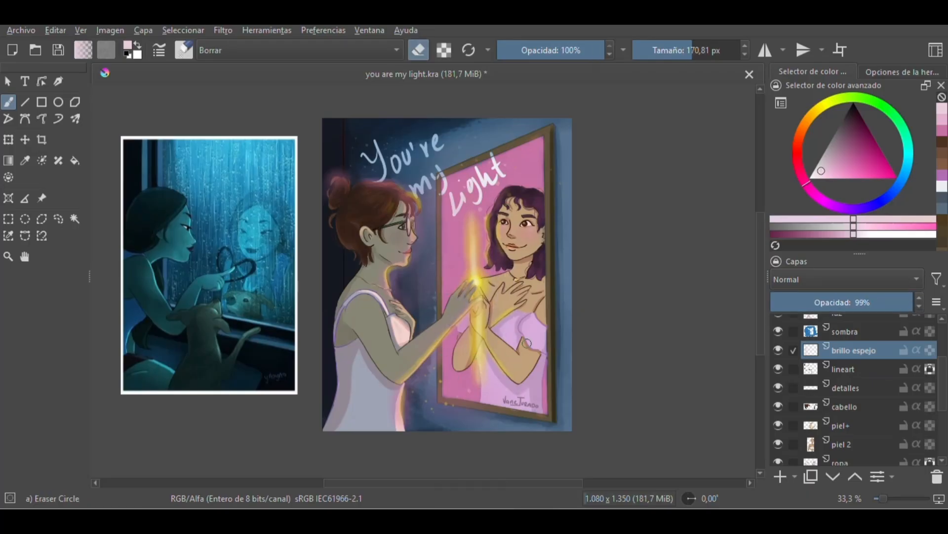
key("e")
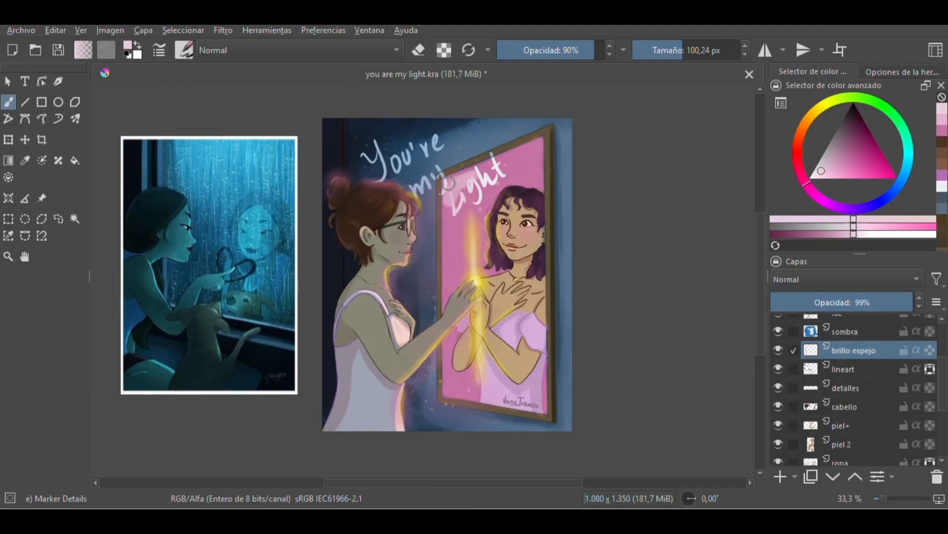
Step: Paint diagonal pale pink shine streaks across the mirror glass and reflected woman, and lower the brillo espejo layer's opacity to 44%
mouse_move(448, 222)
left_mouse_down()
mouse_move(495, 167)
mouse_move(444, 278)
mouse_move(493, 179)
left_mouse_up()
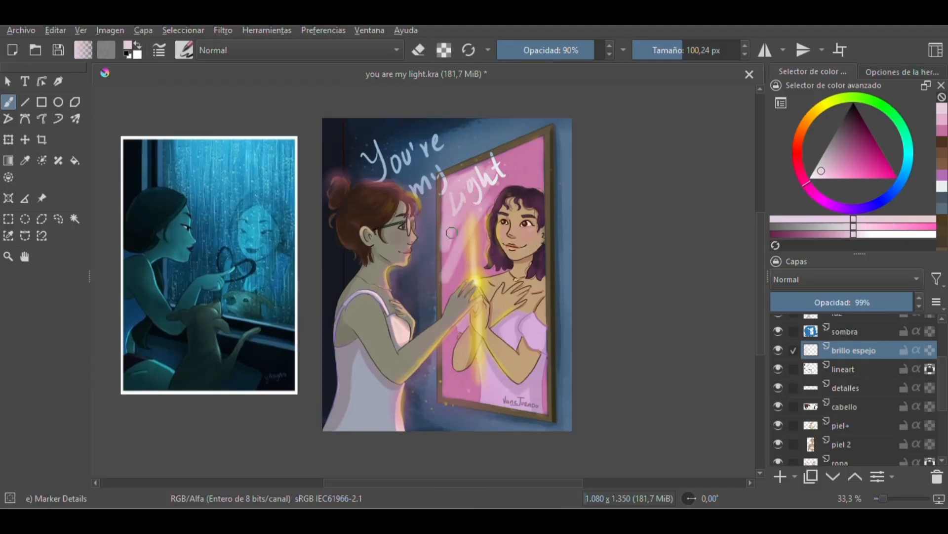
mouse_move(452, 232)
left_mouse_down()
mouse_move(497, 275)
mouse_move(454, 330)
mouse_move(520, 226)
mouse_move(480, 340)
mouse_move(516, 302)
left_mouse_up()
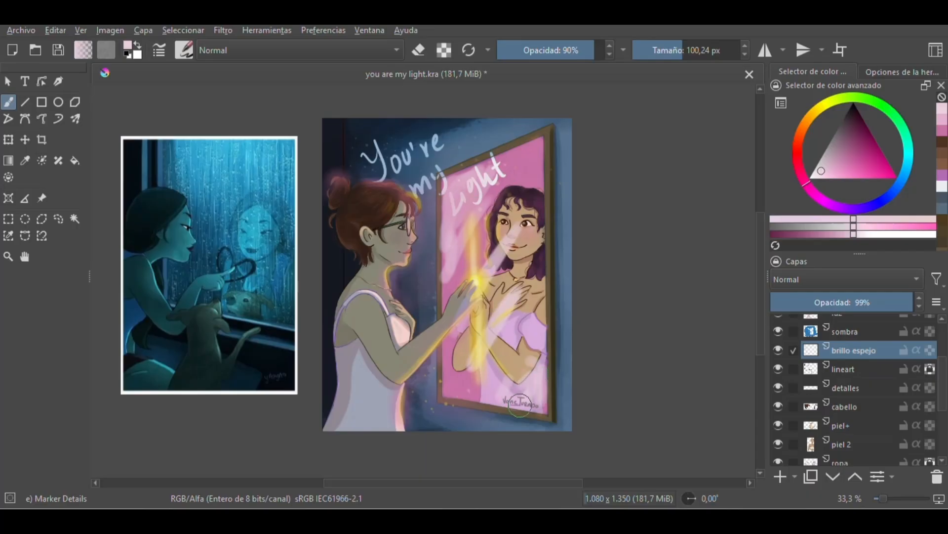
left_click_drag(916, 295, 850, 300)
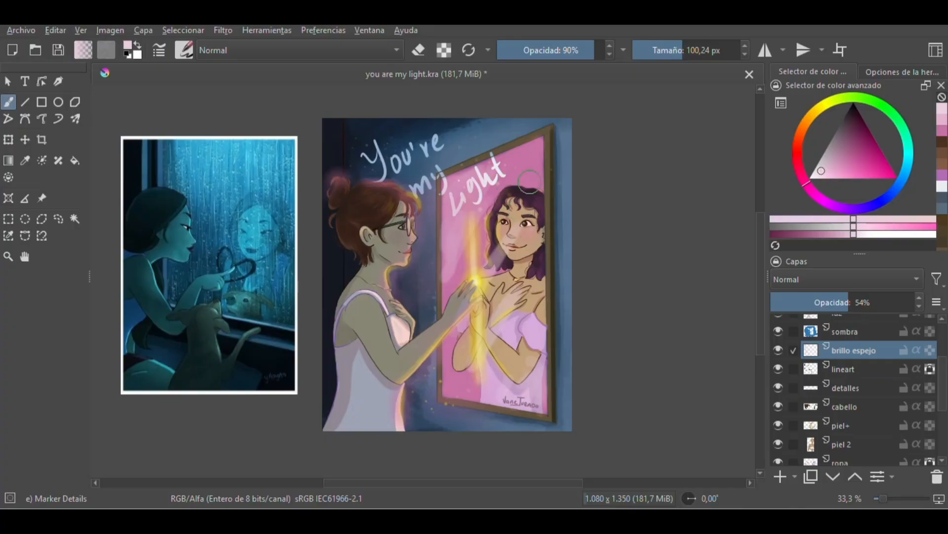
left_click_drag(851, 302, 835, 306)
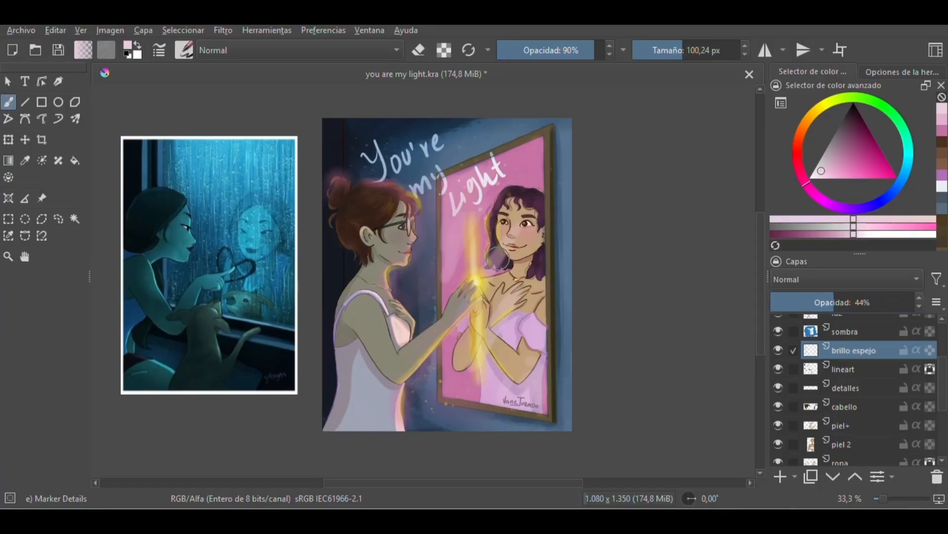
Step: Add pale pink grainy texture to the mirror glass on the brillo espejo layer with the Chalk Grainy brush at 127,44 px
left_click(185, 50)
left_click(202, 353)
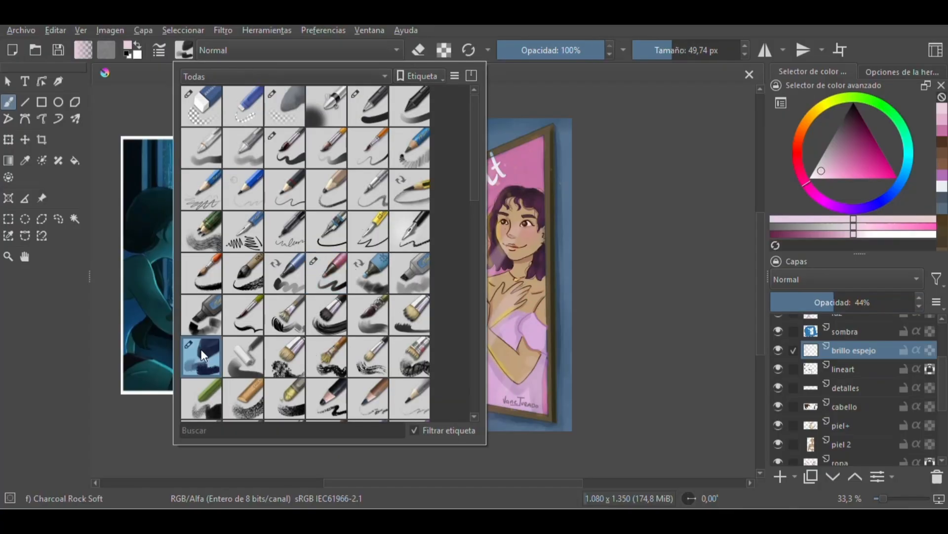
left_click(253, 399)
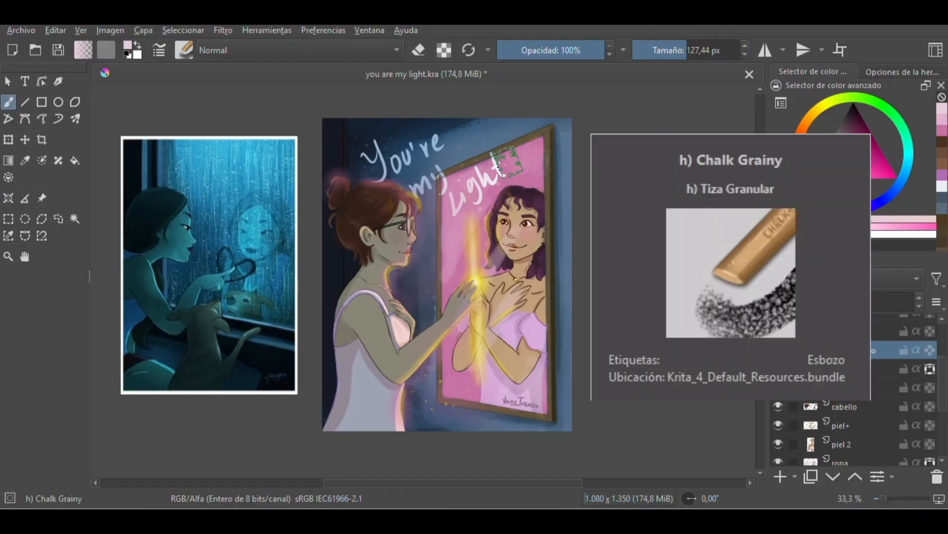
key("e")
key("e")
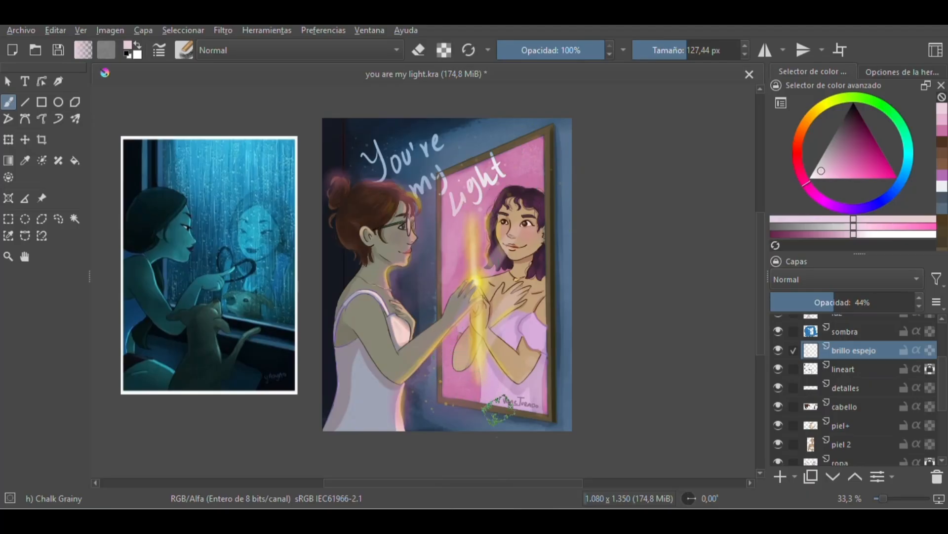
key("e")
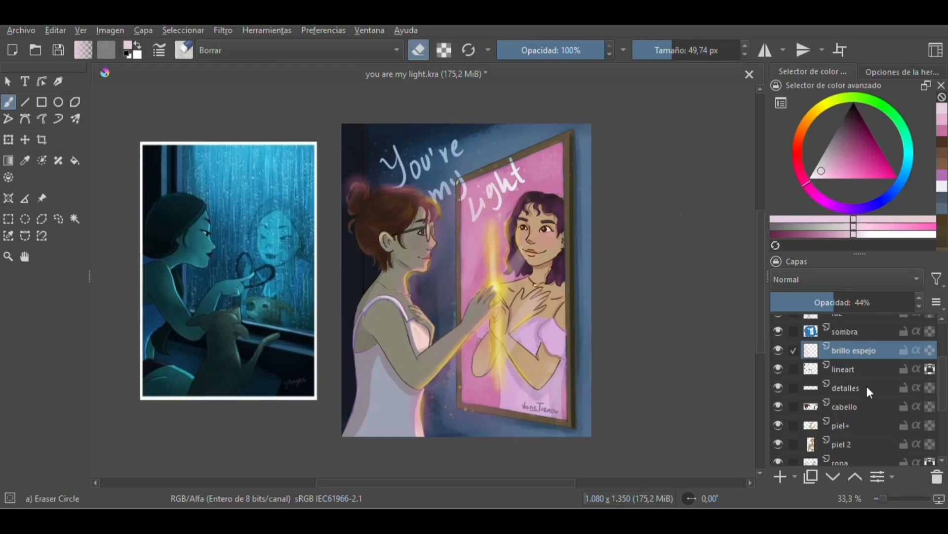
Step: Erase a small spot on the lineart layer where the top of the word Light meets the mirror frame, using an 8,01 px Eraser Circle
left_click(867, 369)
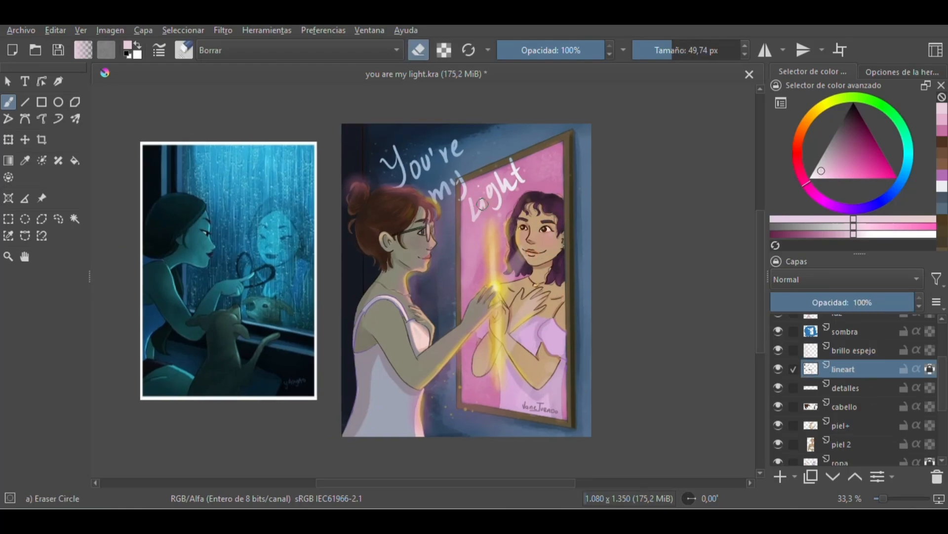
key("e")
key("e")
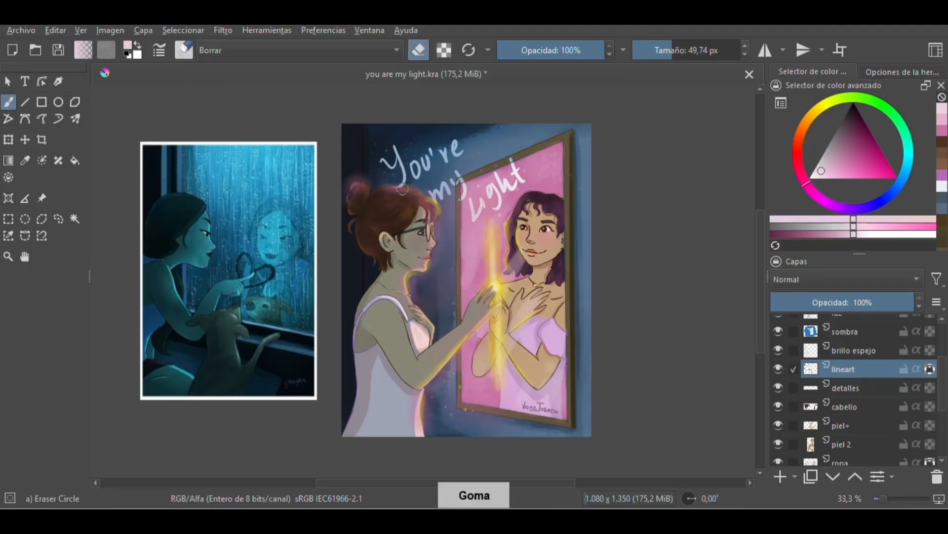
left_click(184, 48)
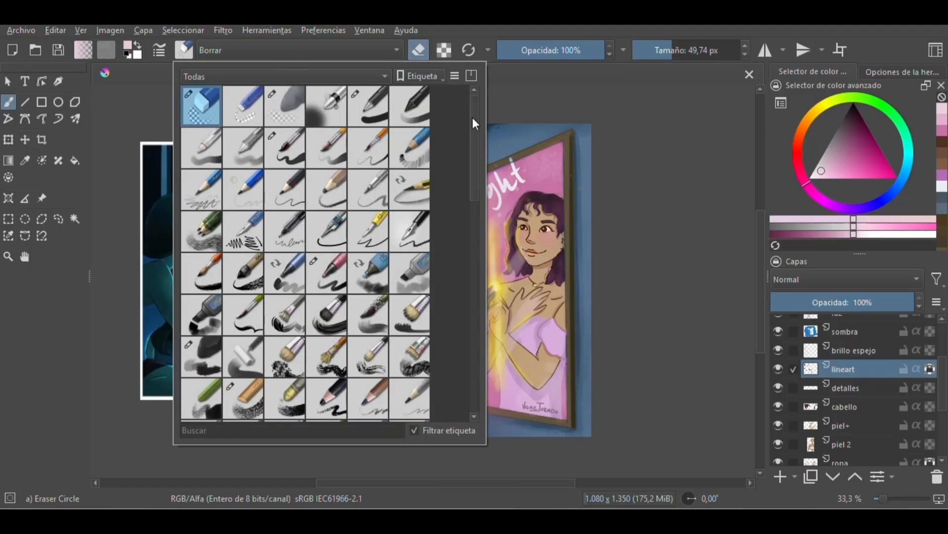
left_click(642, 138)
key("plus")
key("plus")
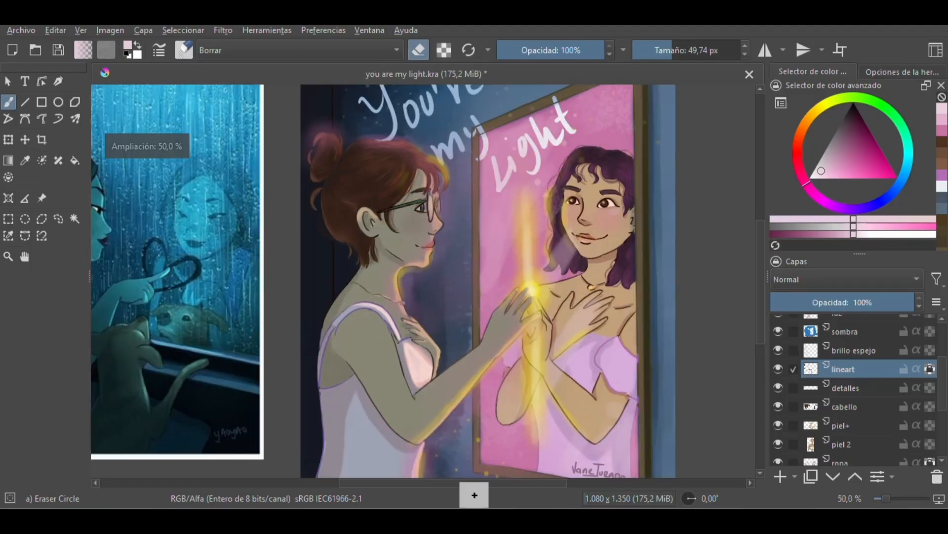
scroll(494, 277, "up", 5)
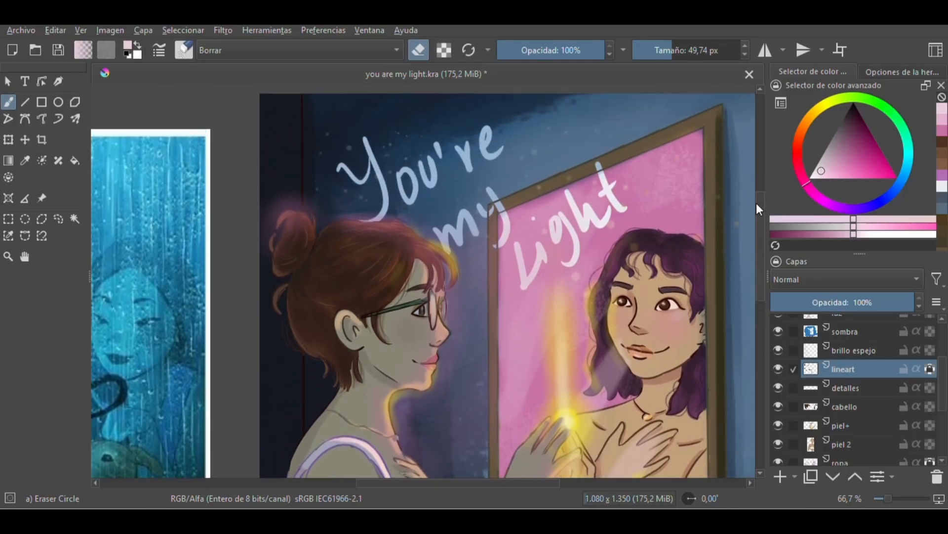
left_click(666, 50)
left_click_drag(666, 50, 651, 53)
left_click_drag(597, 165, 600, 167)
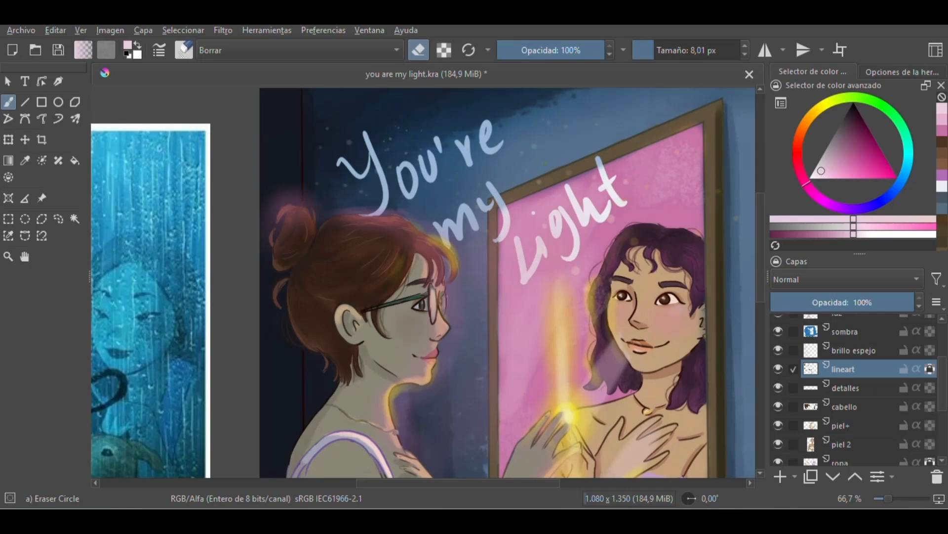
Step: Delete the teal reference image beside the canvas
key("minus")
key("minus")
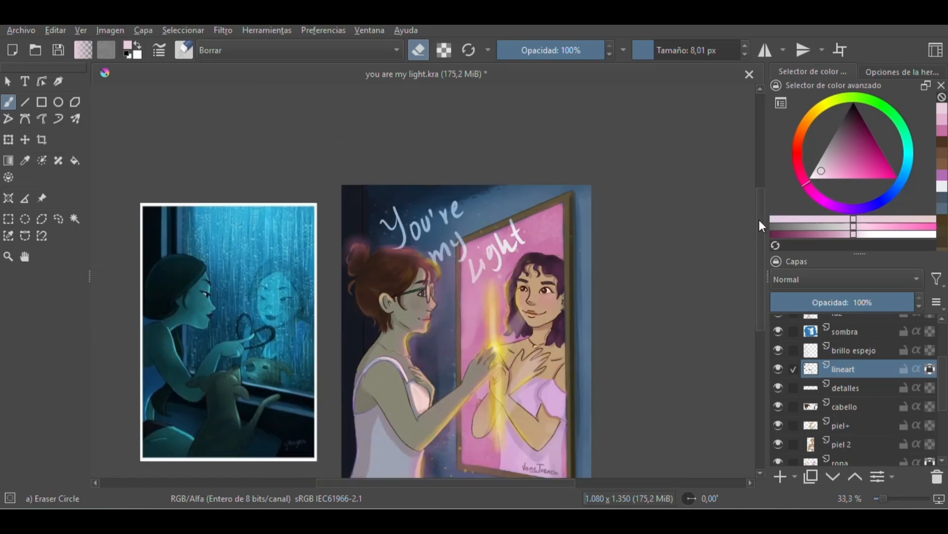
left_click_drag(760, 221, 765, 239)
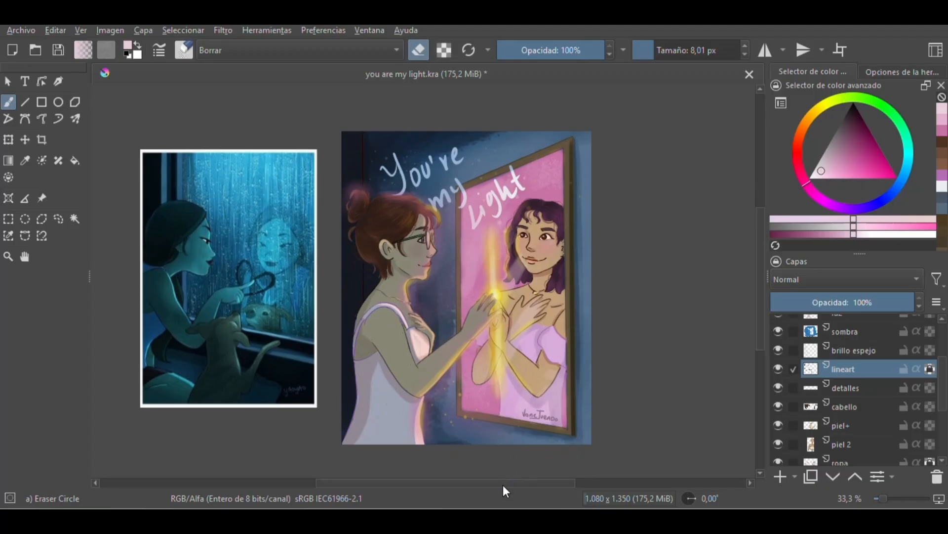
left_click_drag(502, 485, 493, 482)
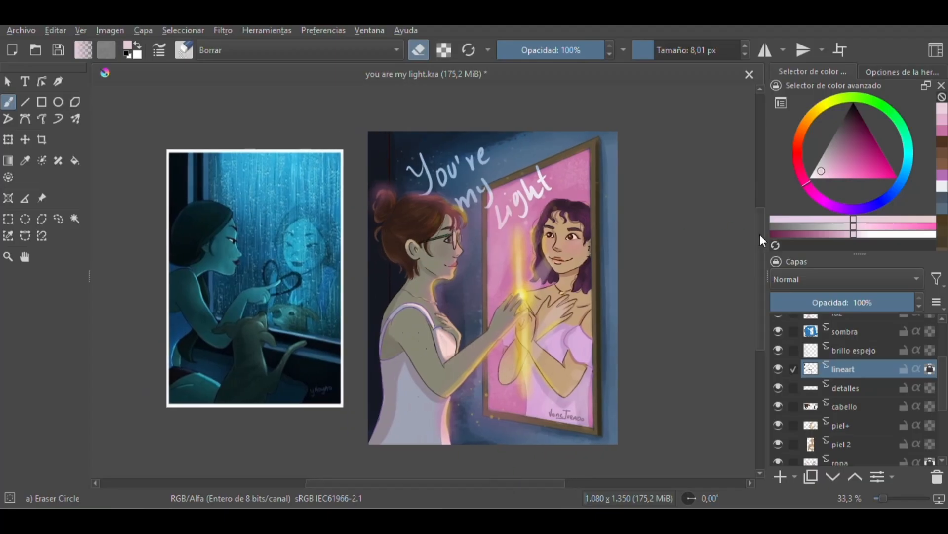
left_click_drag(759, 234, 757, 238)
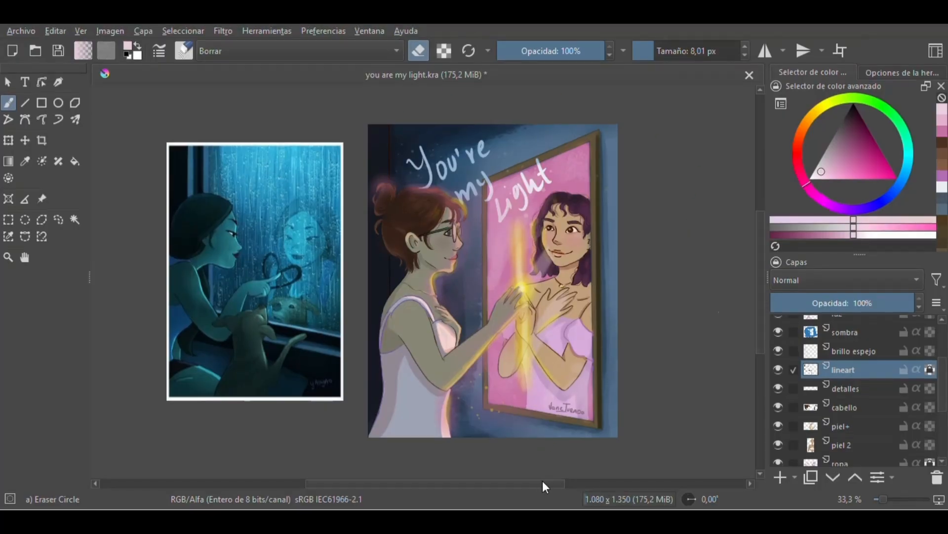
left_click_drag(542, 480, 486, 485)
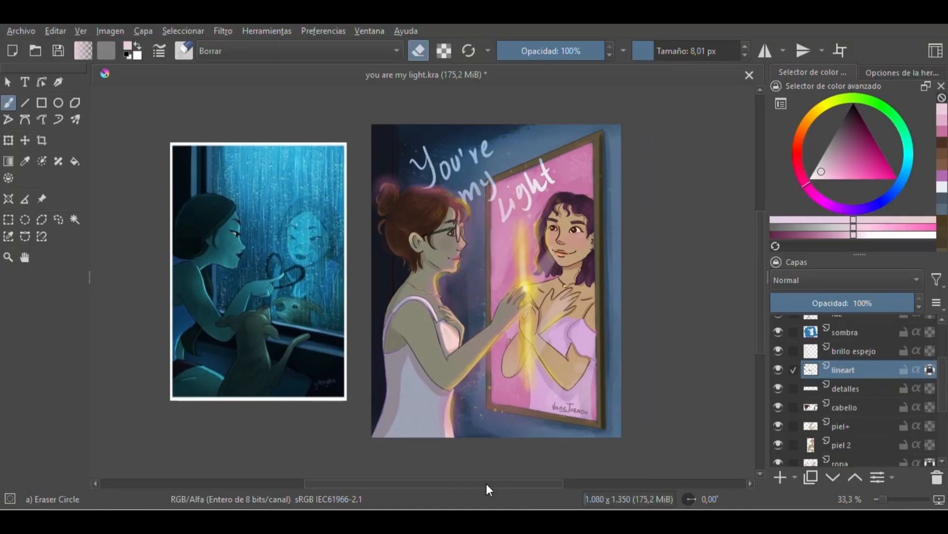
left_click(42, 198)
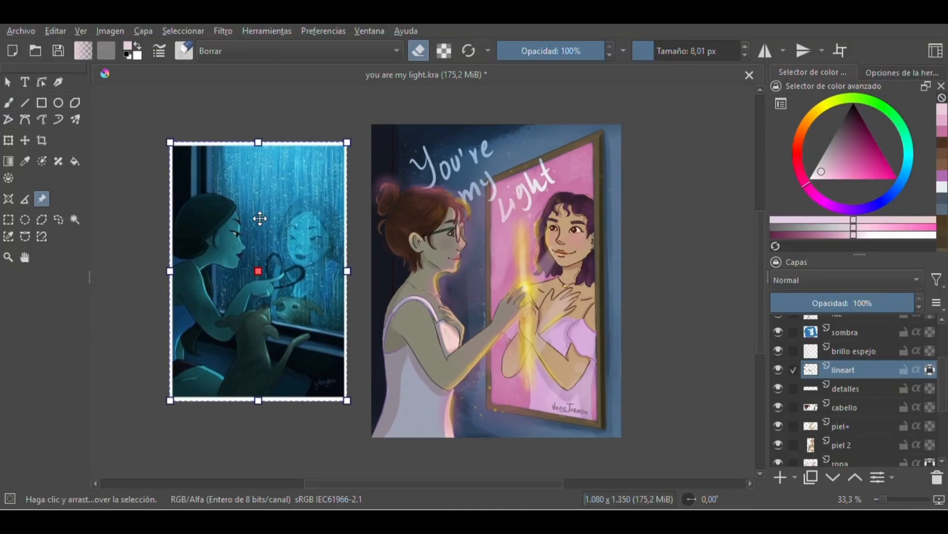
left_click_drag(259, 218, 275, 200)
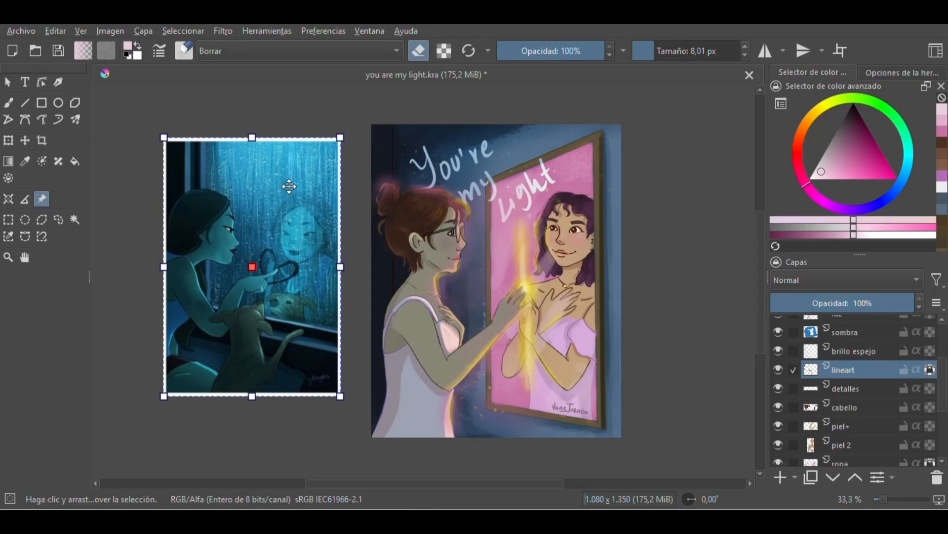
key("Delete")
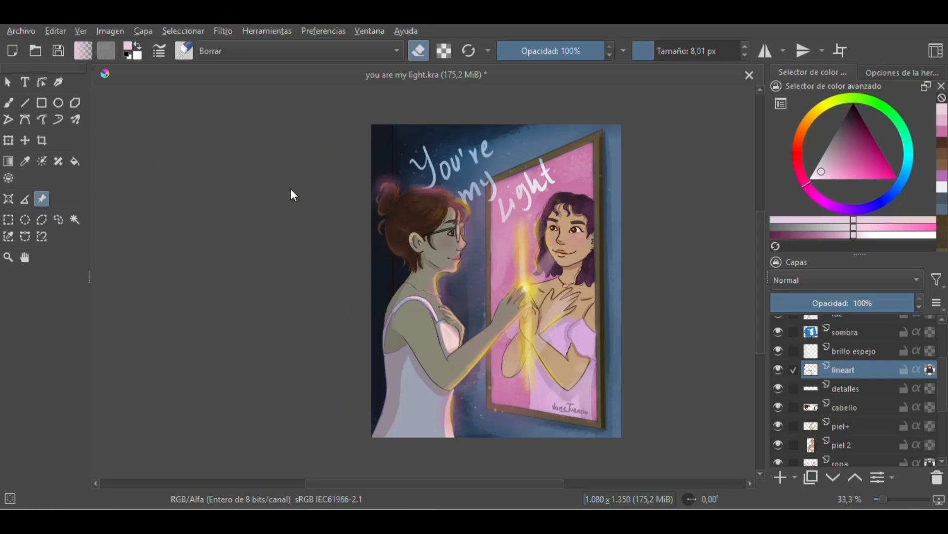
Step: Save the Krita document, and name a new copy "you are my light png" in the Imágenes folder
left_click_drag(384, 482, 407, 485)
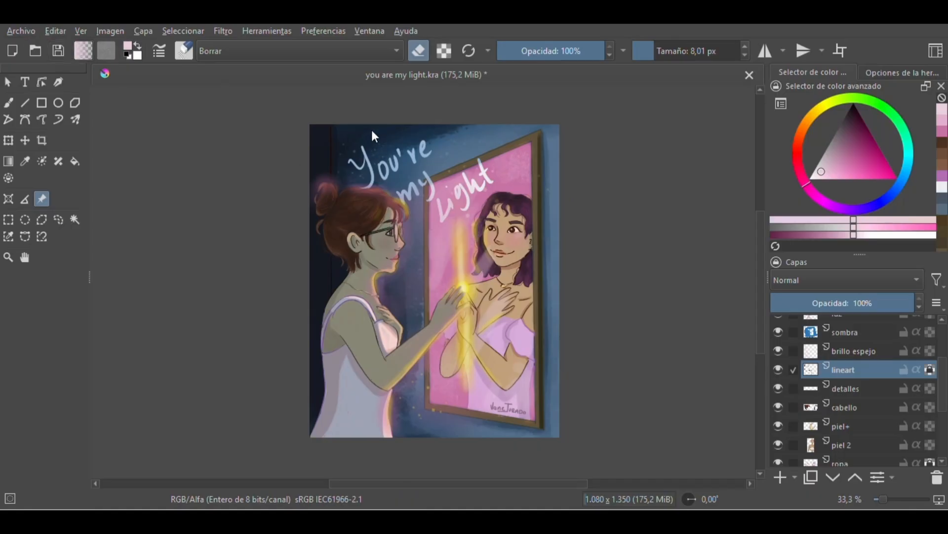
left_click(59, 51)
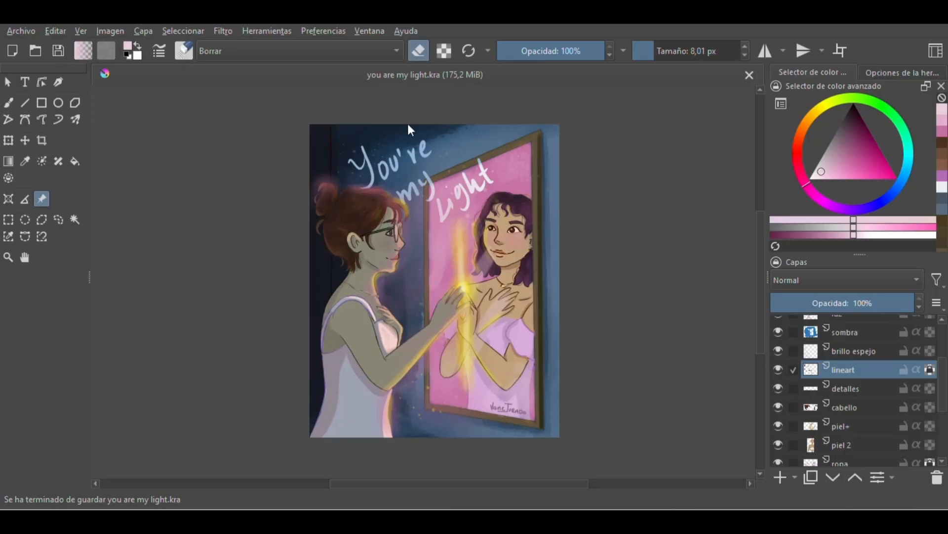
left_click(38, 28)
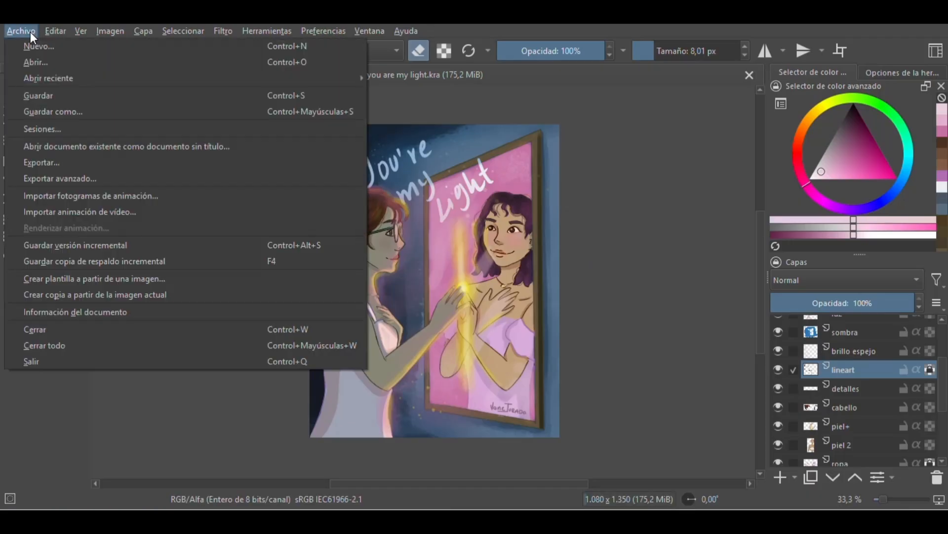
left_click(61, 109)
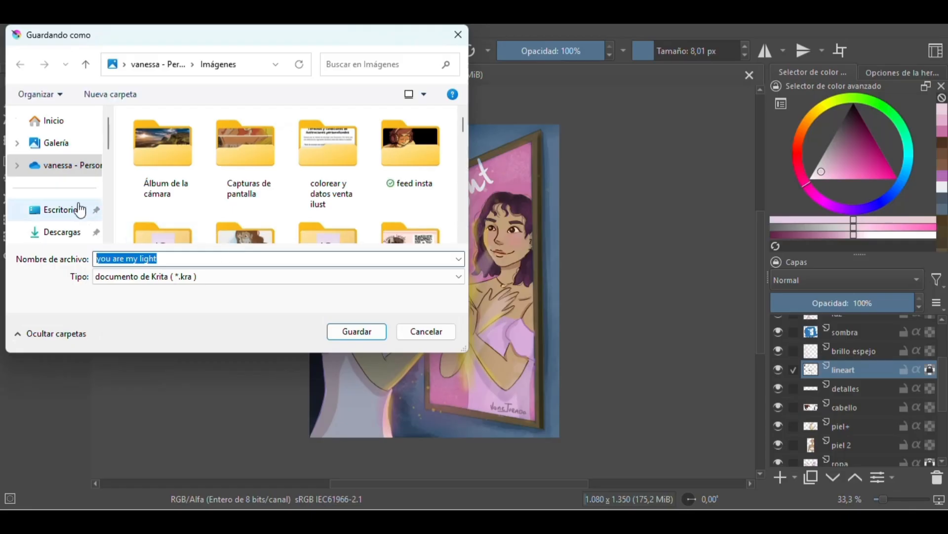
scroll(101, 178, "down", 3)
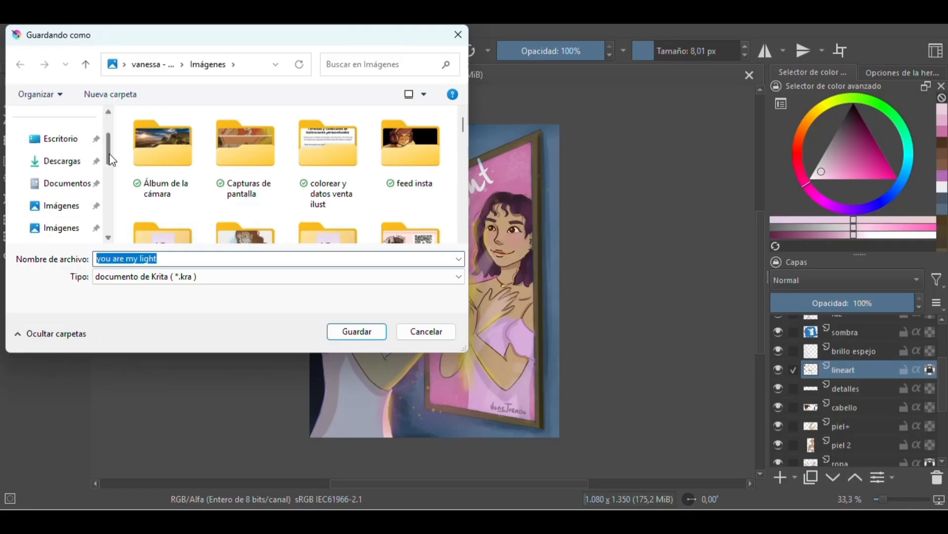
left_click(76, 207)
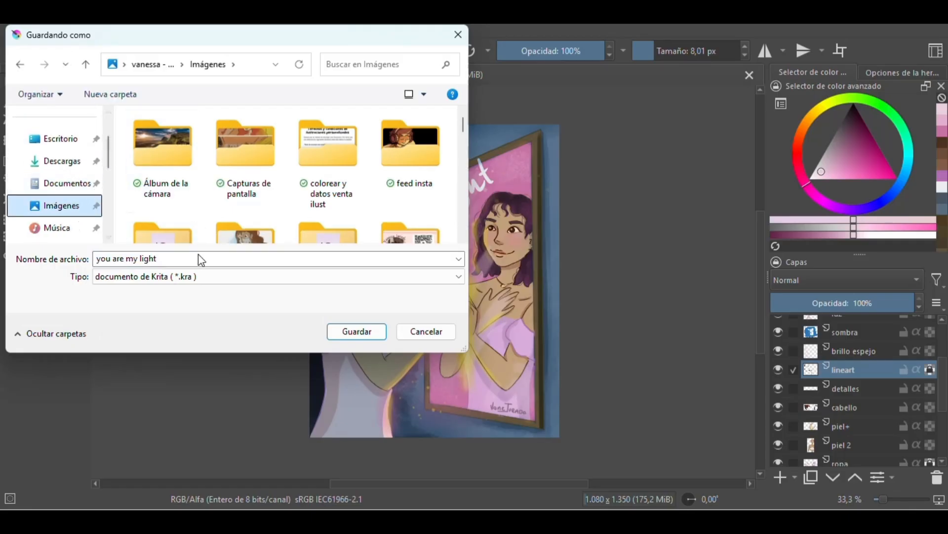
left_click(177, 259)
left_click(177, 258)
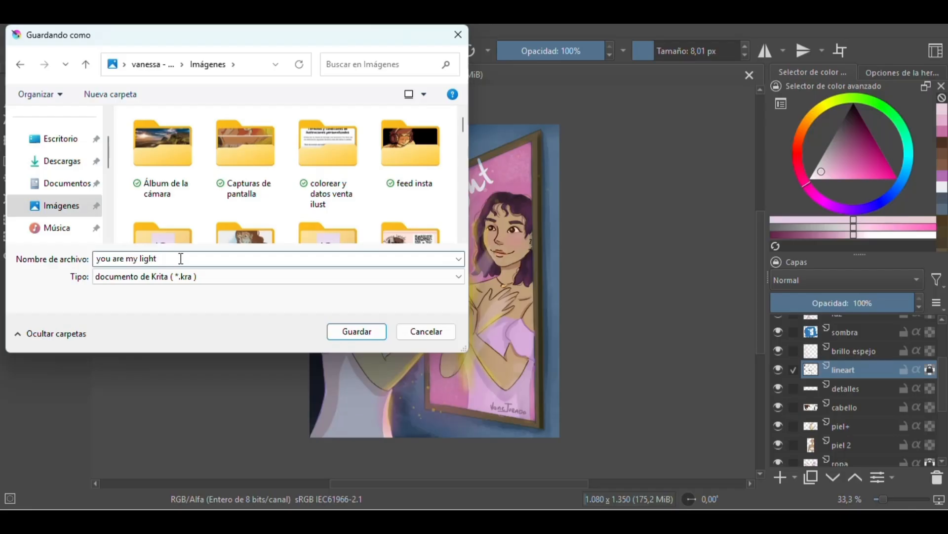
type("ng")
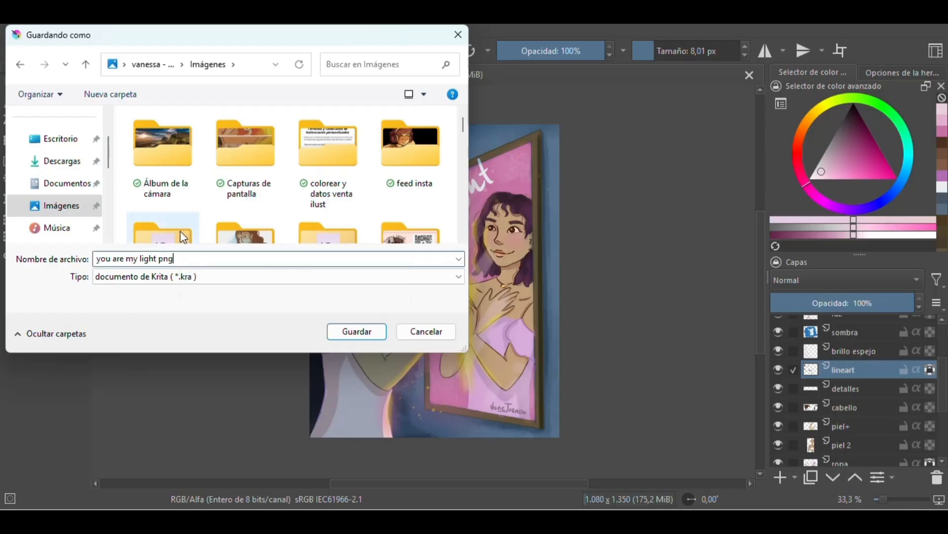
Step: Choose the PNG image format for the copy and save it with compression 3, also keeping a Krita file
left_click(302, 288)
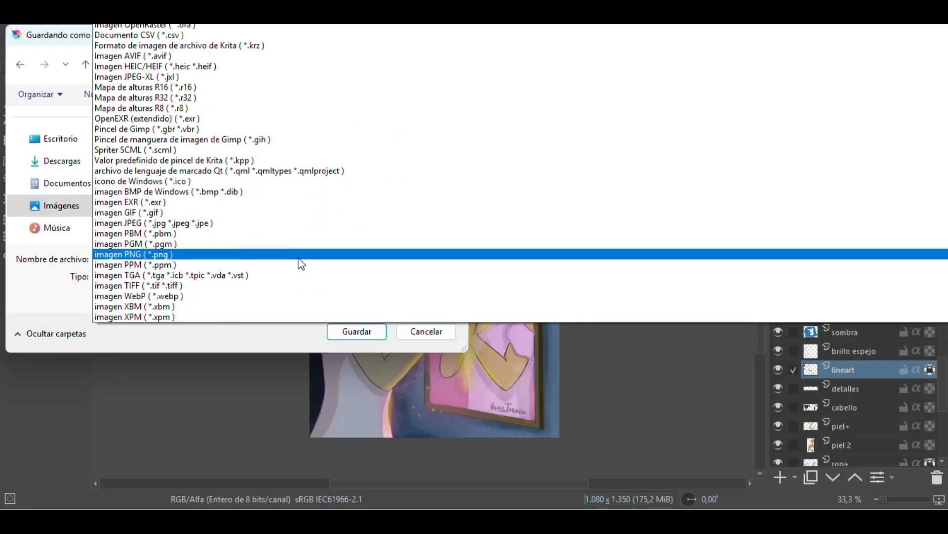
left_click(227, 259)
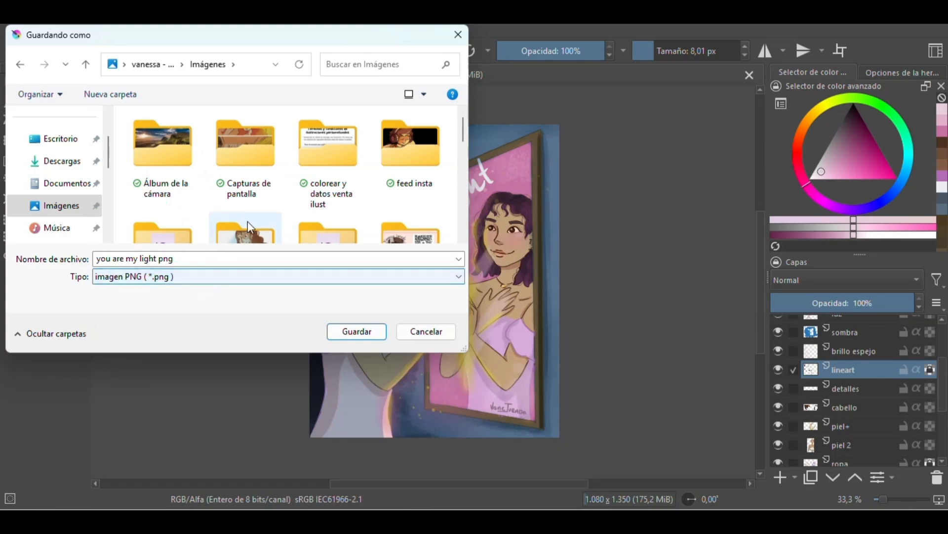
left_click(368, 333)
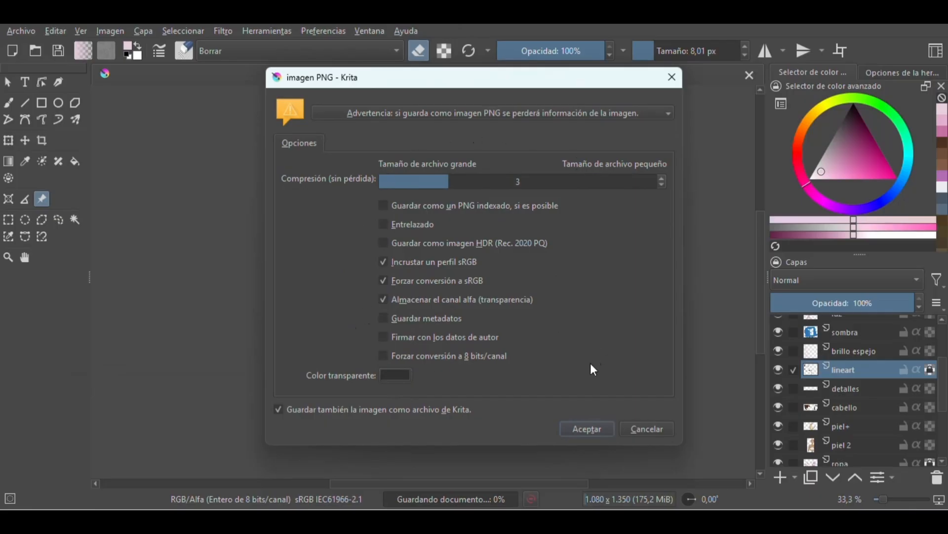
left_click(595, 428)
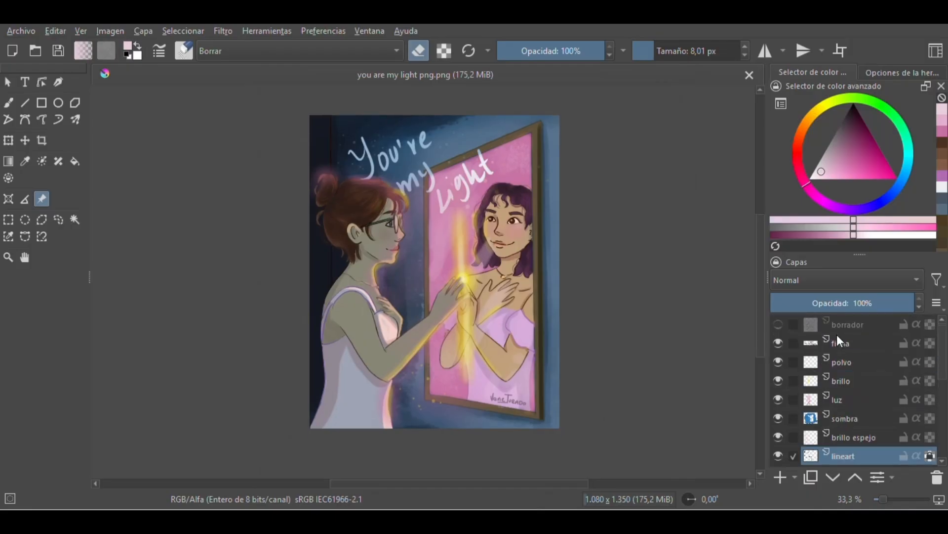
Step: Hide the firma, polvo, brillo, luz, sombra and brillo espejo layers one by one
left_click(778, 343)
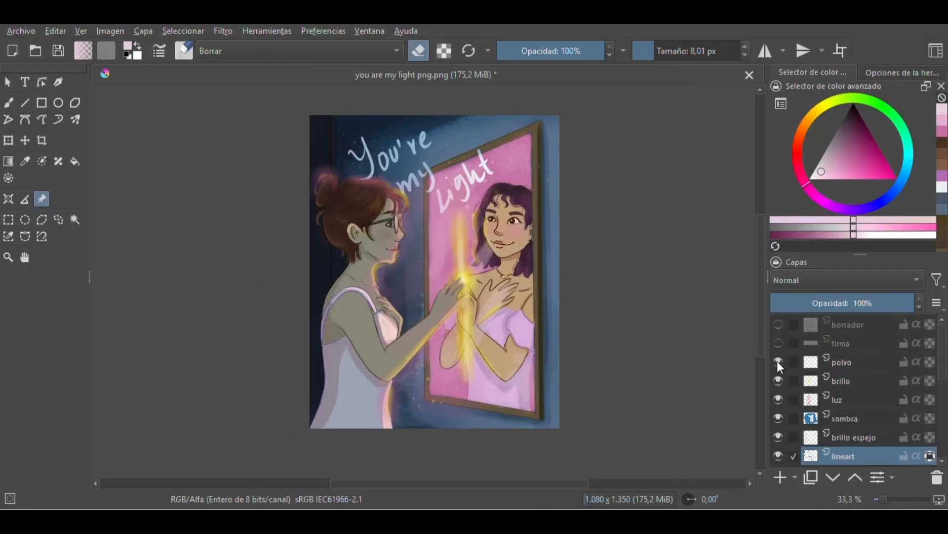
left_click(779, 361)
left_click(778, 380)
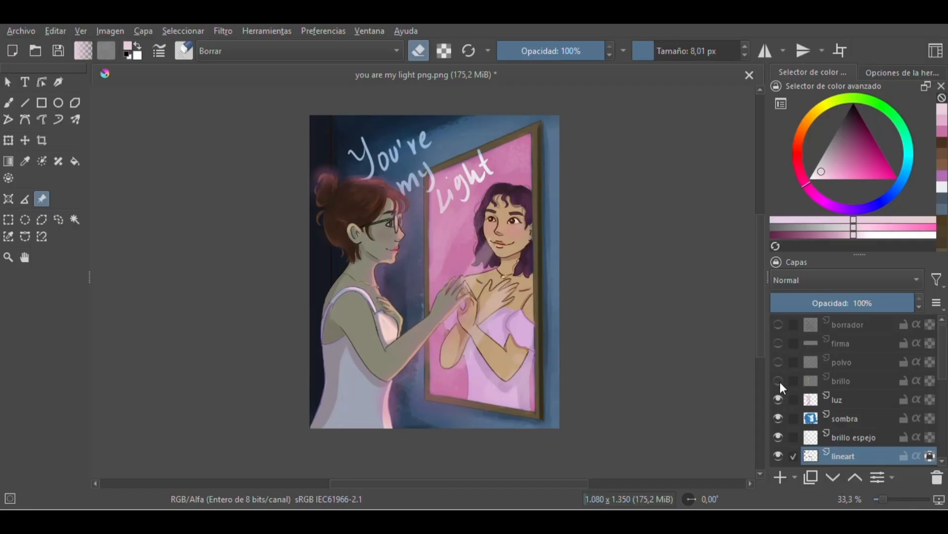
left_click(779, 399)
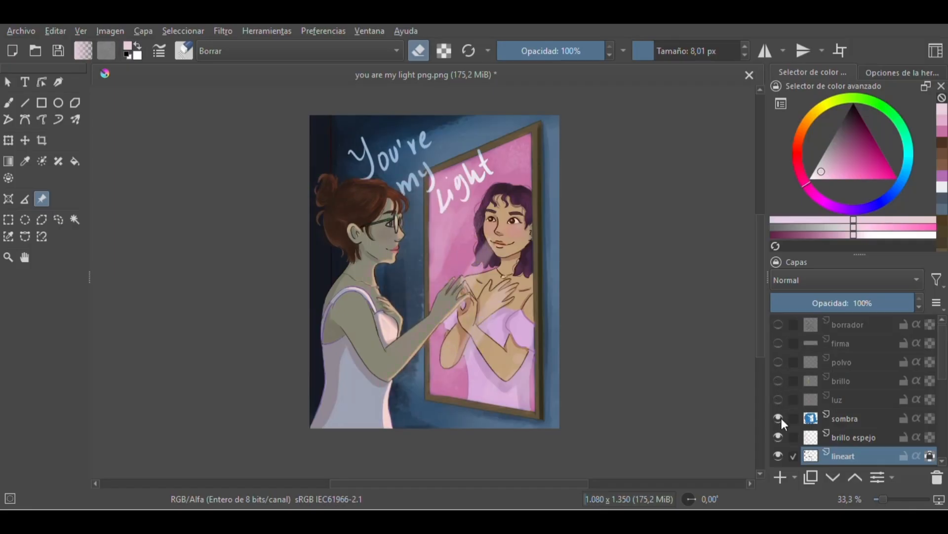
left_click(779, 418)
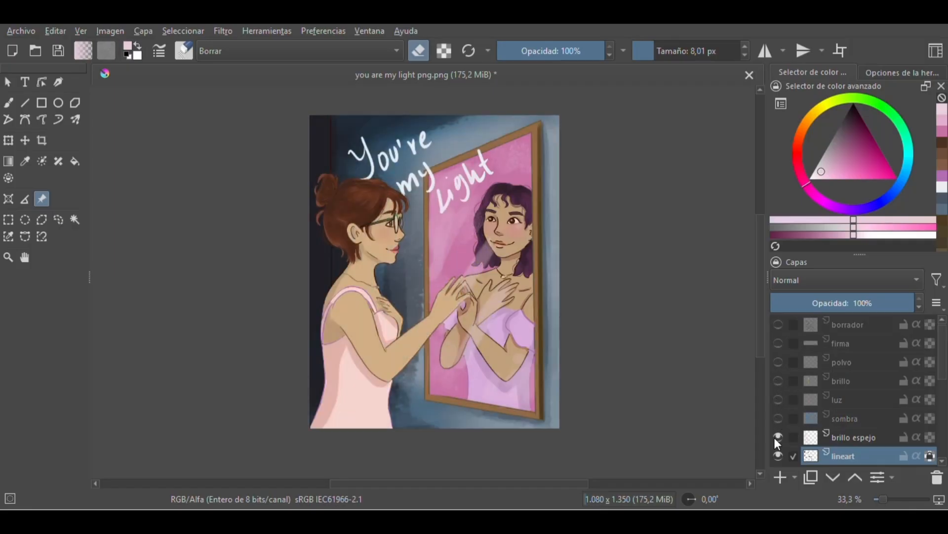
left_click(778, 437)
Step: Hide the detalles, cabello, piel+, piel 2 and ropa layers, keeping the lineart layer visible
left_click_drag(944, 352, 946, 389)
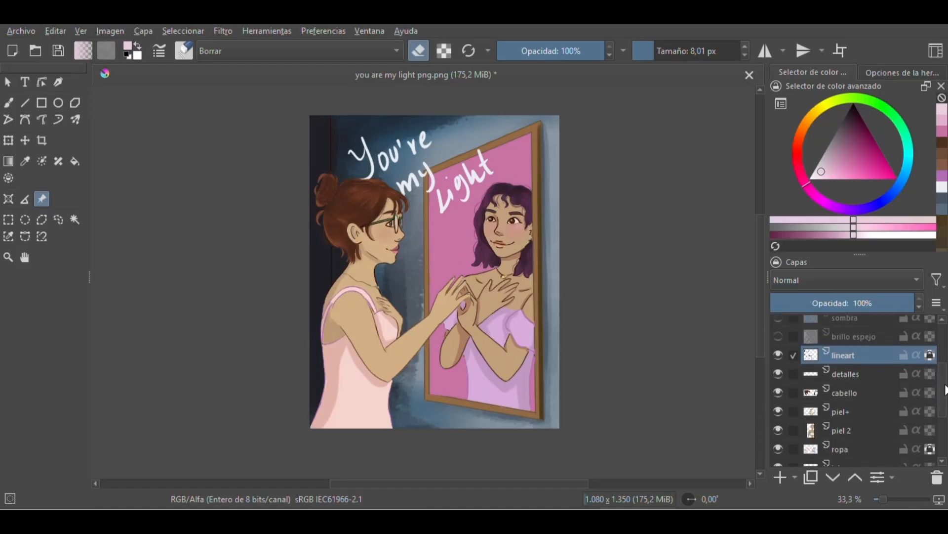
left_click(778, 374)
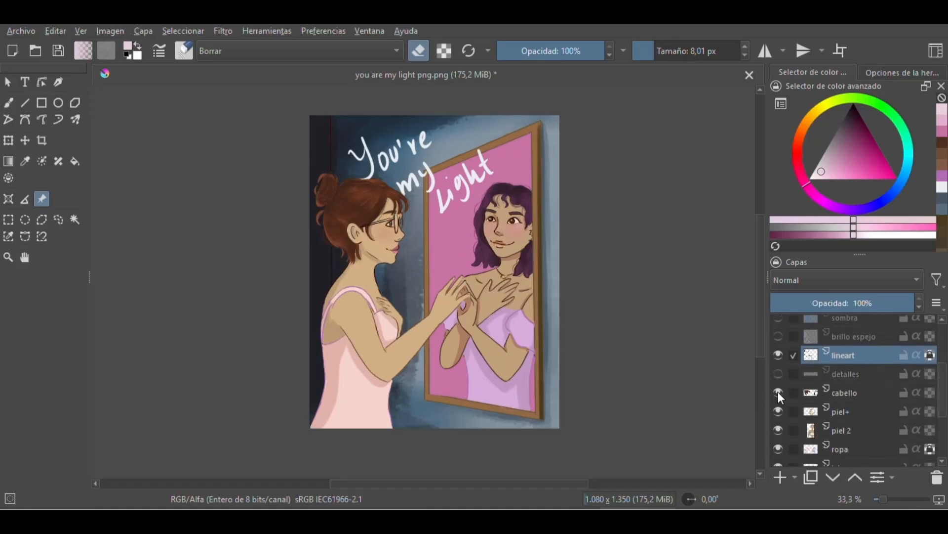
left_click(778, 392)
left_click(778, 411)
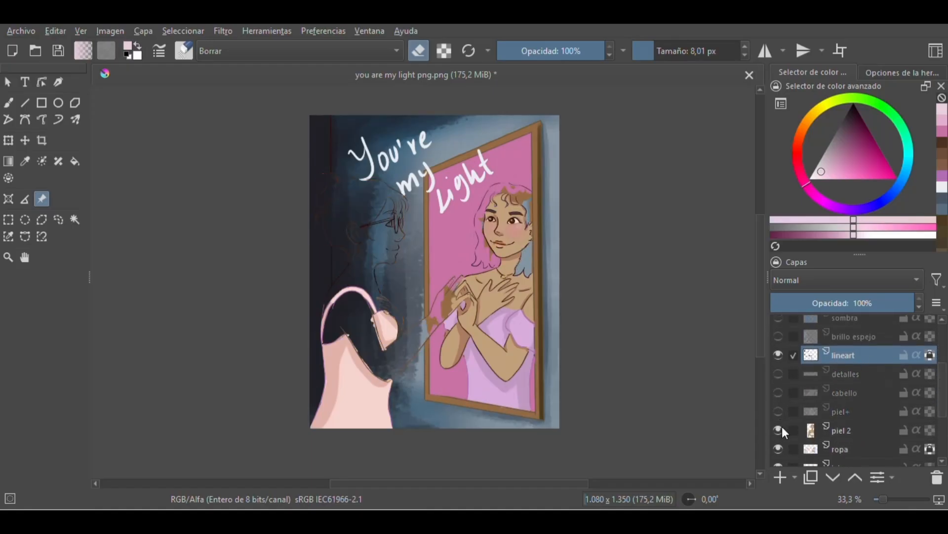
left_click(778, 430)
left_click(778, 449)
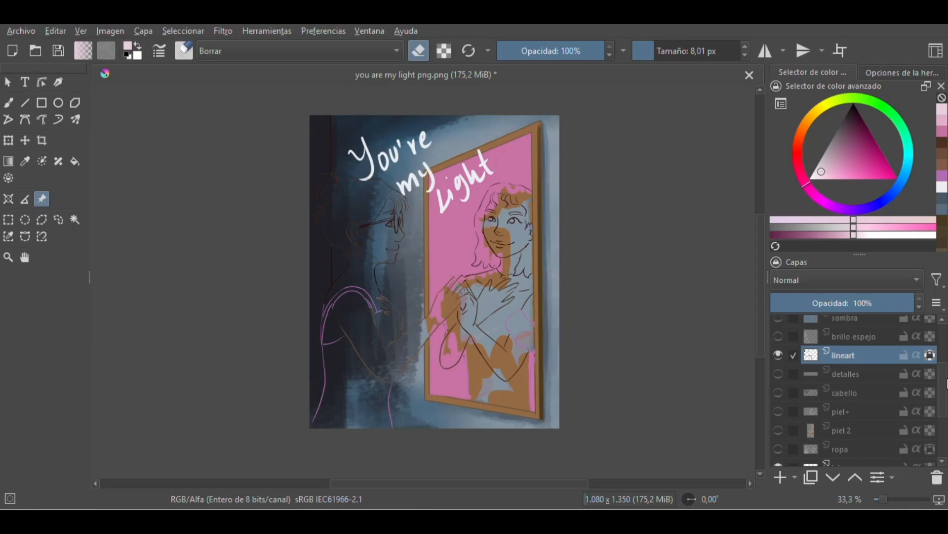
Step: Hide the letras, espejo, fondo extra, fondo oscuro and fondo layers, leaving the lineart on the white Fondo layer
scroll(943, 385, "down", 2)
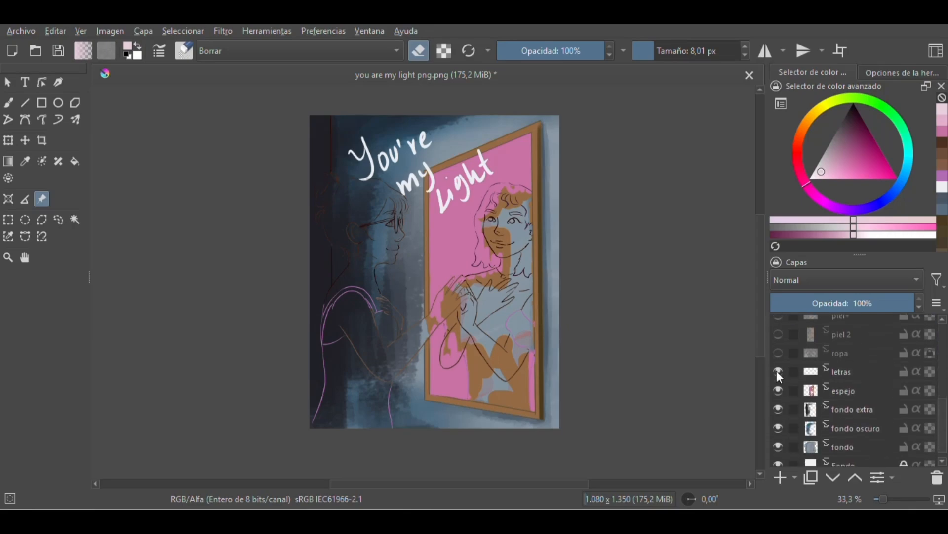
left_click(778, 371)
left_click(778, 390)
left_click(779, 409)
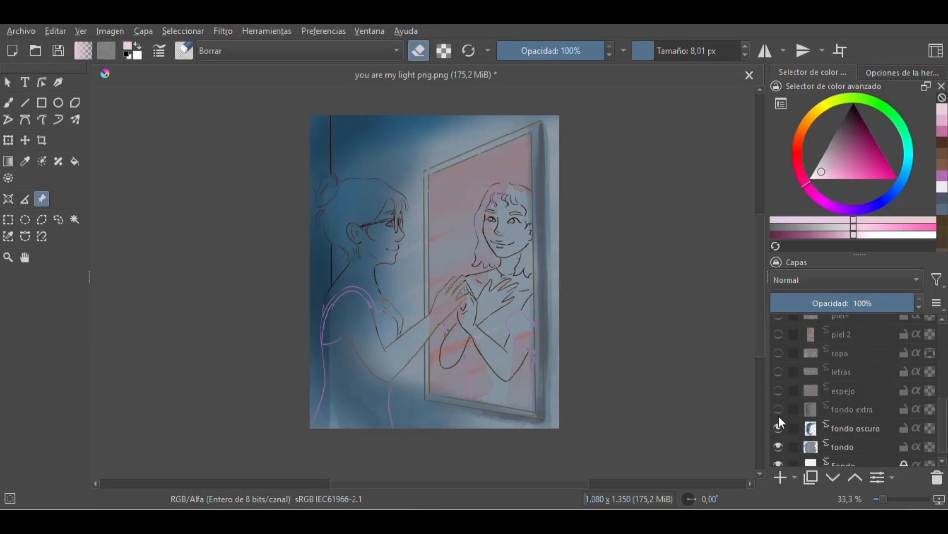
left_click(779, 427)
left_click(779, 445)
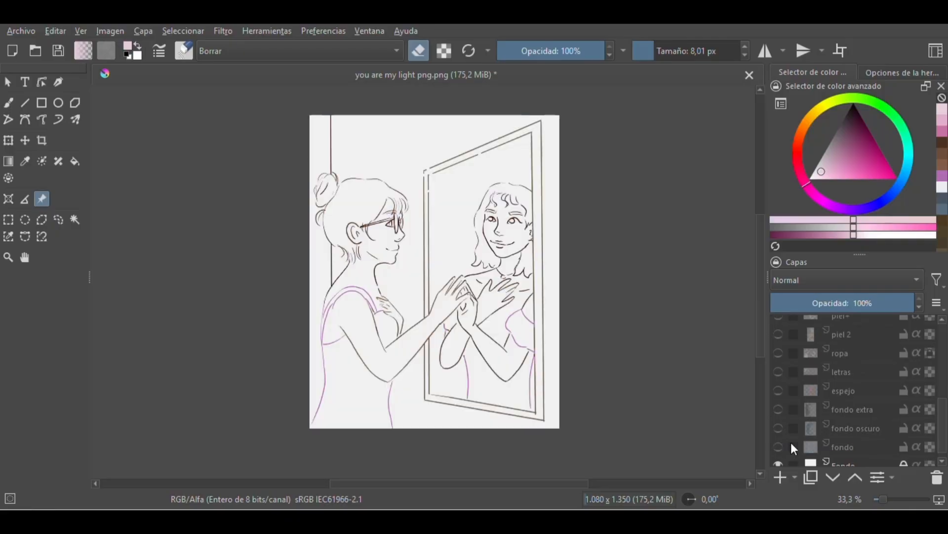
Step: Toggle the white Fondo layer to compare the lineart on white and transparent backgrounds, ending with Fondo hidden
scroll(943, 424, "down", 1)
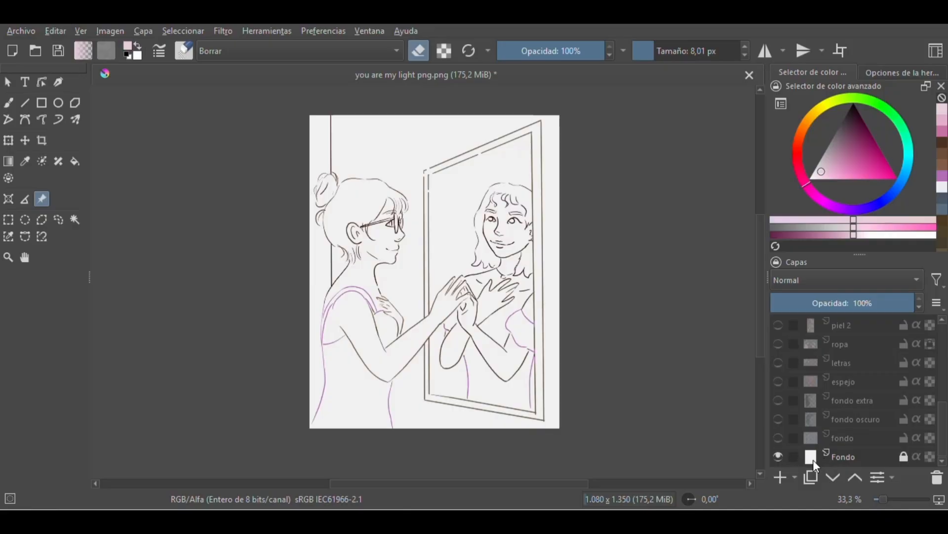
left_click(779, 455)
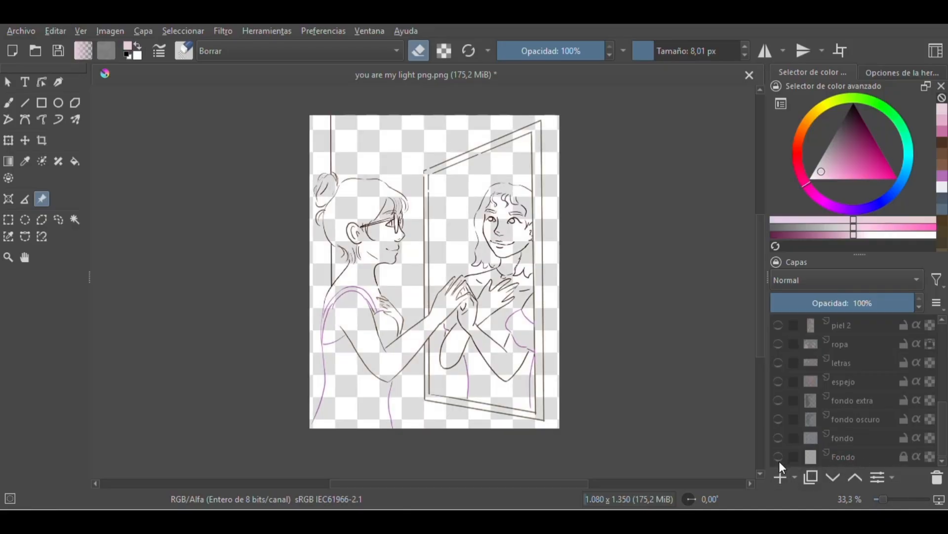
left_click(778, 456)
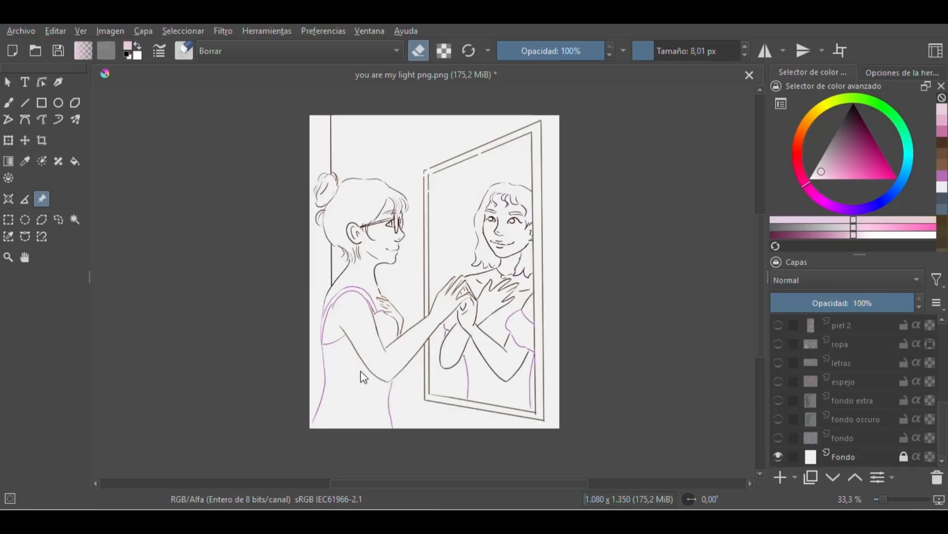
left_click(778, 457)
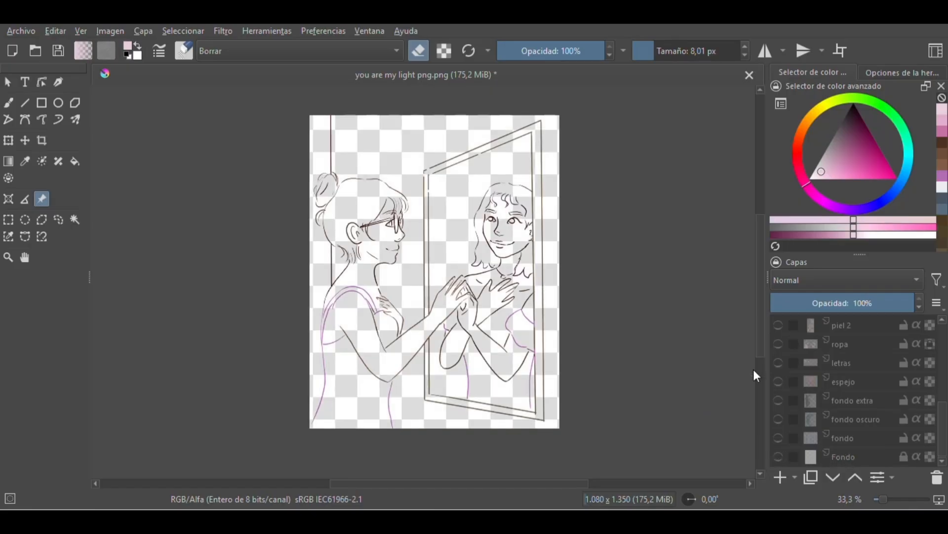
left_click(22, 33)
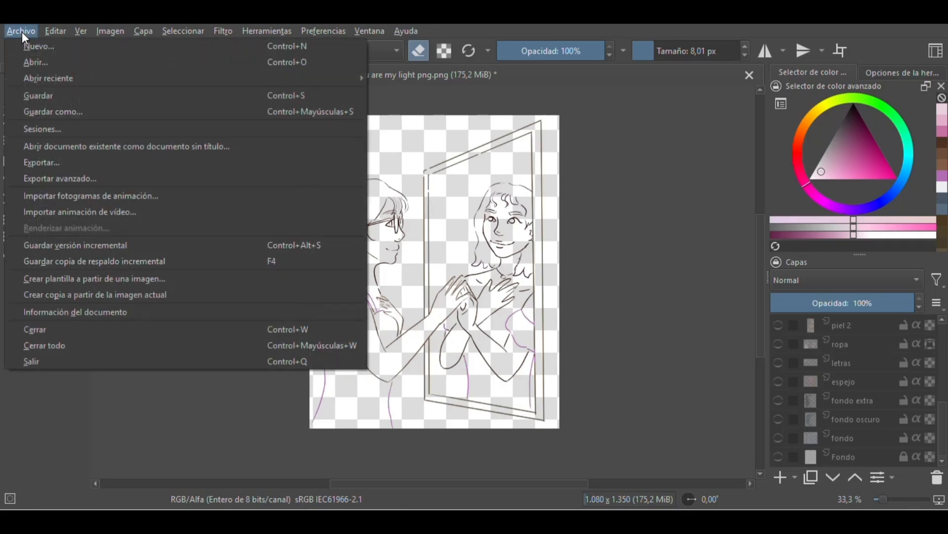
left_click(62, 110)
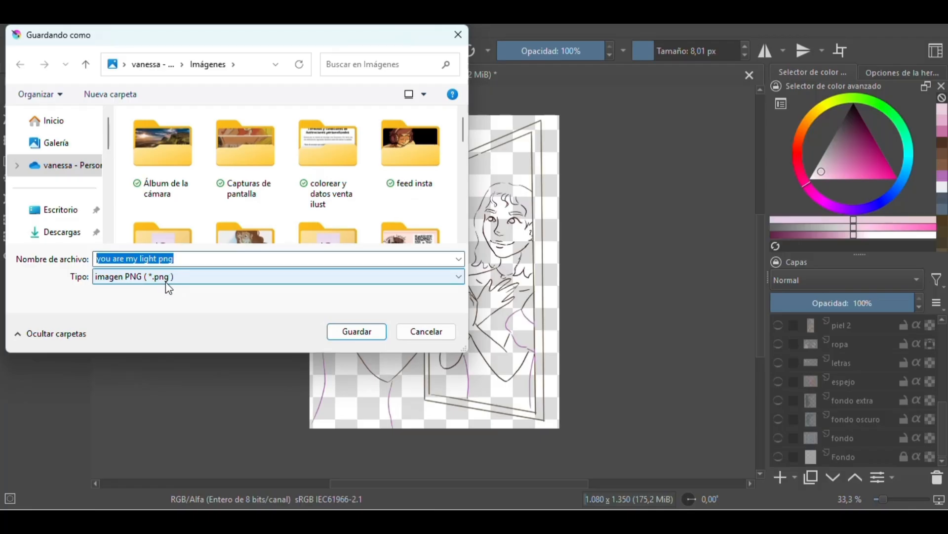
left_click(447, 333)
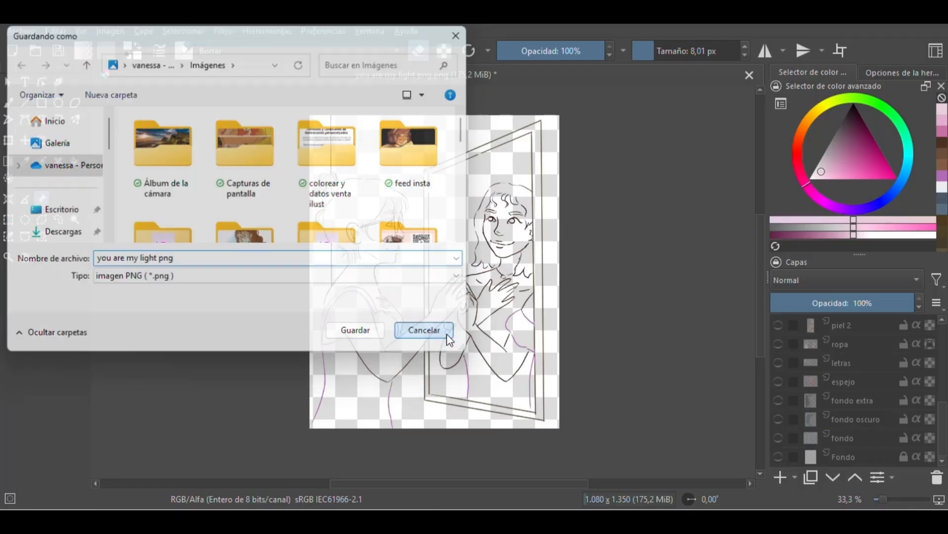
Step: Show the white Fondo layer and save a PNG copy named "you are my light LINEART" with compression 3, also keeping a Krita file
left_click(779, 457)
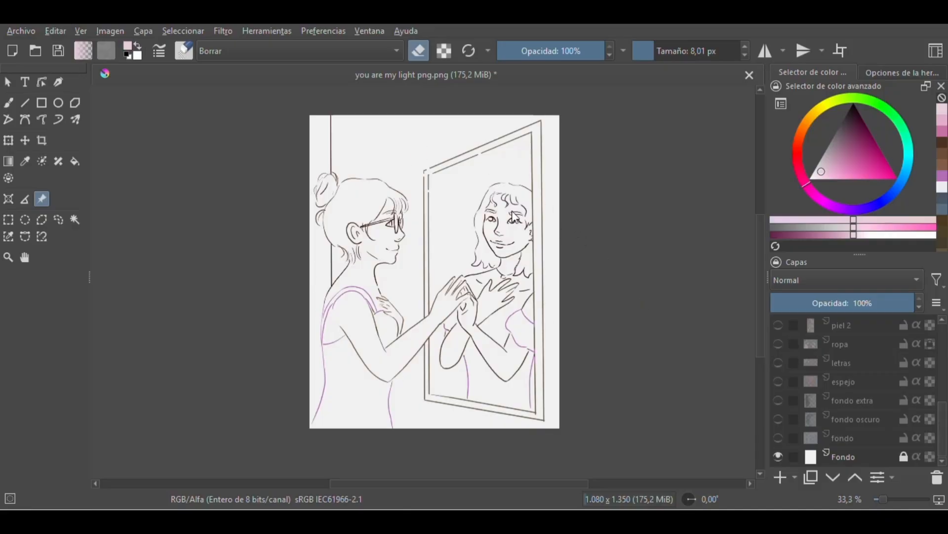
left_click(21, 31)
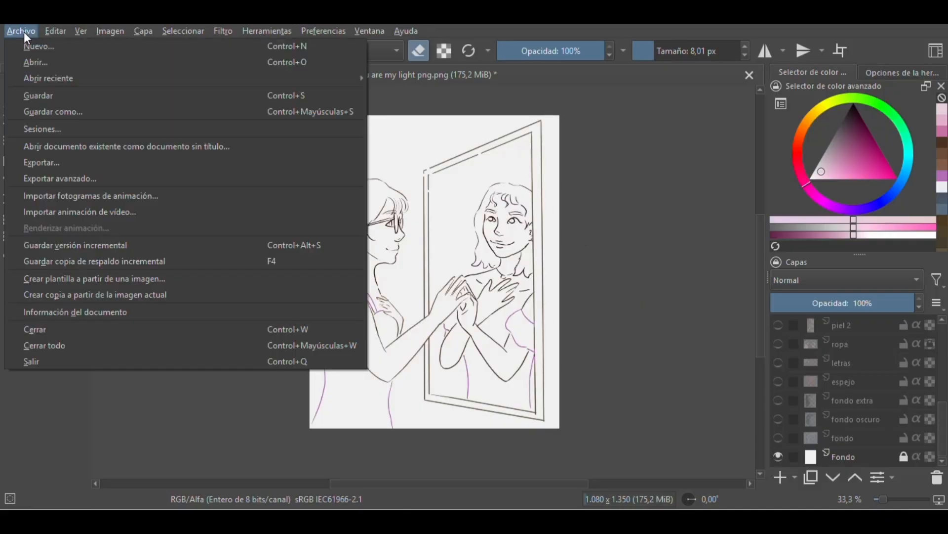
left_click(57, 112)
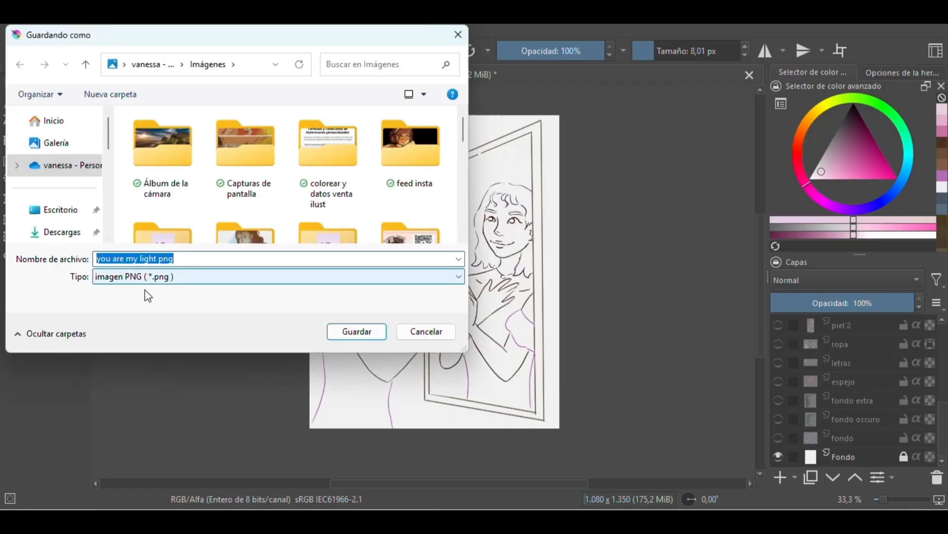
left_click(187, 258)
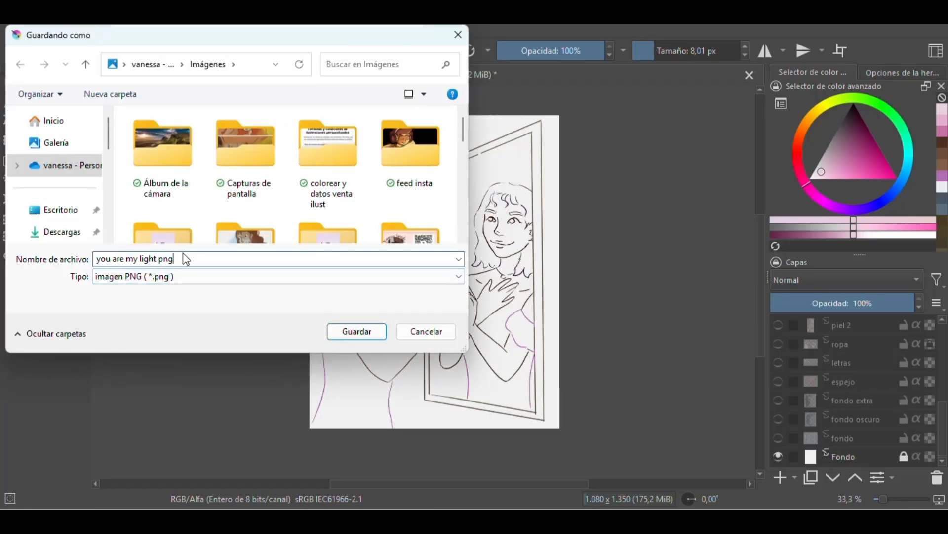
key("BackSpace")
key("BackSpace")
key("BackSpace")
key("BackSpace")
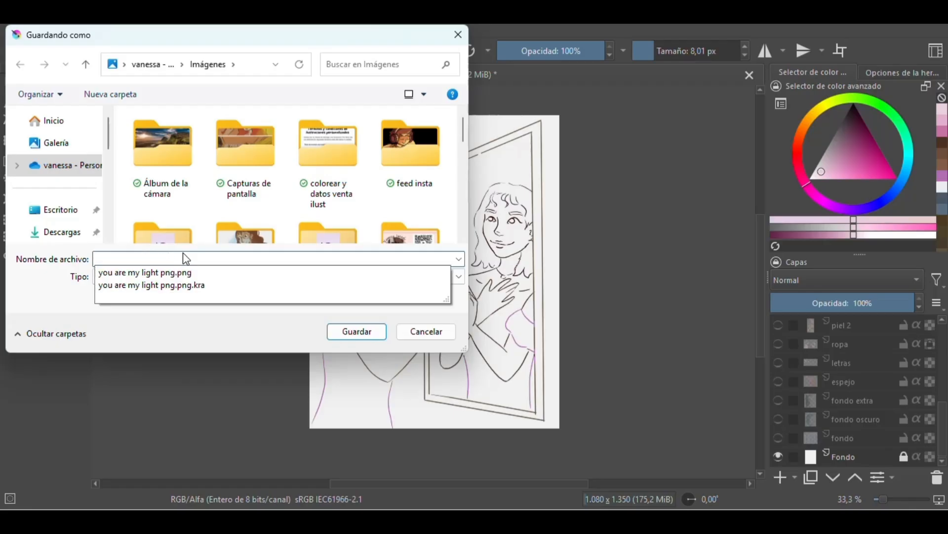
key("Caps_Lock")
type("SIN")
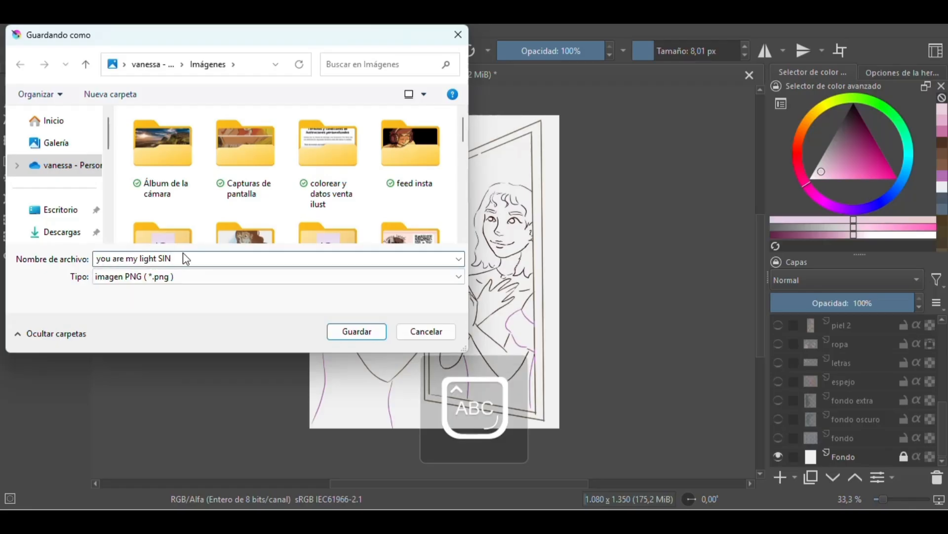
key("BackSpace")
key("BackSpace")
key("BackSpace")
type("LINE")
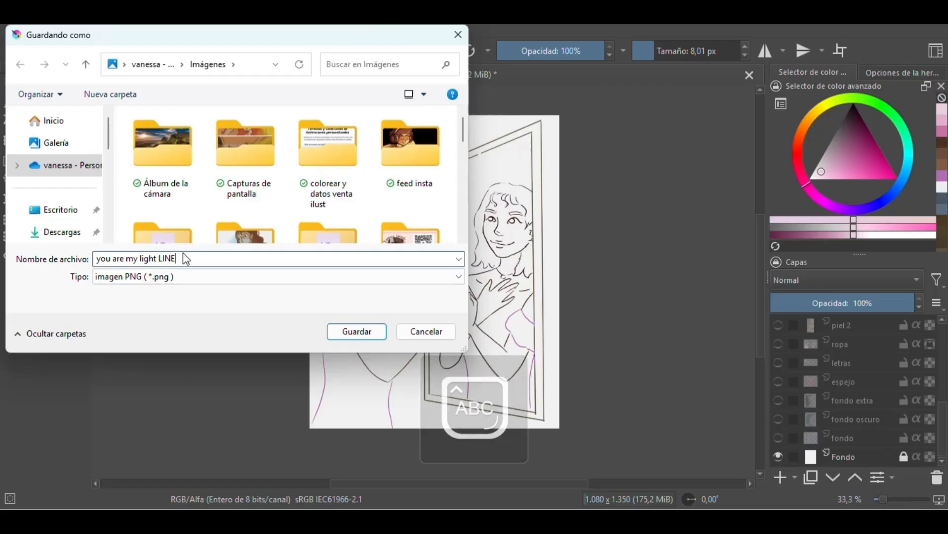
type("ART")
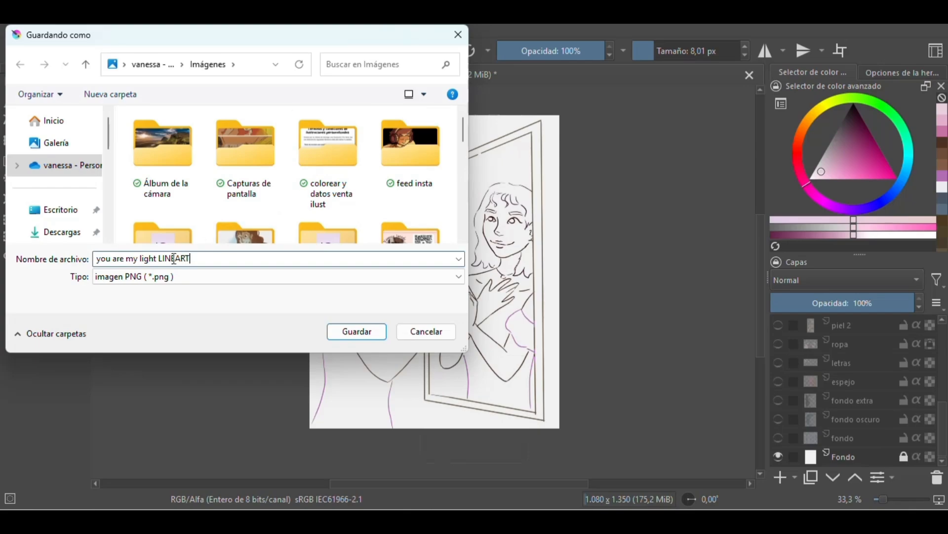
left_click(360, 337)
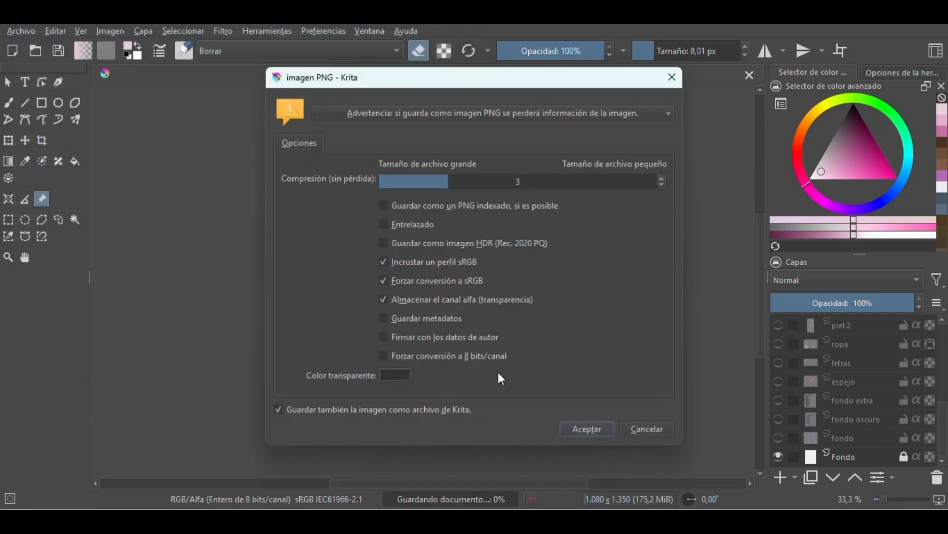
left_click(584, 428)
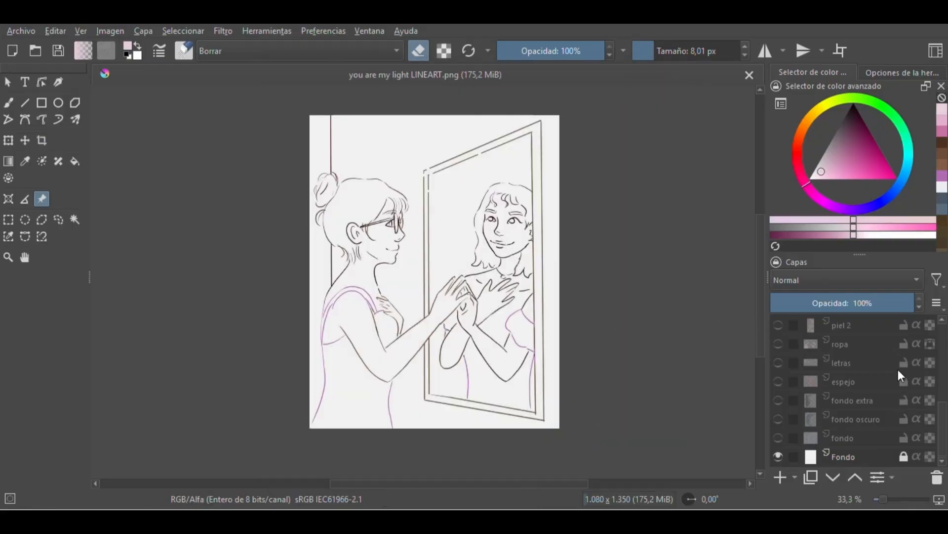
Step: Show the fondo, fondo oscuro, fondo extra, espejo, letras, ropa and piel 2 layers again, one by one
left_click(779, 438)
left_click(778, 418)
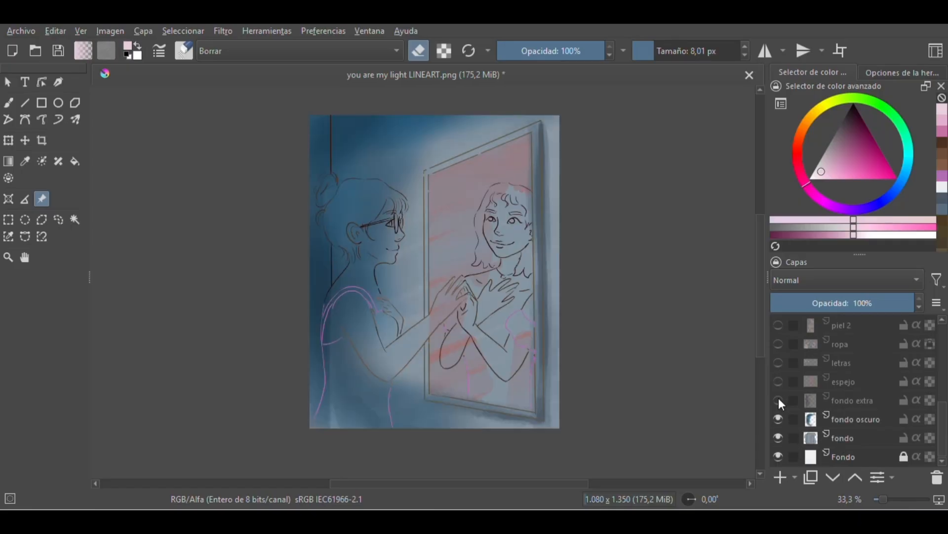
left_click(779, 400)
left_click(779, 380)
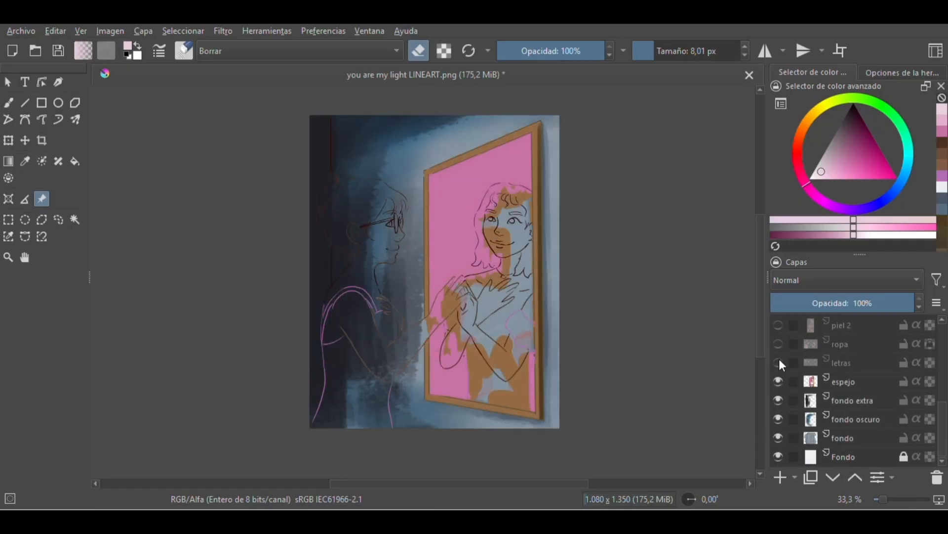
left_click(778, 361)
left_click(779, 342)
left_click(778, 325)
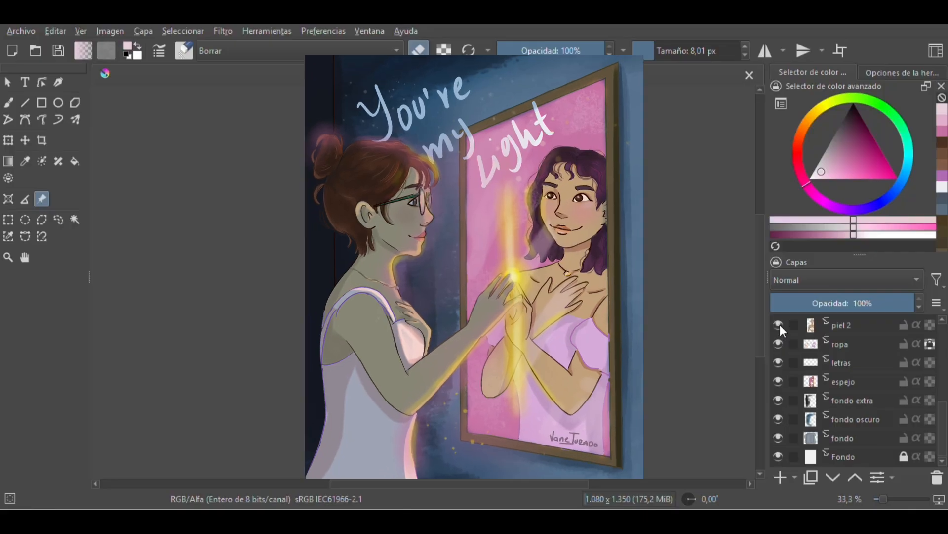
left_click_drag(944, 427, 944, 395)
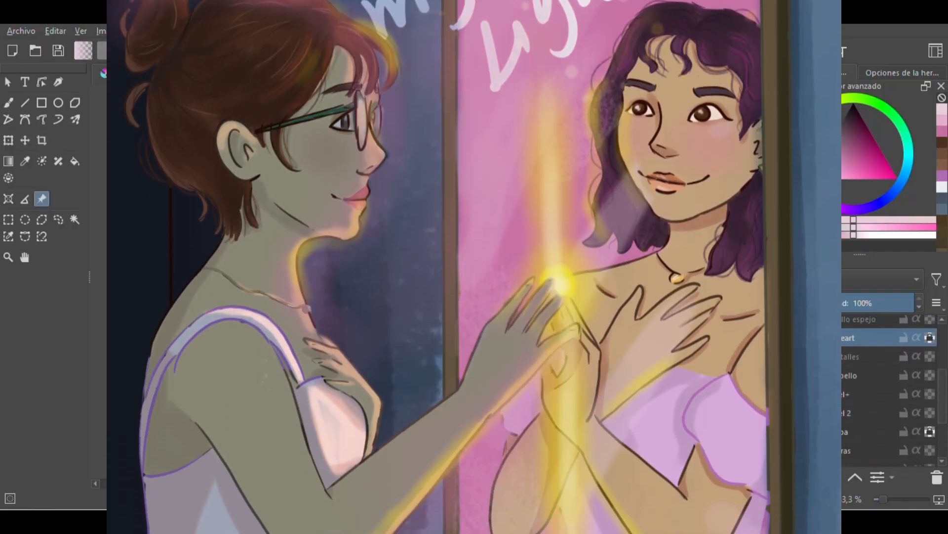